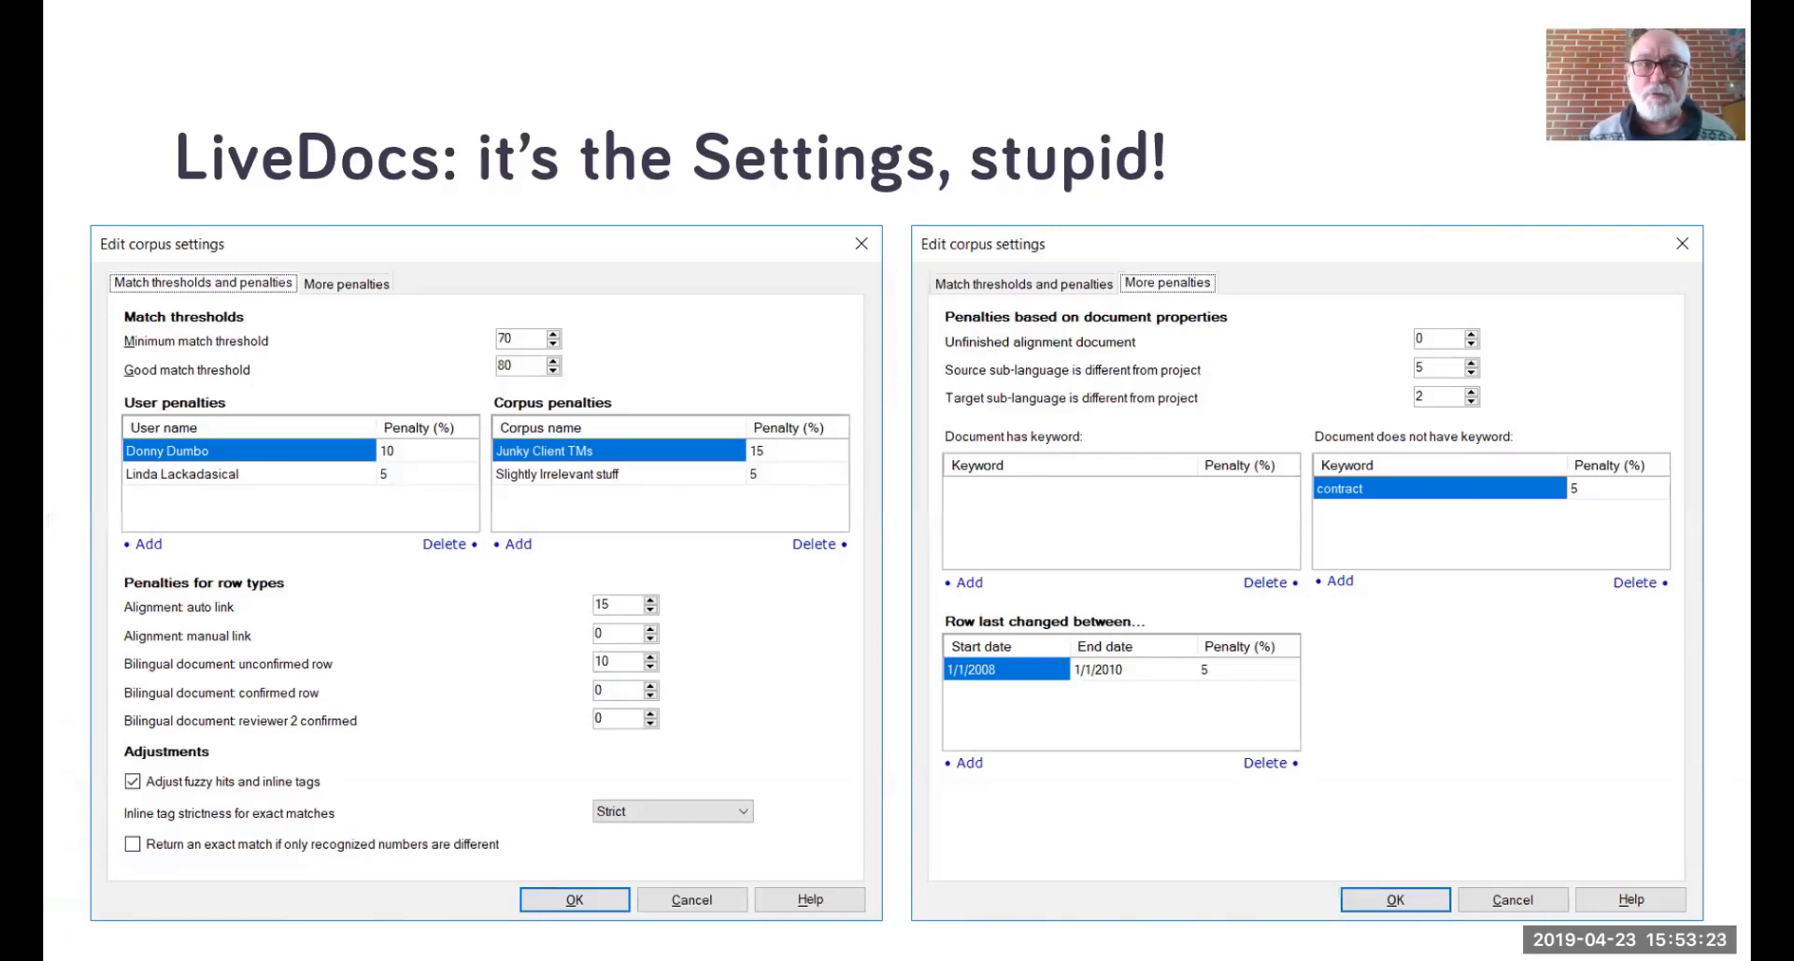
Advance to the LiveDocs live demo slide and end the slide show
key("Right")
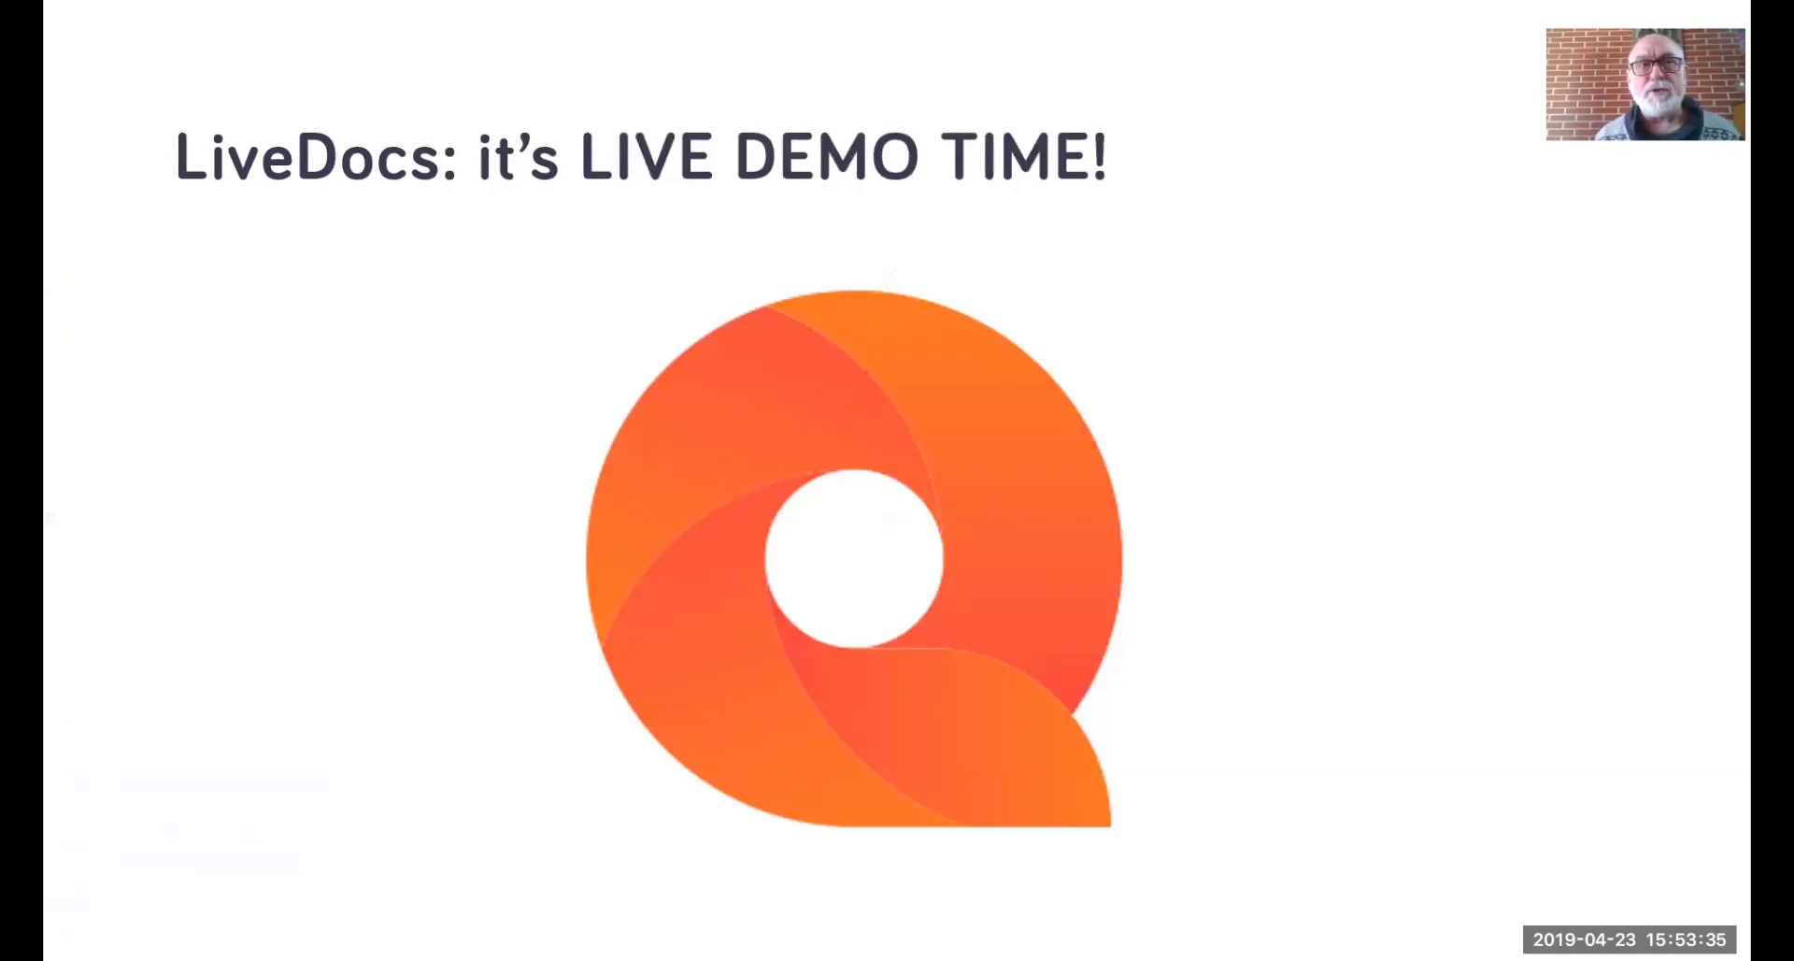
right_click(478, 232)
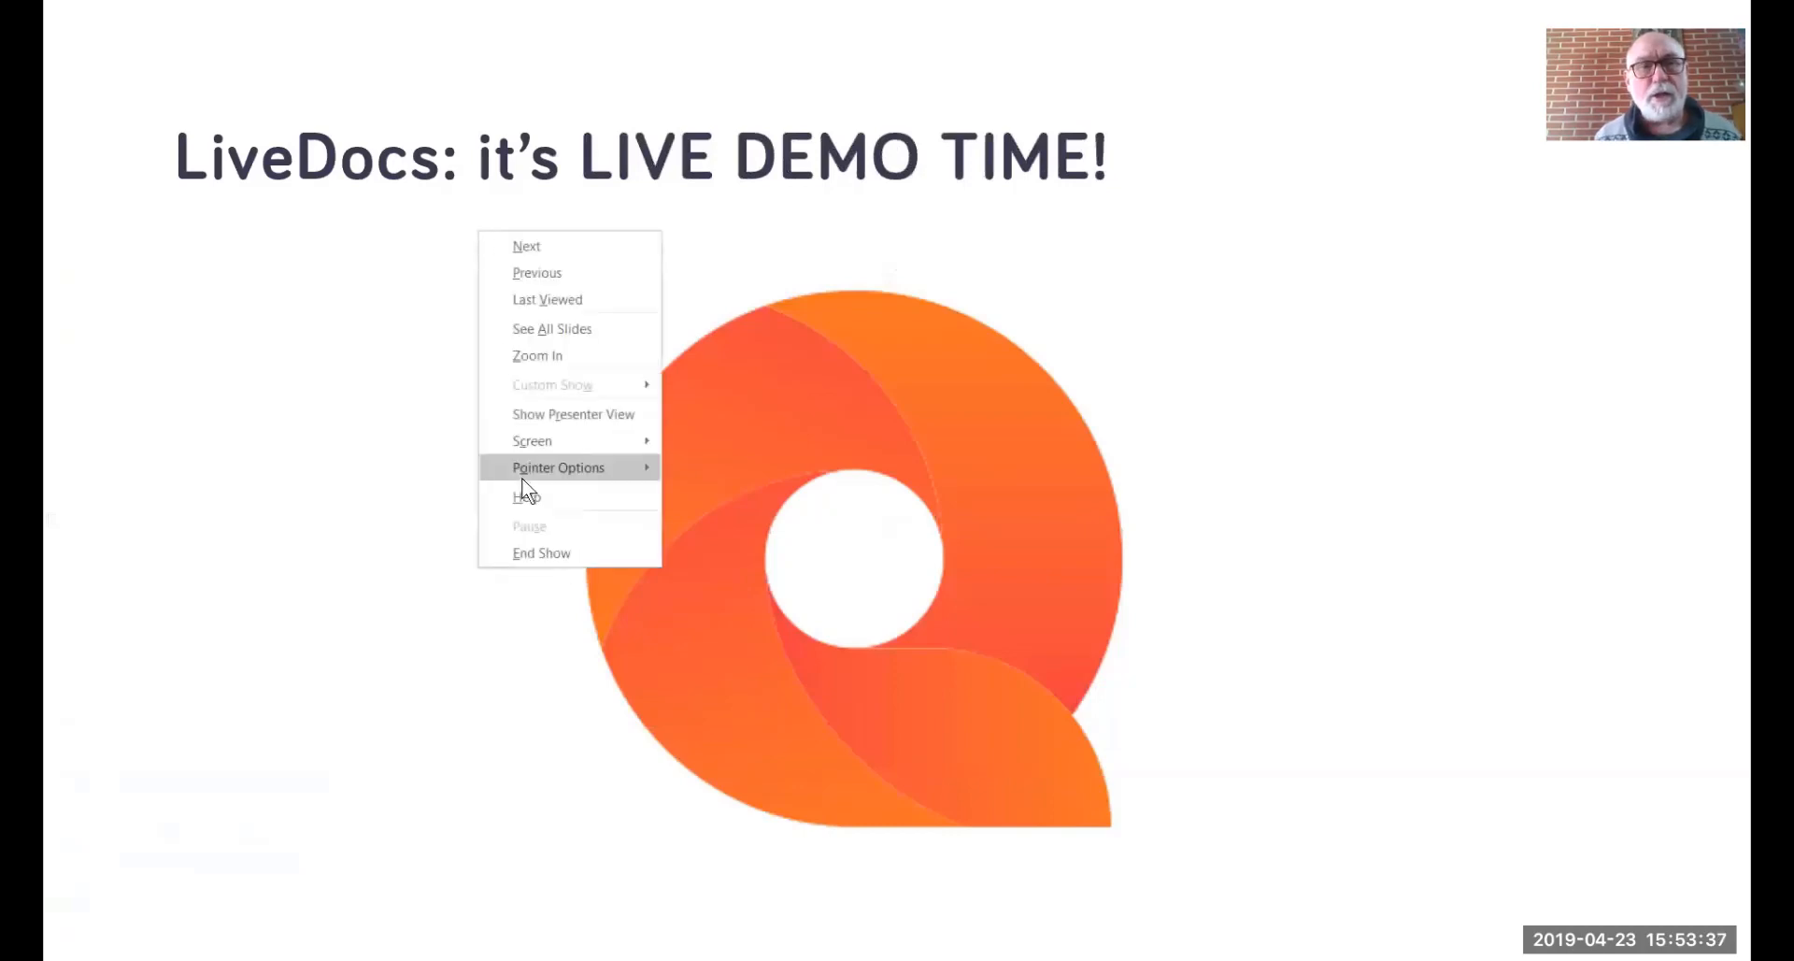
left_click(552, 553)
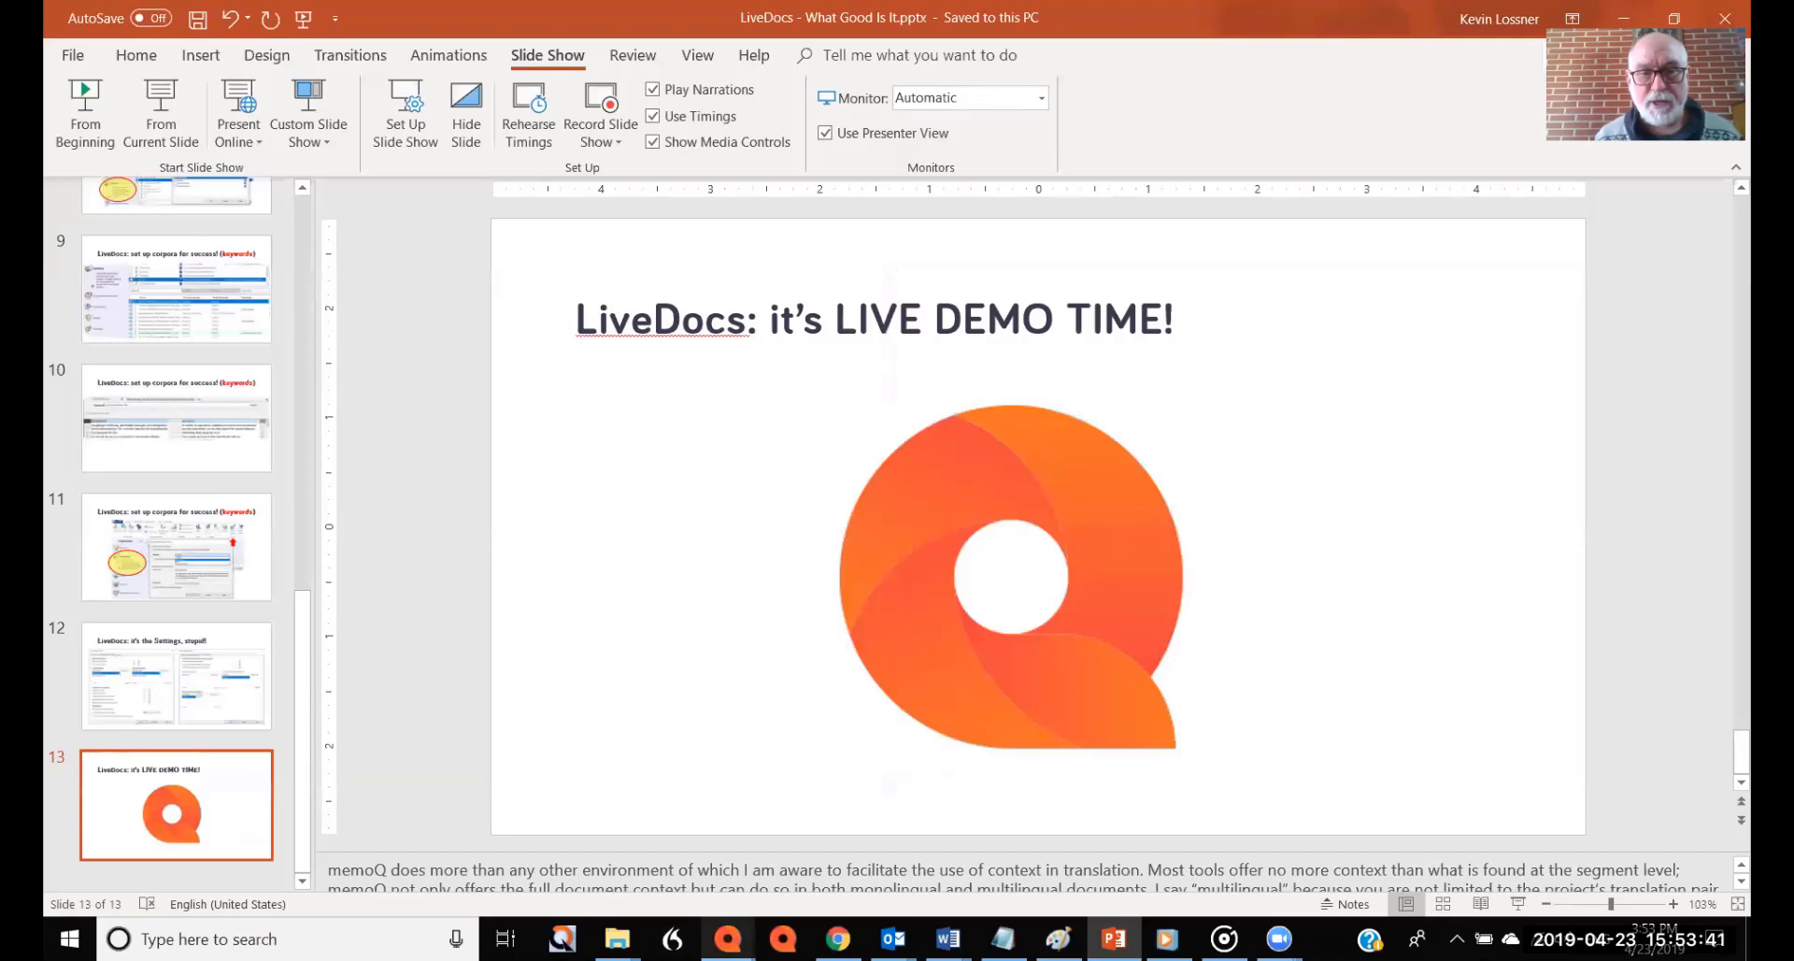
Close the open memoQ dashboard and Resource console windows, accepting the corpus settings dialog
mouse_move(728, 939)
mouse_move(643, 866)
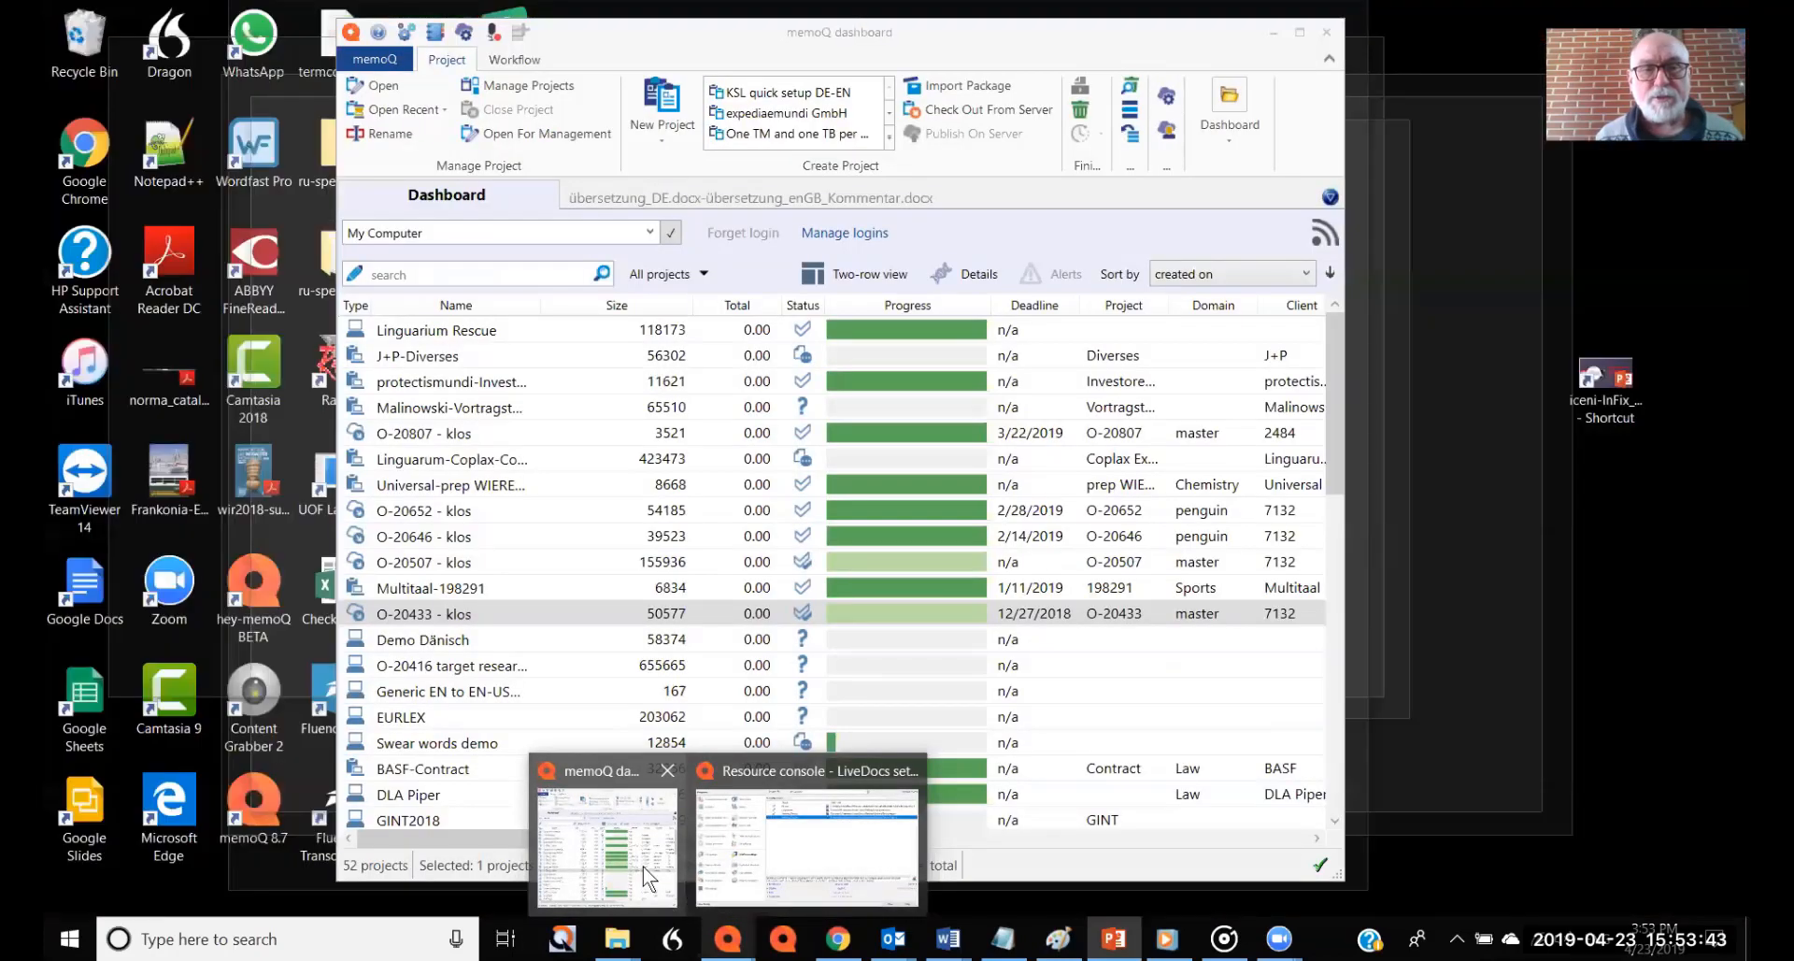
left_click(664, 772)
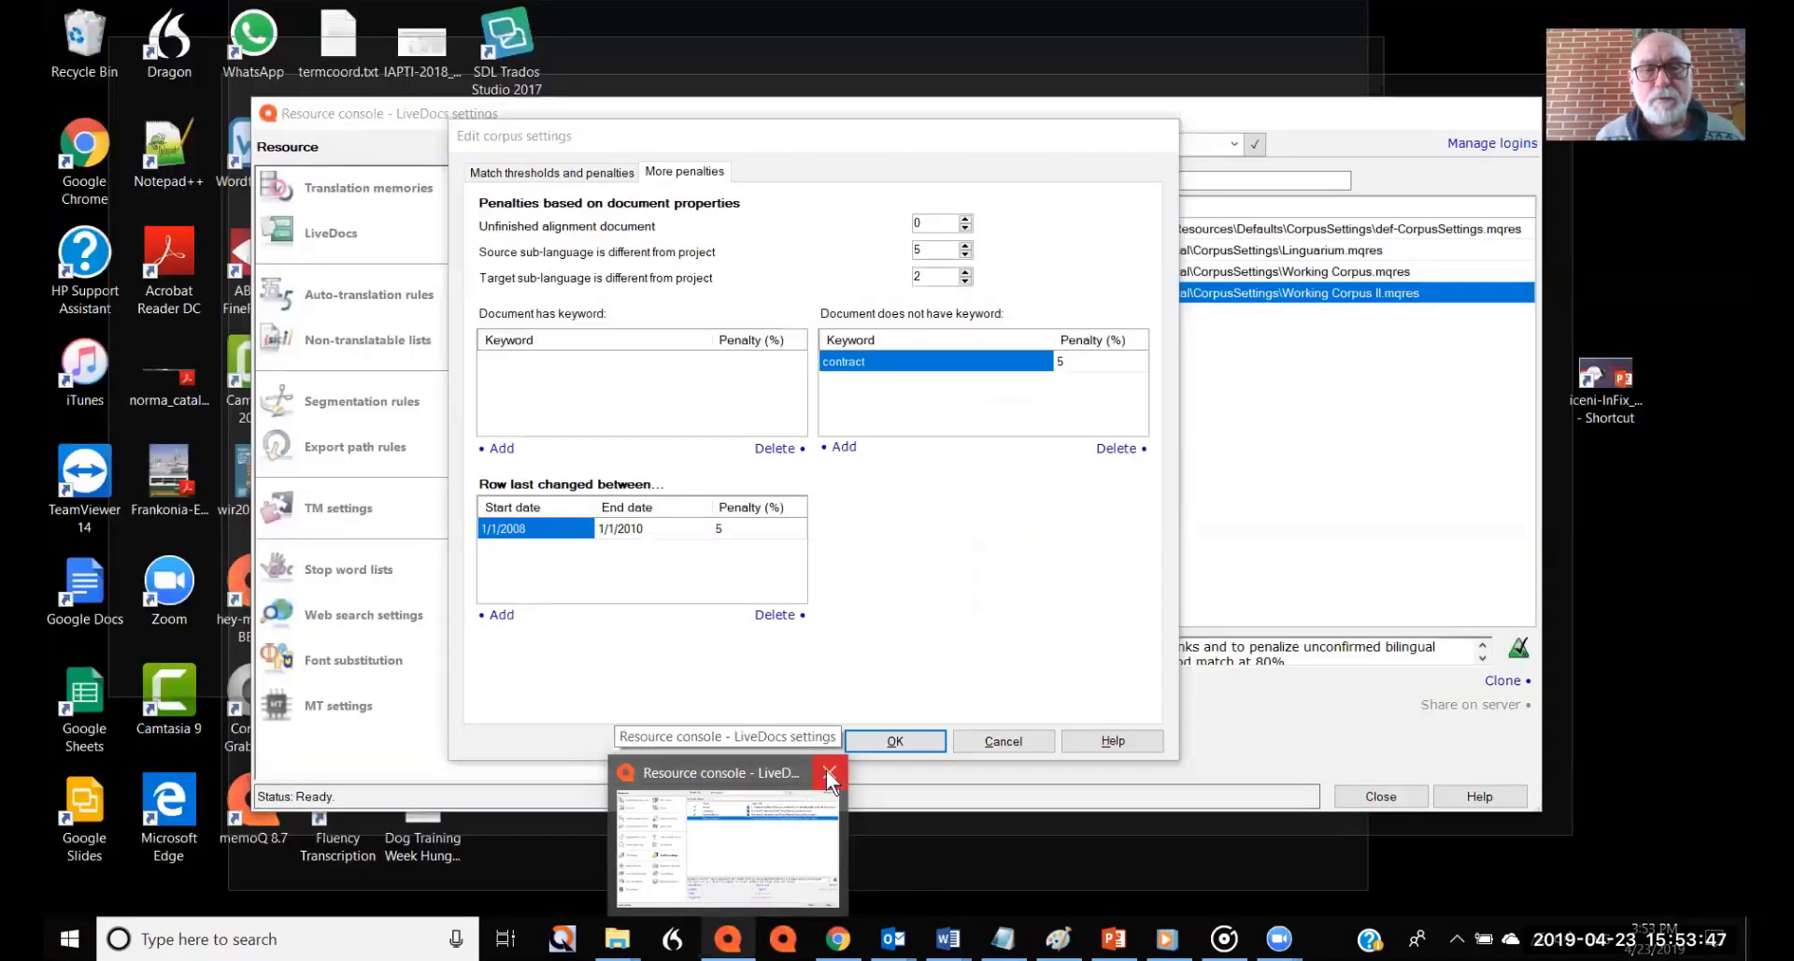
left_click(827, 772)
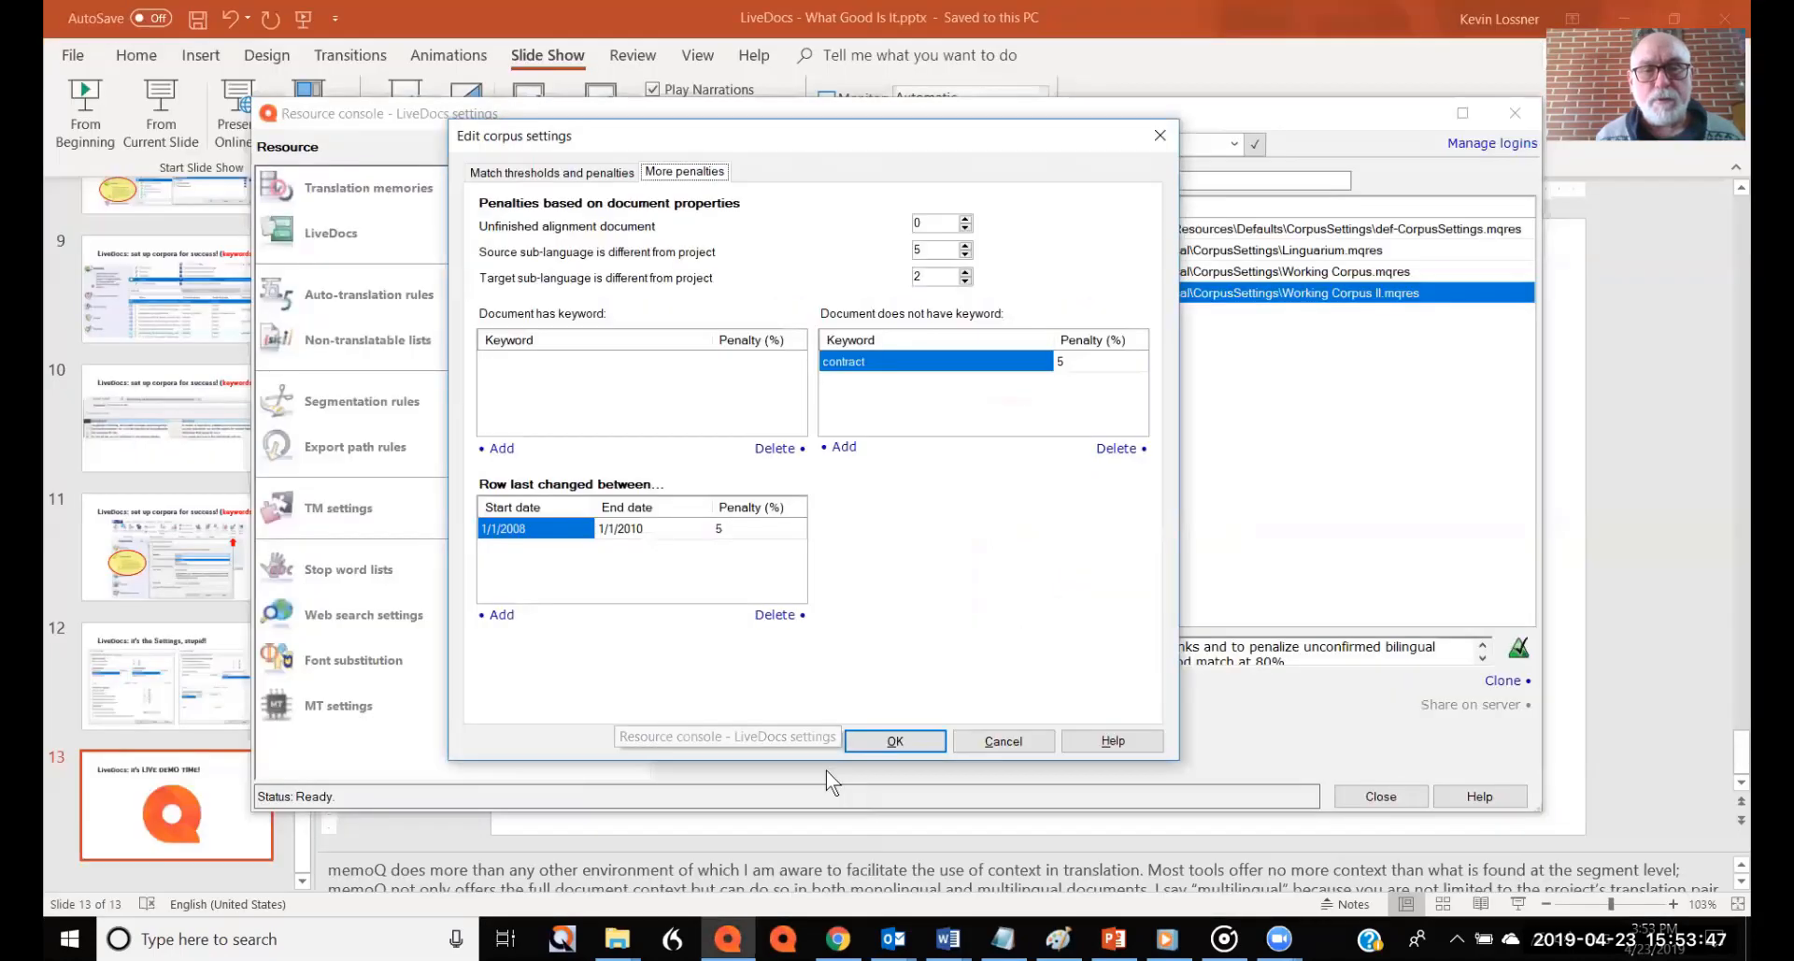
left_click(894, 741)
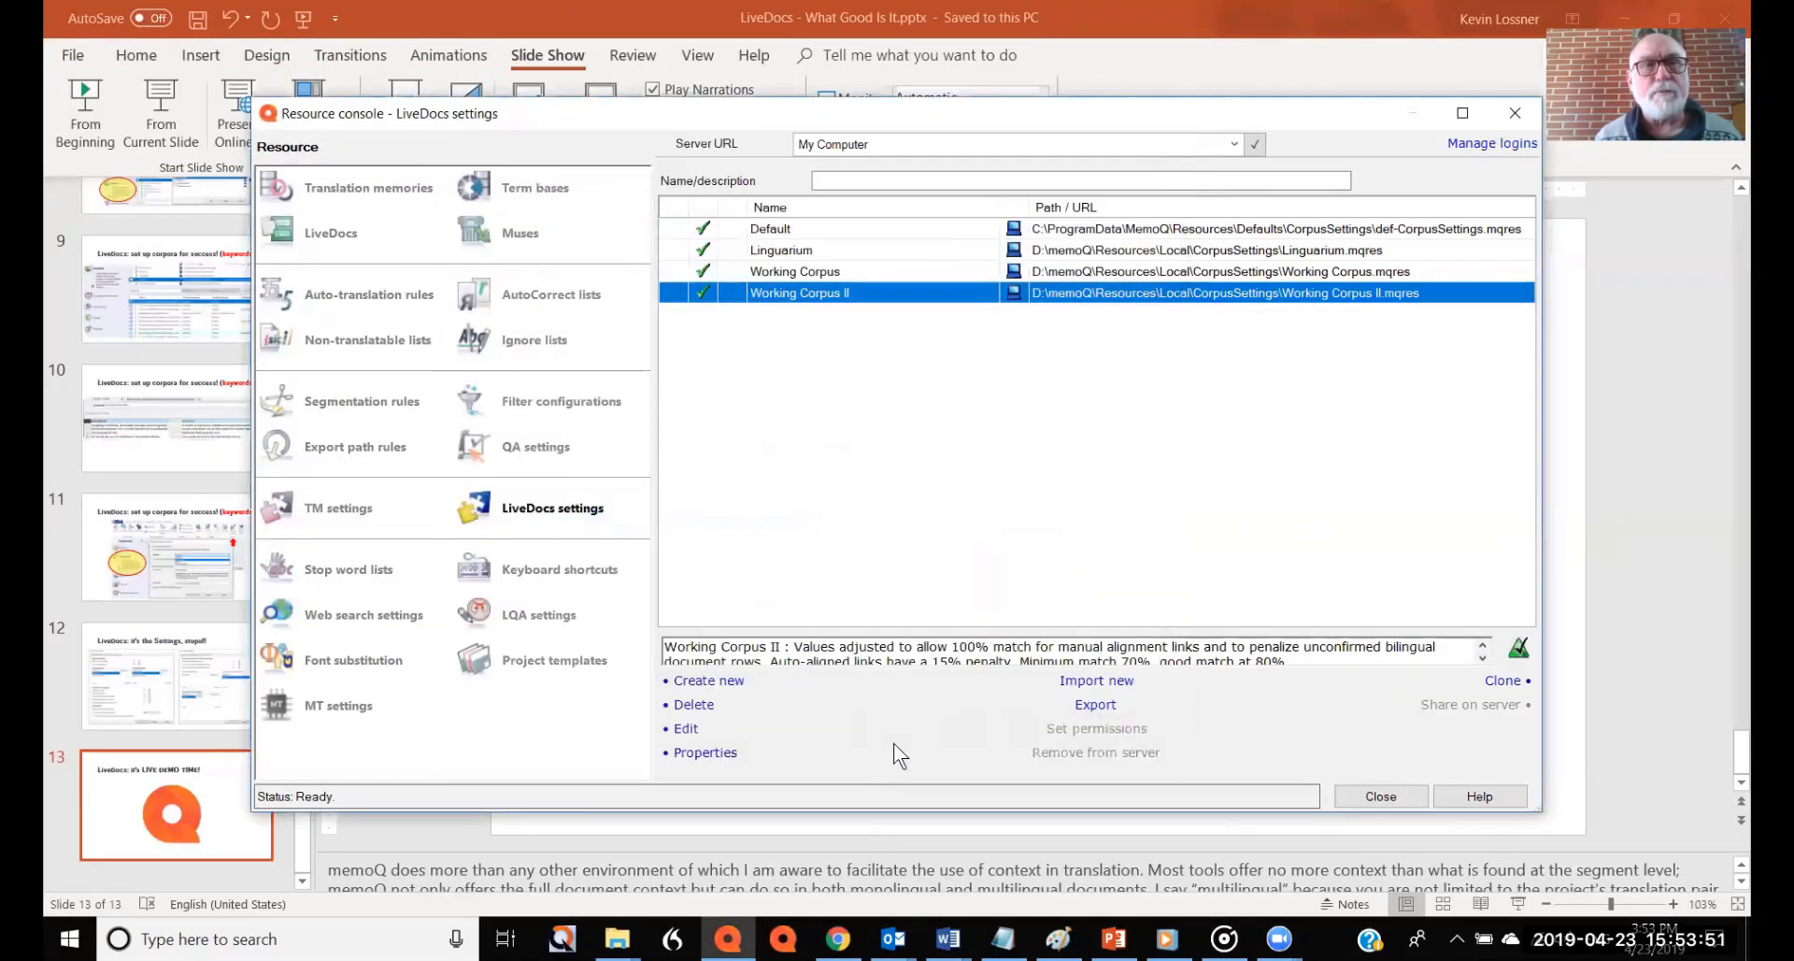
left_click(1512, 113)
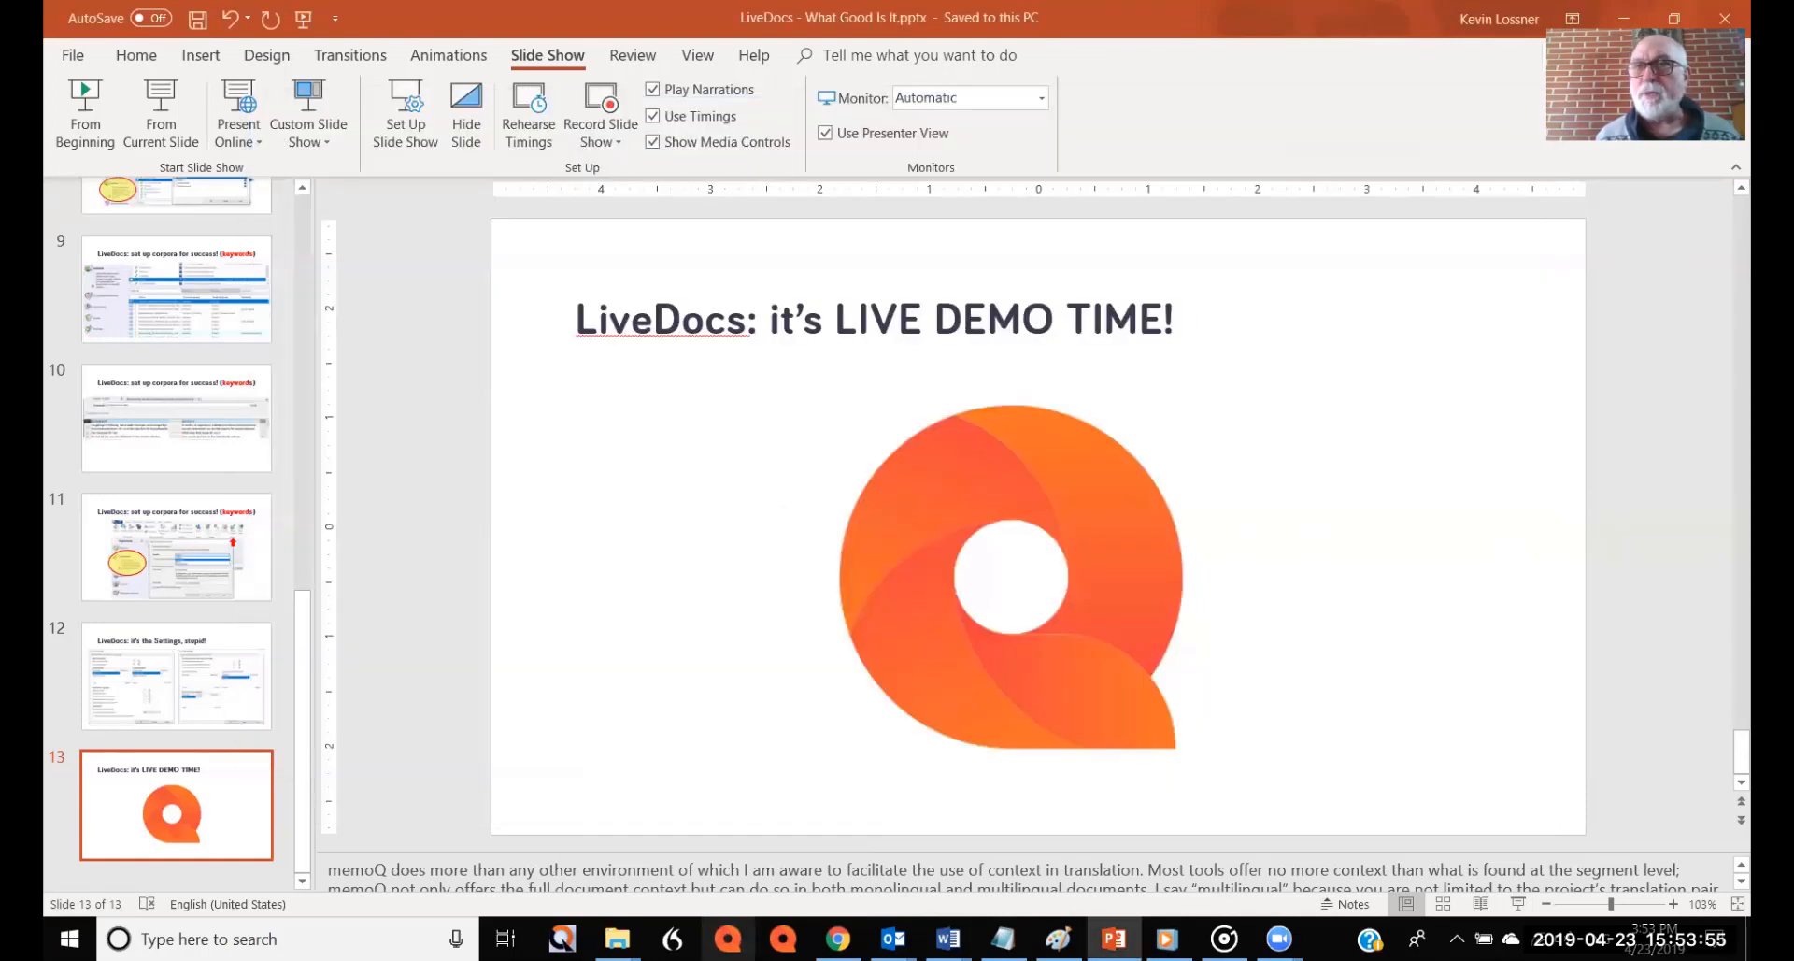
Open memoQ in a maximized window and start a new local project from a template
left_click(728, 938)
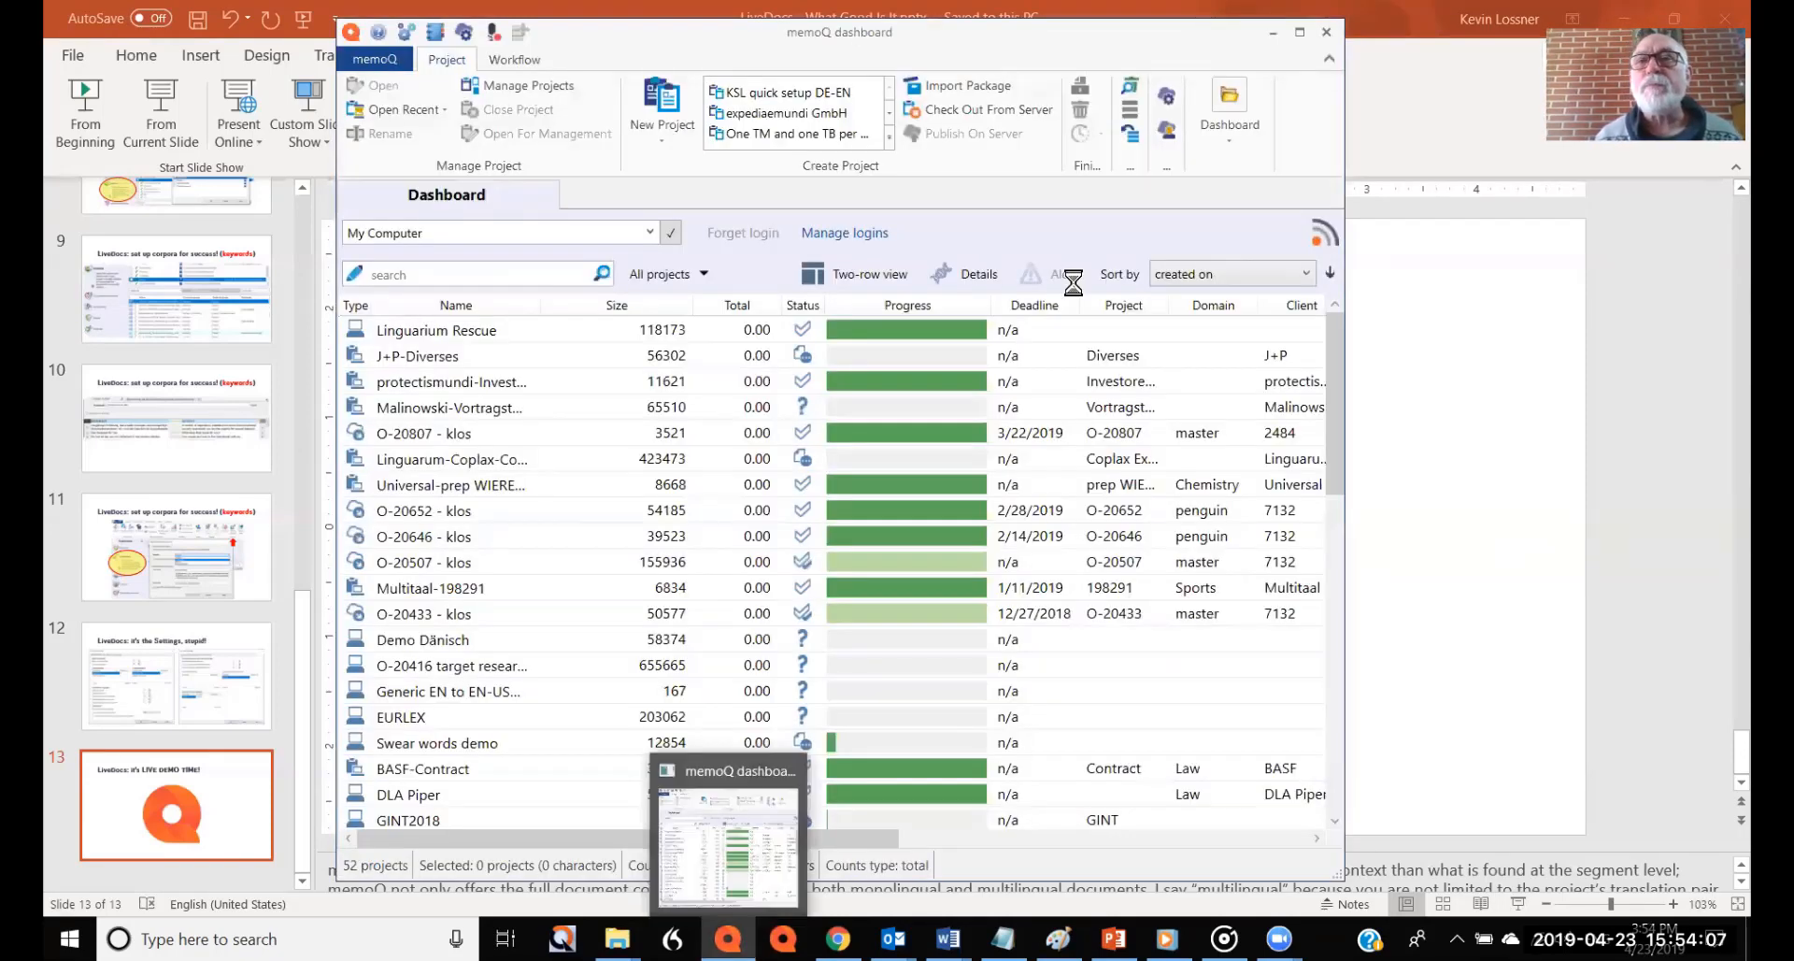
left_click(1300, 32)
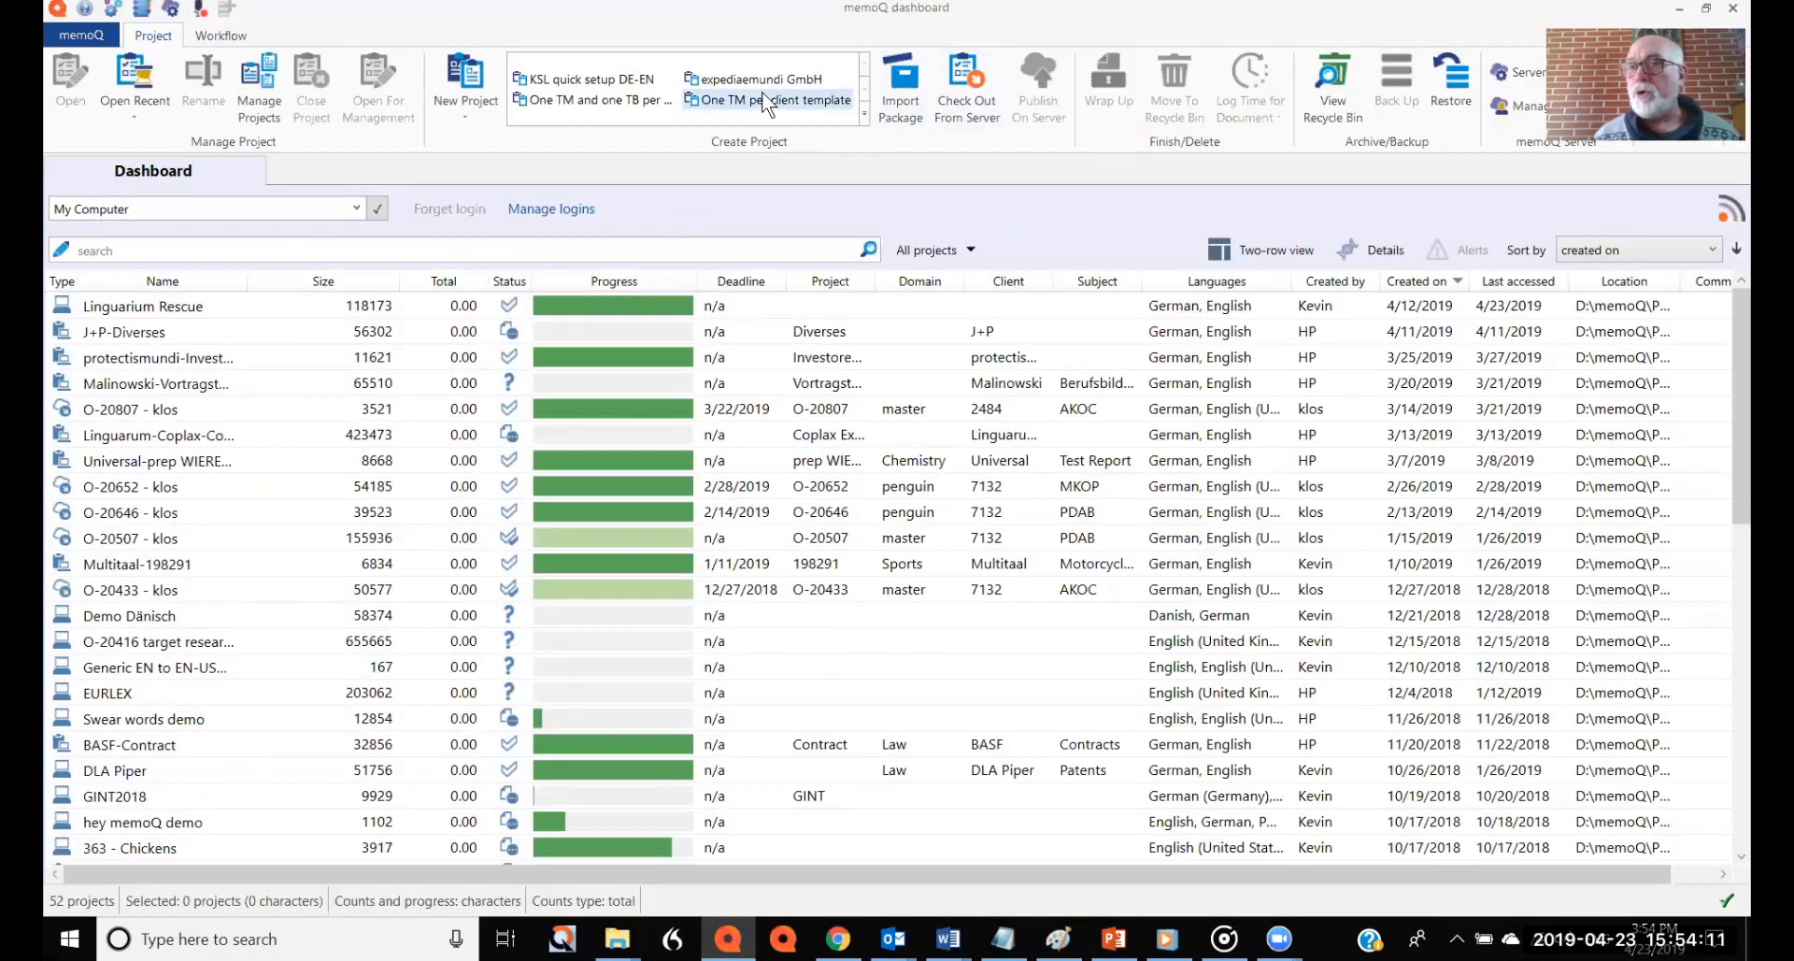
left_click(467, 120)
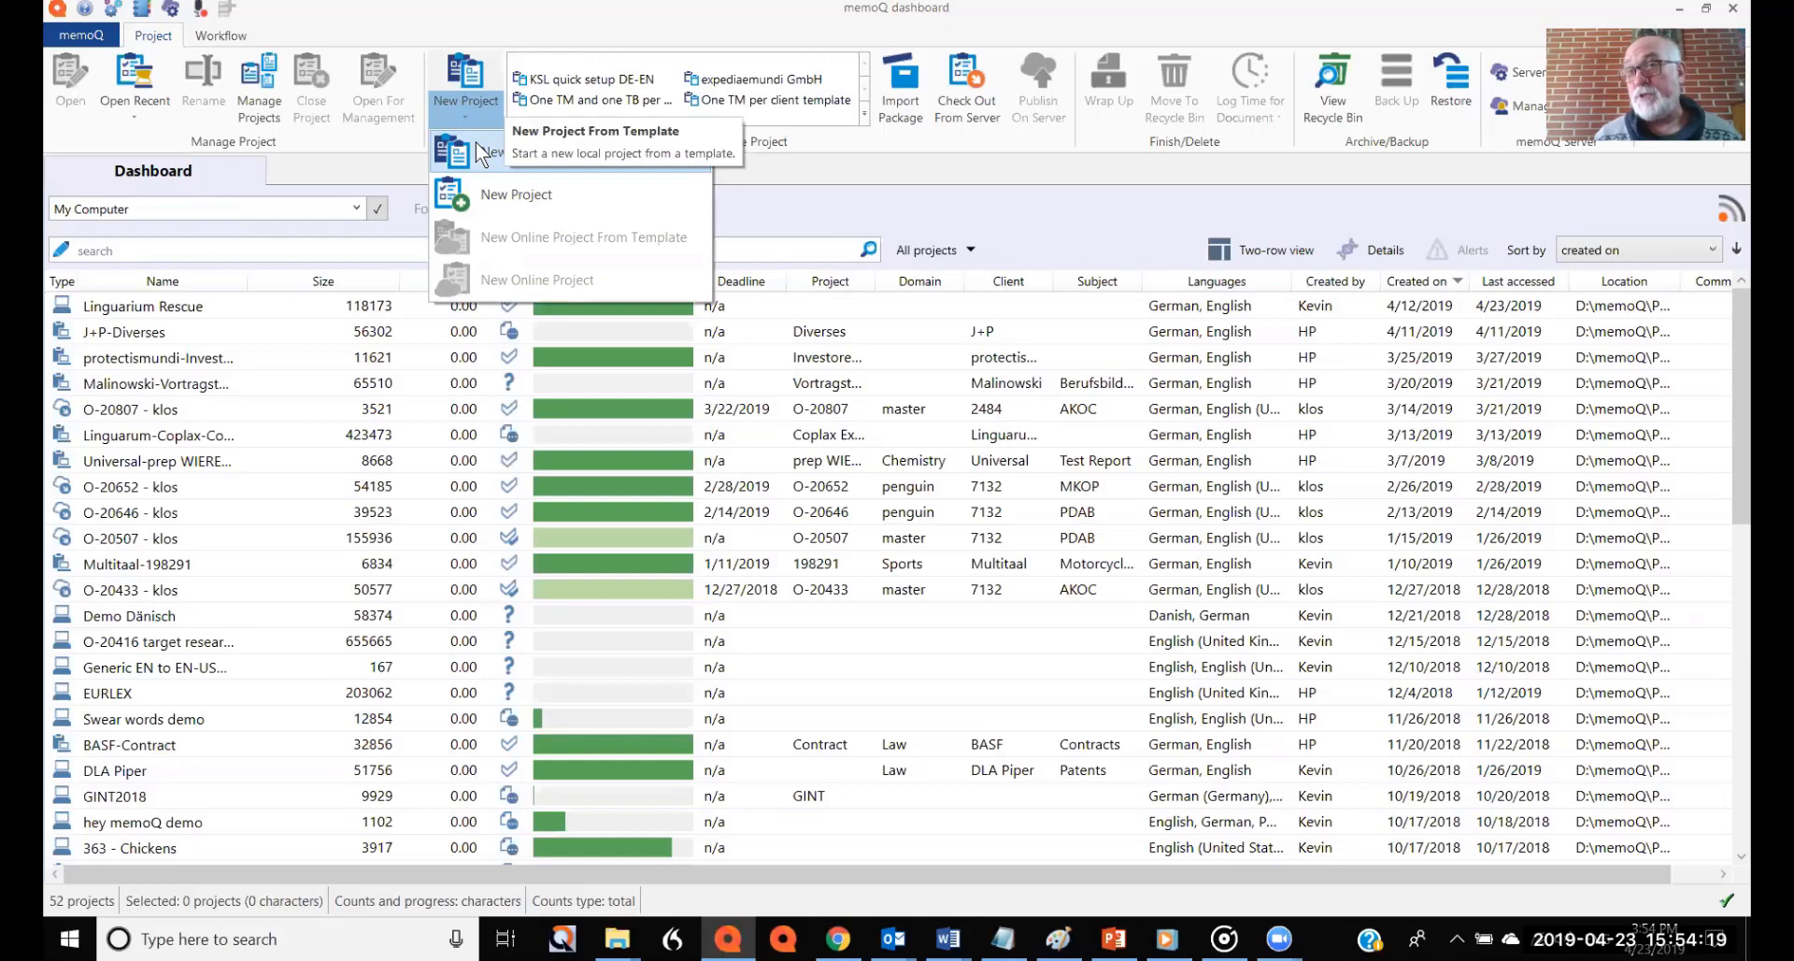
left_click(477, 145)
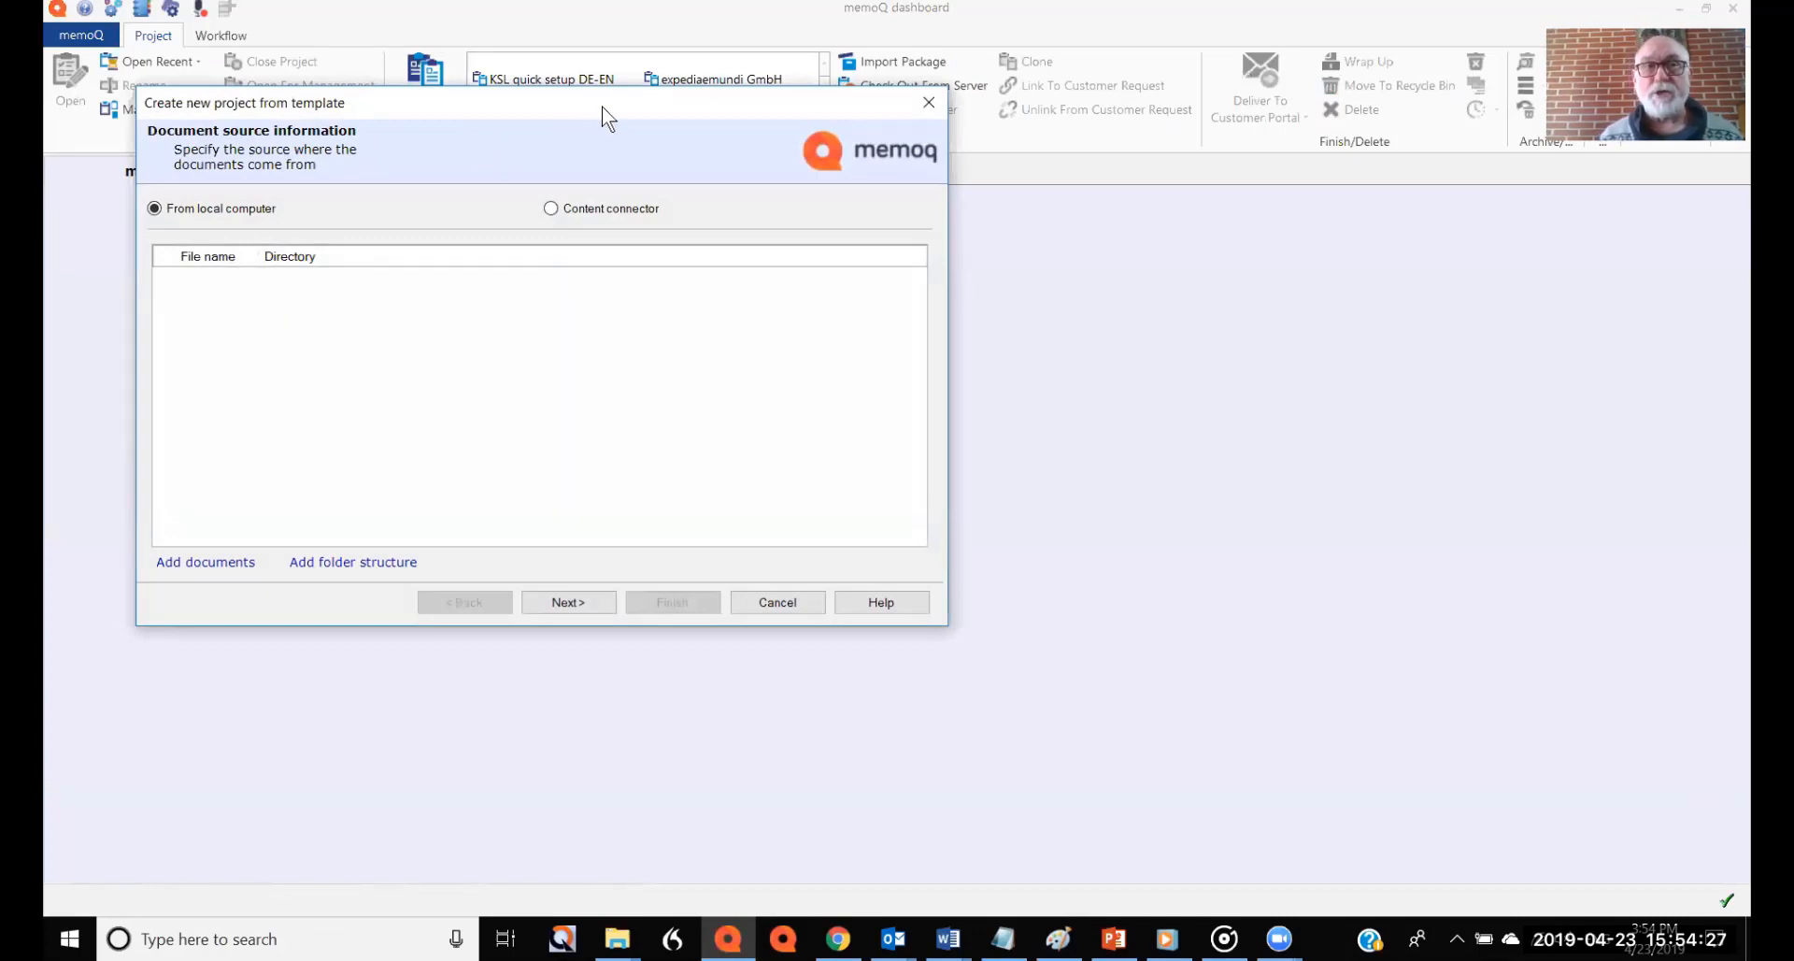
left_click_drag(605, 101, 915, 131)
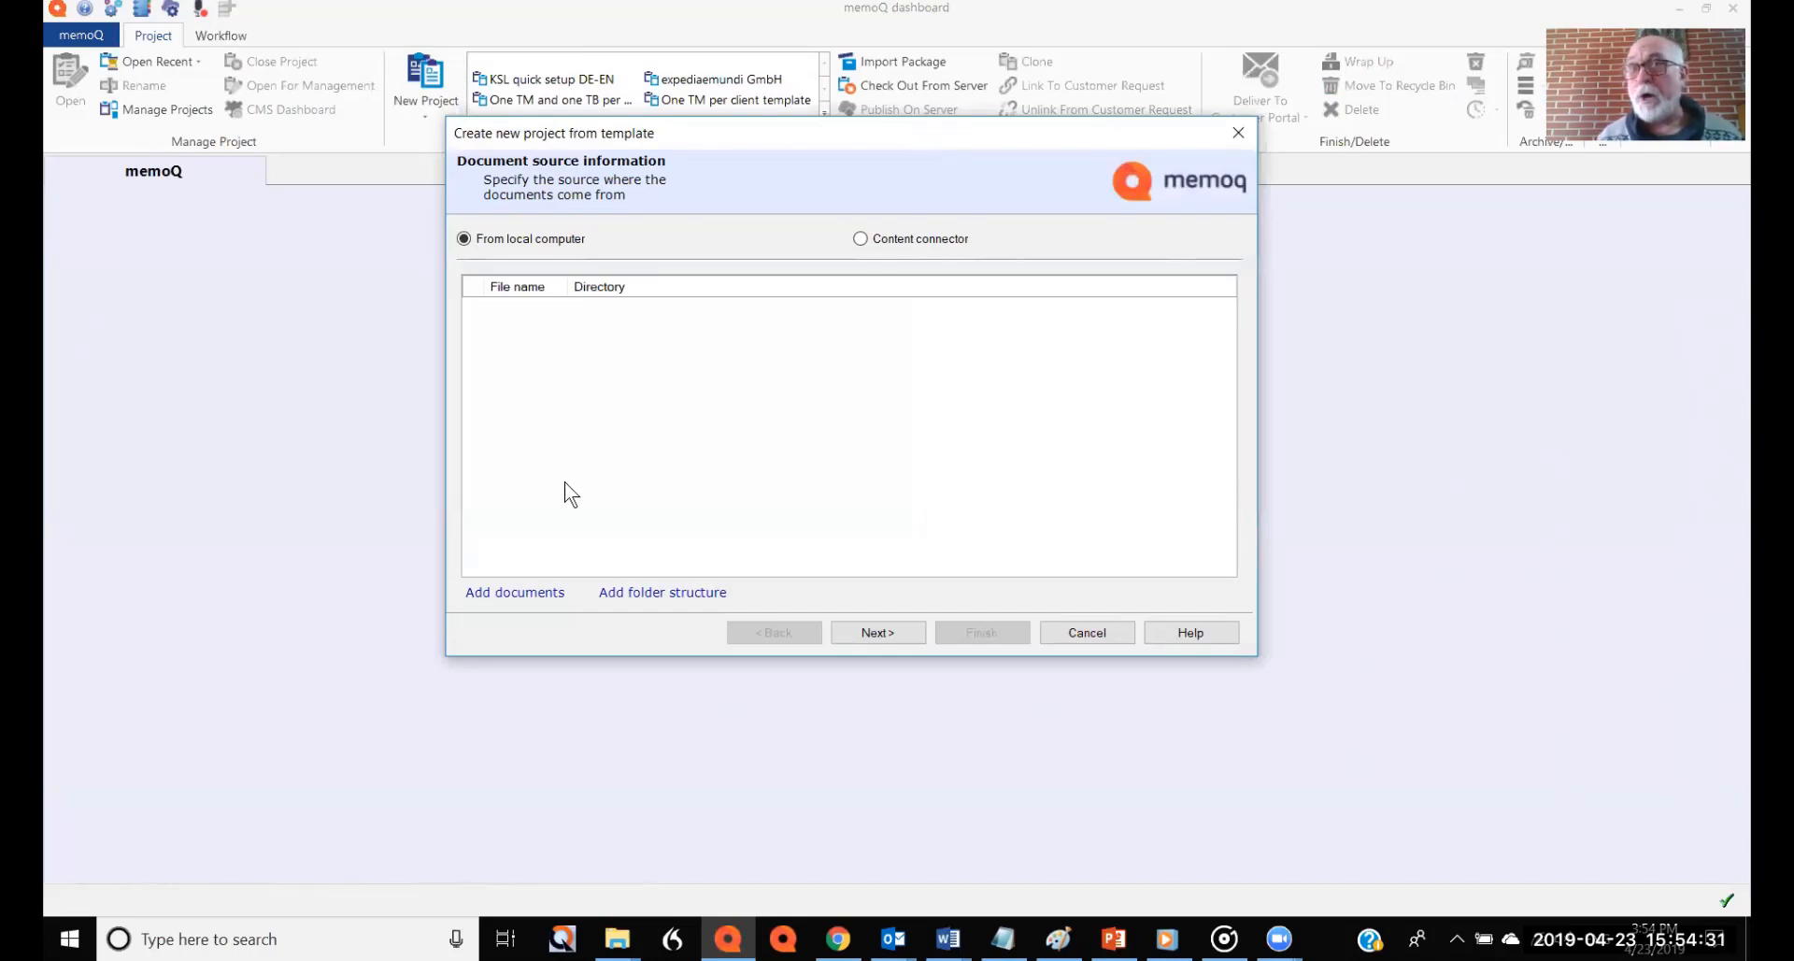
Add Waldbrandlöschübung in Havelberg.docx from the Translation Sources folder in _LiveDocs_webinar_KSL as the project's source document
left_click(528, 598)
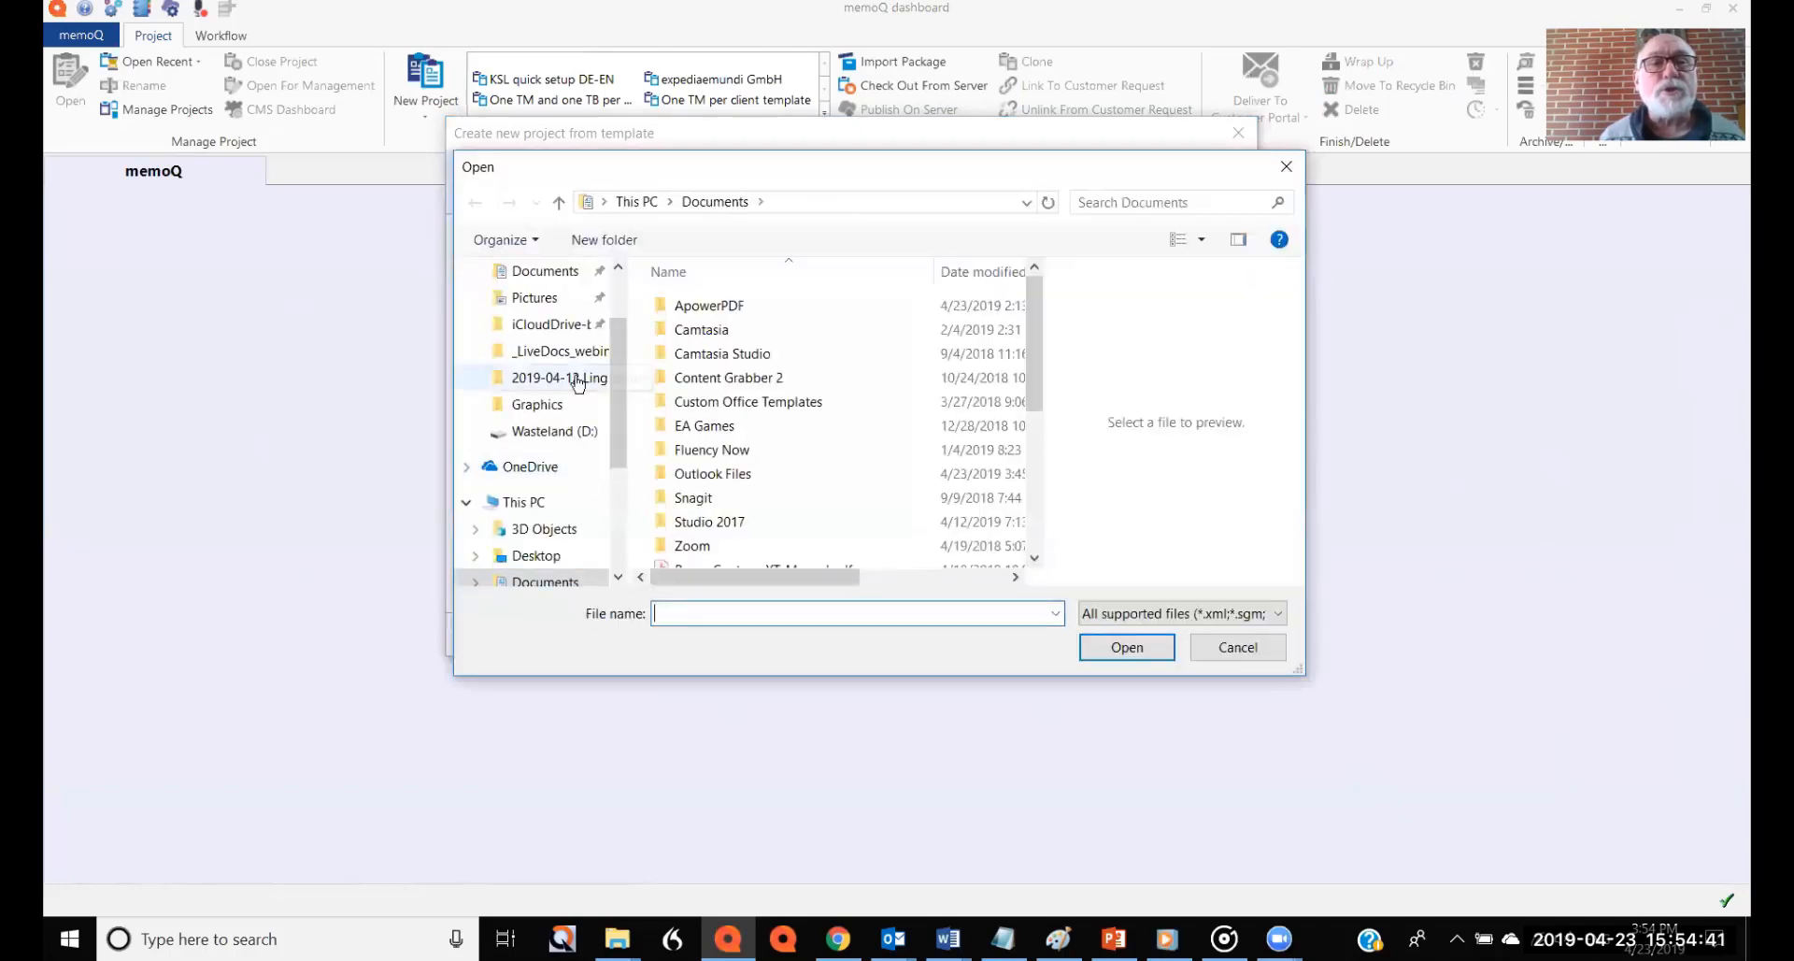
left_click(574, 360)
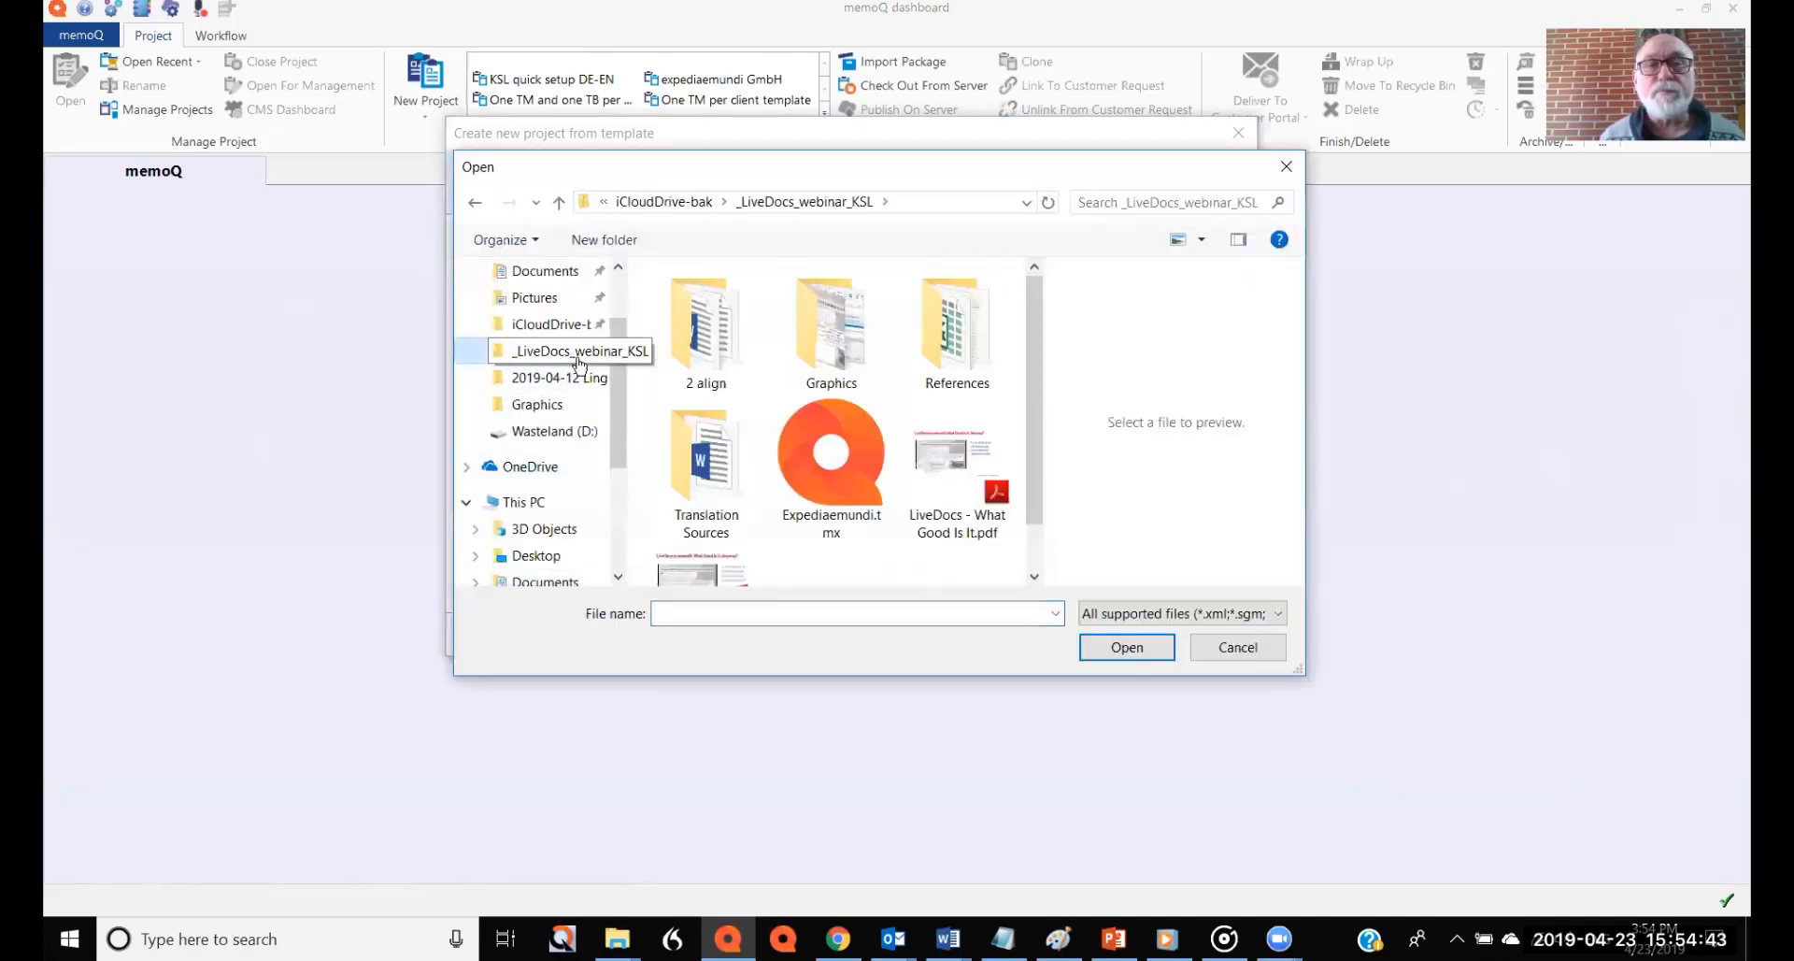
double_click(705, 420)
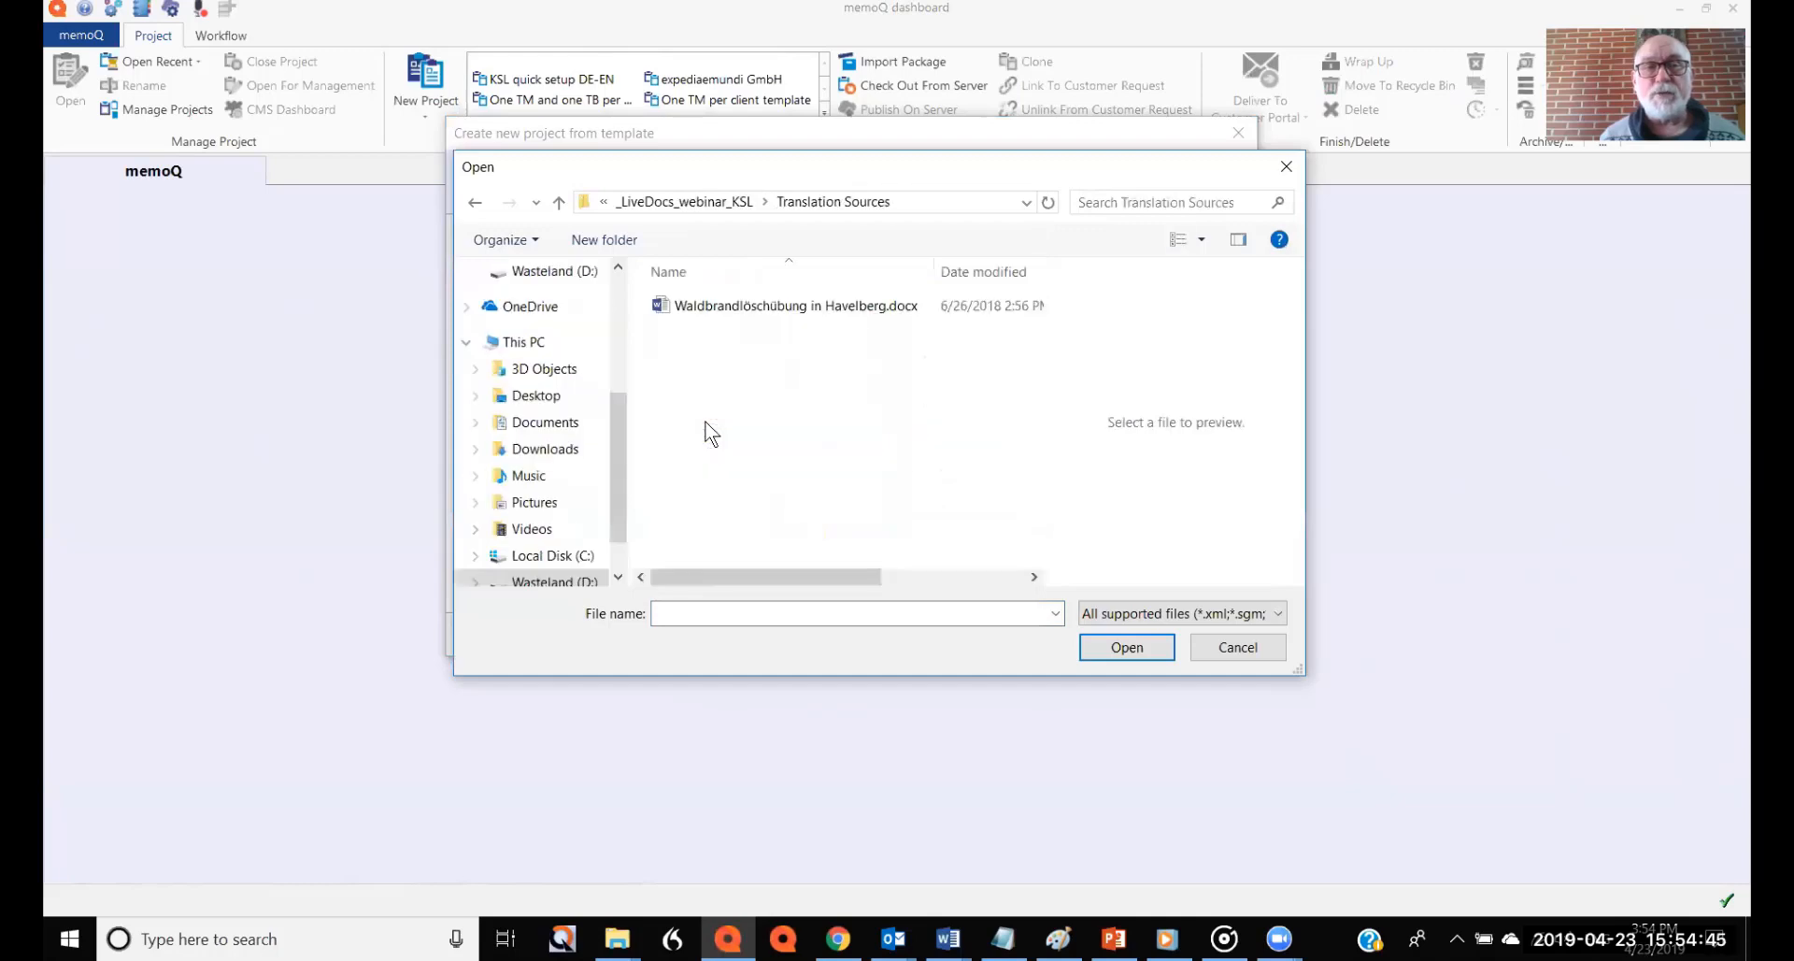
left_click(721, 314)
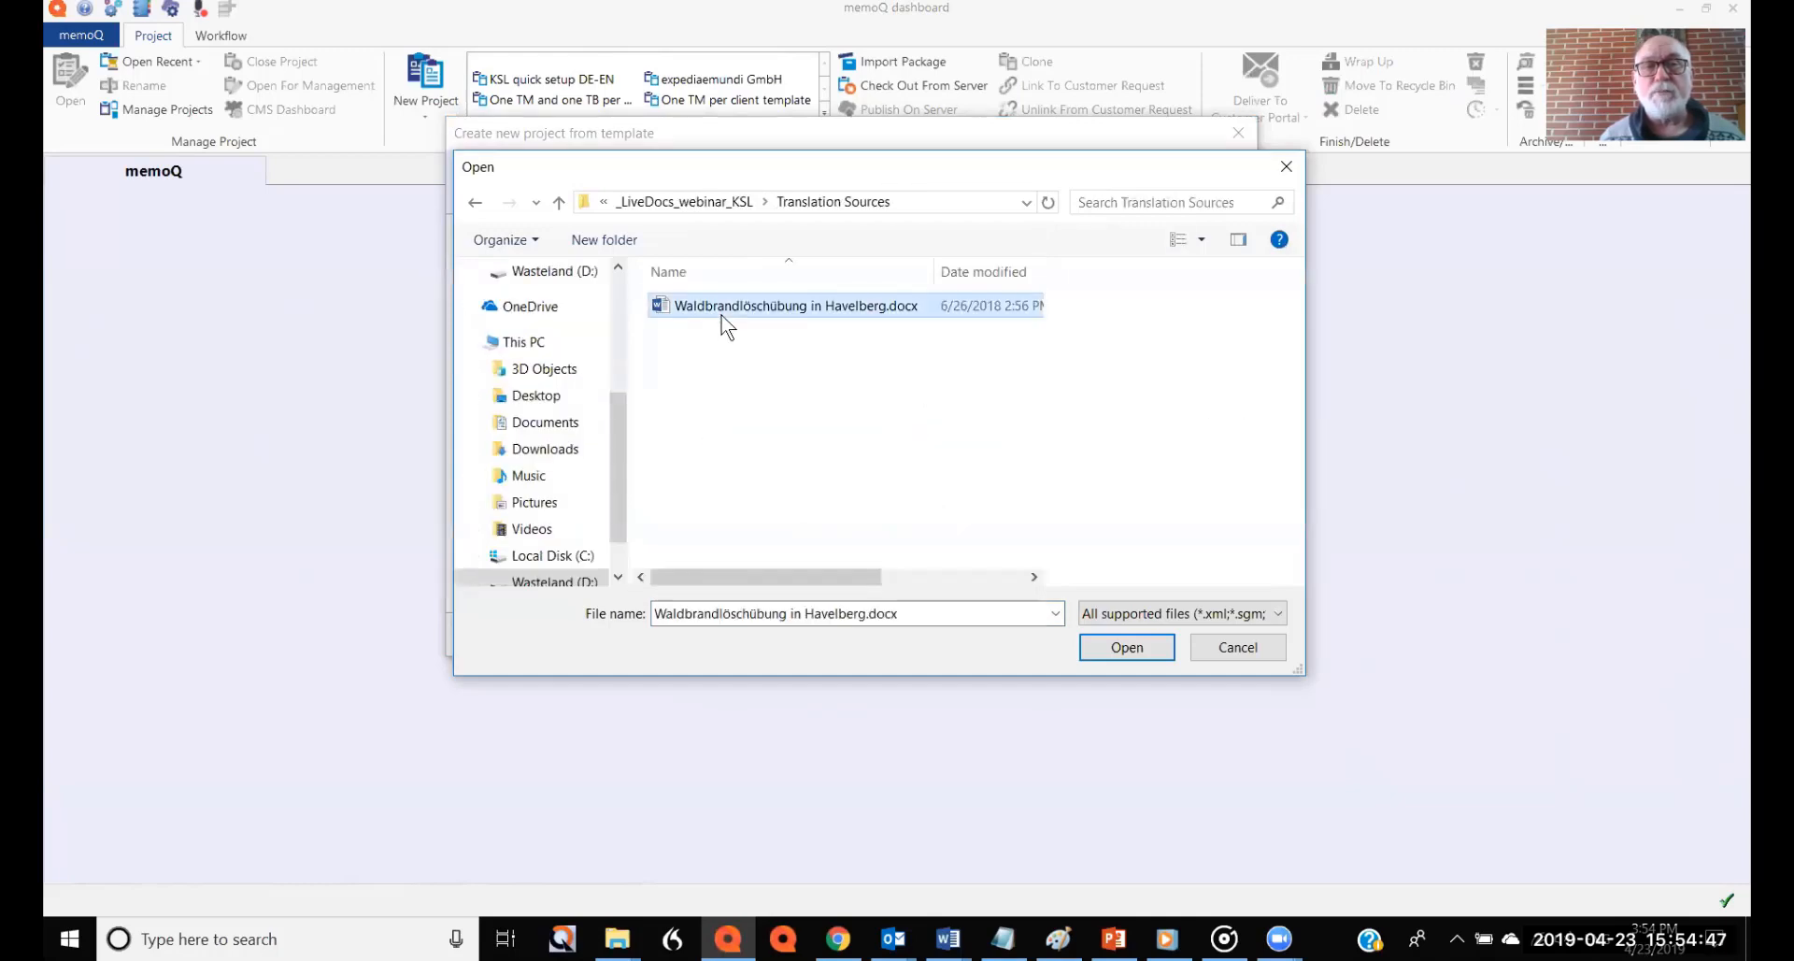
left_click(1121, 649)
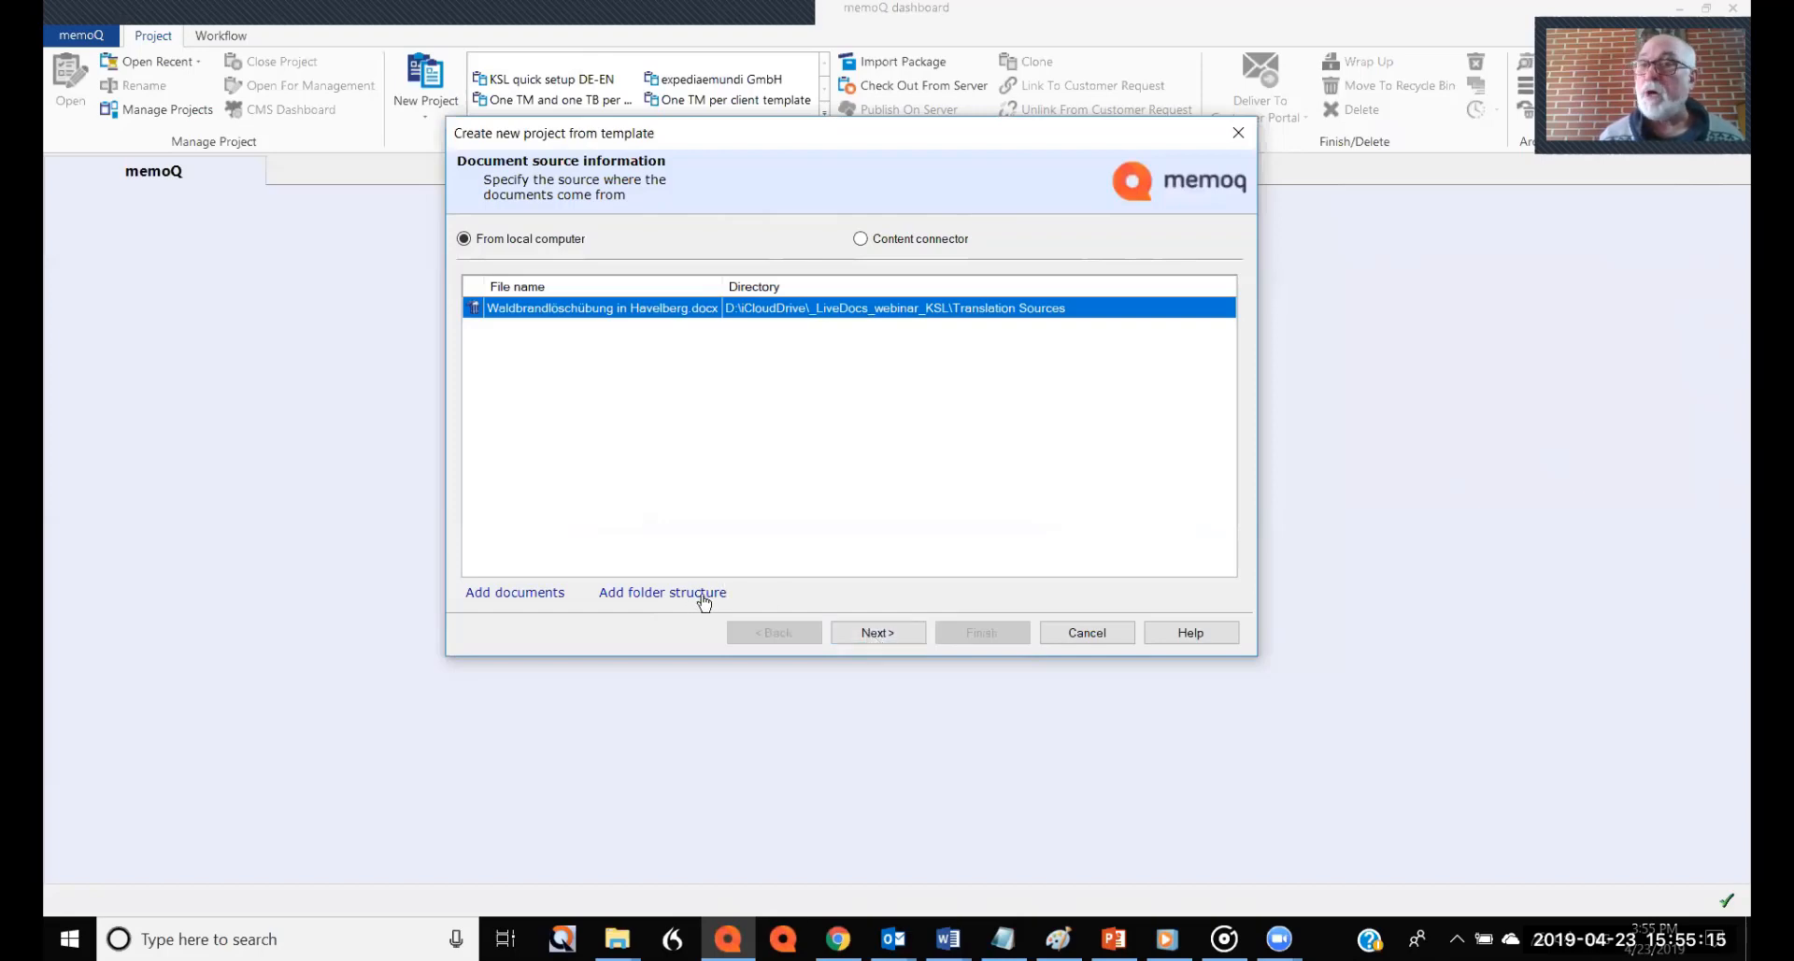
Continue to the project template information and set the source language to German (Germany)
left_click(879, 632)
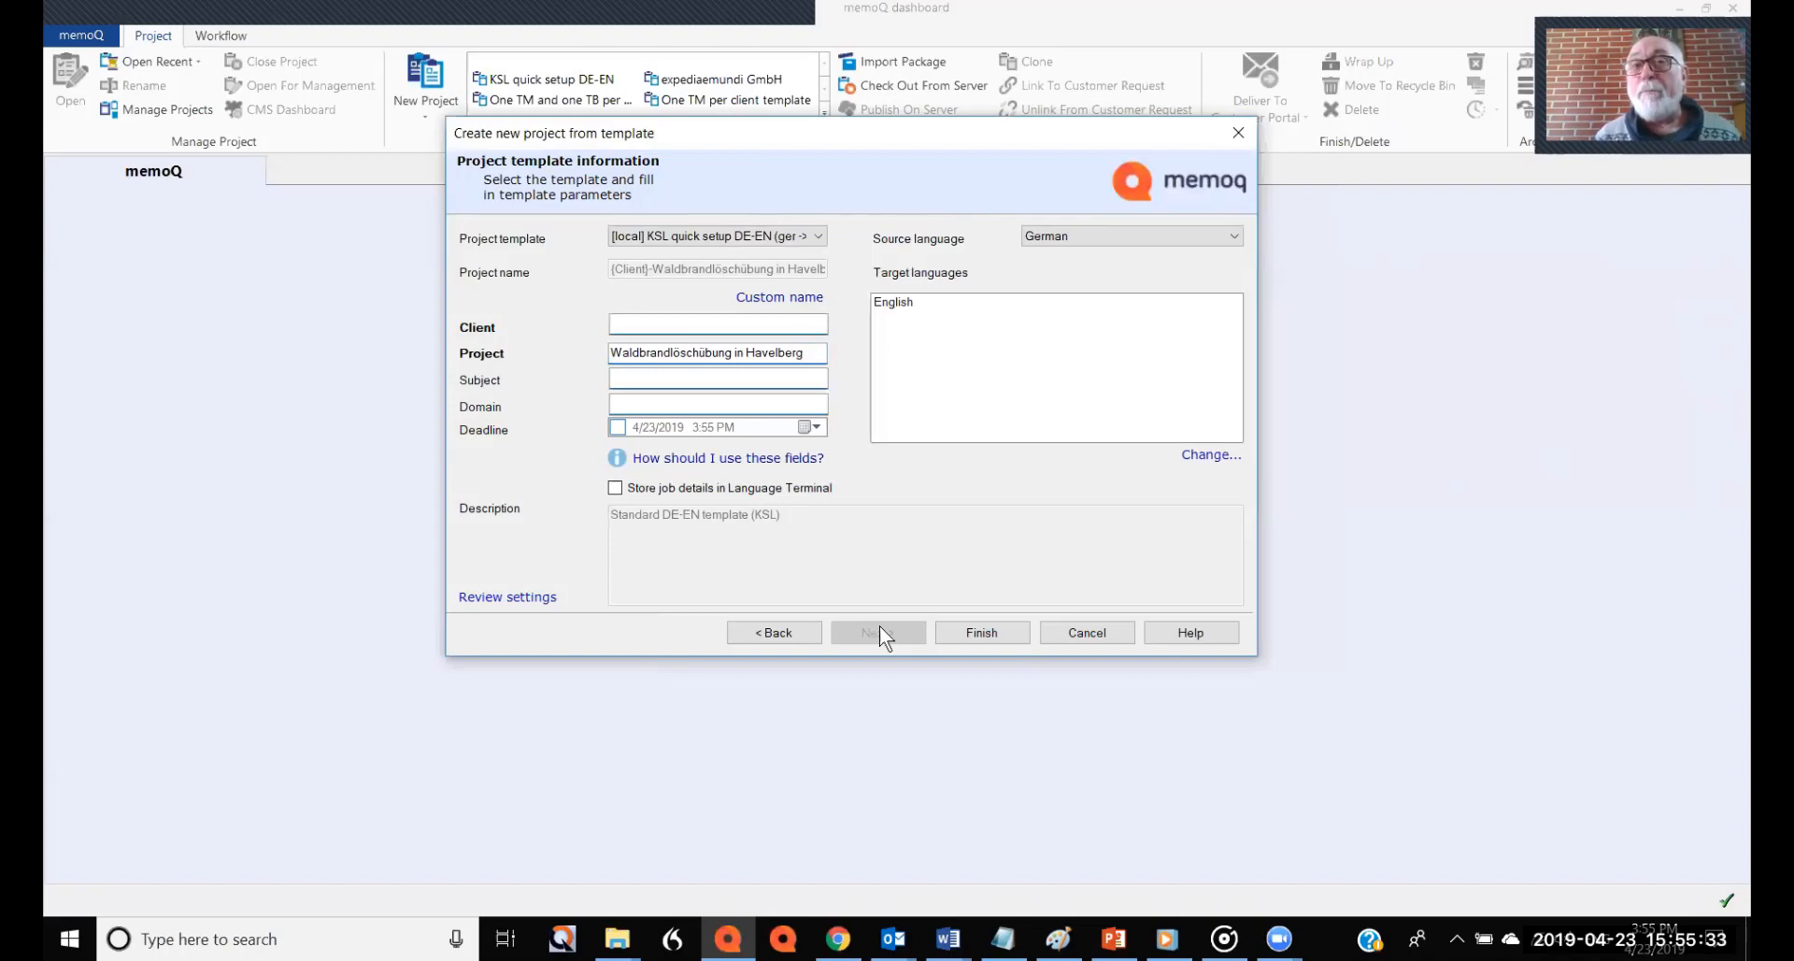
left_click(1234, 235)
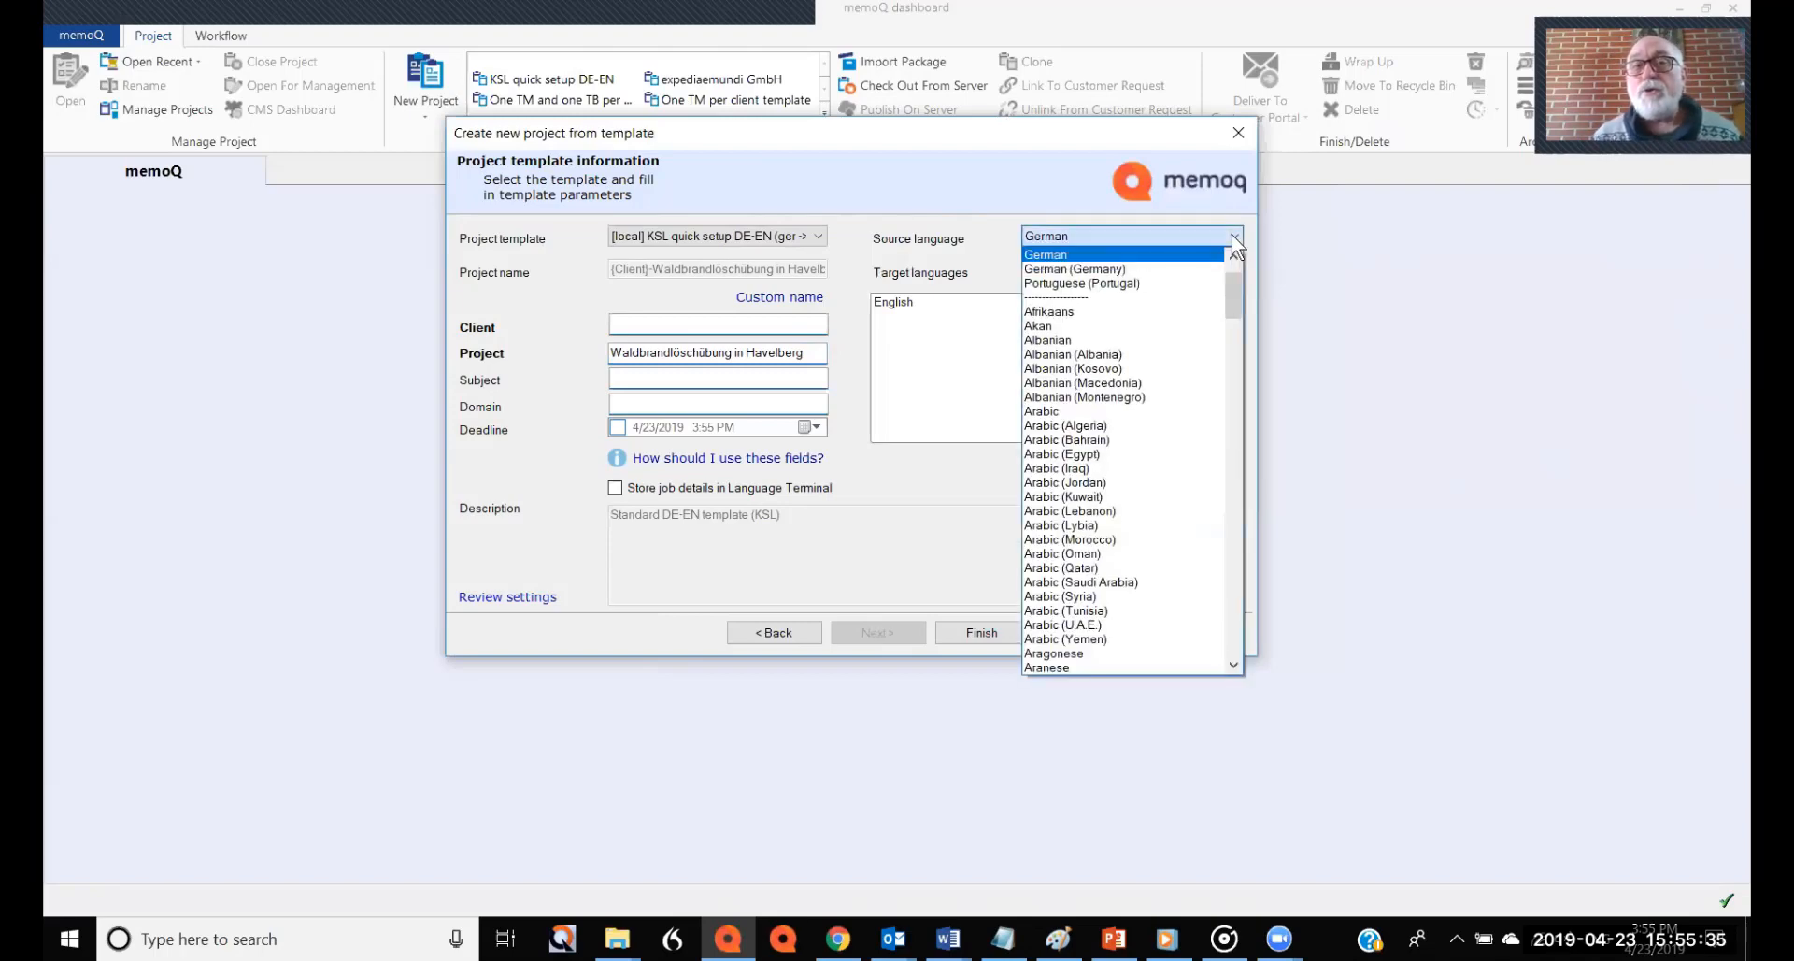
left_click(1193, 269)
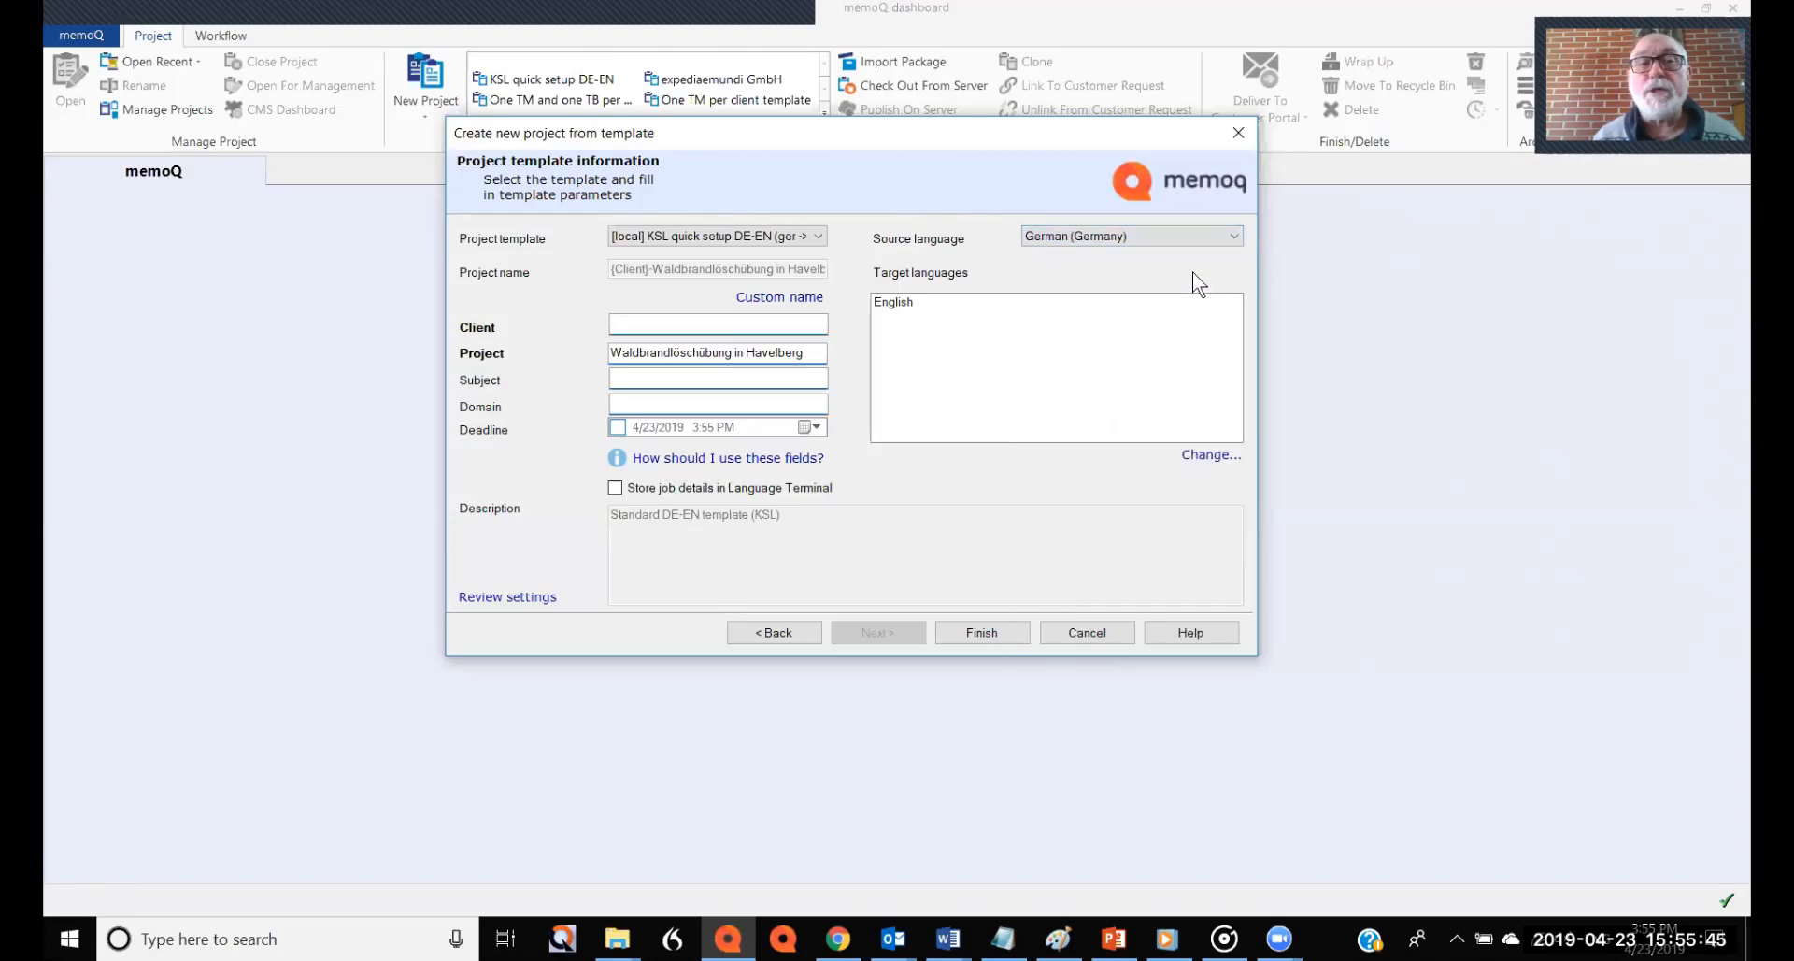
Enter FireFighters as the project's client
left_click(783, 324)
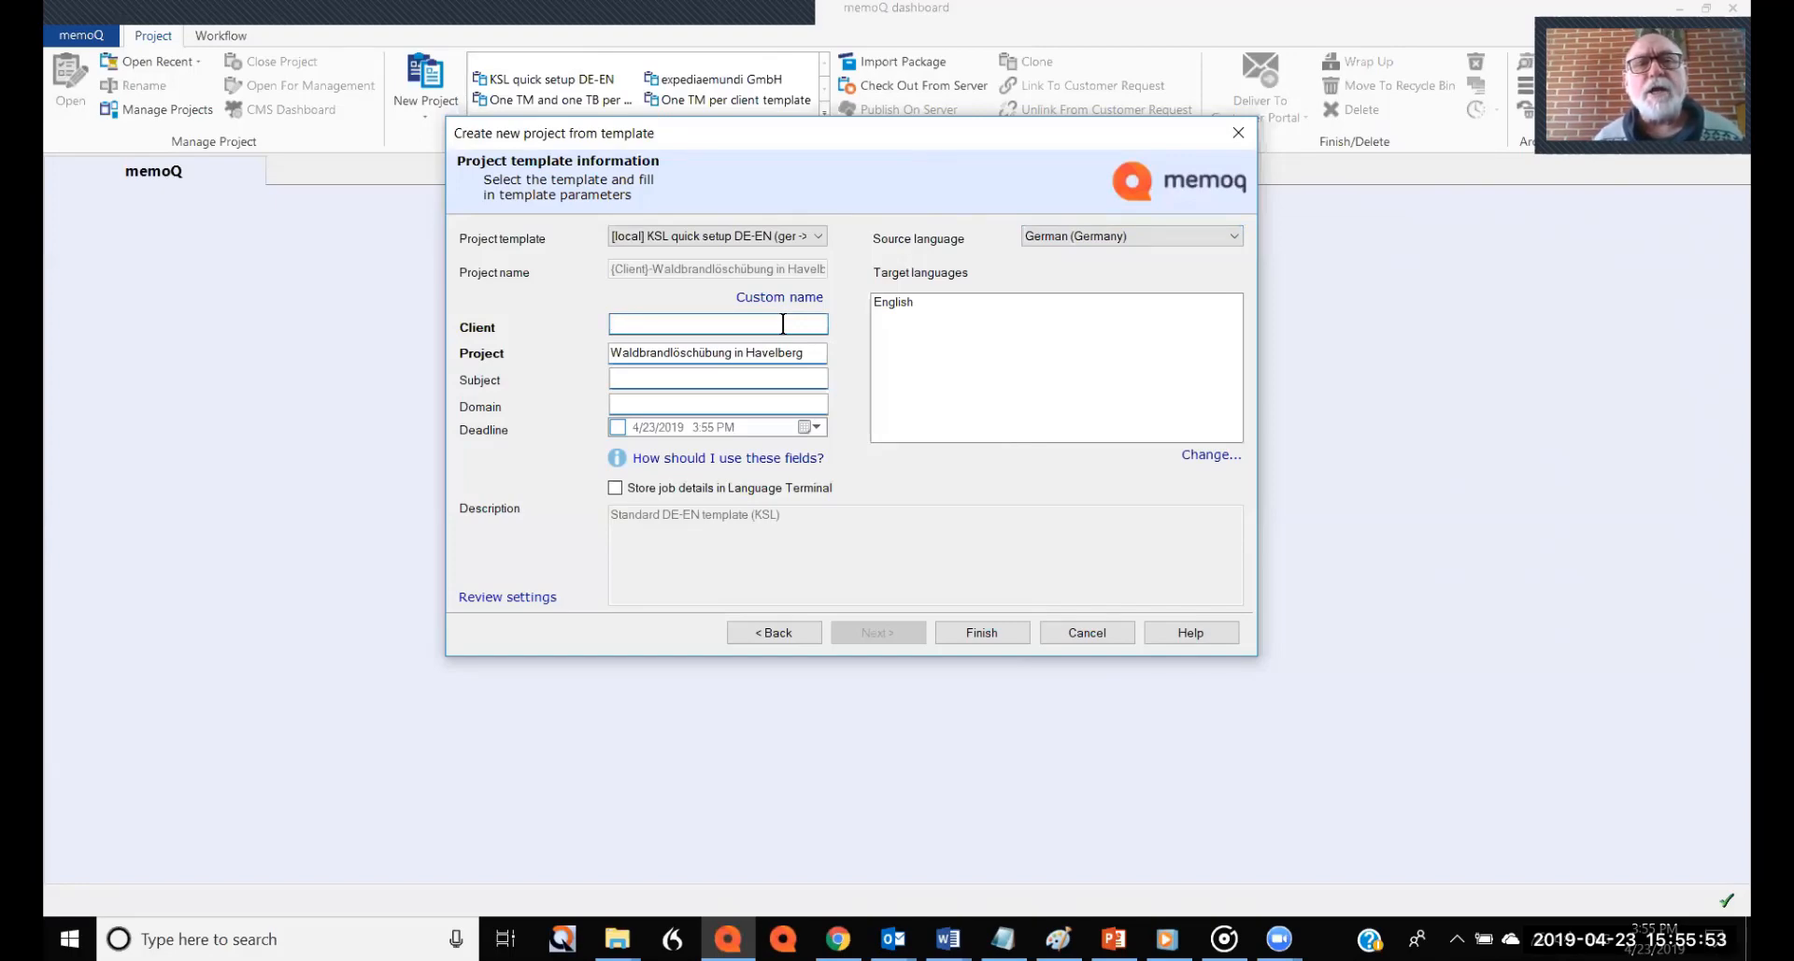
type("Fi")
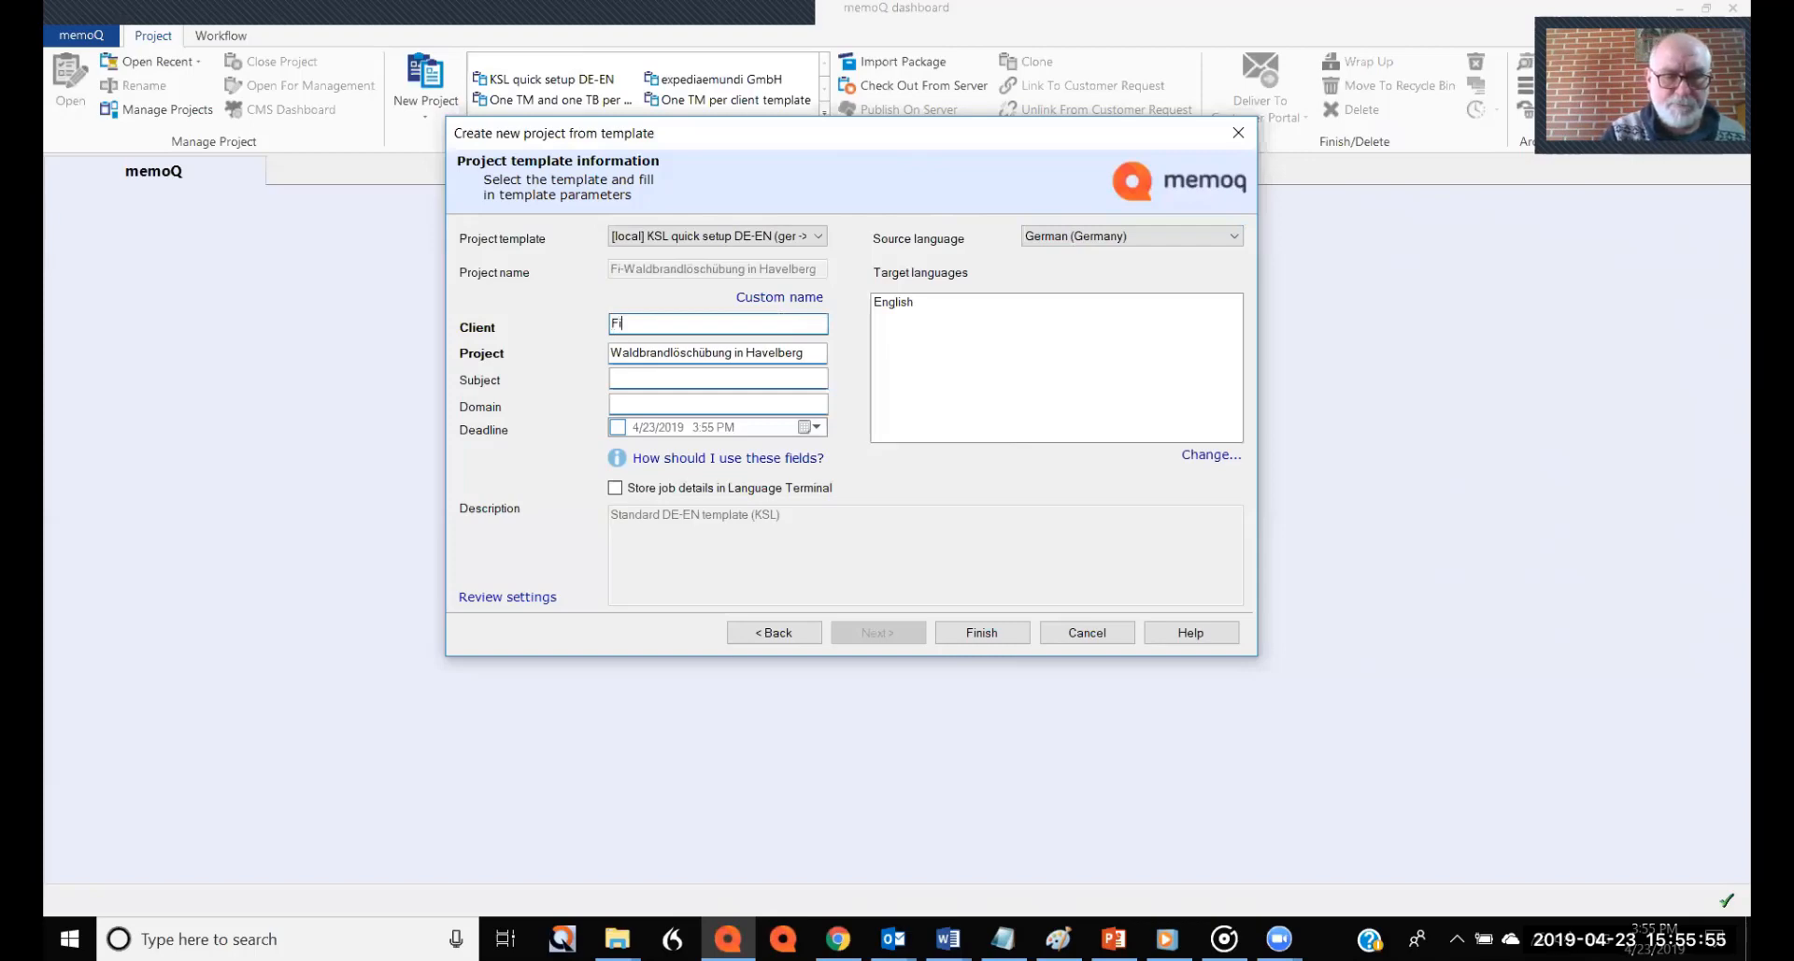
type("reF")
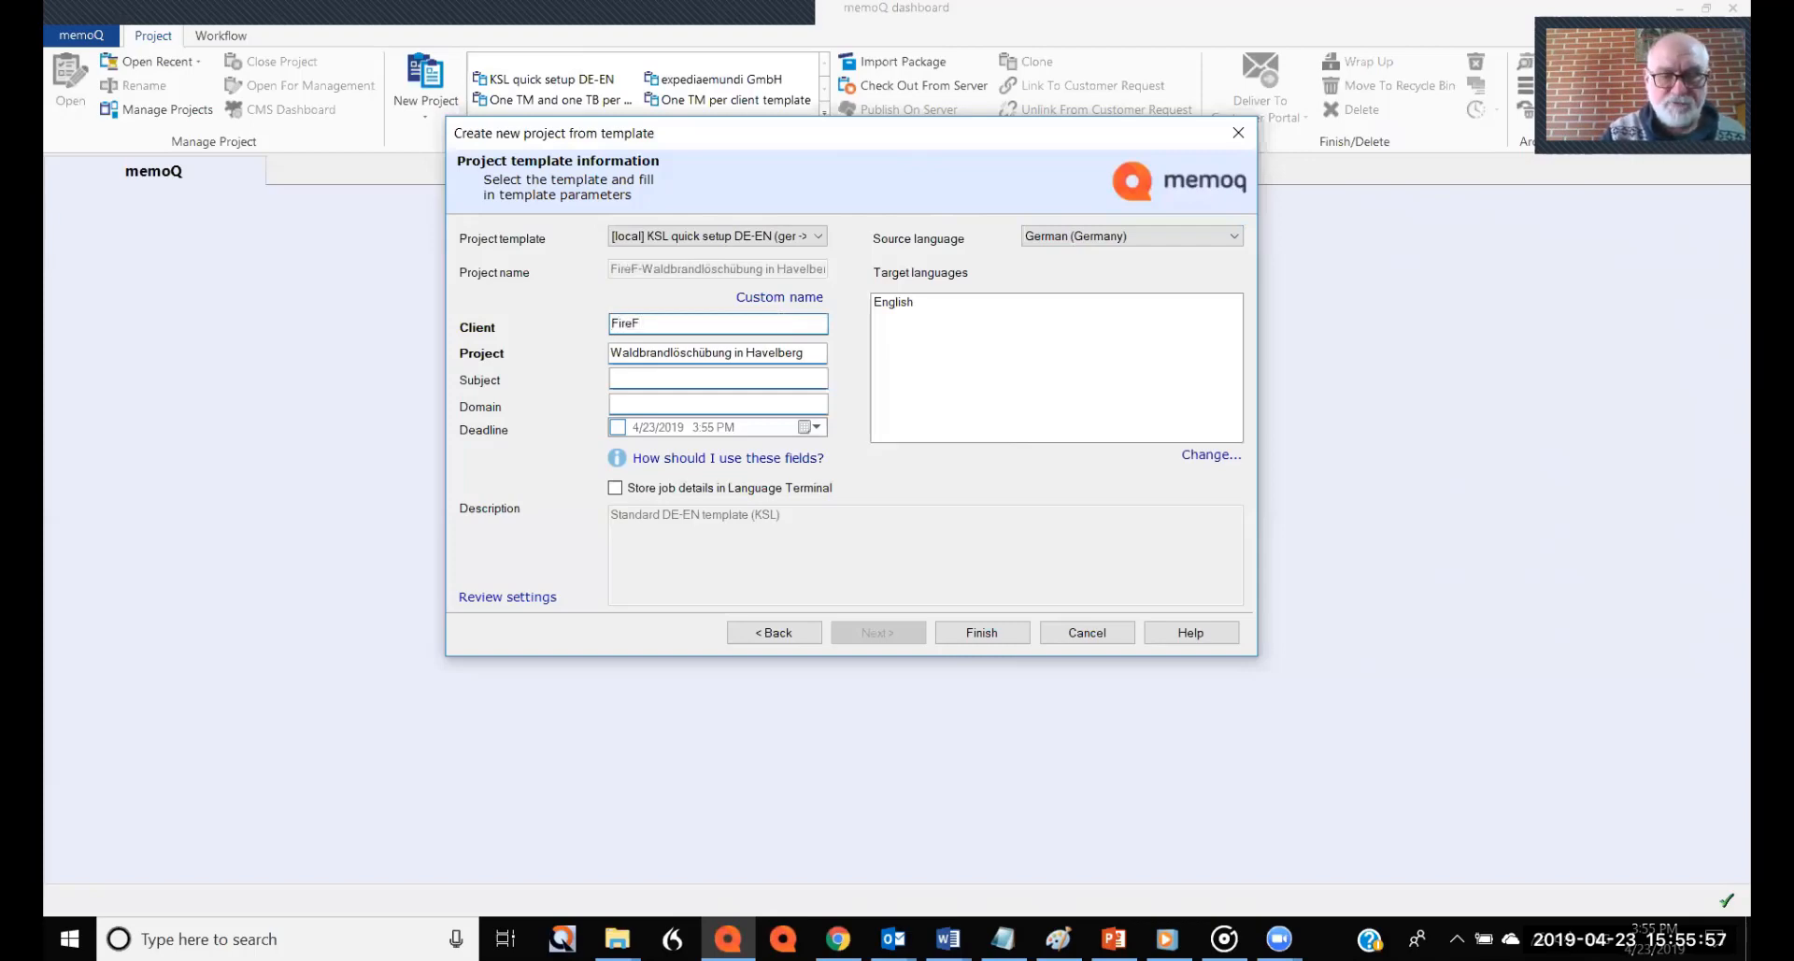
type("ighters")
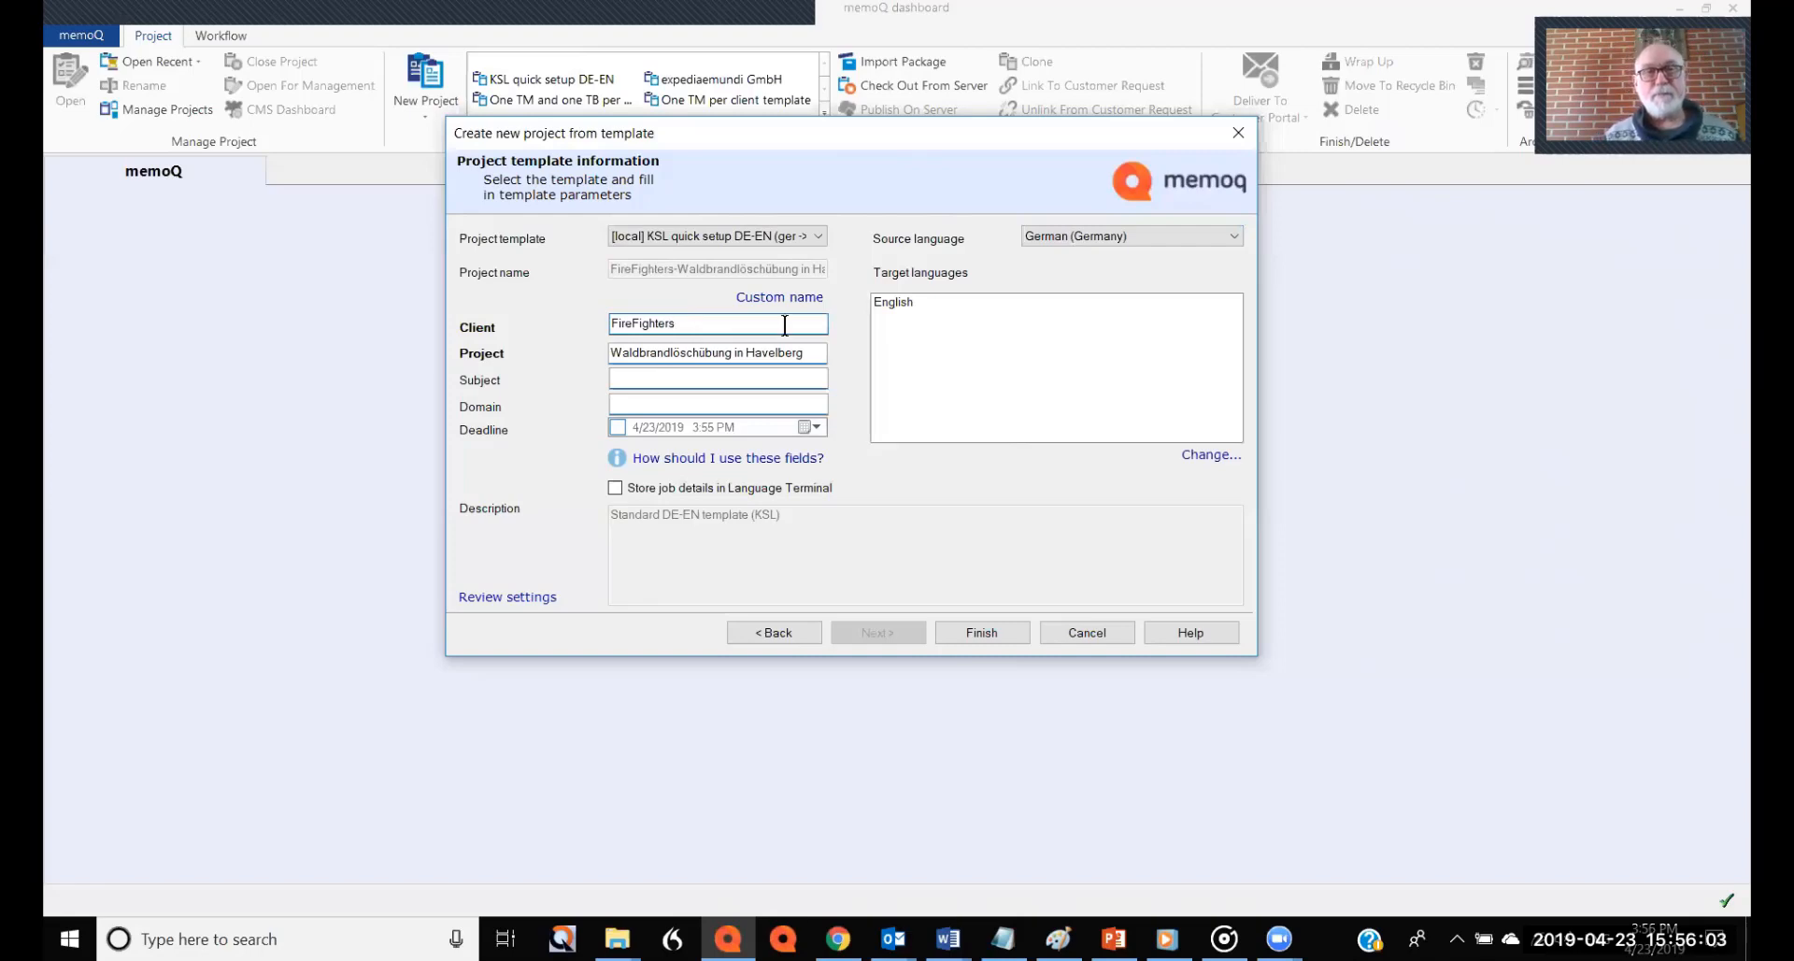
Try to choose English (United States) as the project's target language
left_click(892, 302)
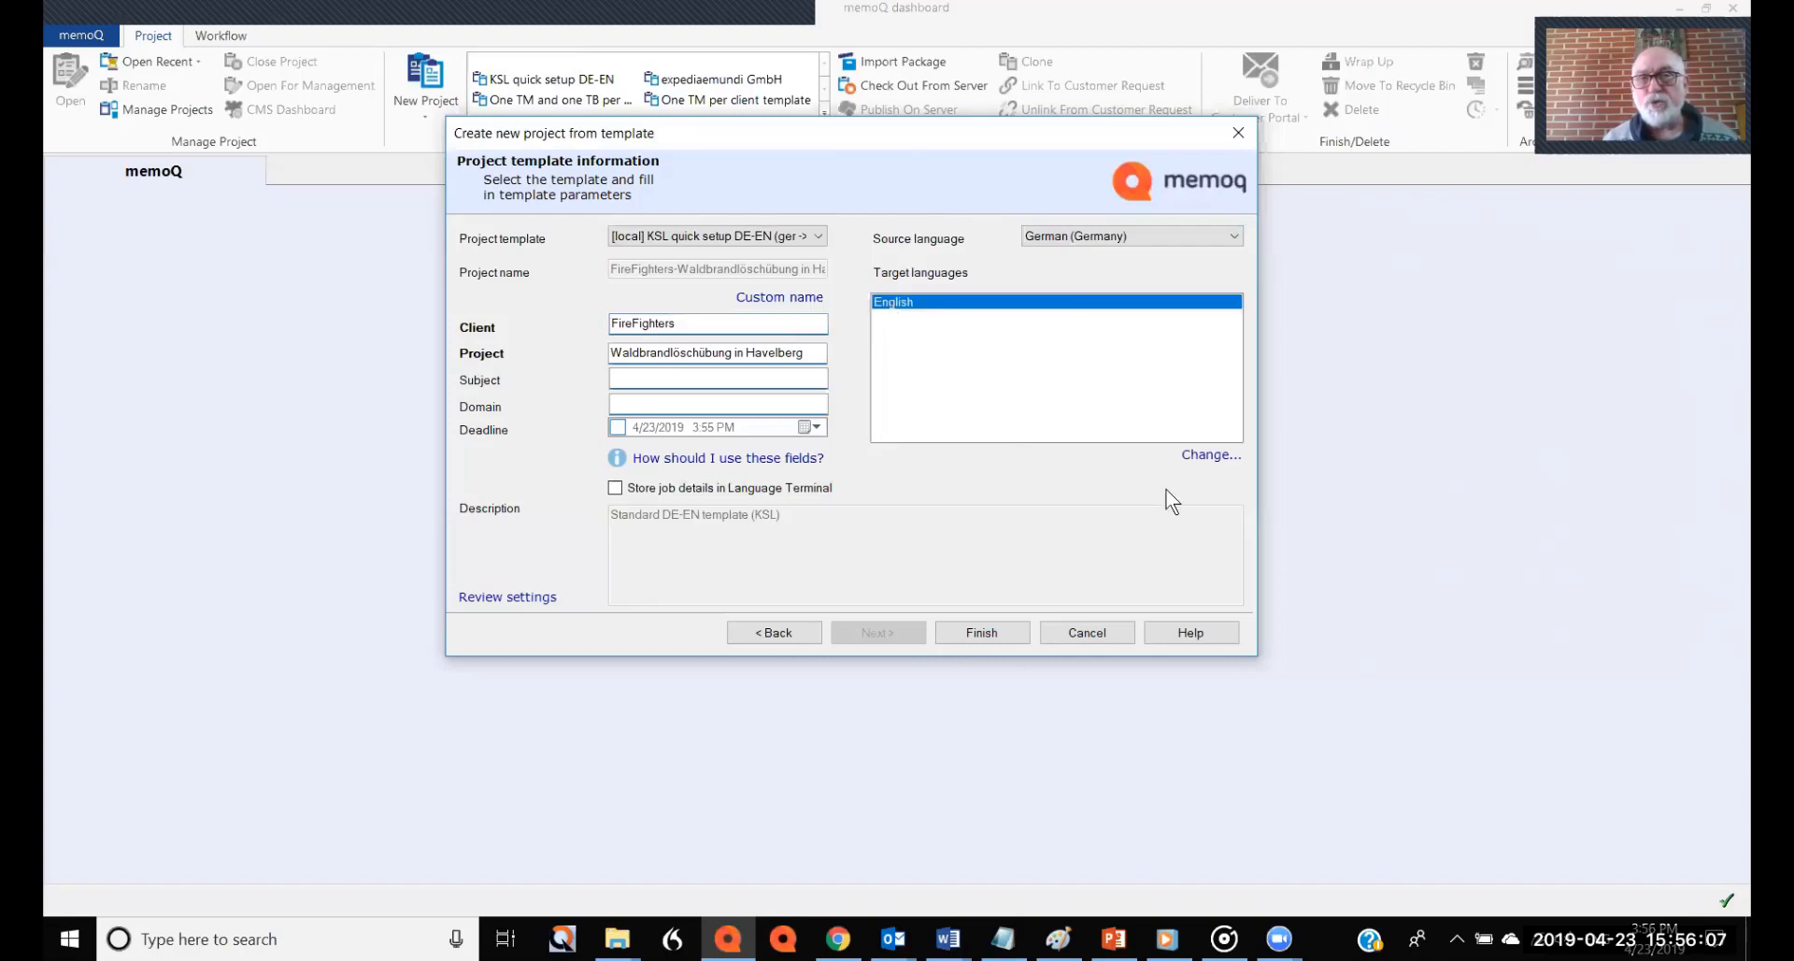
left_click(1209, 455)
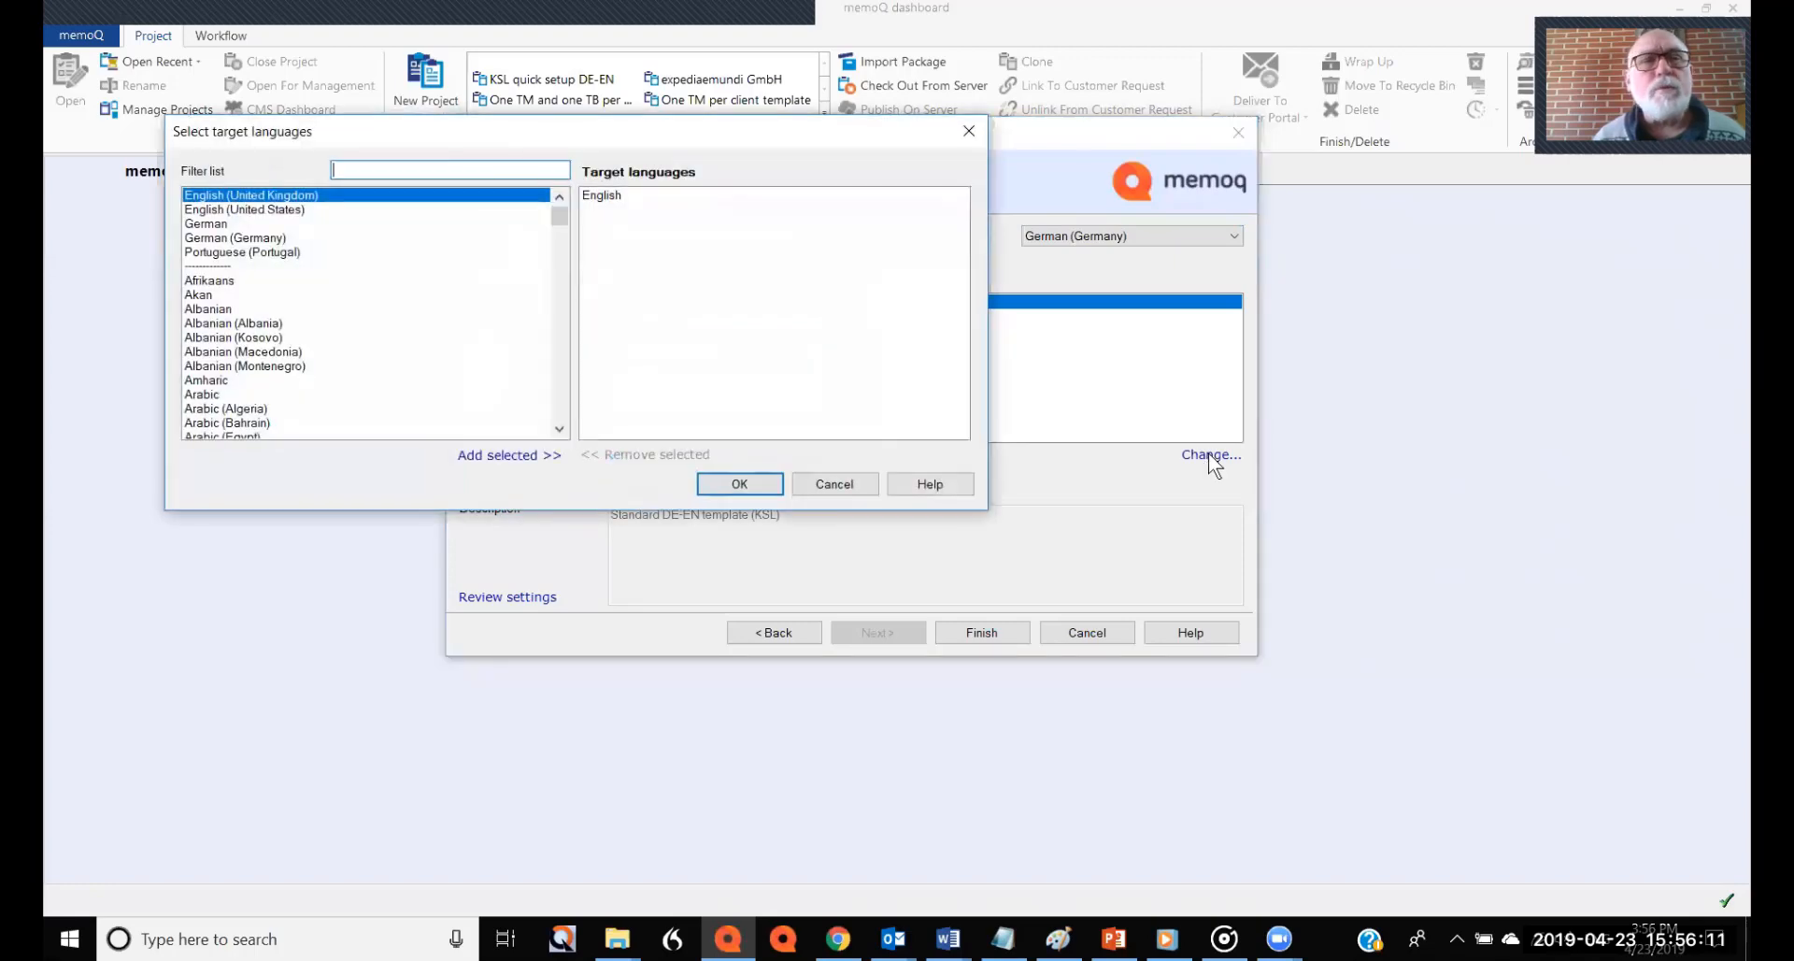
left_click(302, 210)
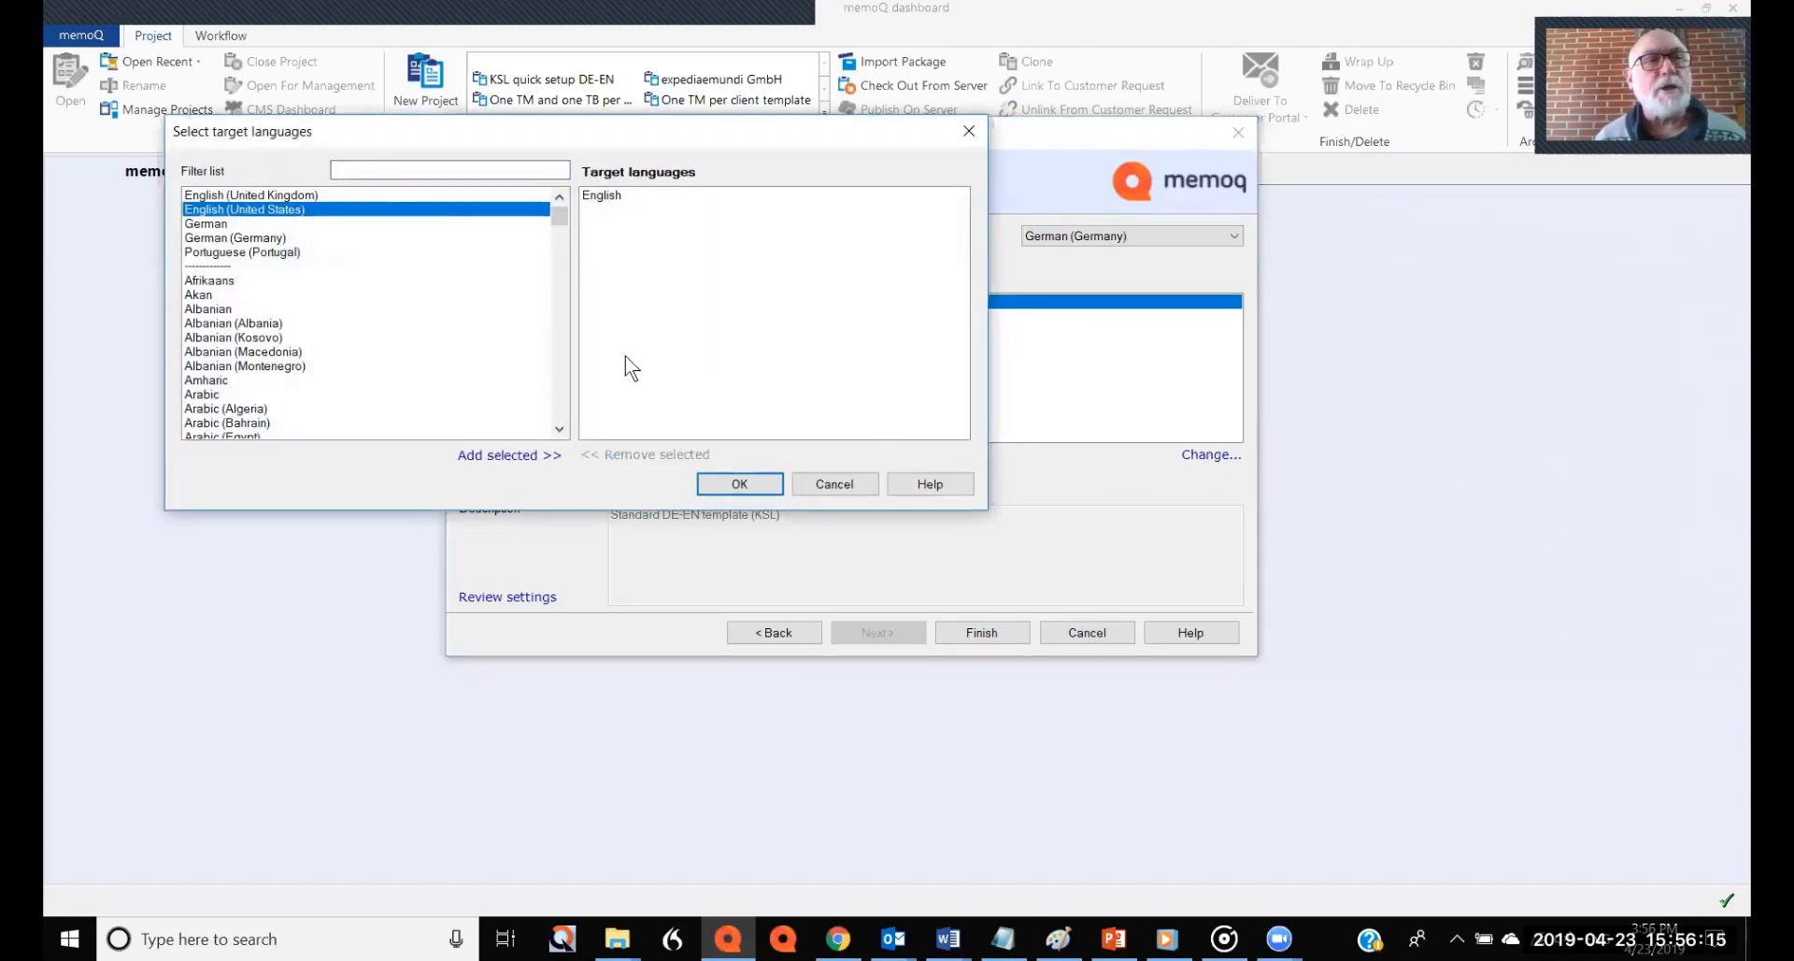
left_click(740, 483)
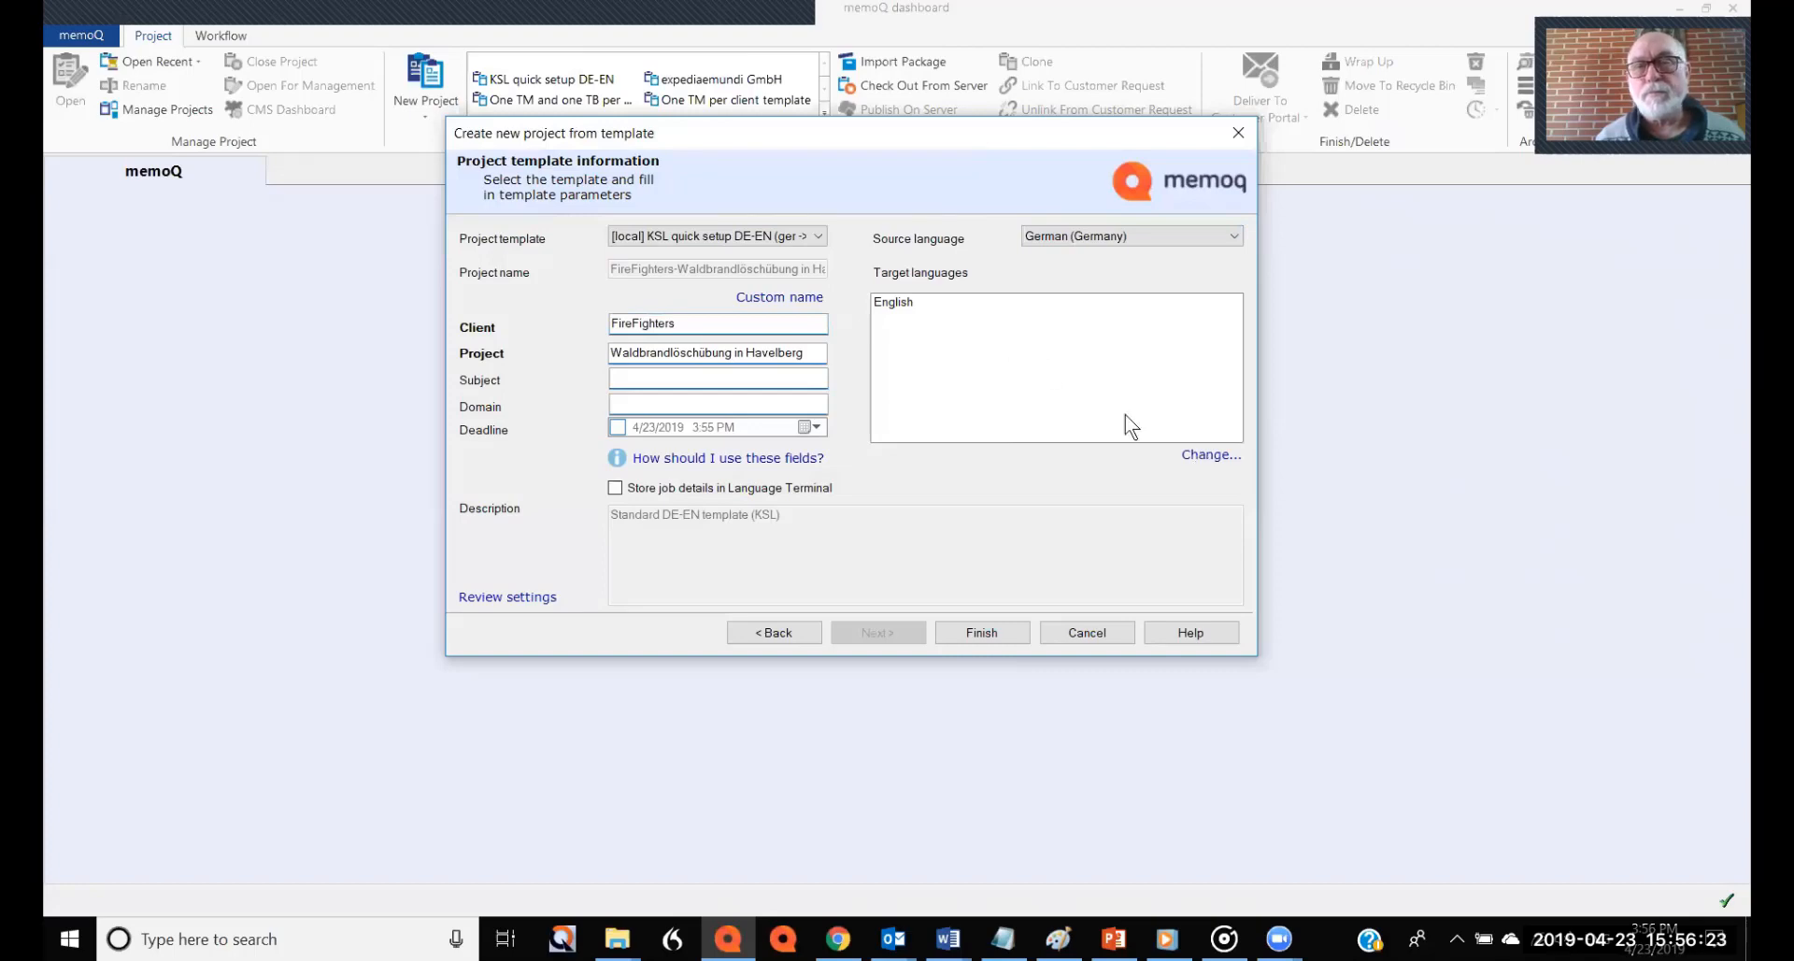
Replace the generic English target language with English (United States)
left_click(1194, 456)
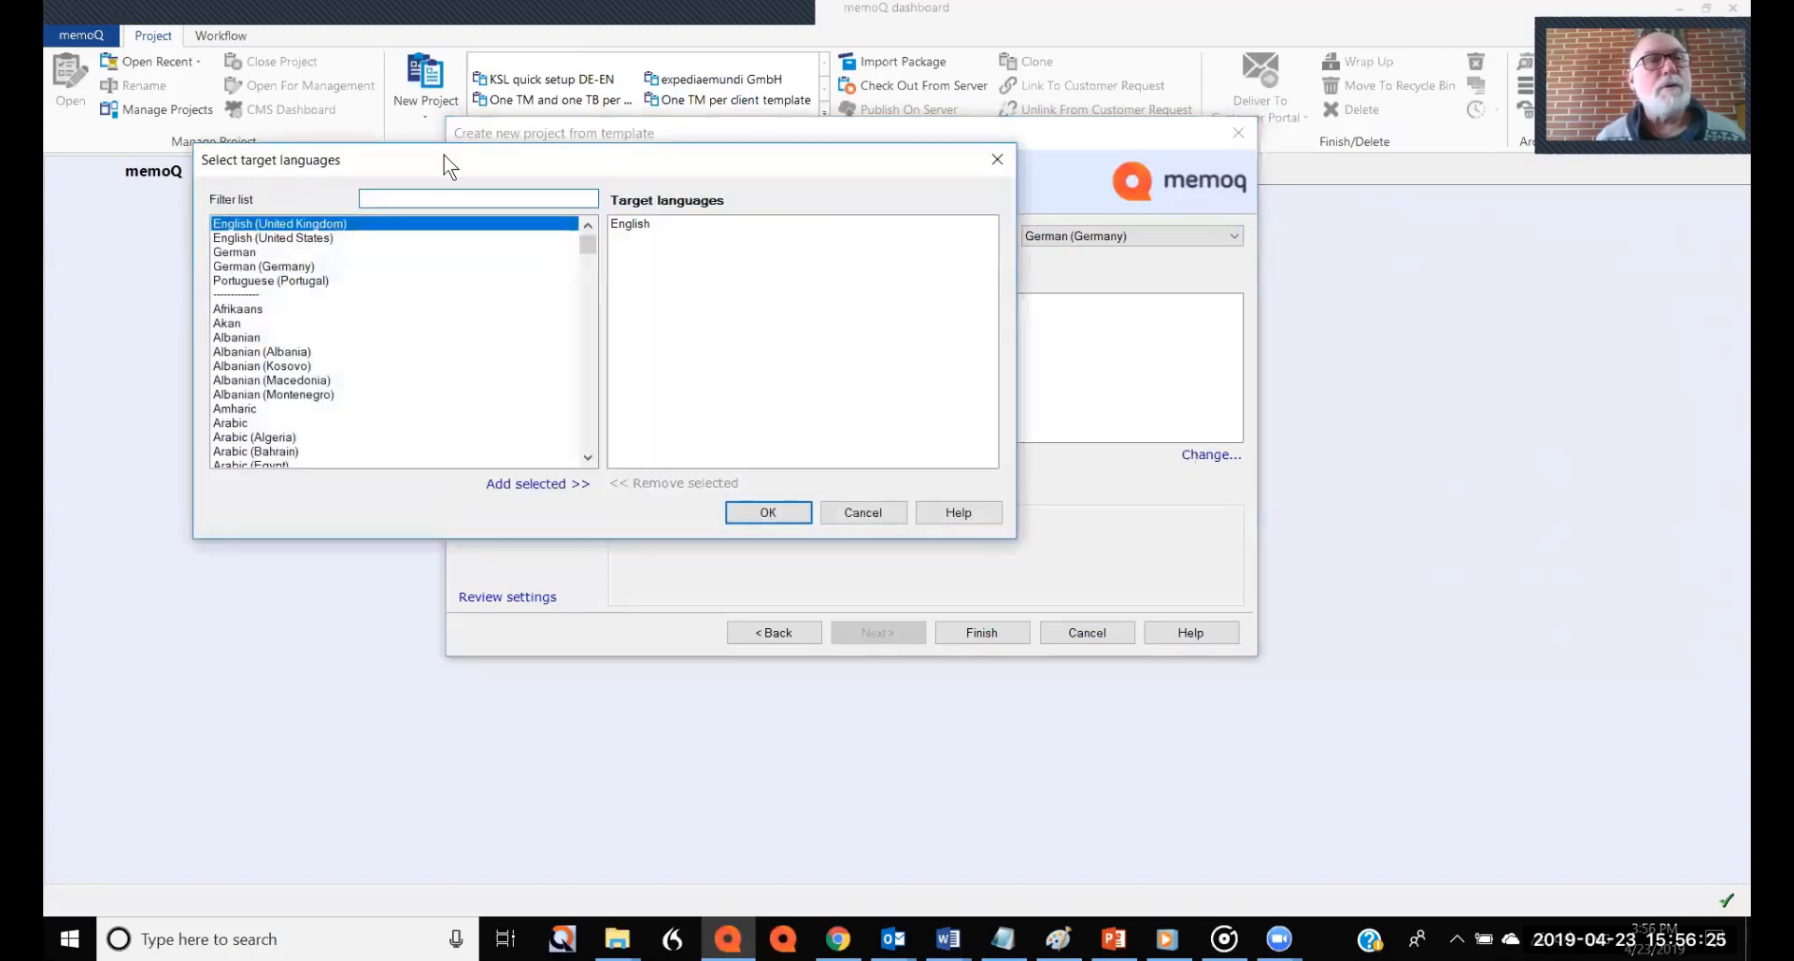
left_click(379, 238)
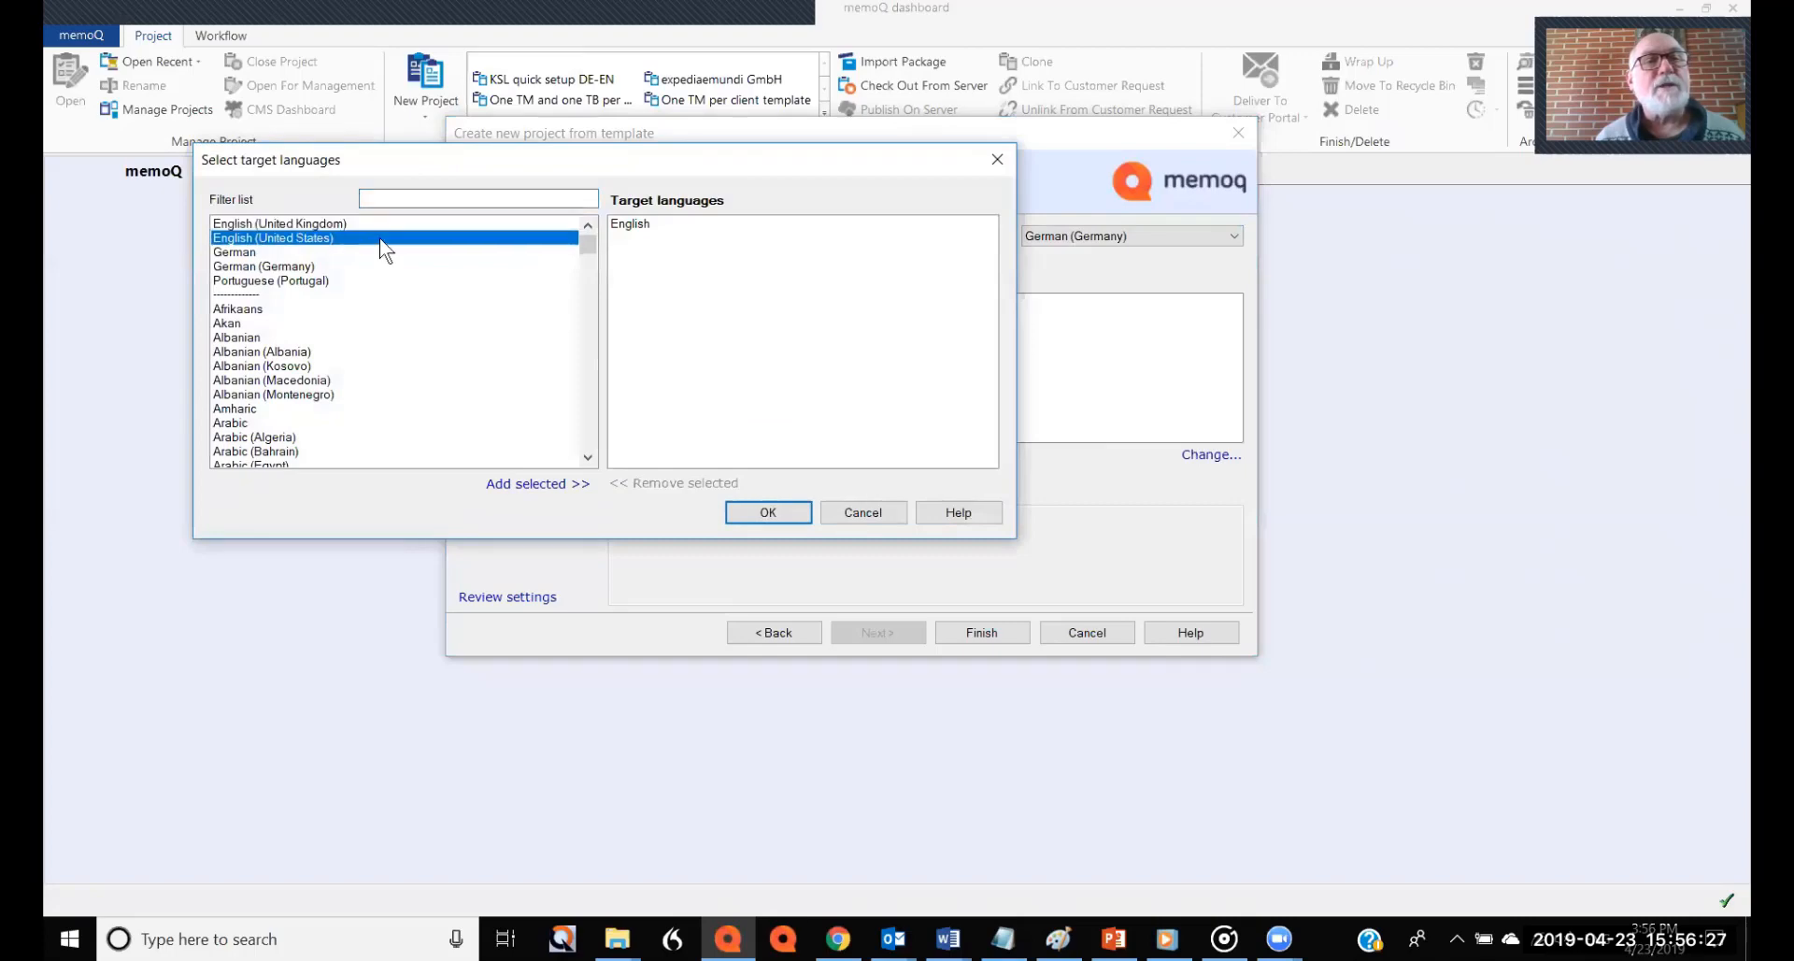
left_click(514, 484)
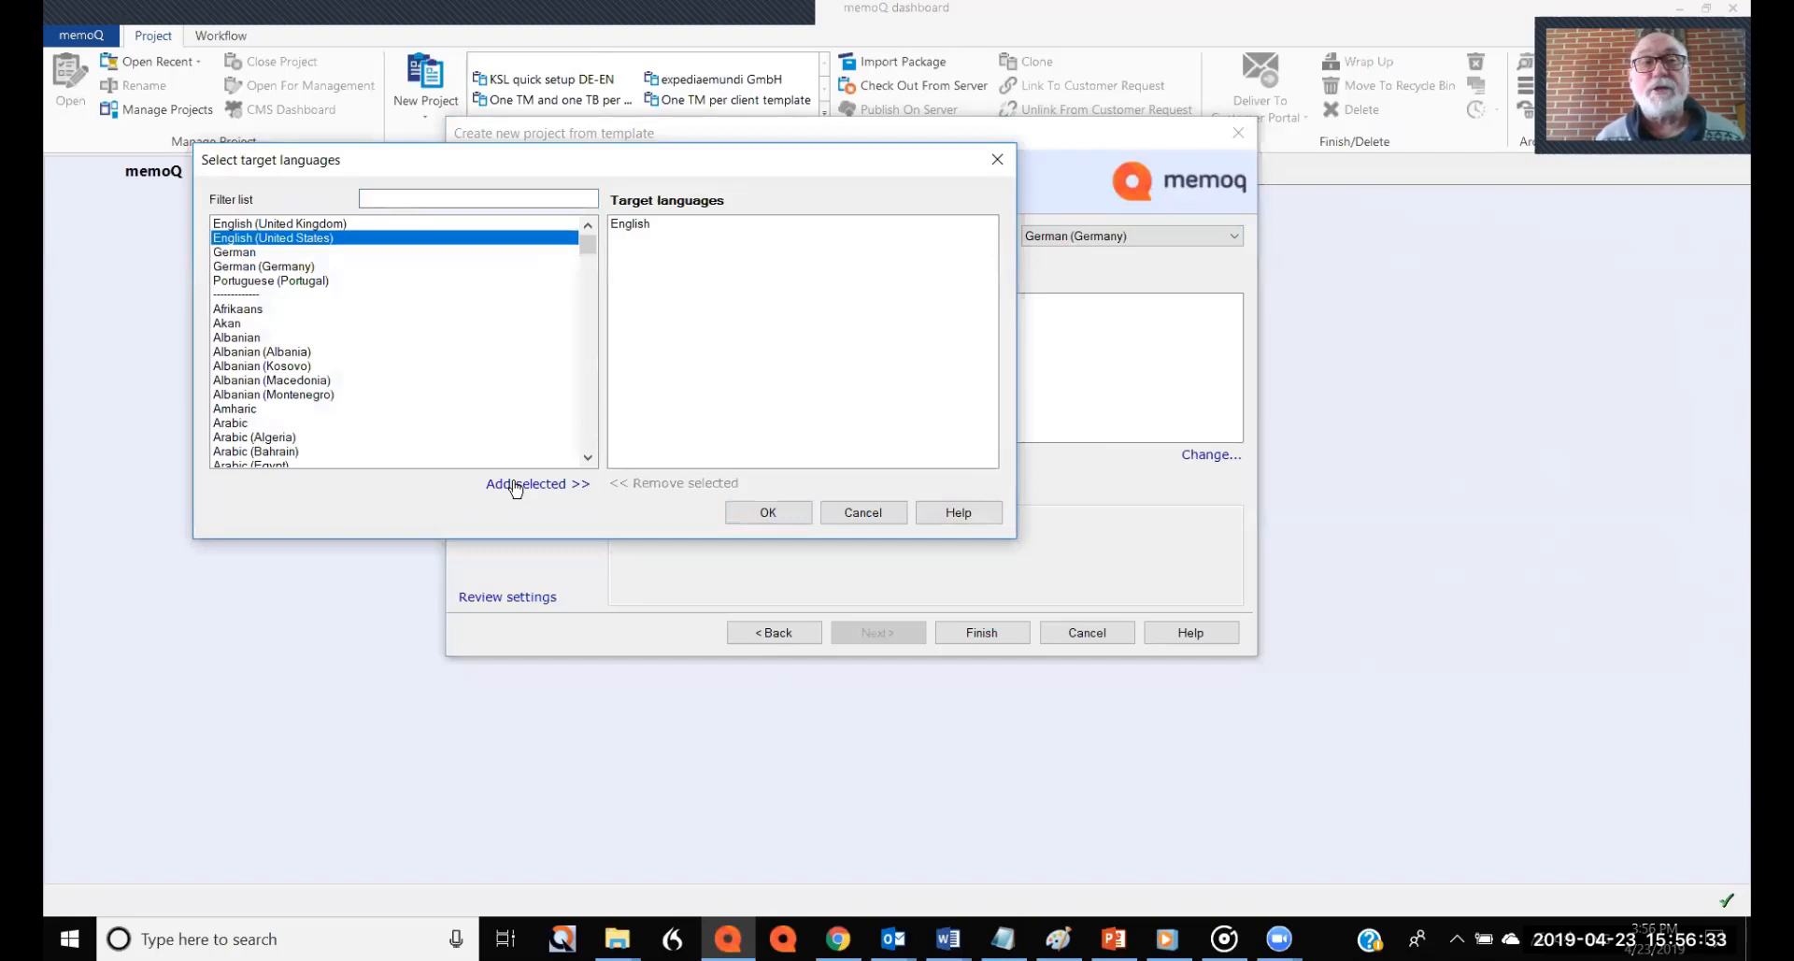
left_click(653, 226)
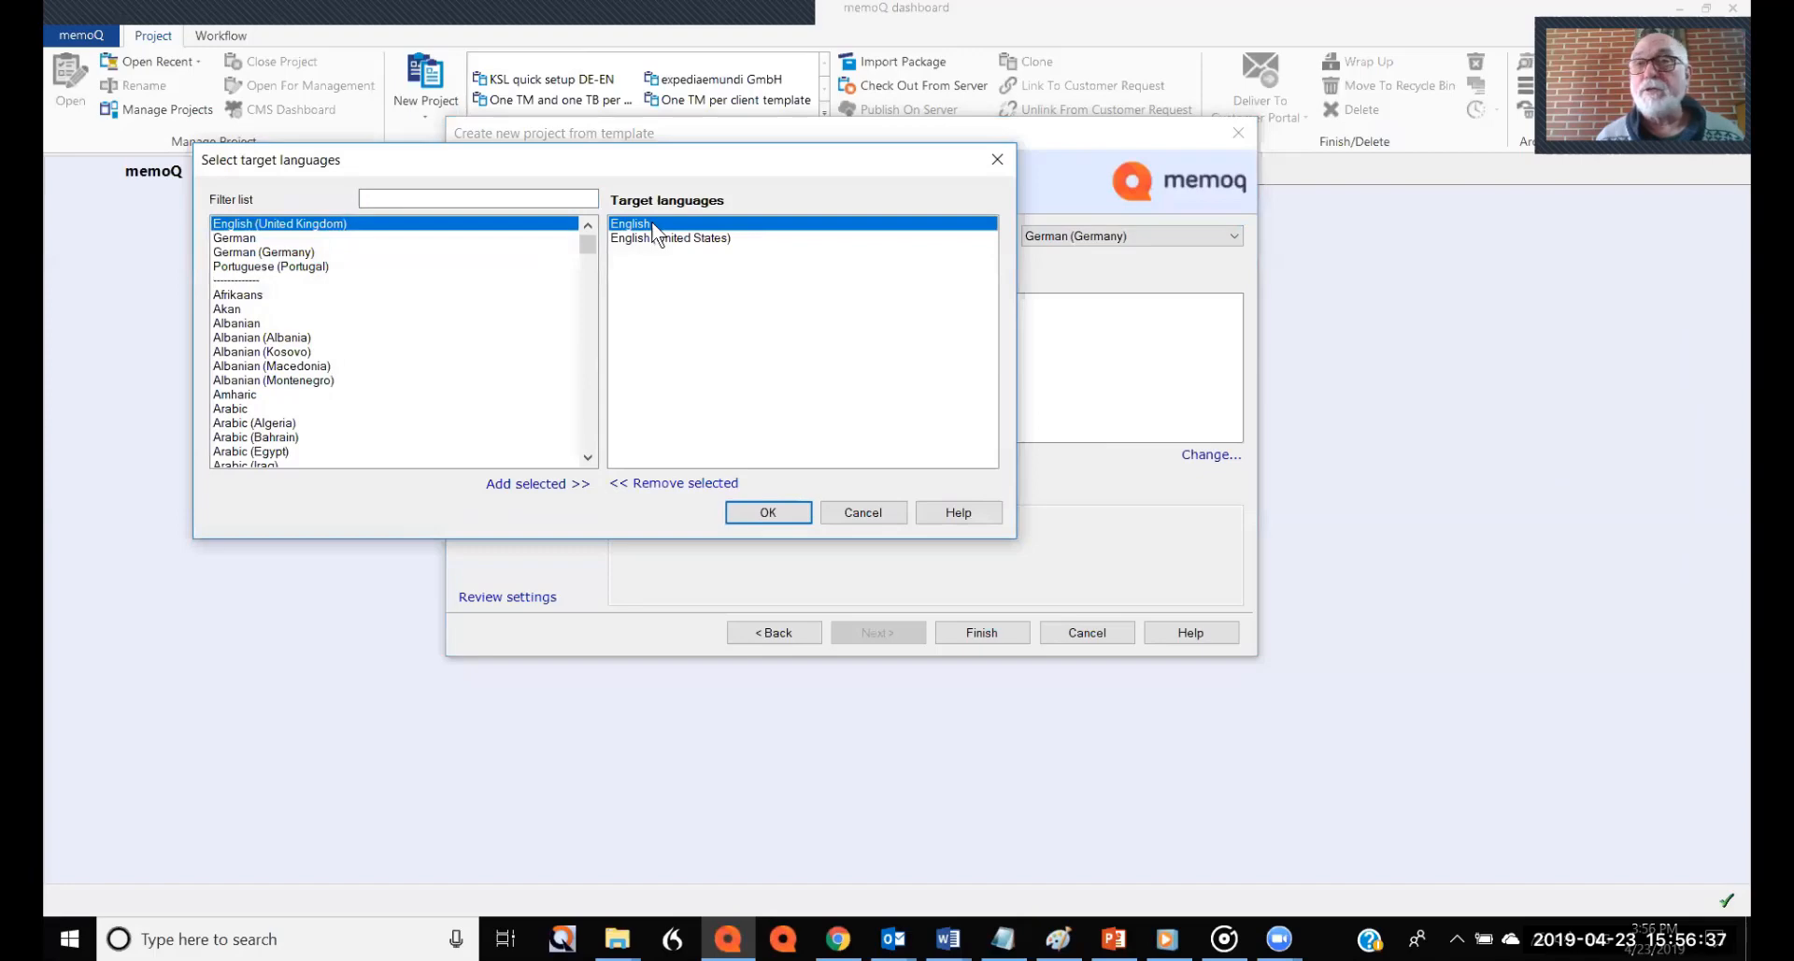
left_click(649, 483)
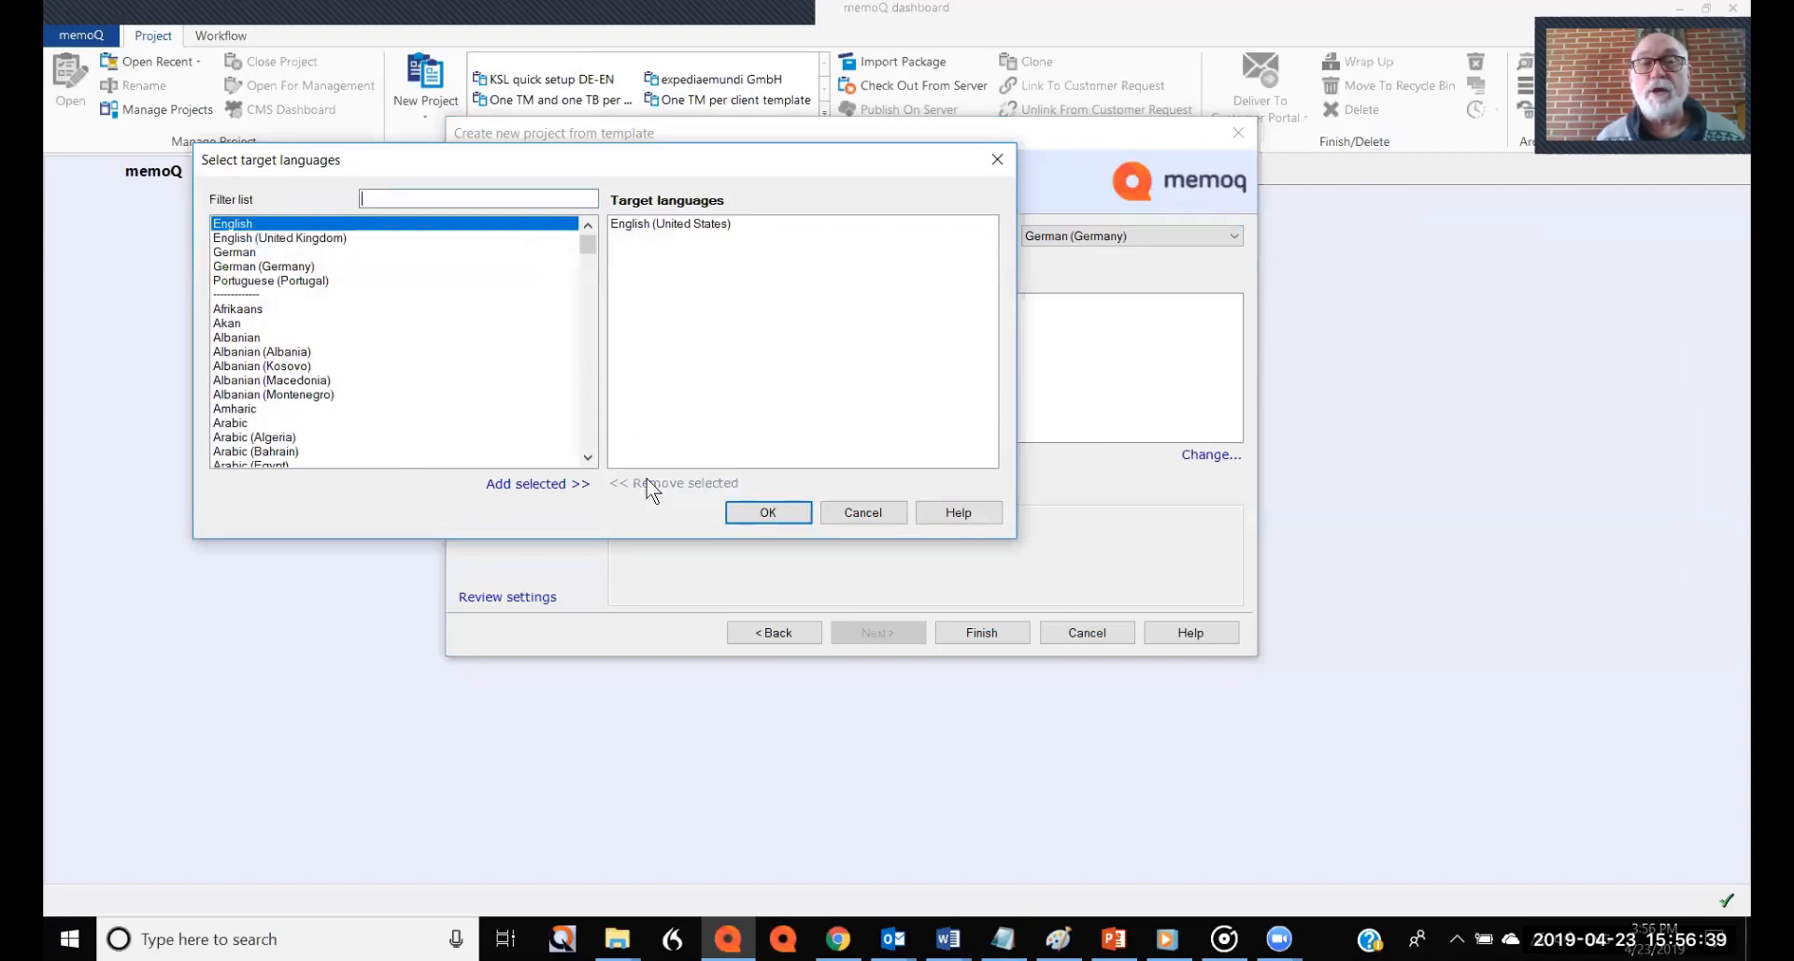
left_click(743, 514)
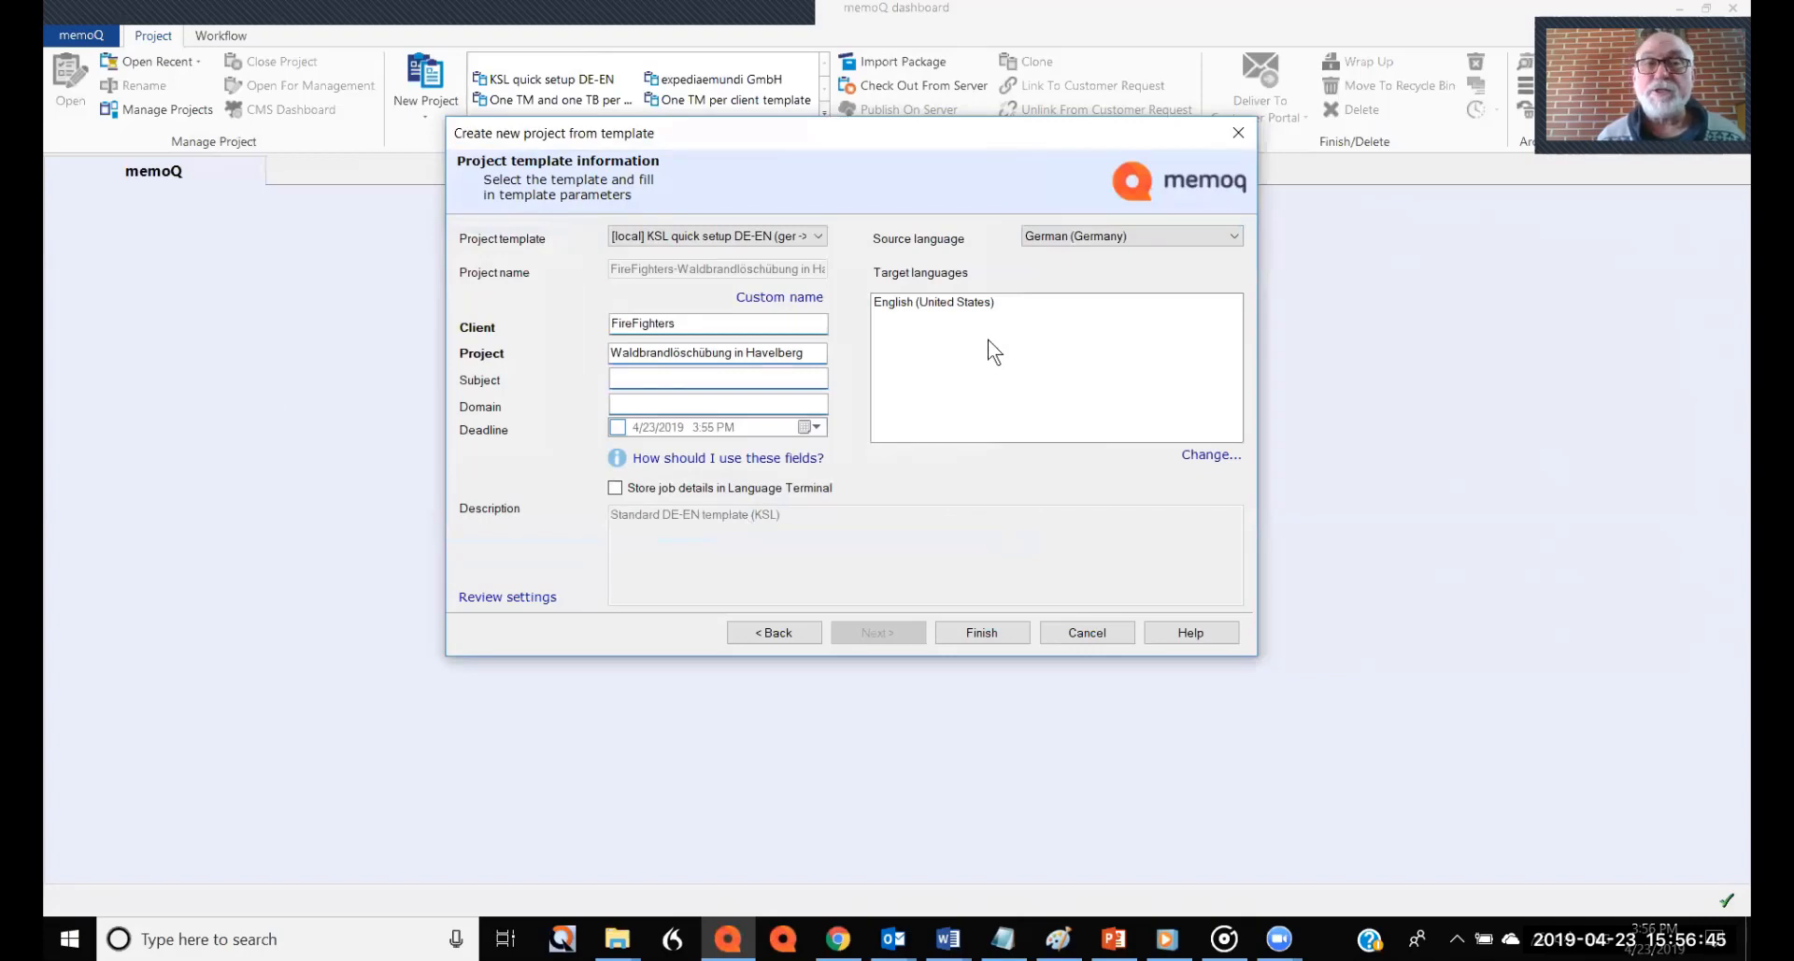
Enter fire safety as the project's subject
left_click(817, 235)
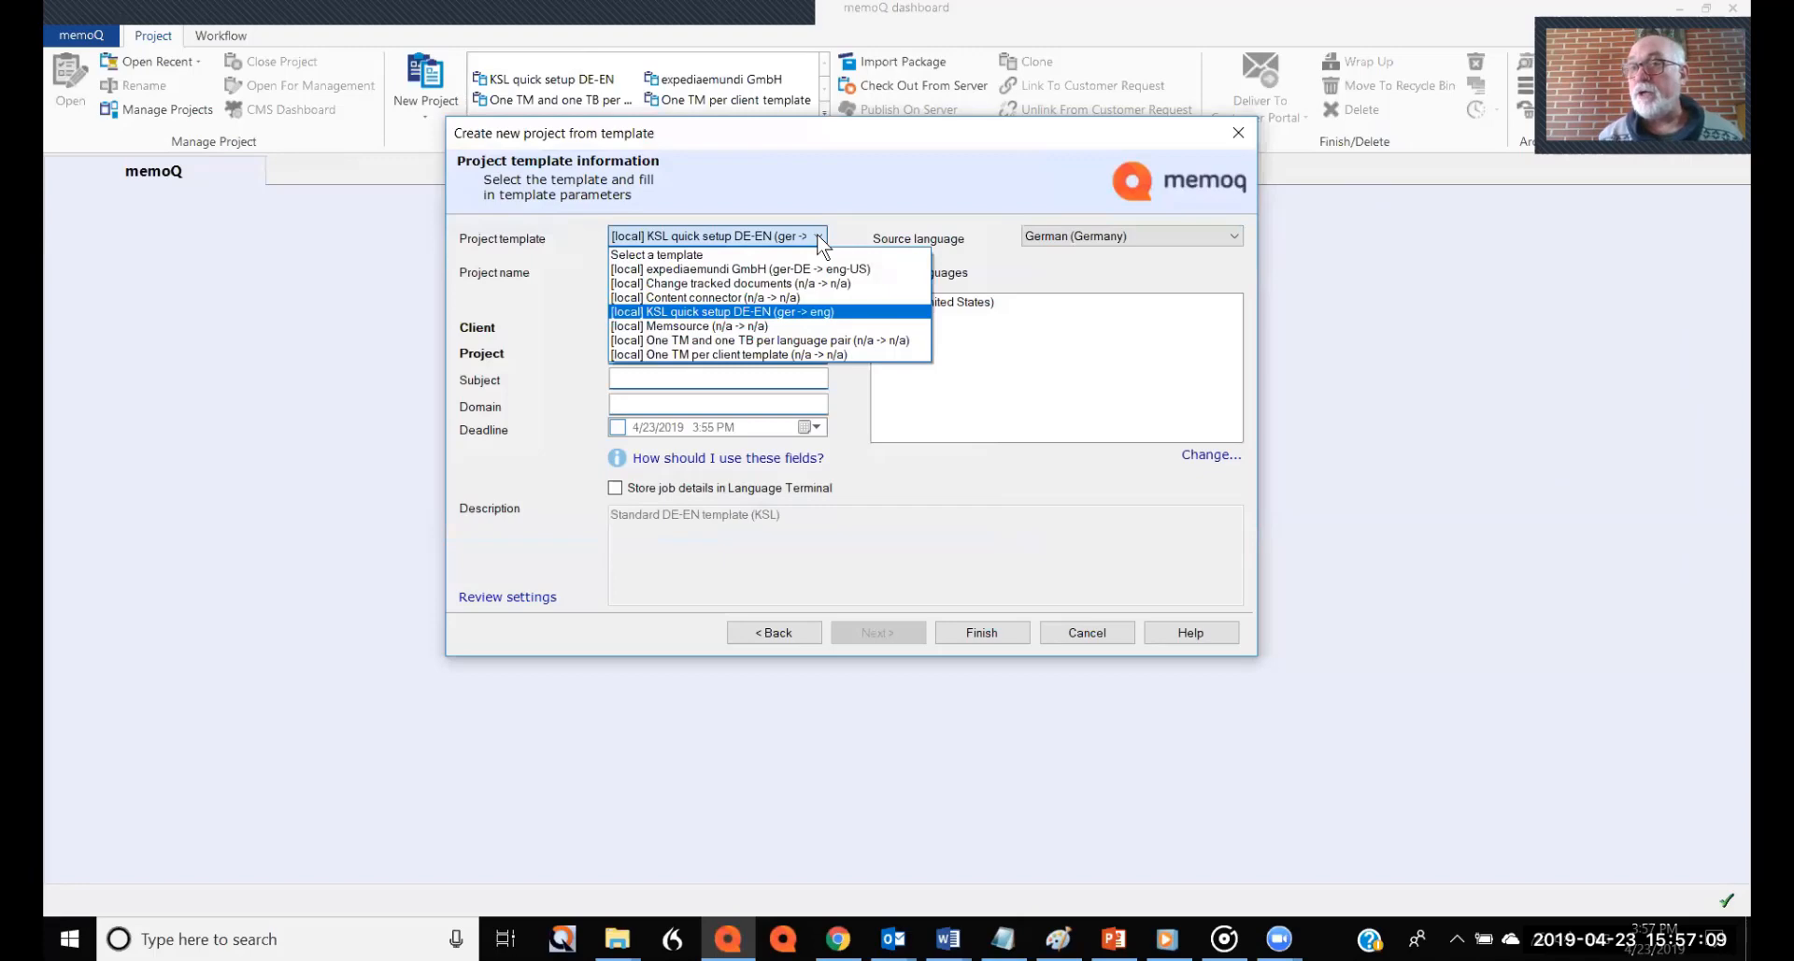
left_click(1025, 343)
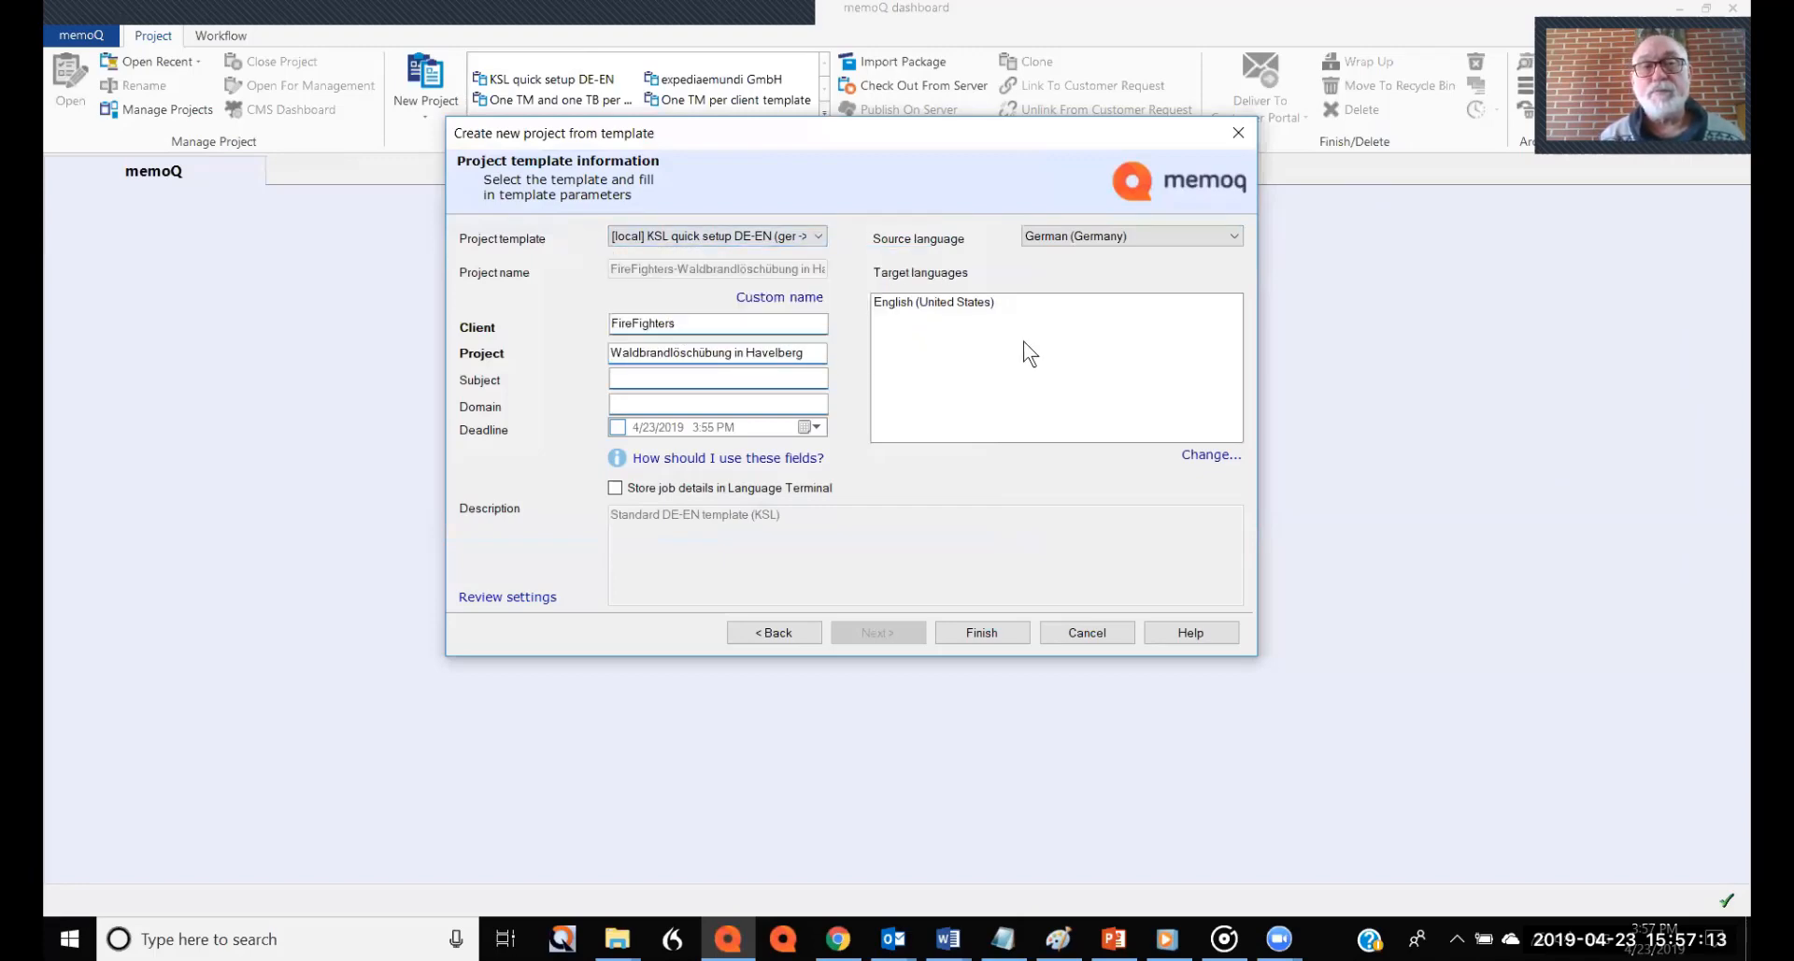
left_click(677, 376)
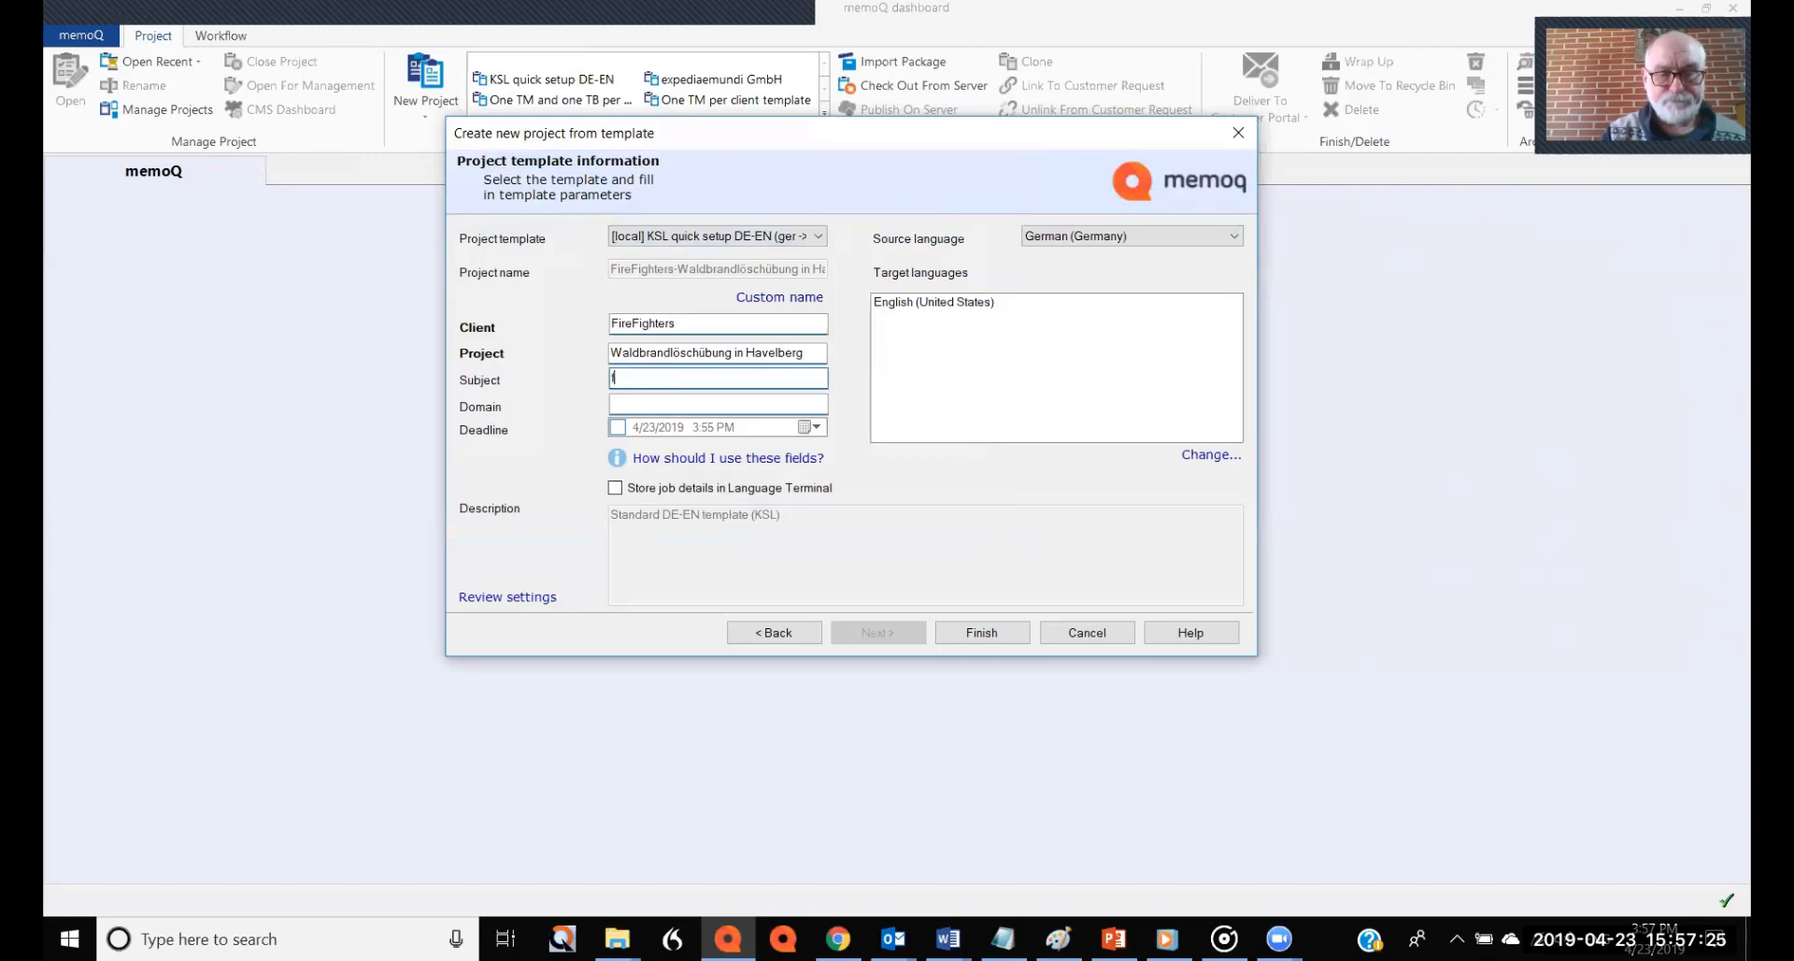
type("f")
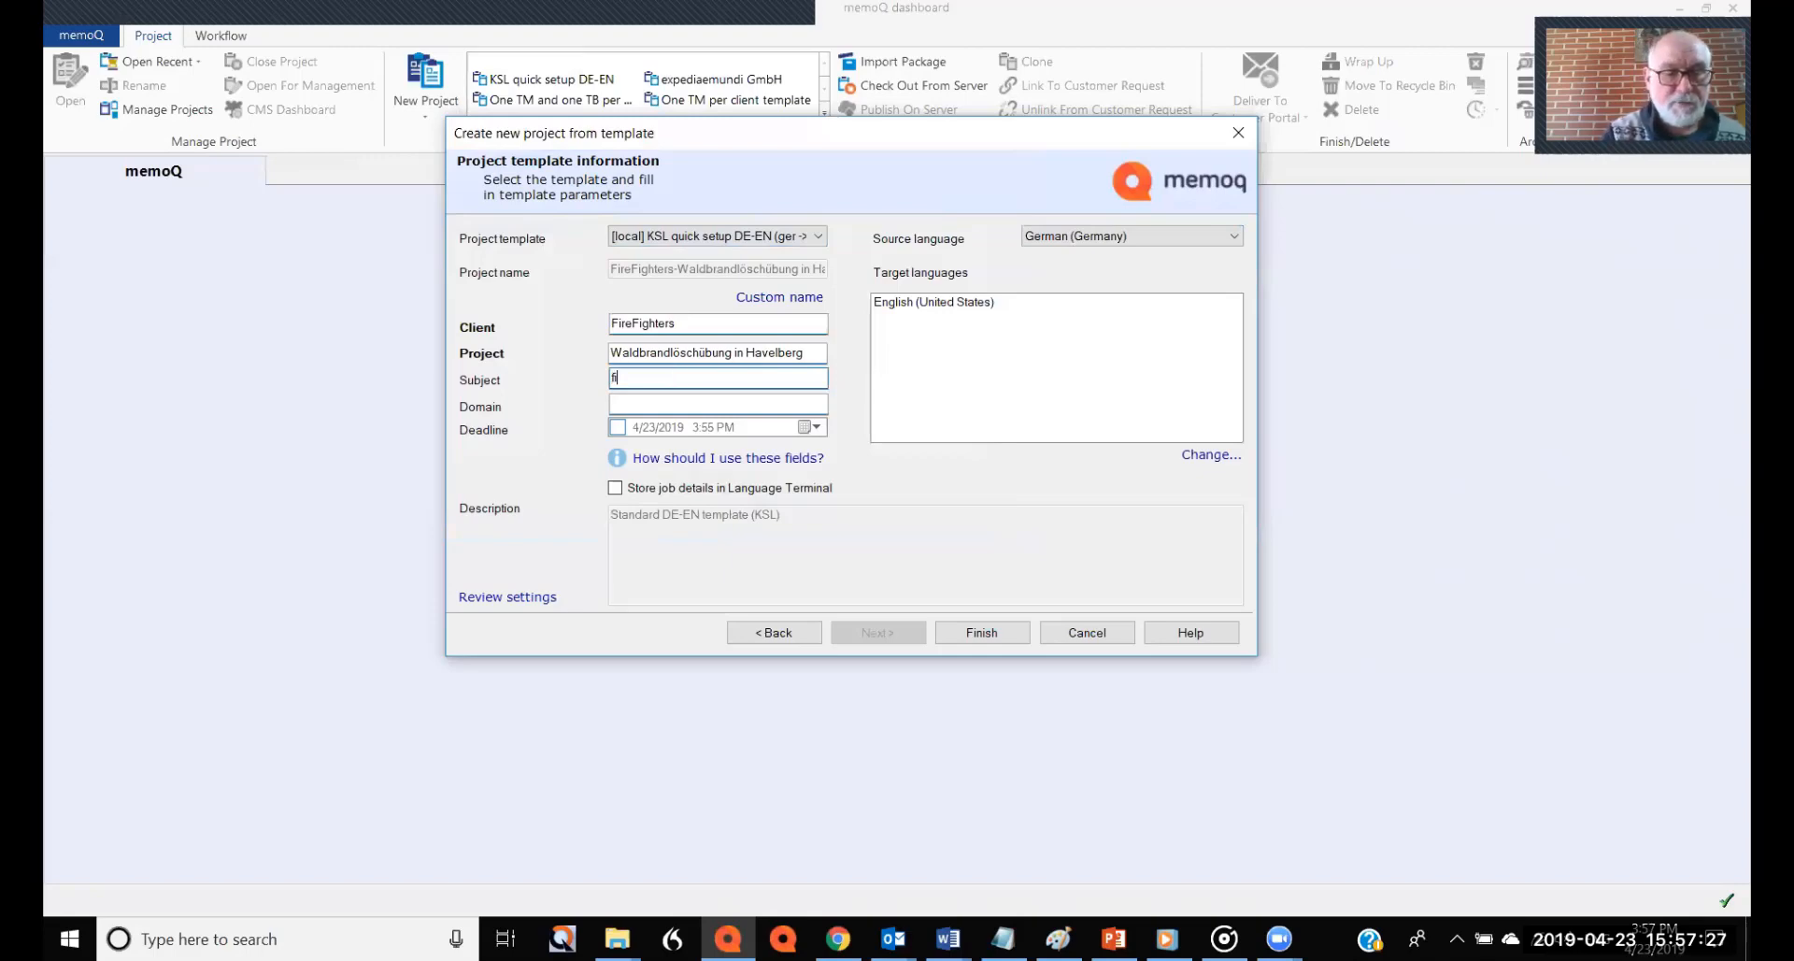
type("ire safety")
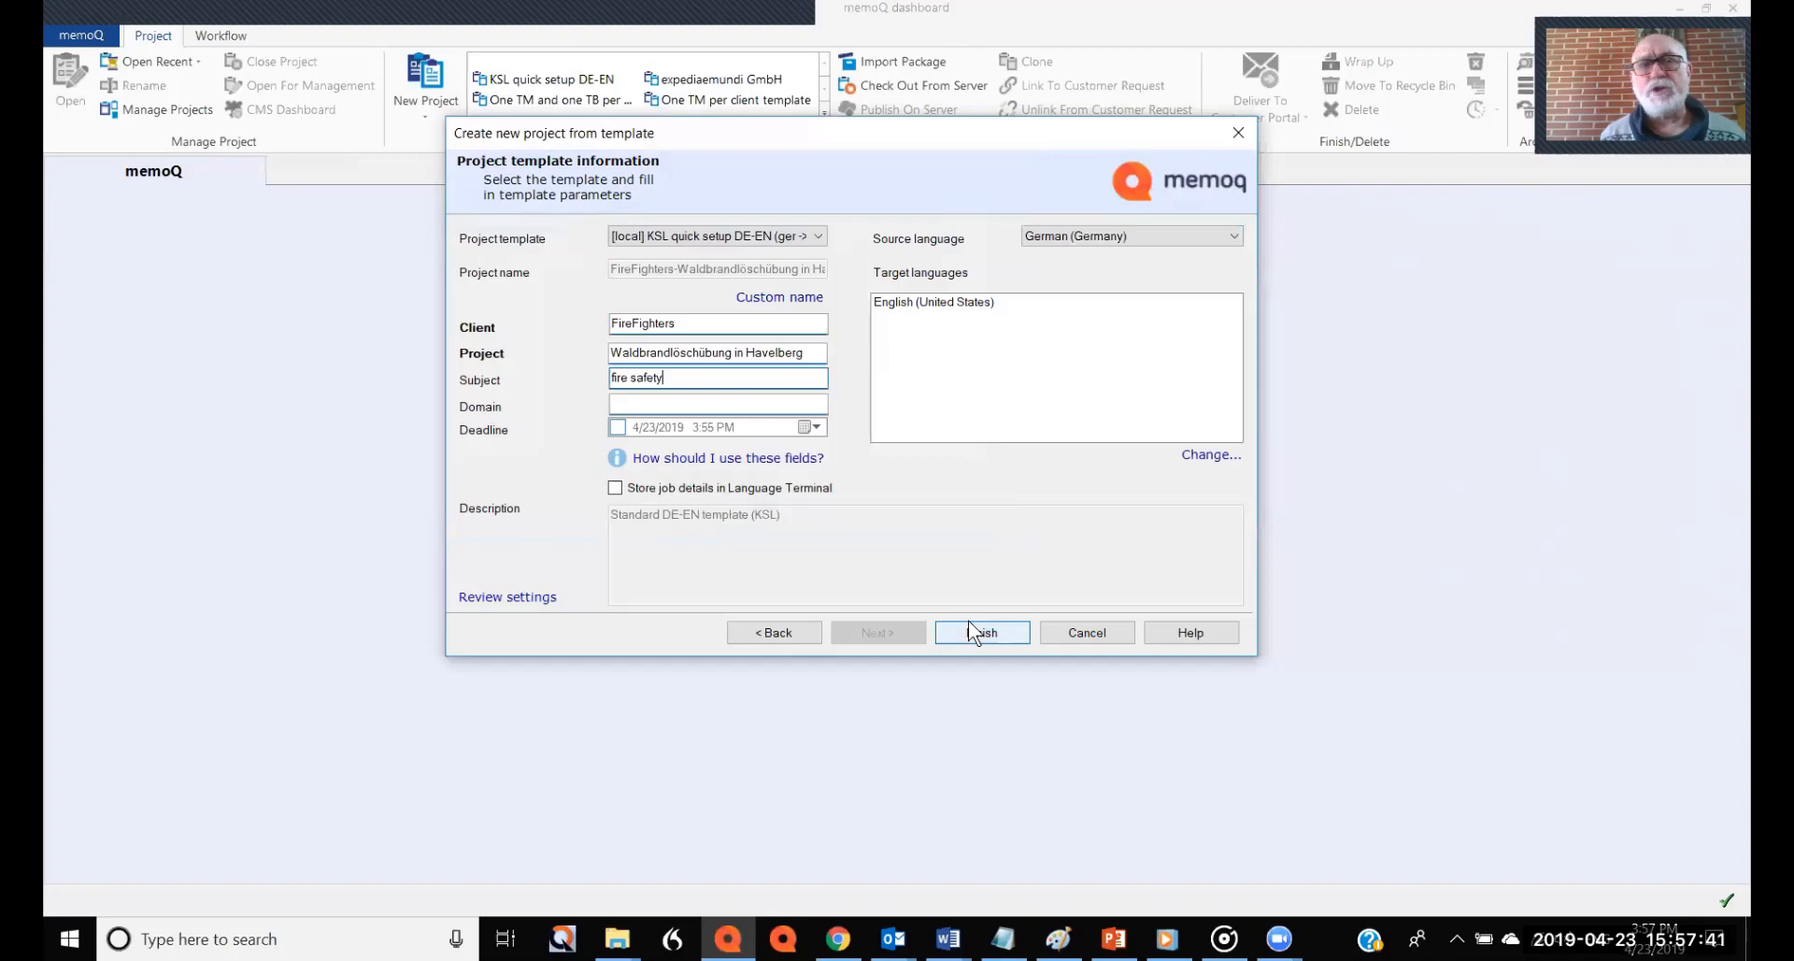
Review the template's heavy resources, automated actions, language-independent settings and resources, and return to the project details
left_click(535, 598)
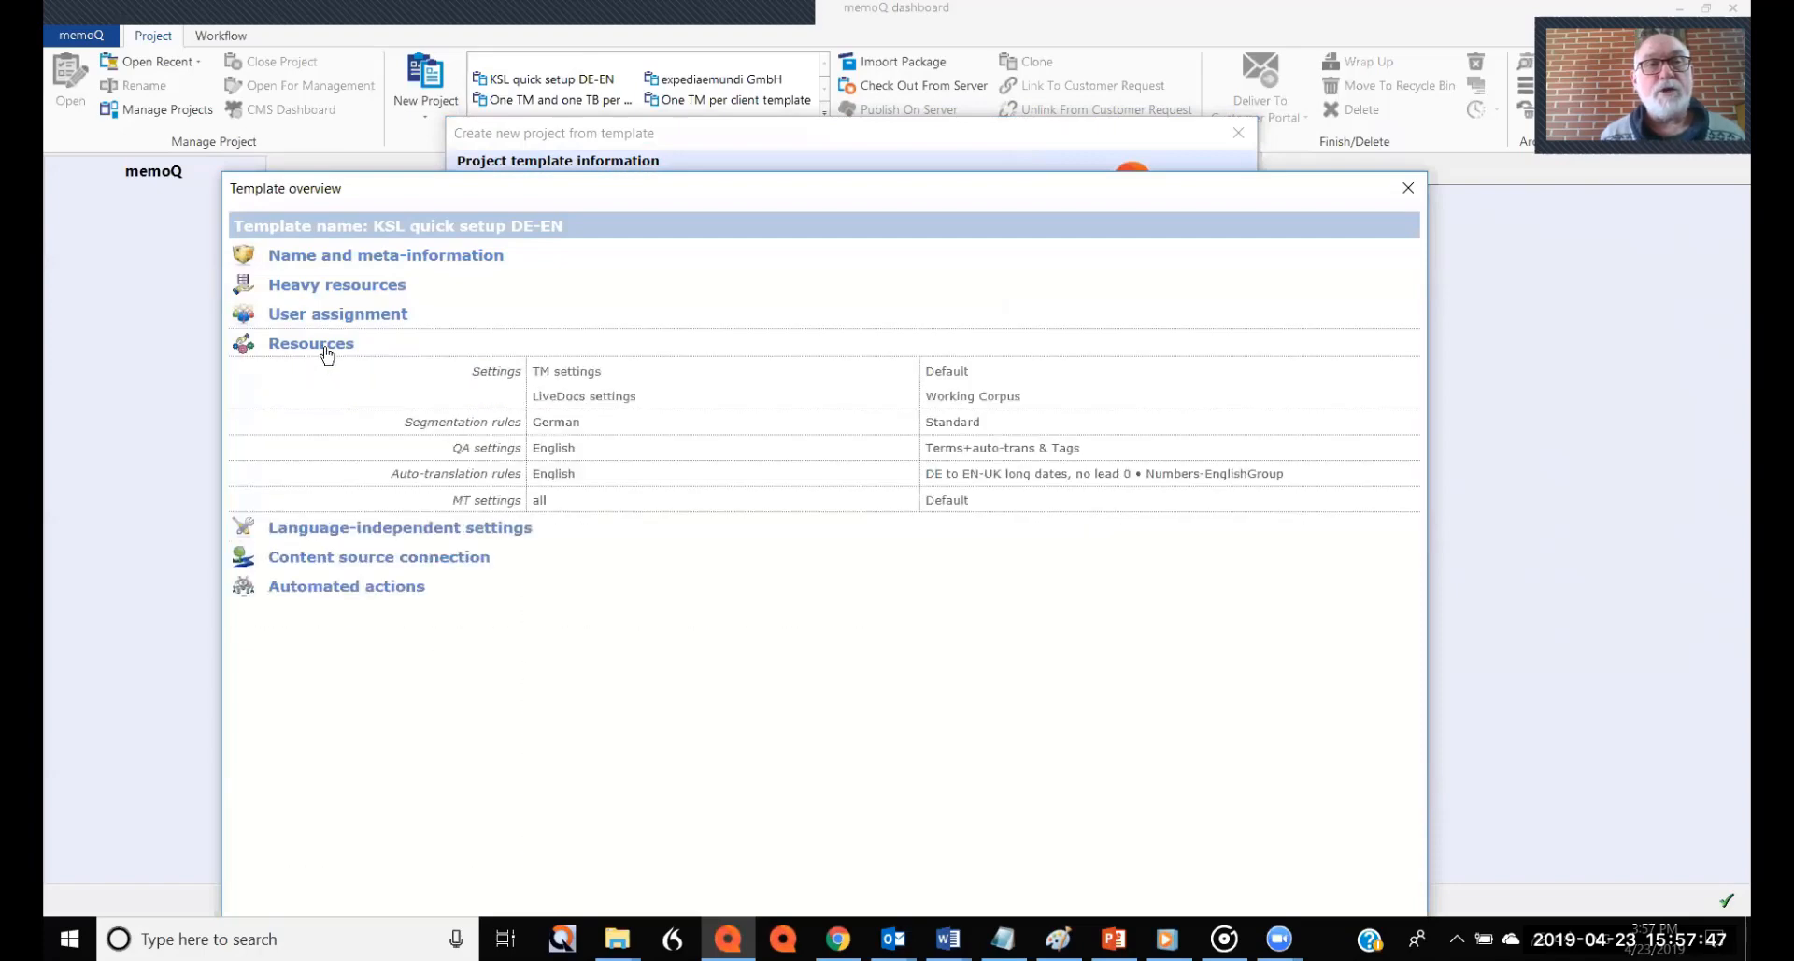
mouse_move(325, 307)
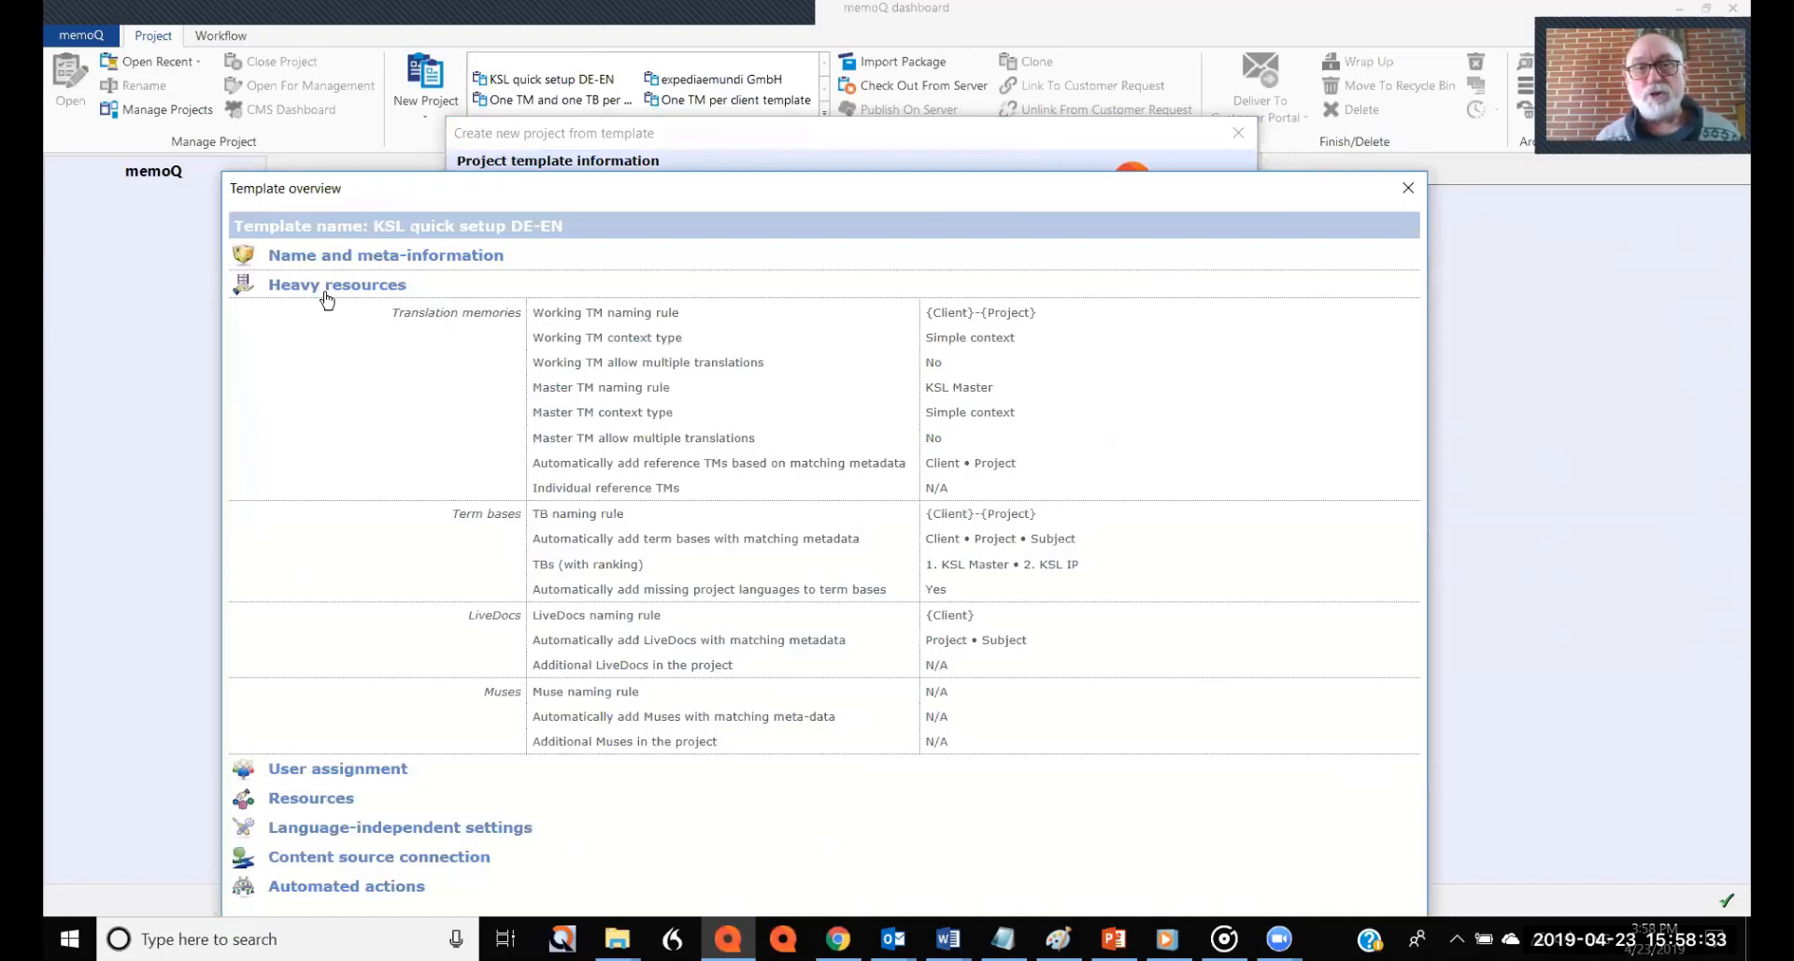
left_click(323, 288)
left_click(301, 433)
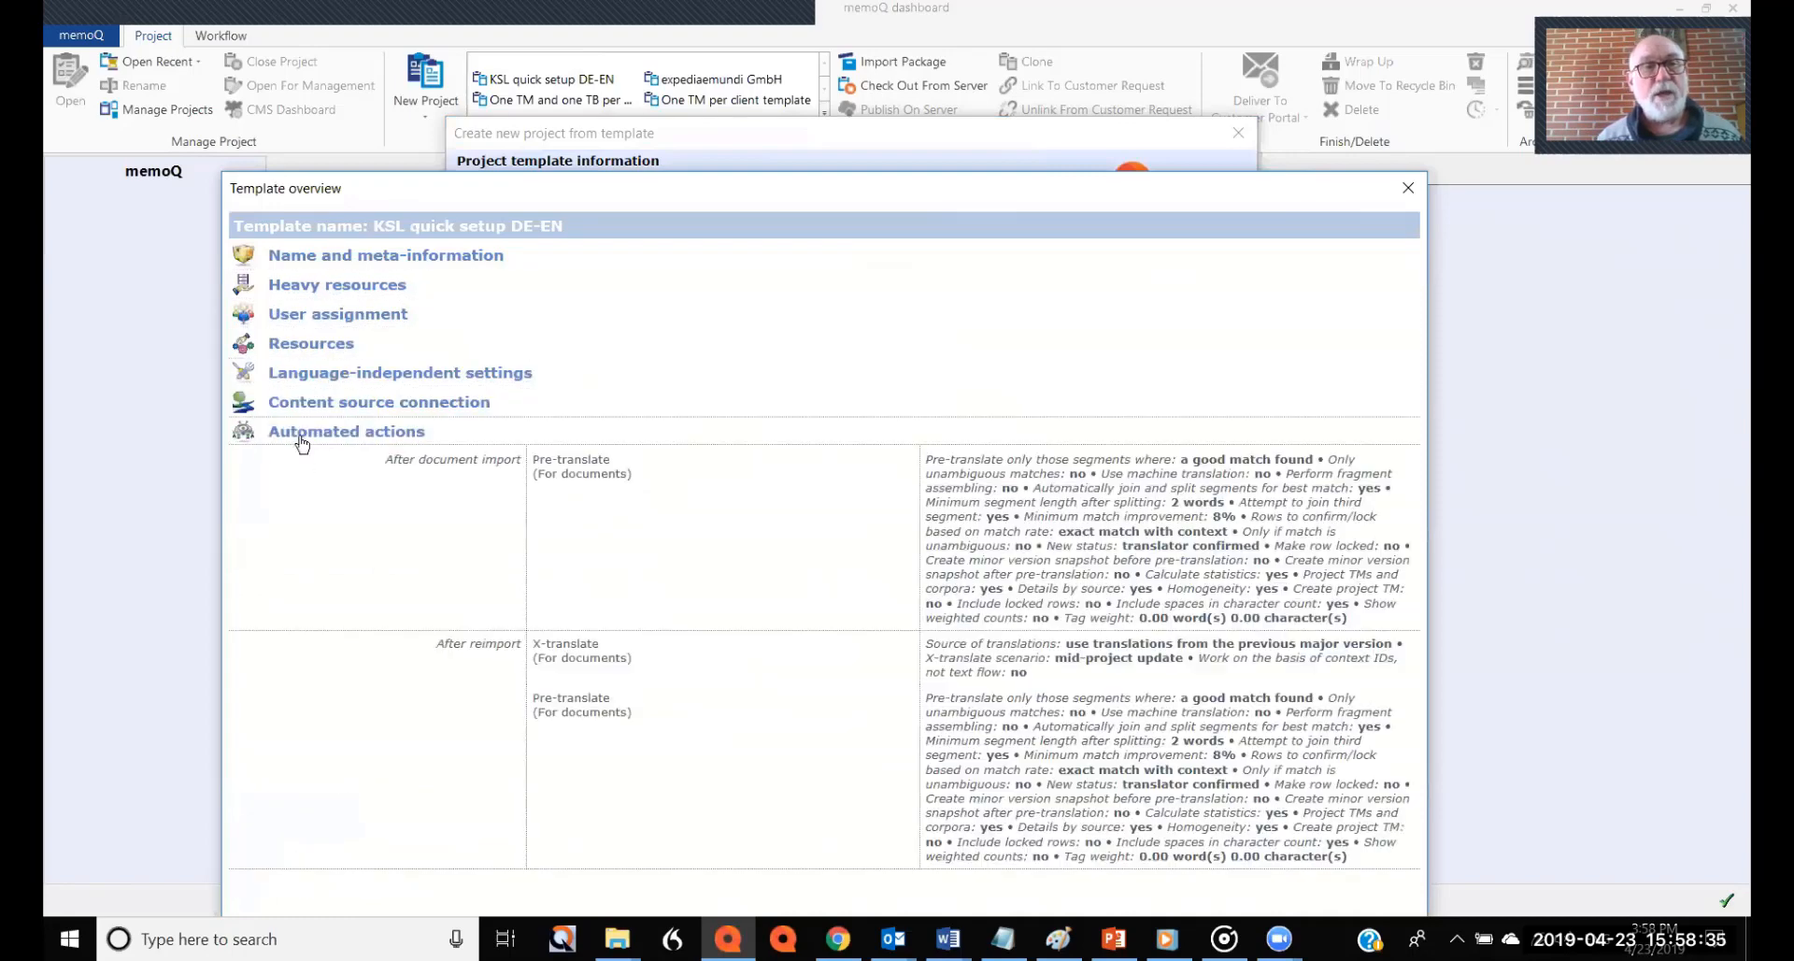
left_click(311, 373)
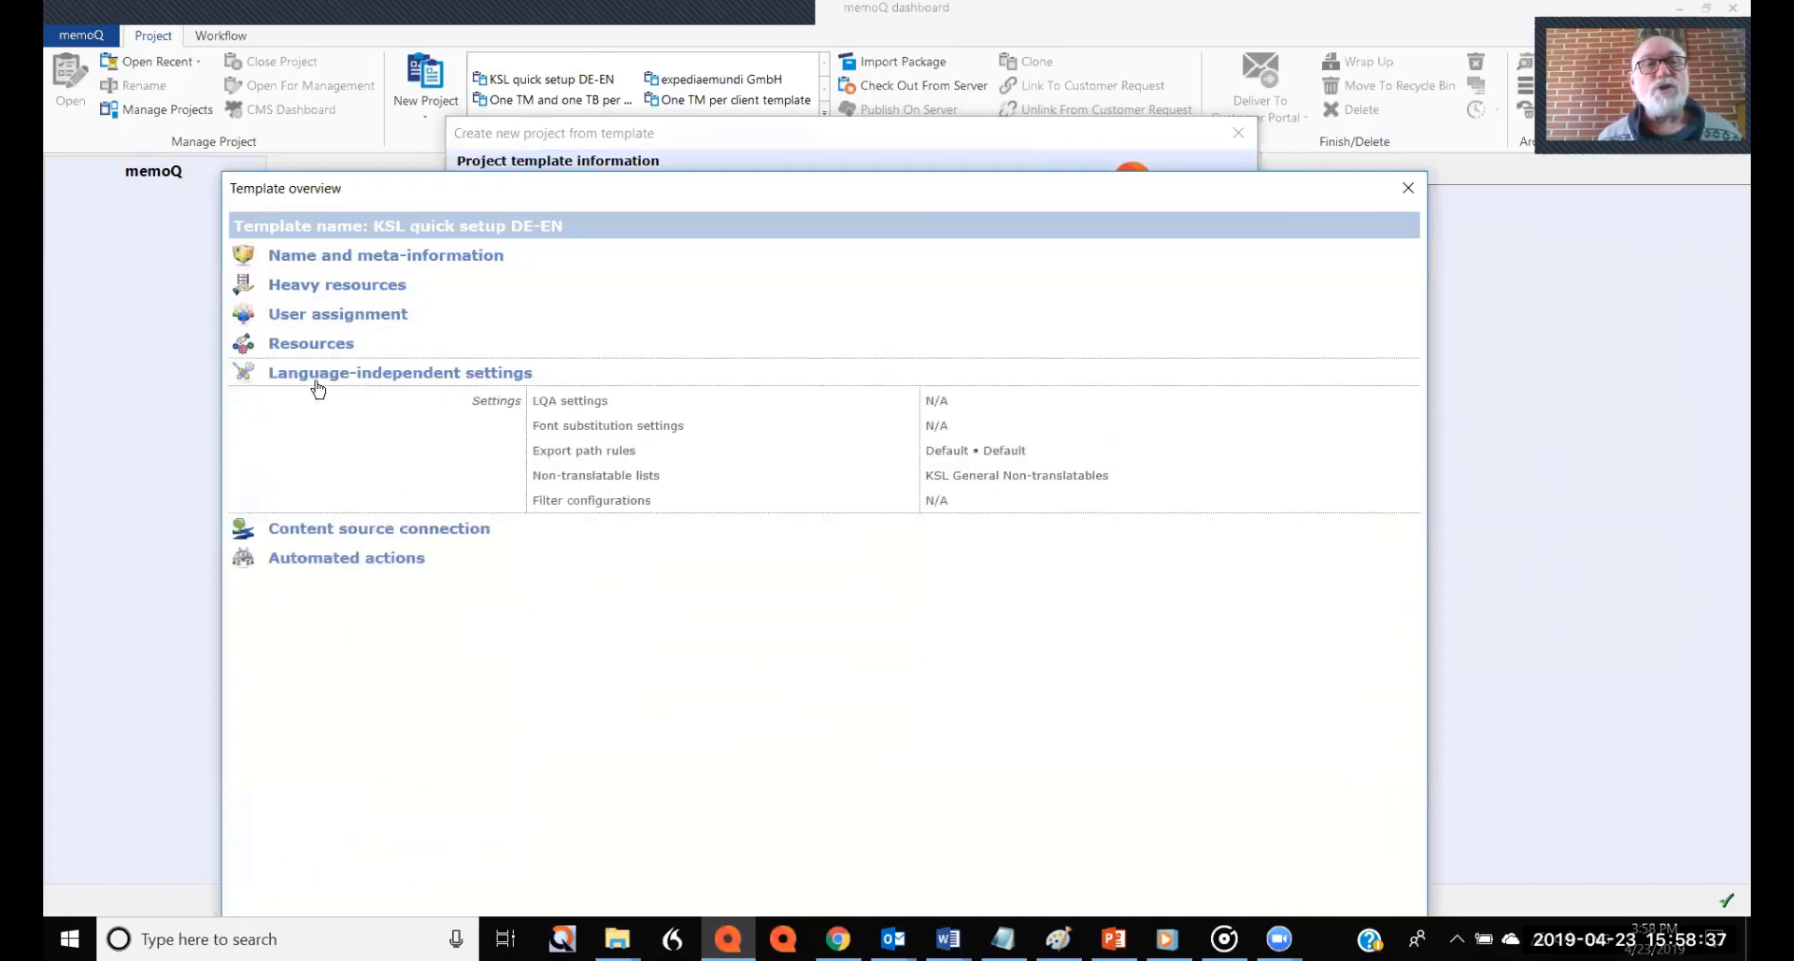
left_click(315, 345)
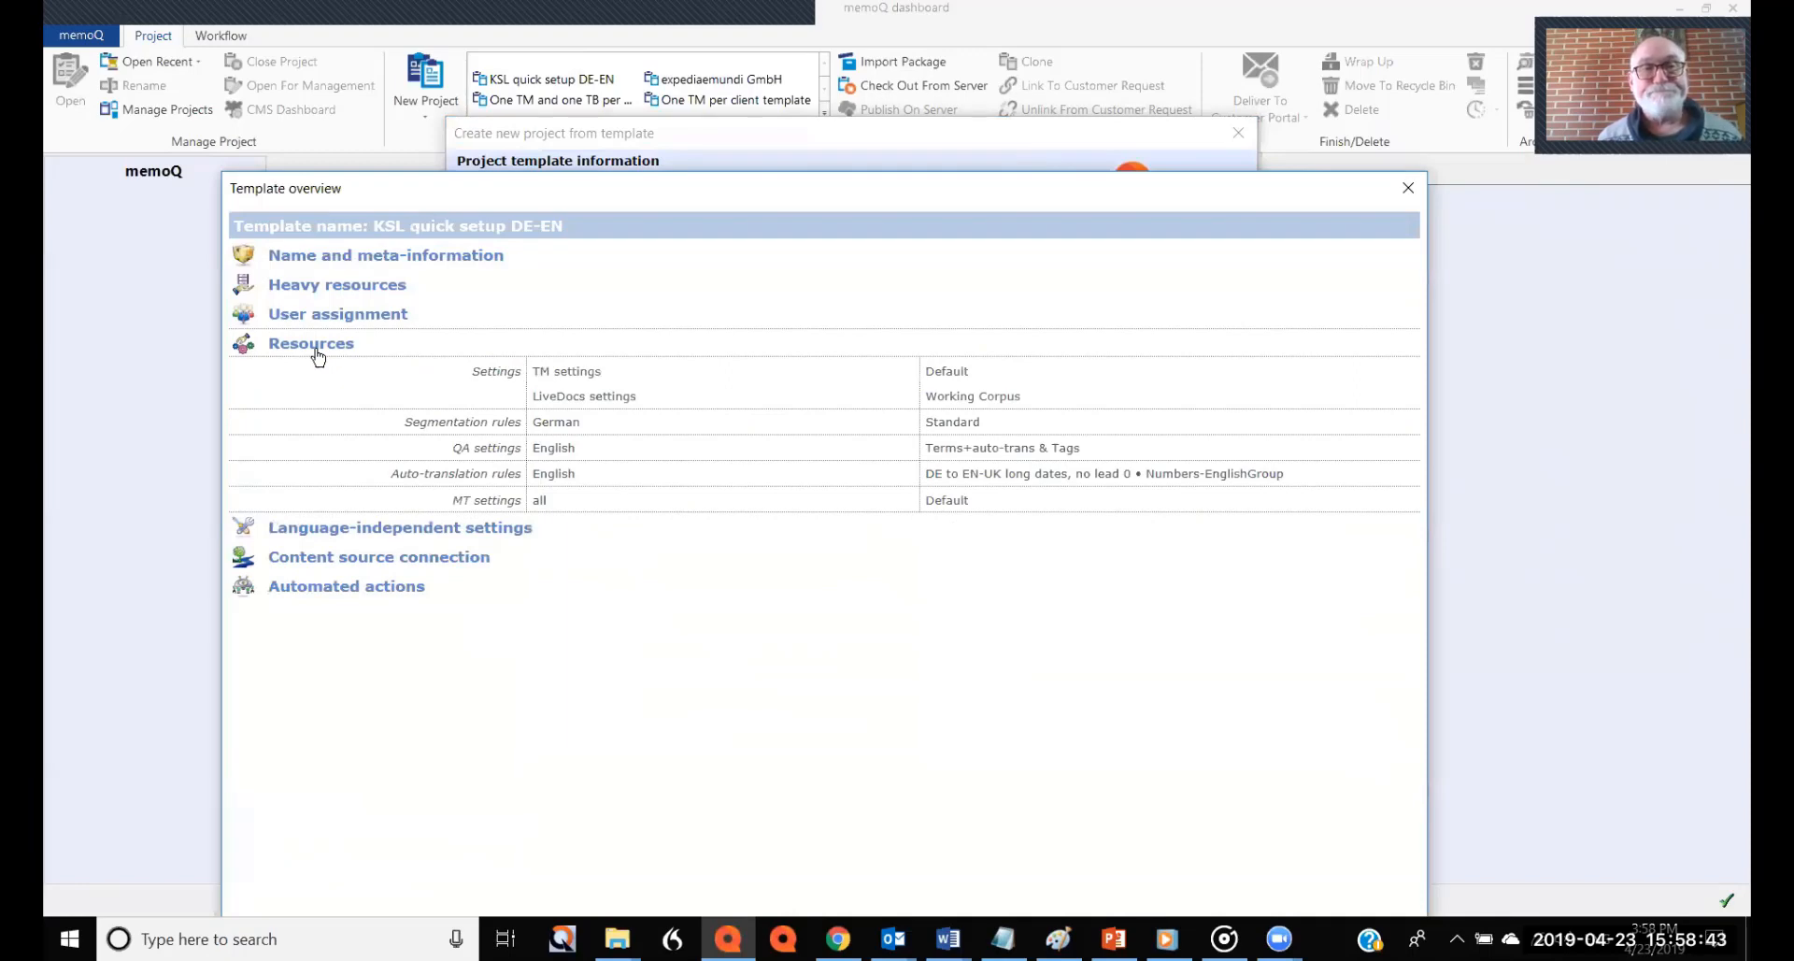
mouse_move(323, 433)
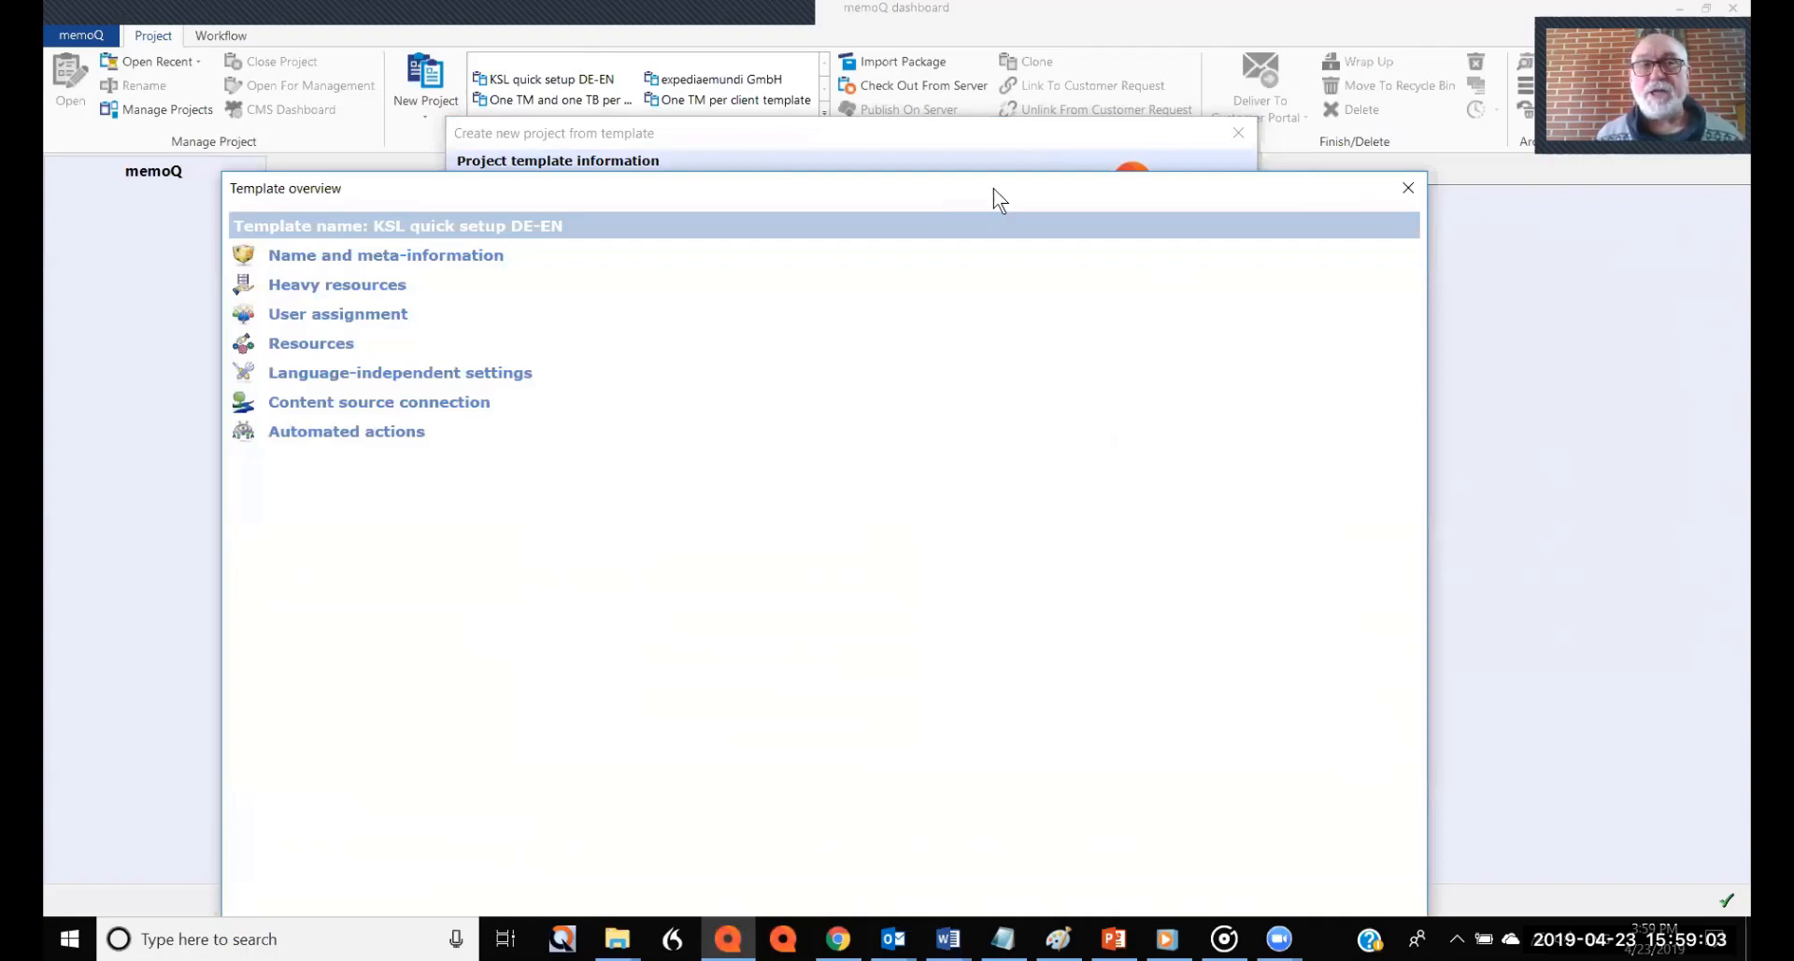
left_click(1409, 194)
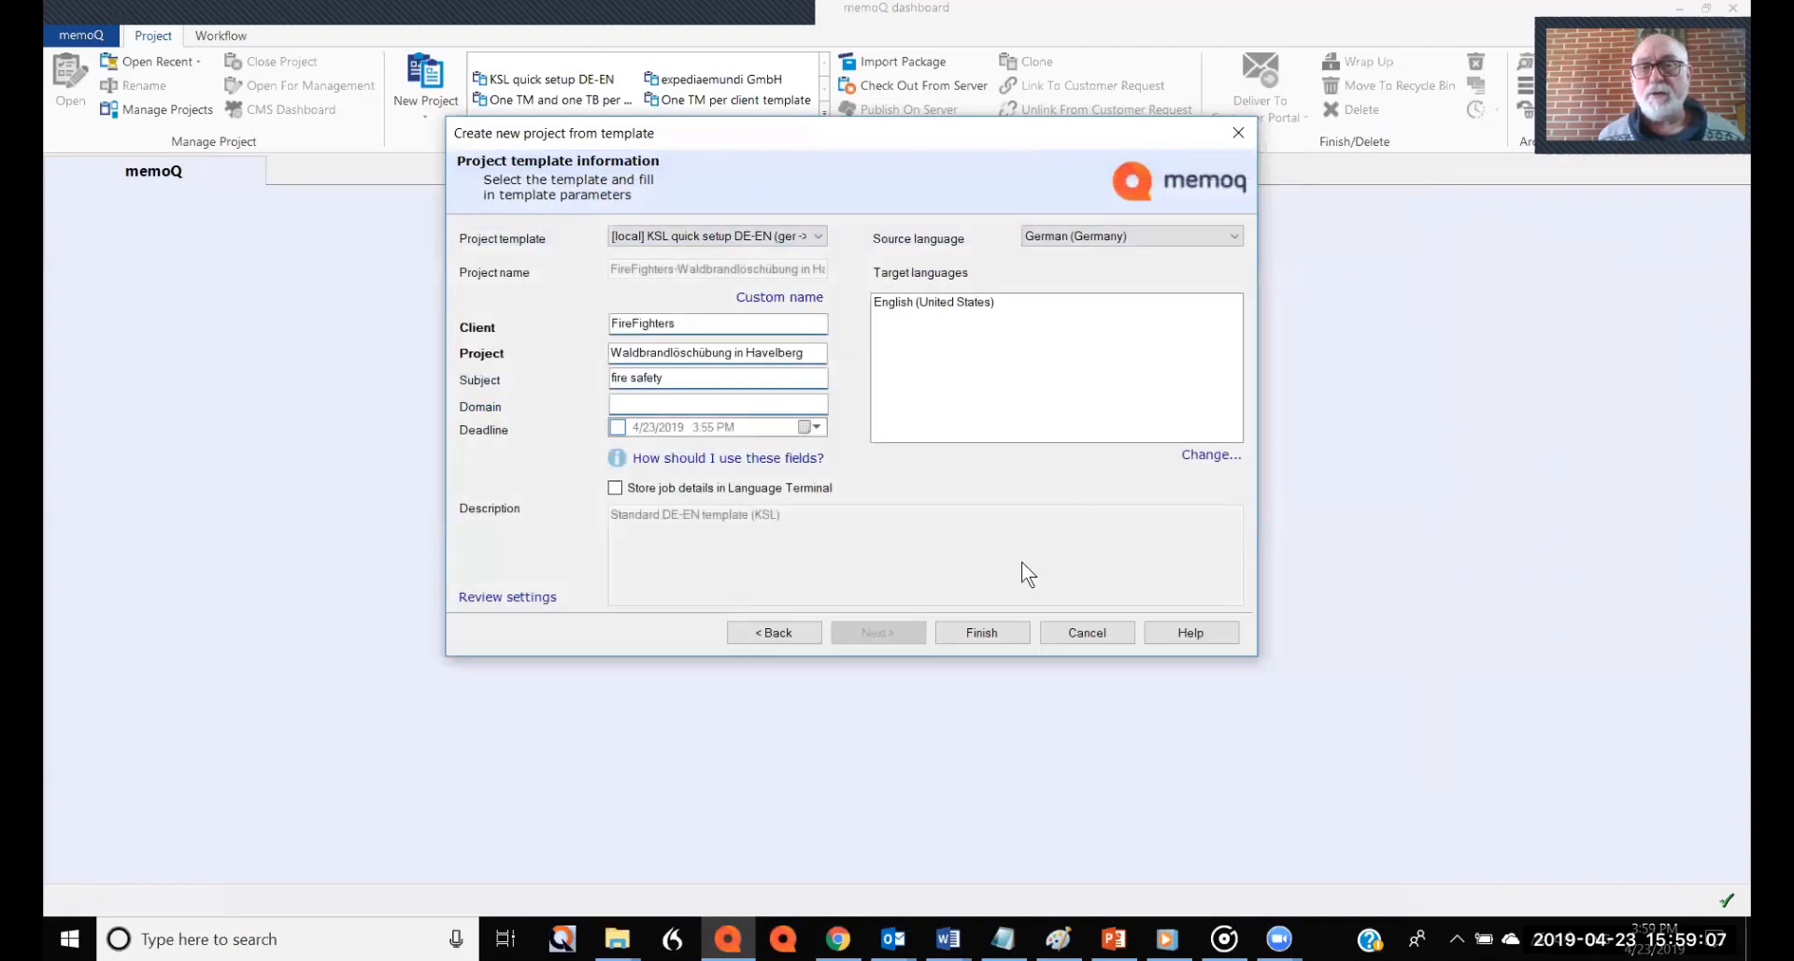
Create the project from the template and open Waldbrandlöschübung in Havelberg.docx for translation
left_click(981, 633)
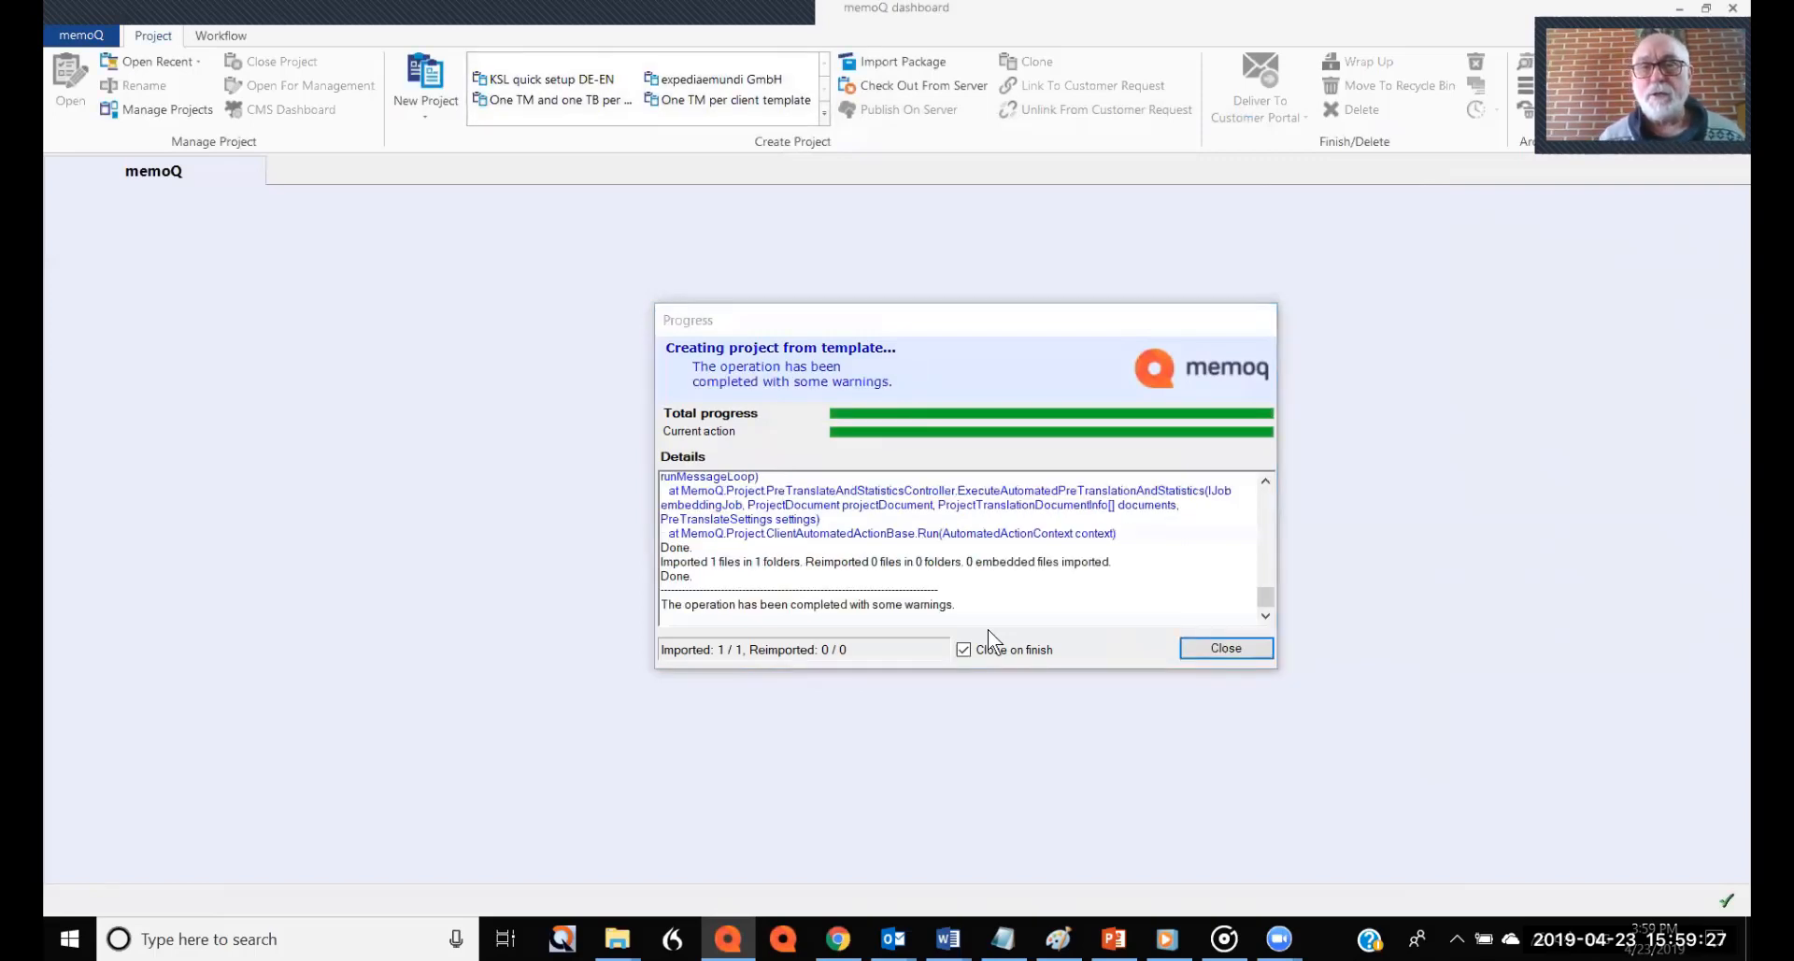
left_click(1224, 650)
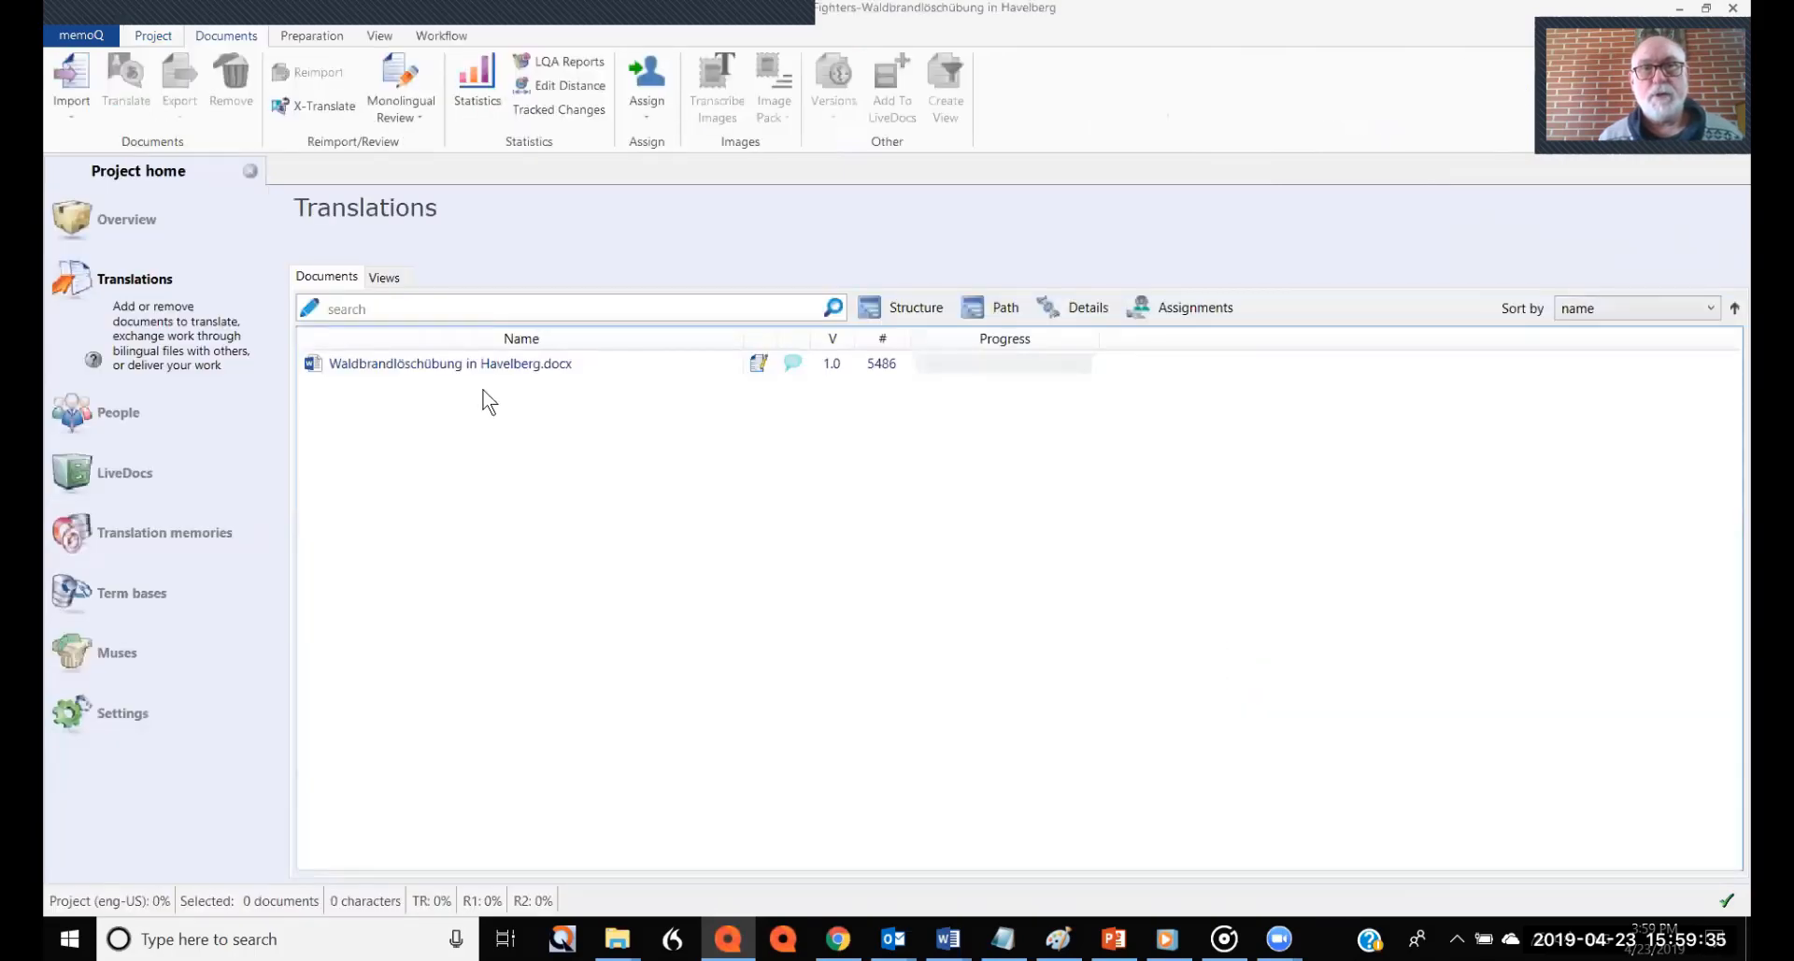
left_click(429, 374)
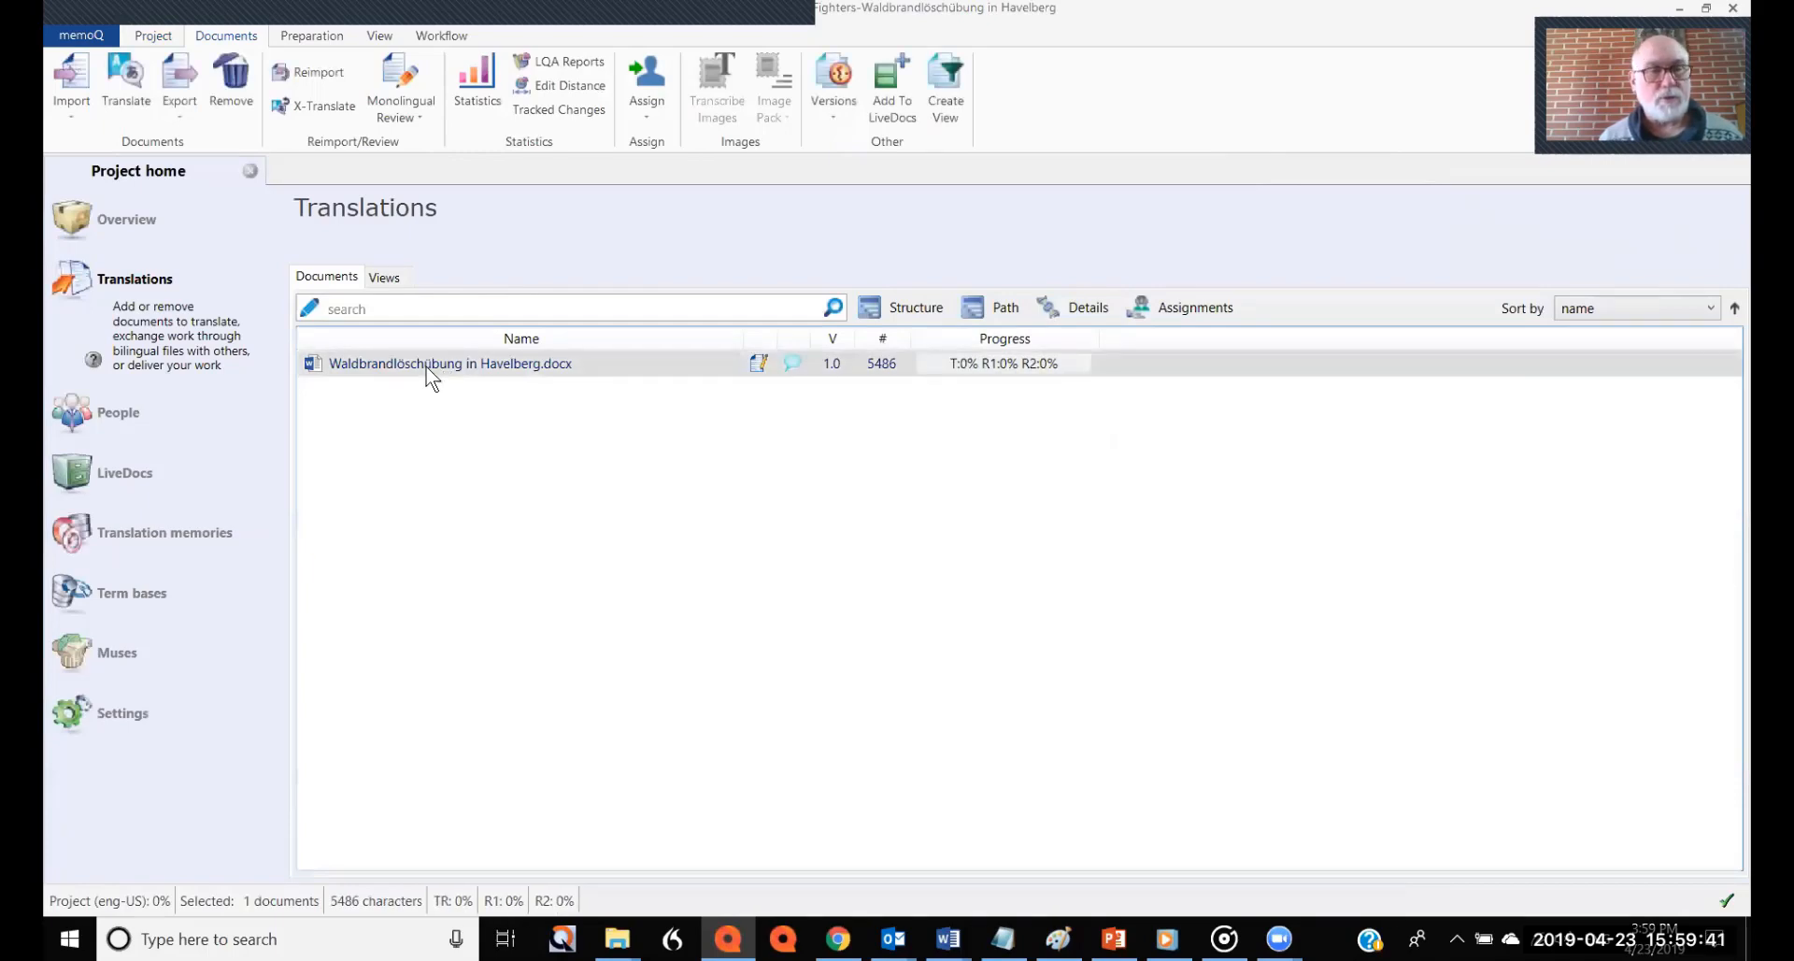
double_click(429, 374)
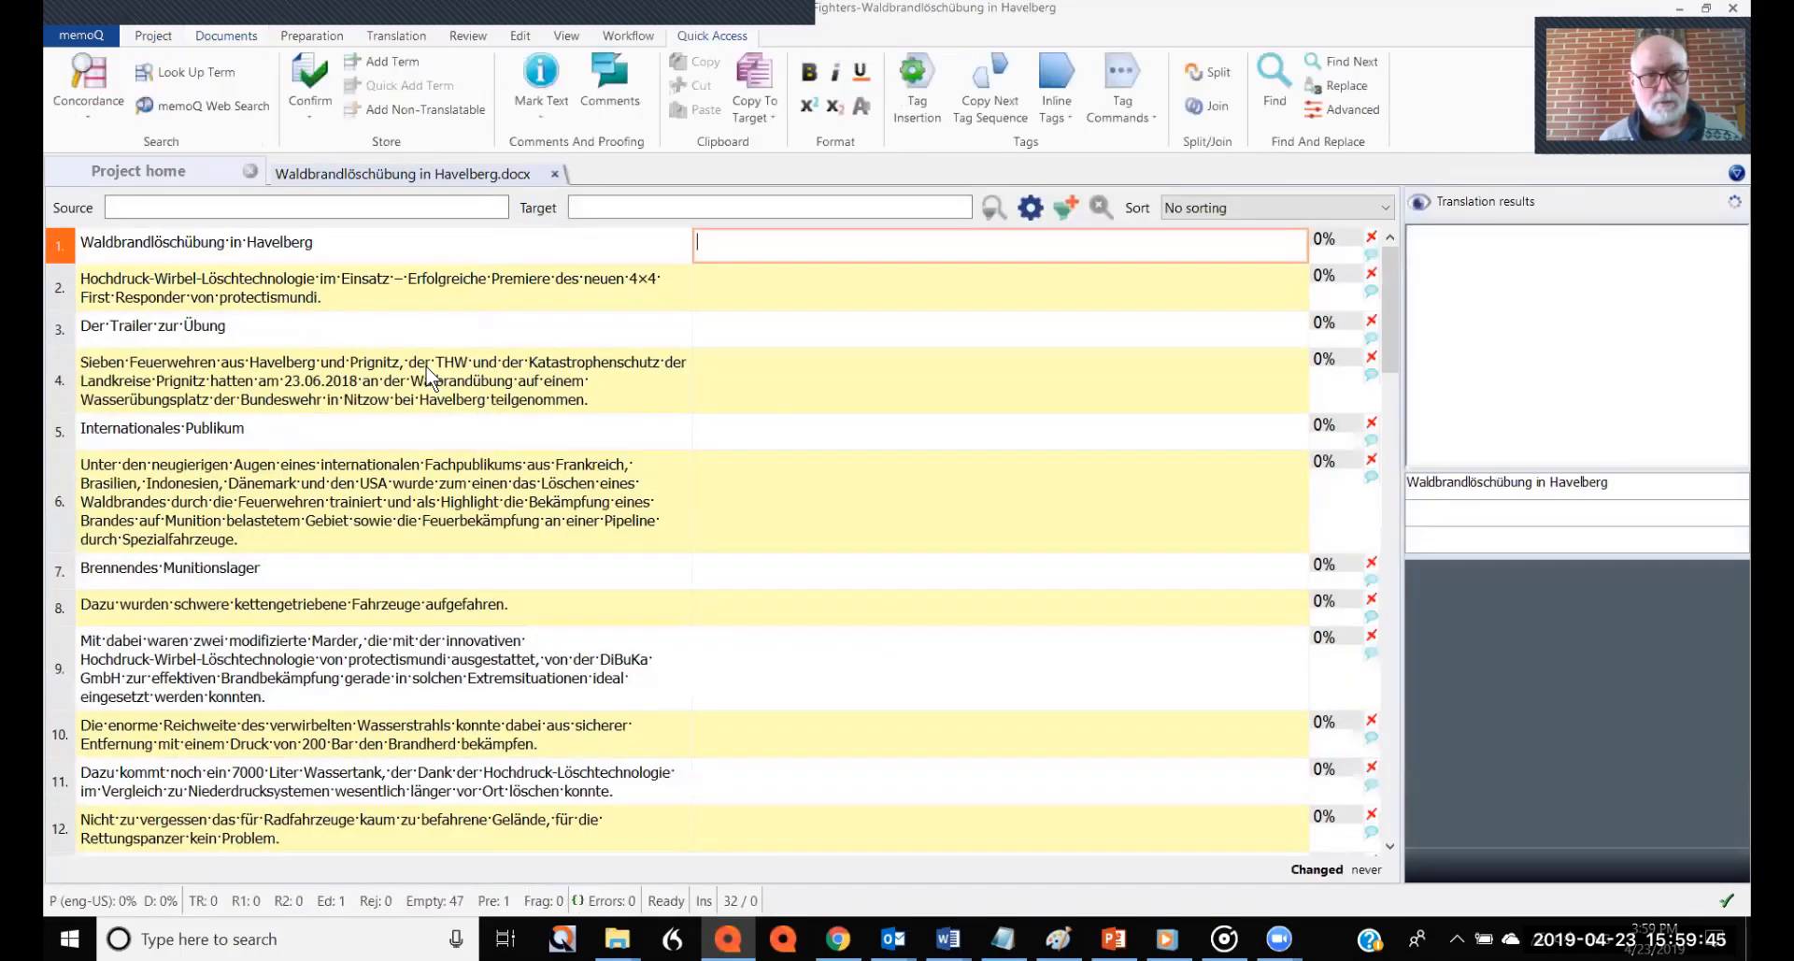
Examine the project's translation memories, term bases and LiveDocs corpora, and check the open document's translation results
left_click(155, 168)
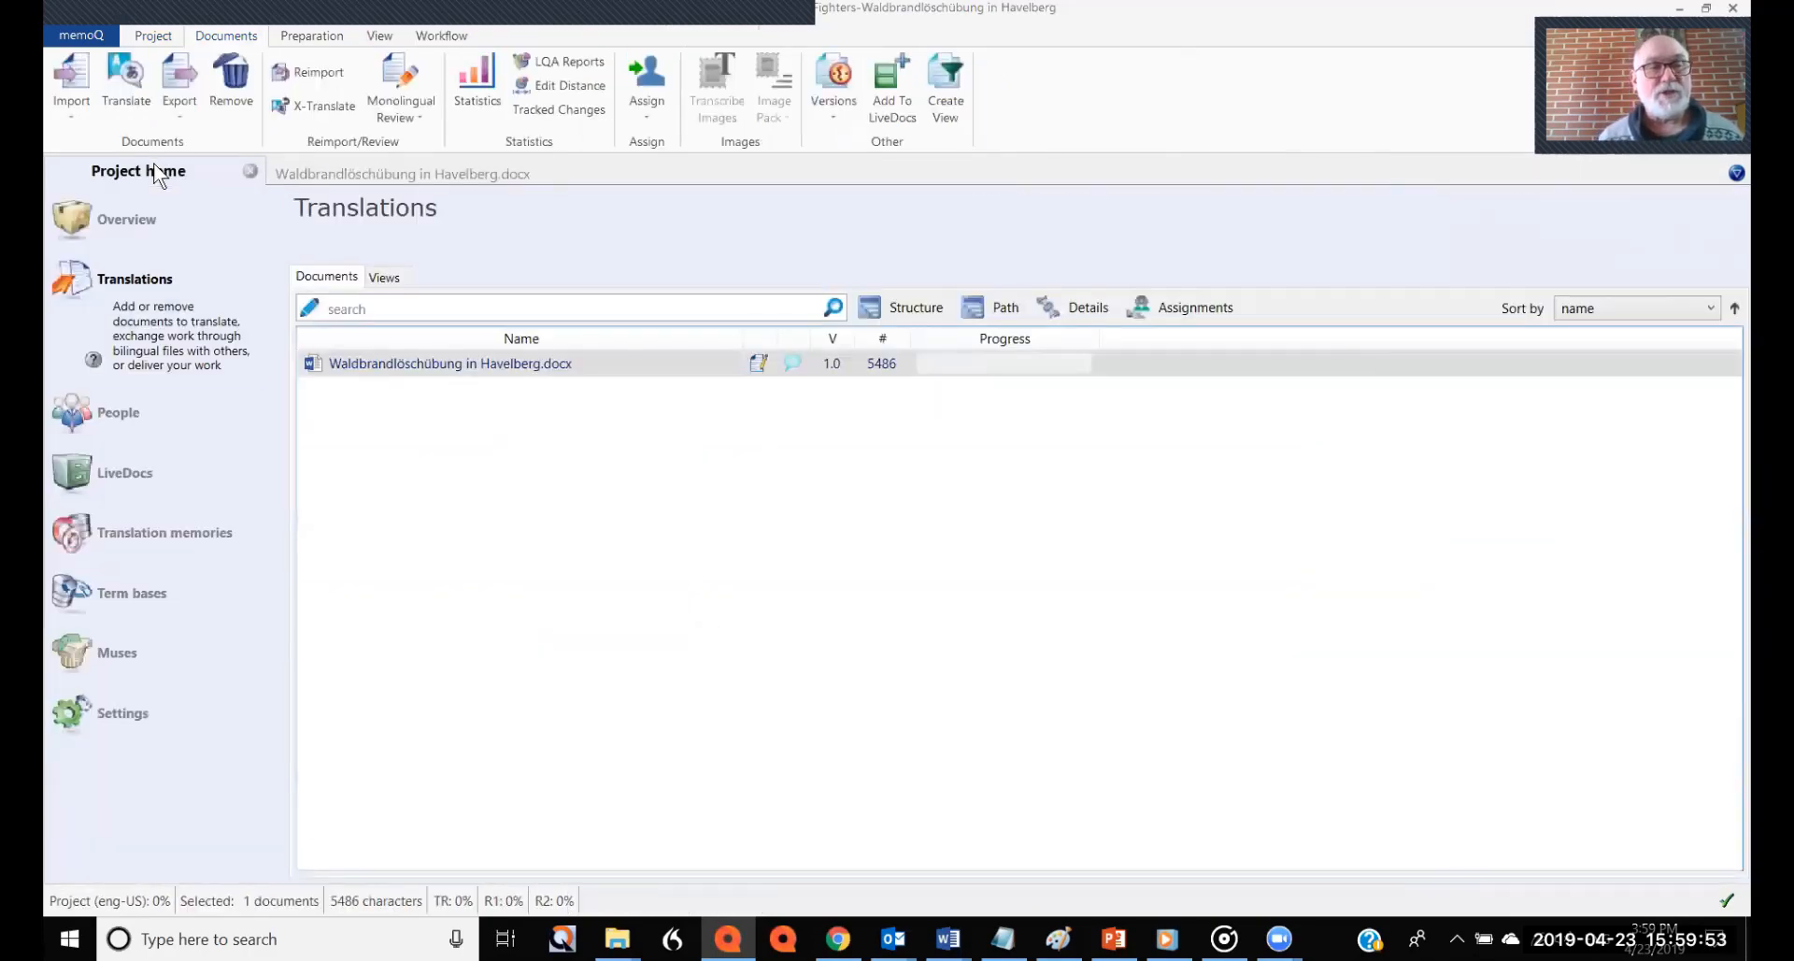
left_click(177, 539)
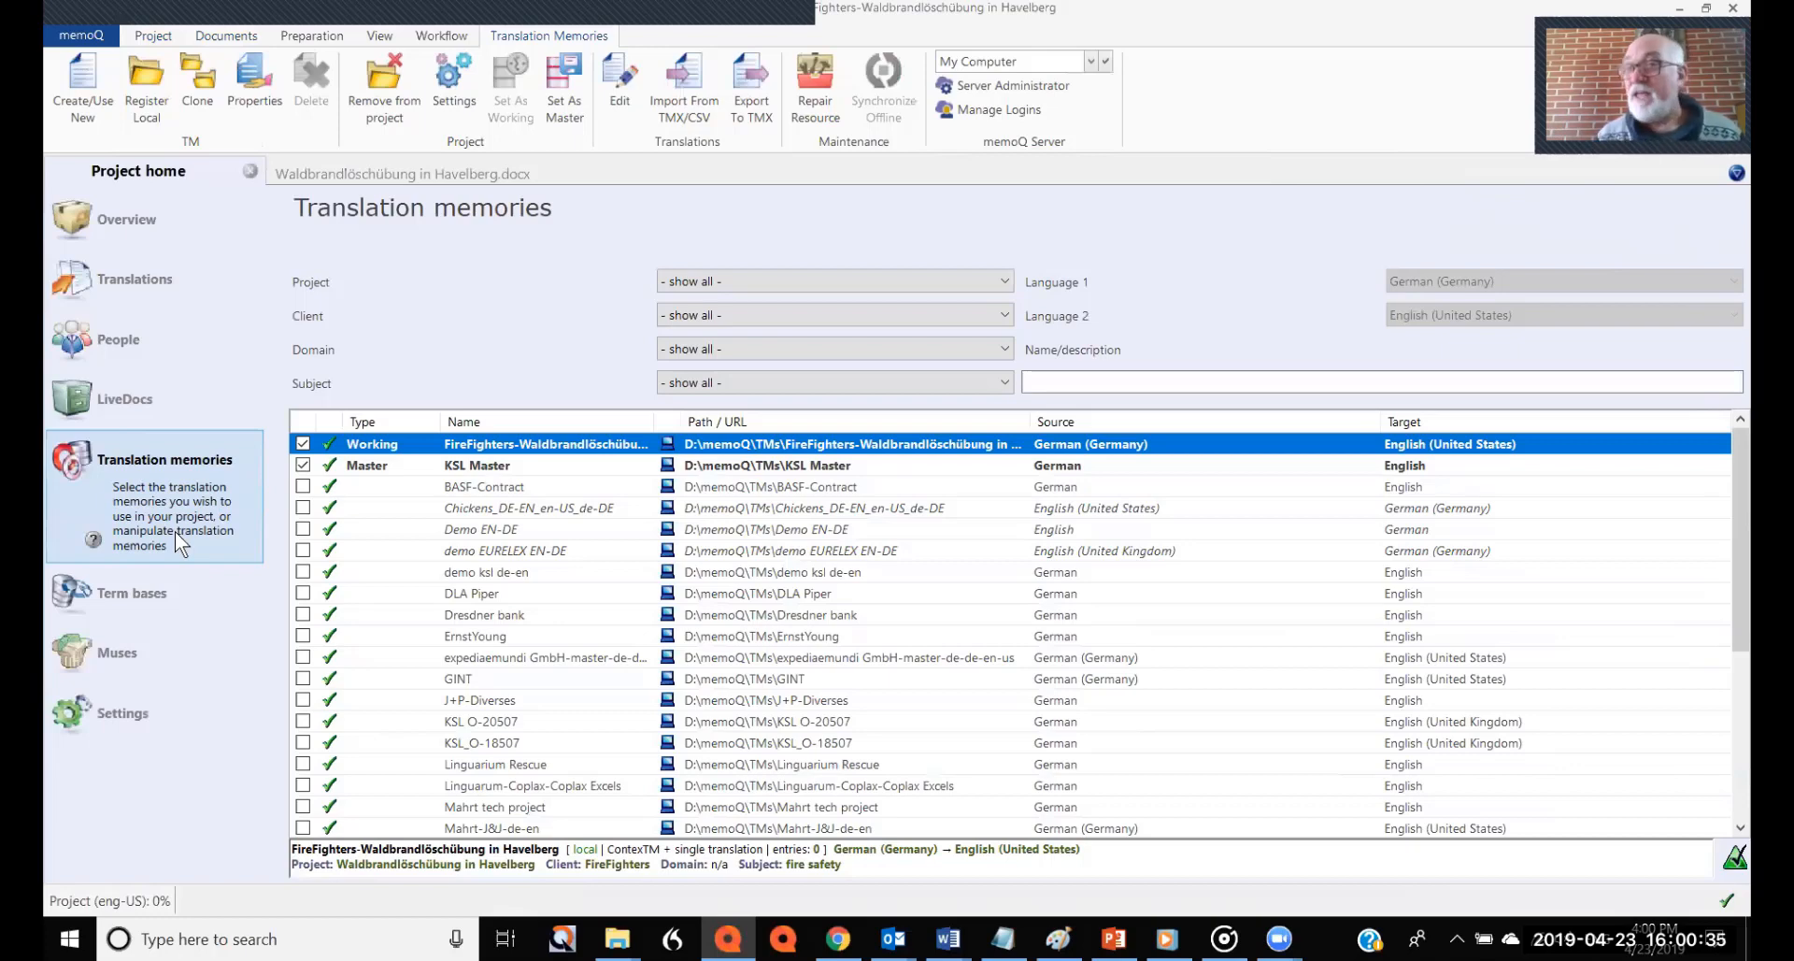
left_click(159, 593)
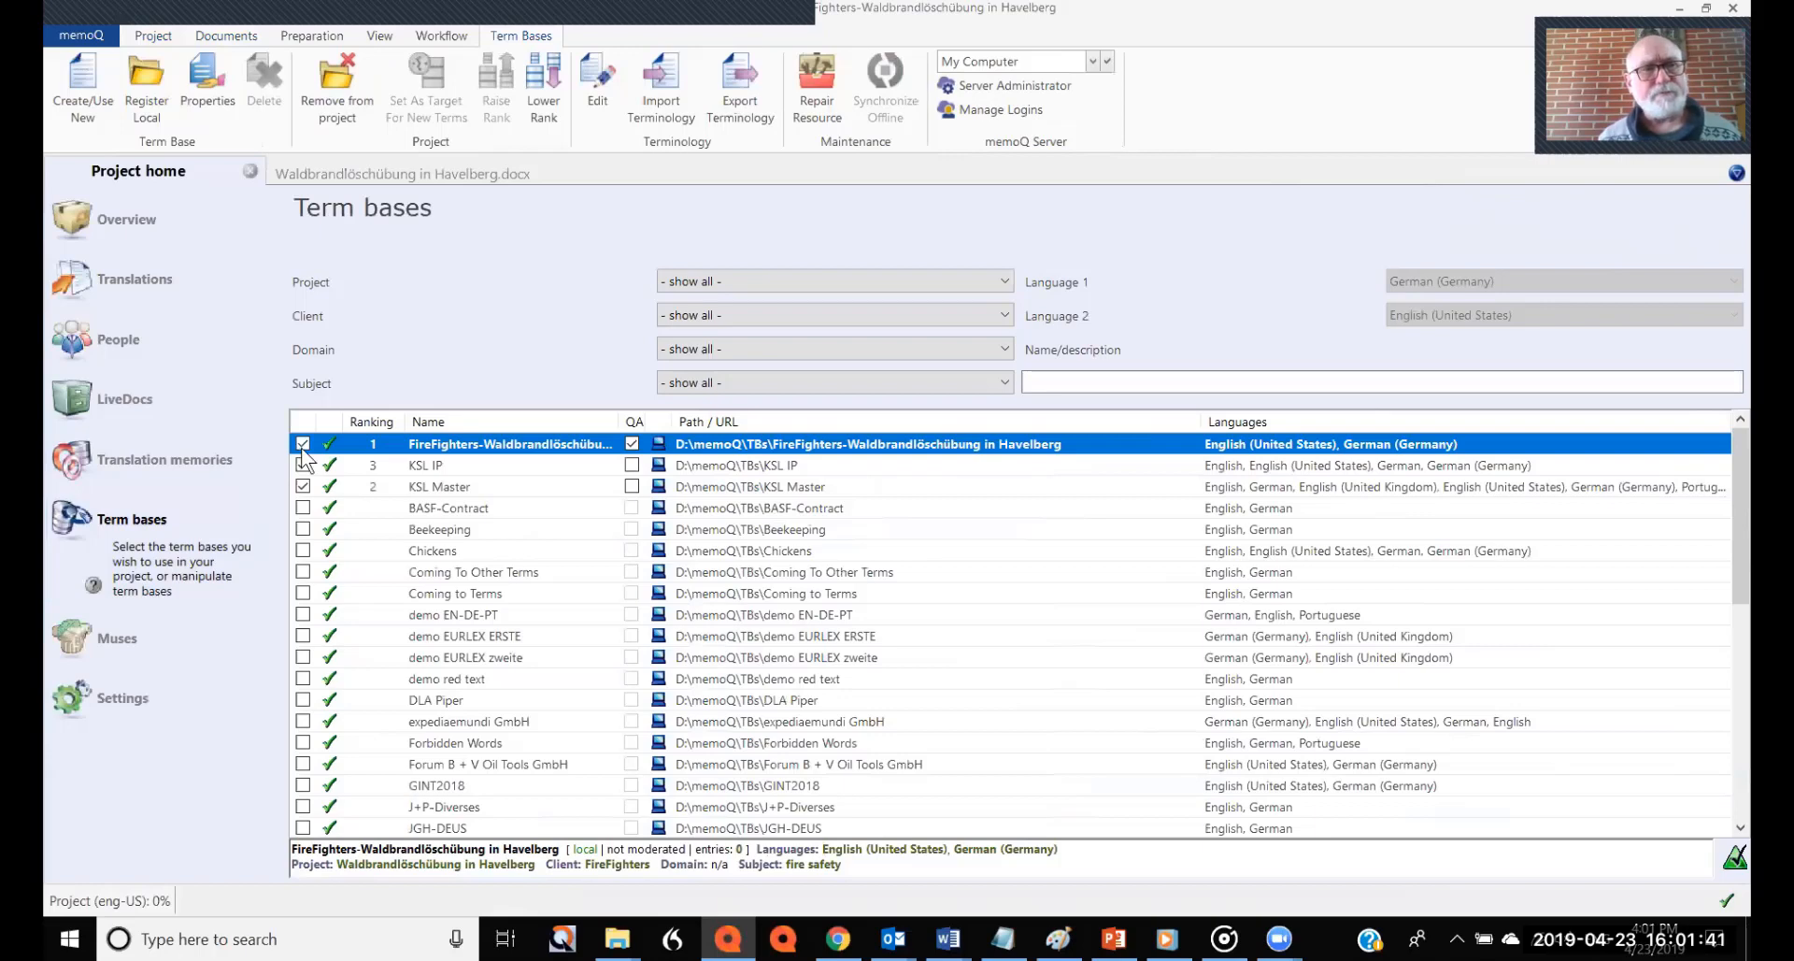
left_click(152, 402)
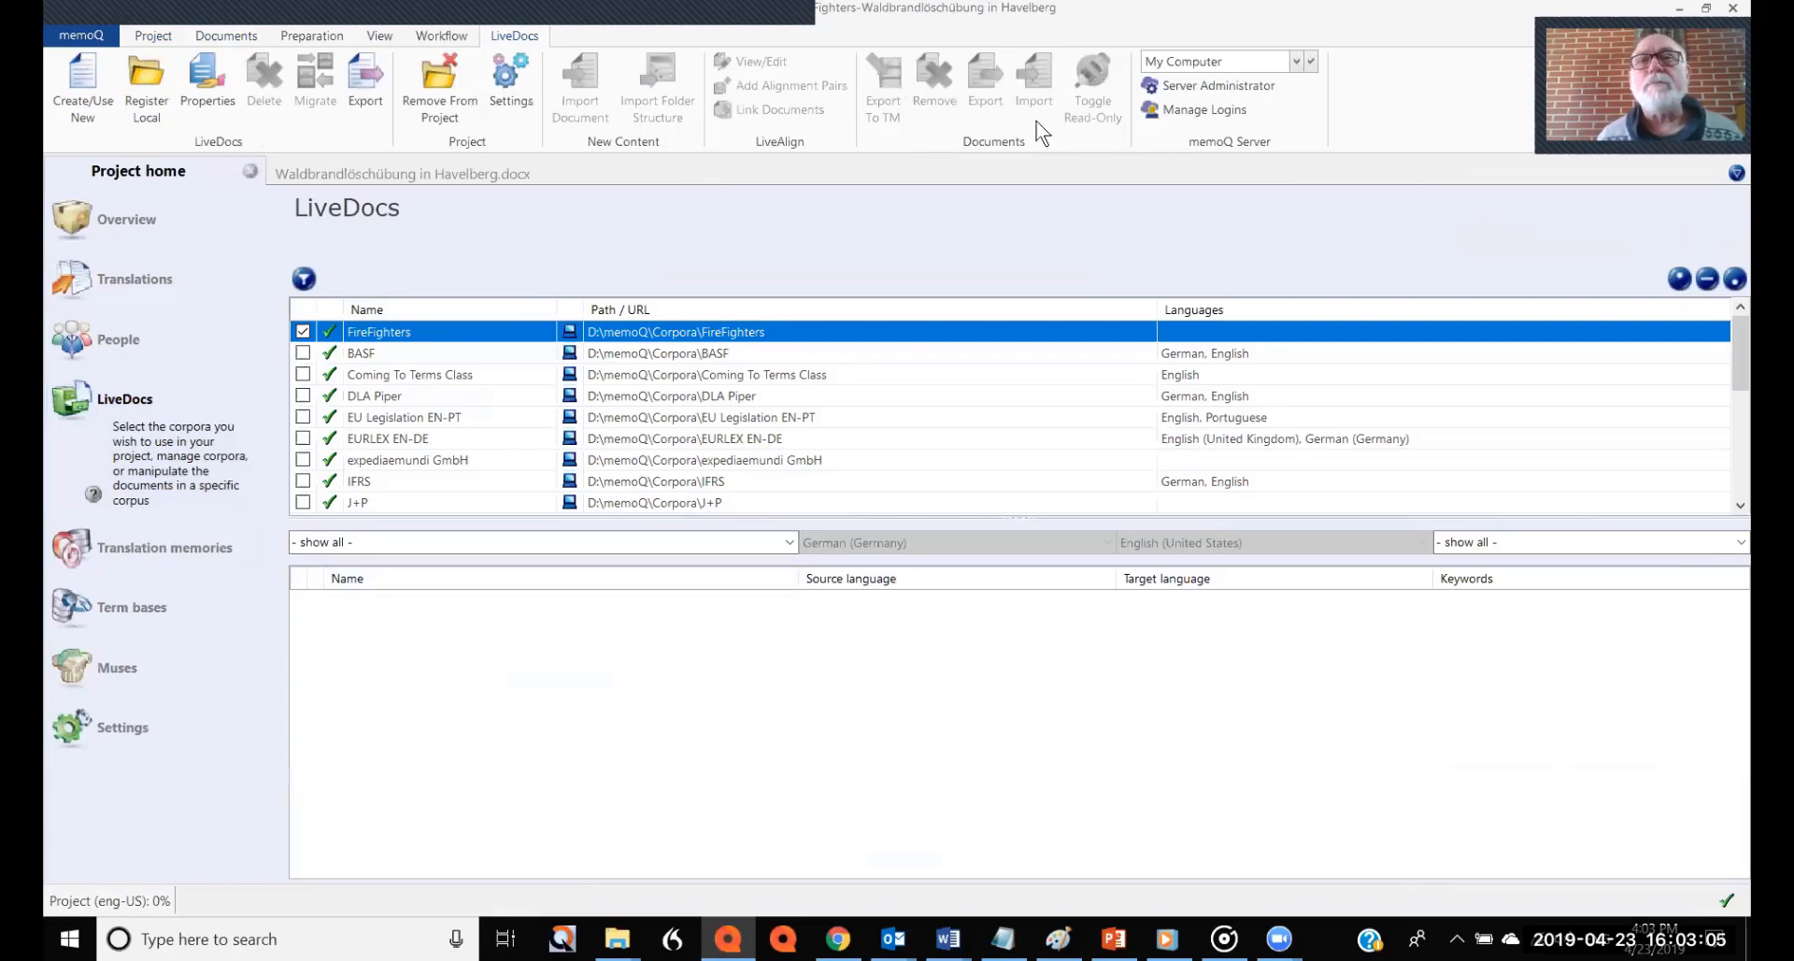
left_click(477, 171)
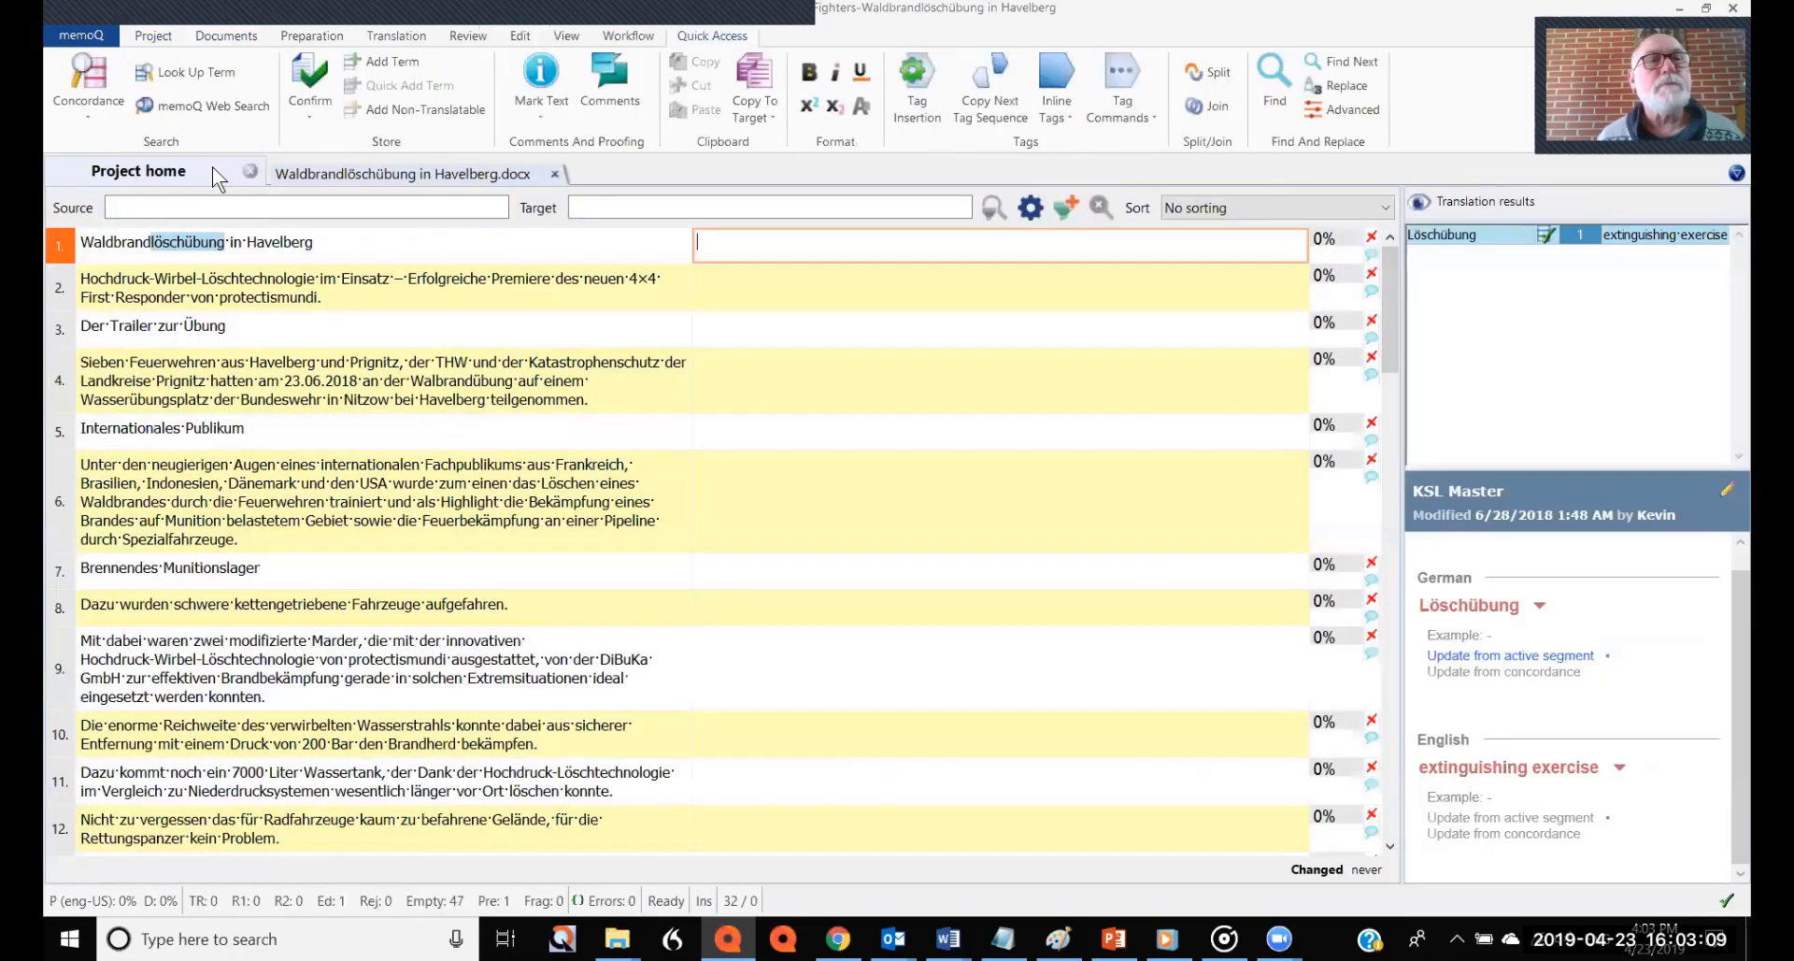
left_click(211, 166)
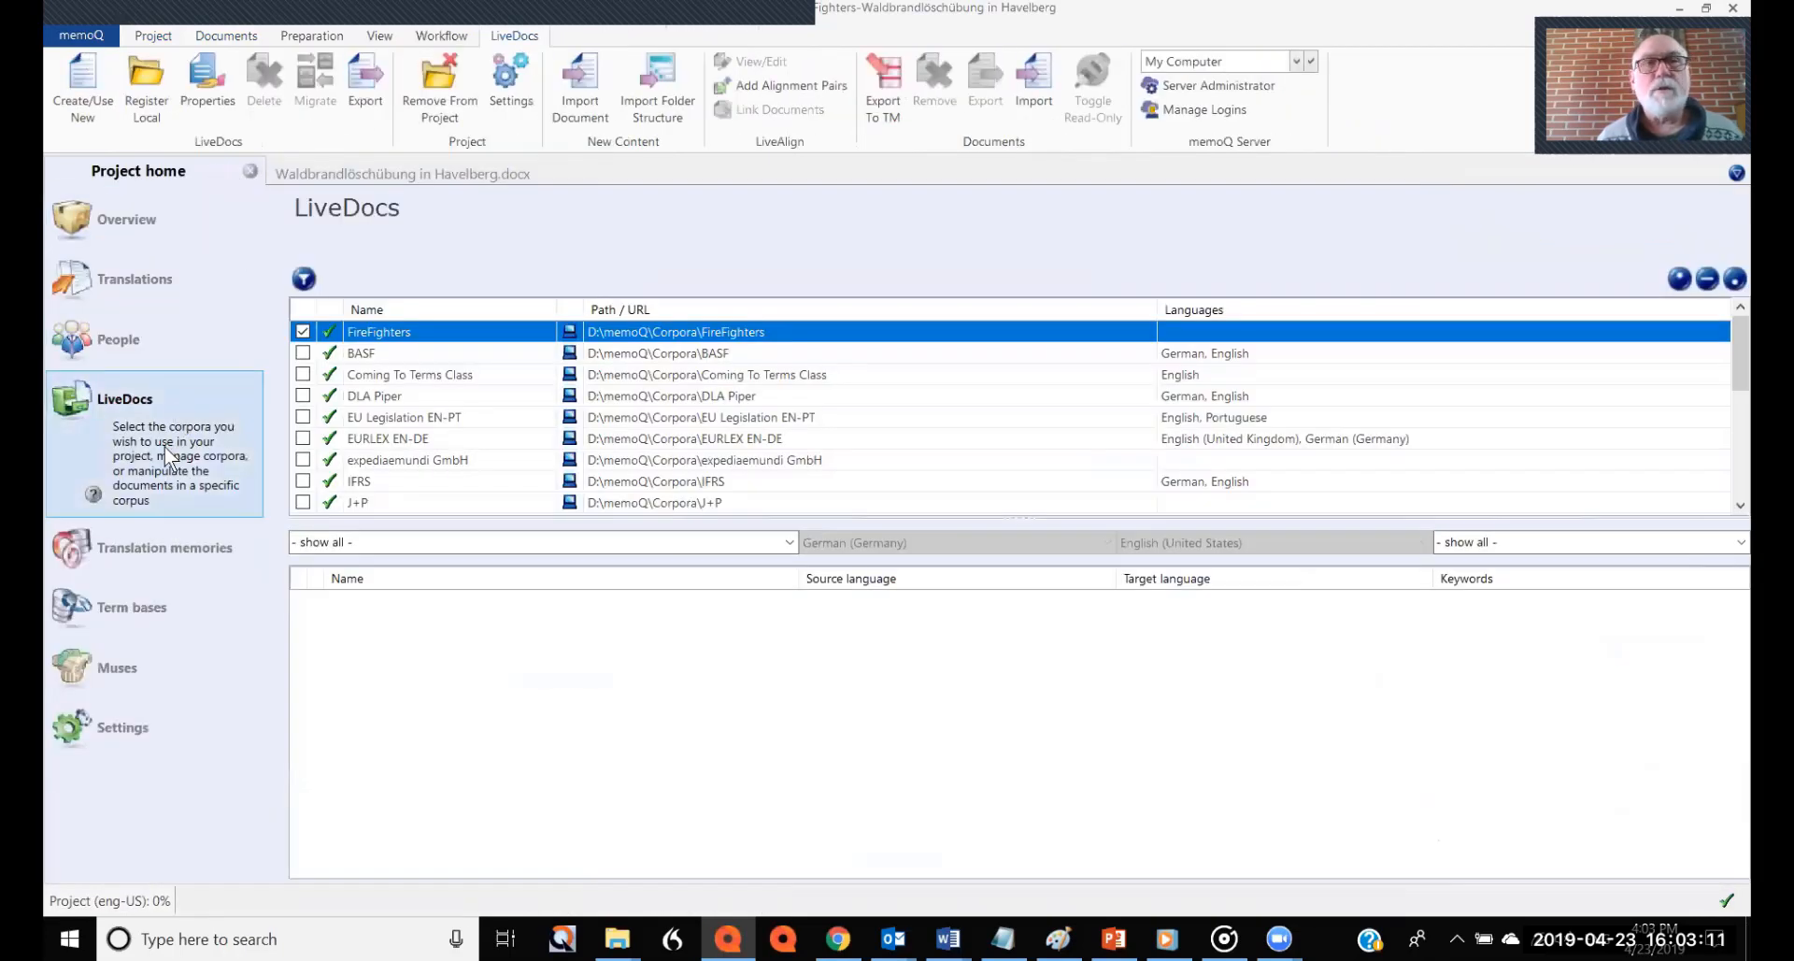
Start adding alignment pairs to the FireFighters corpus with Contract_German.docx from the 2 align folder as the source document
left_click(839, 89)
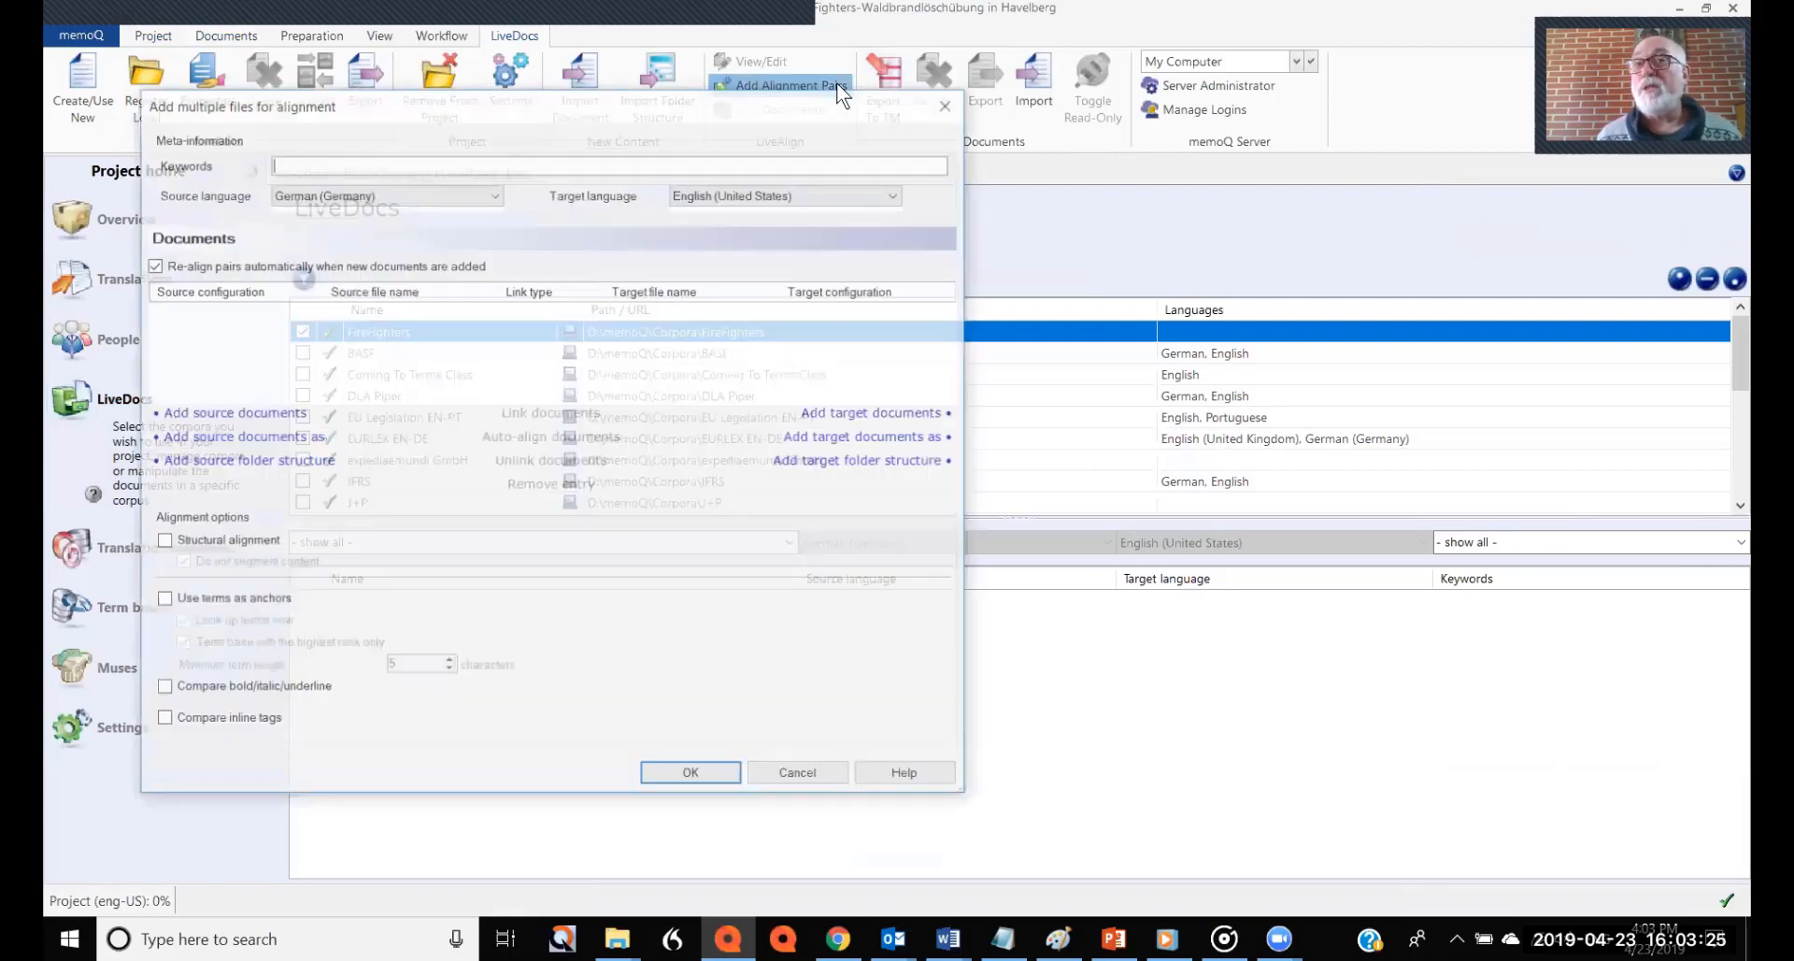
left_click(285, 414)
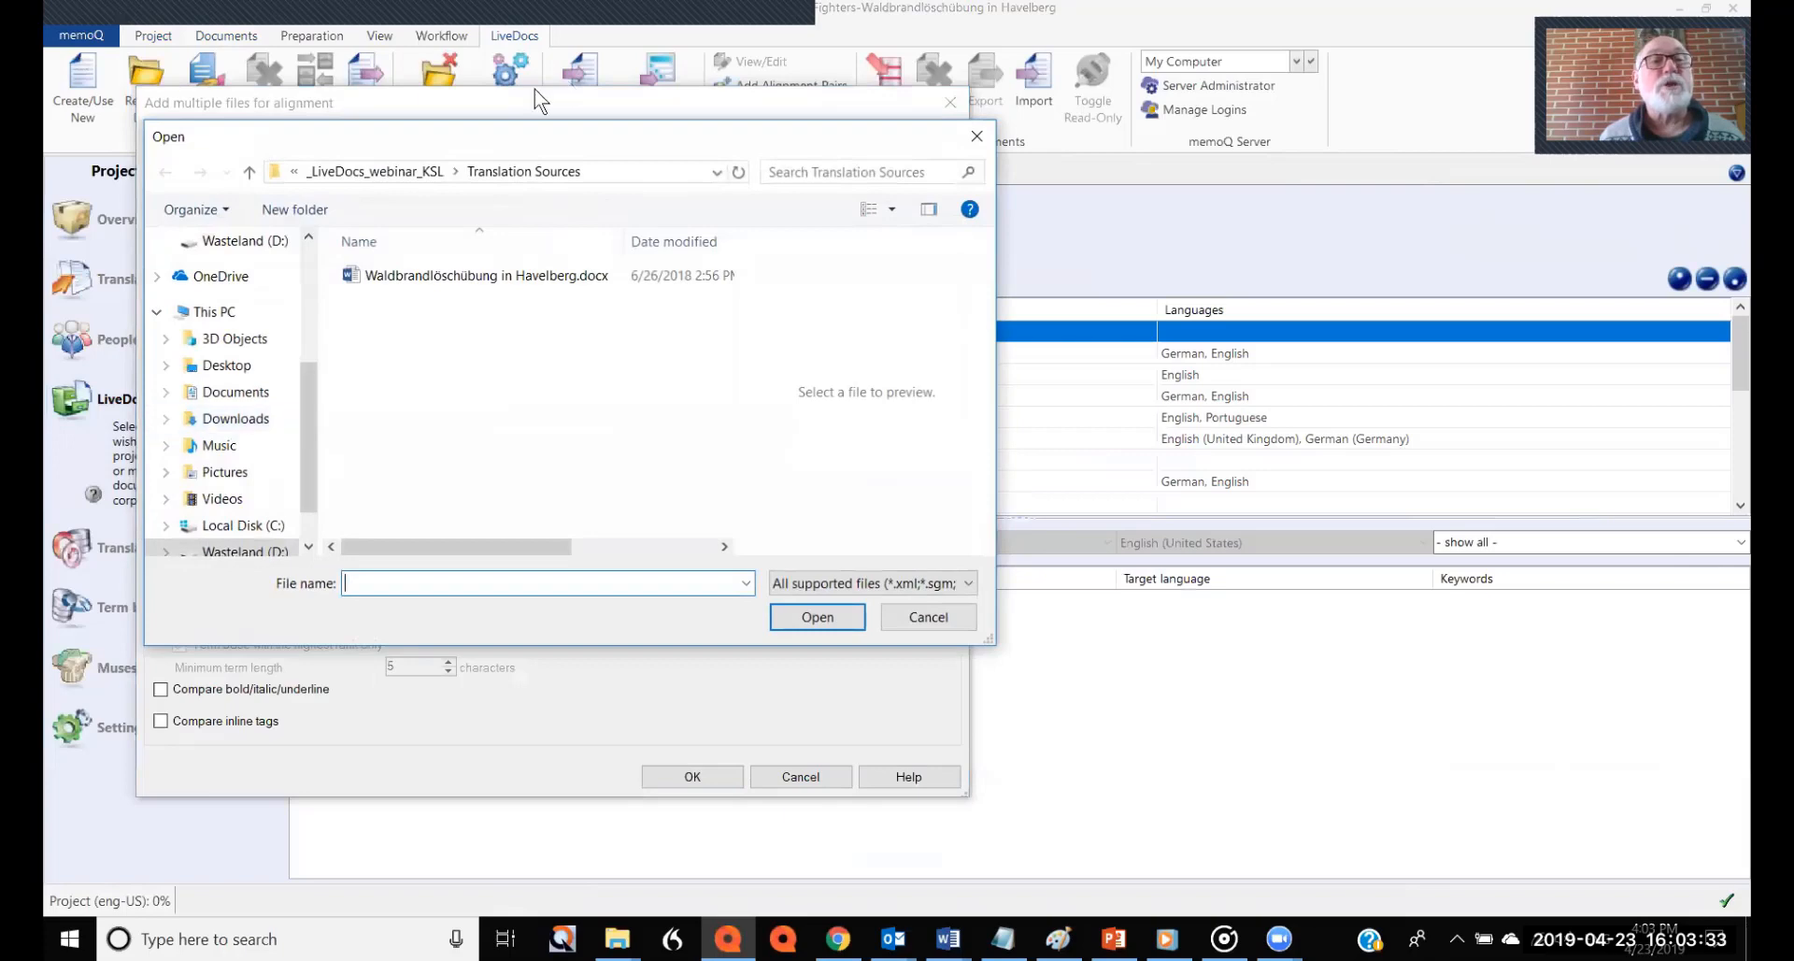
left_click(394, 181)
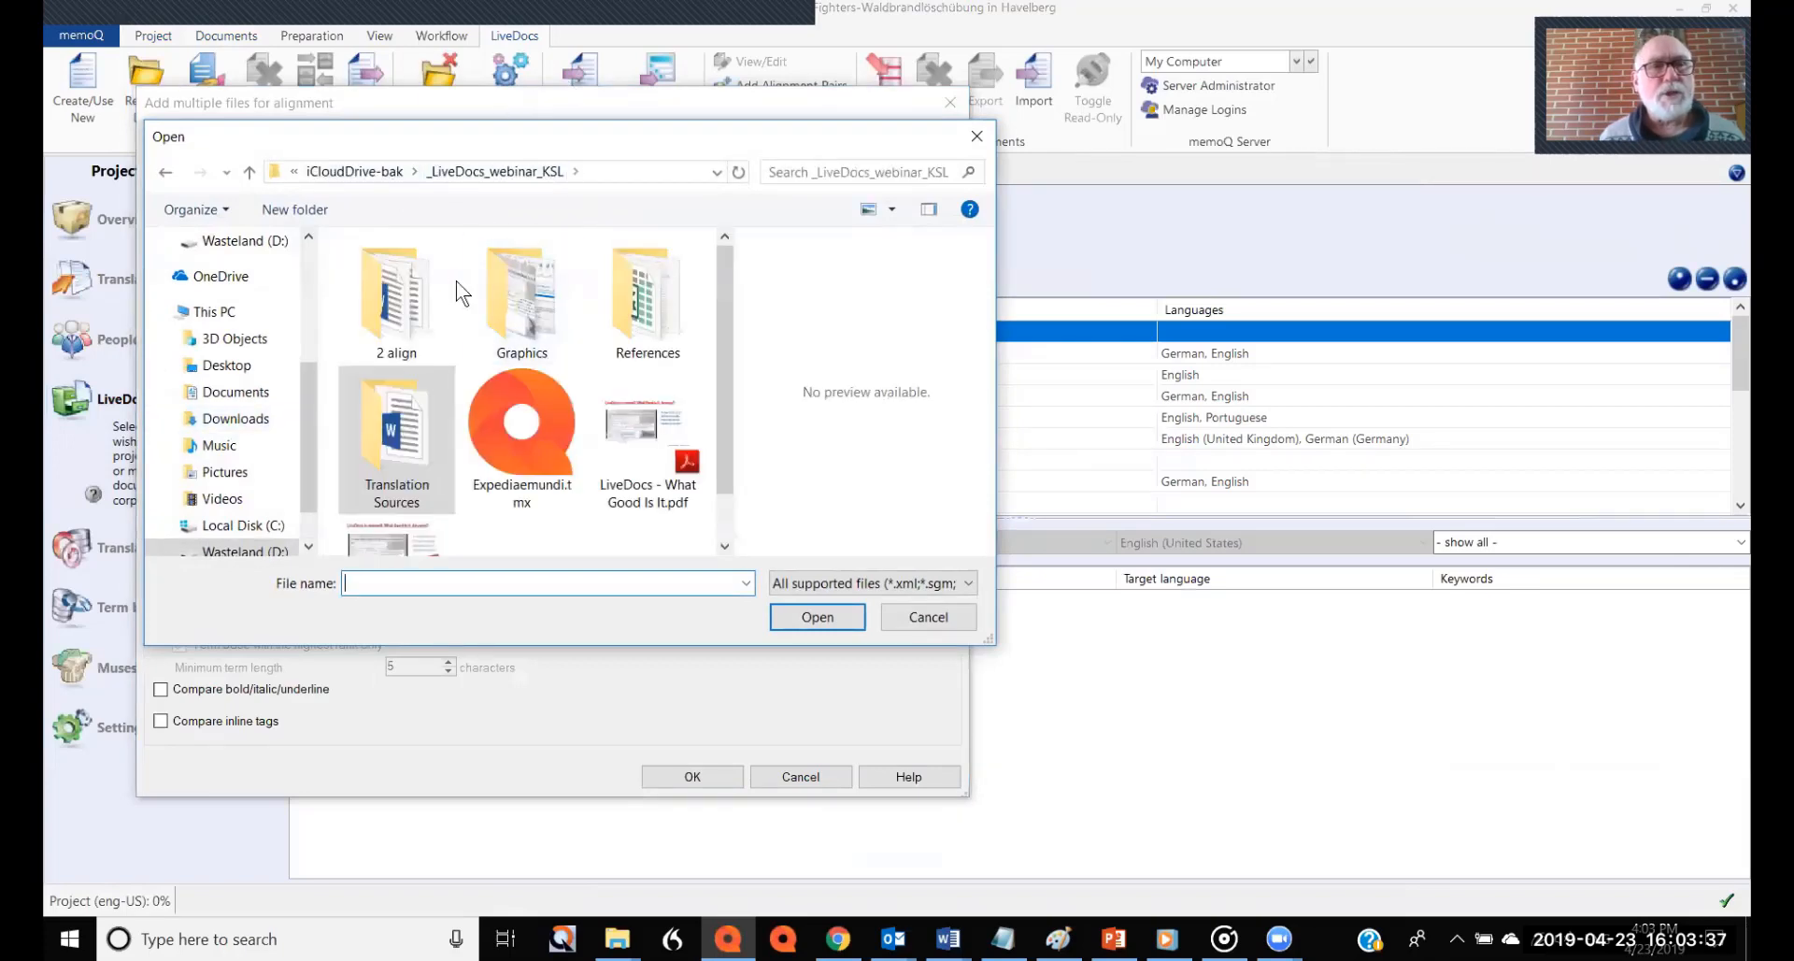
left_click(397, 294)
double_click(397, 294)
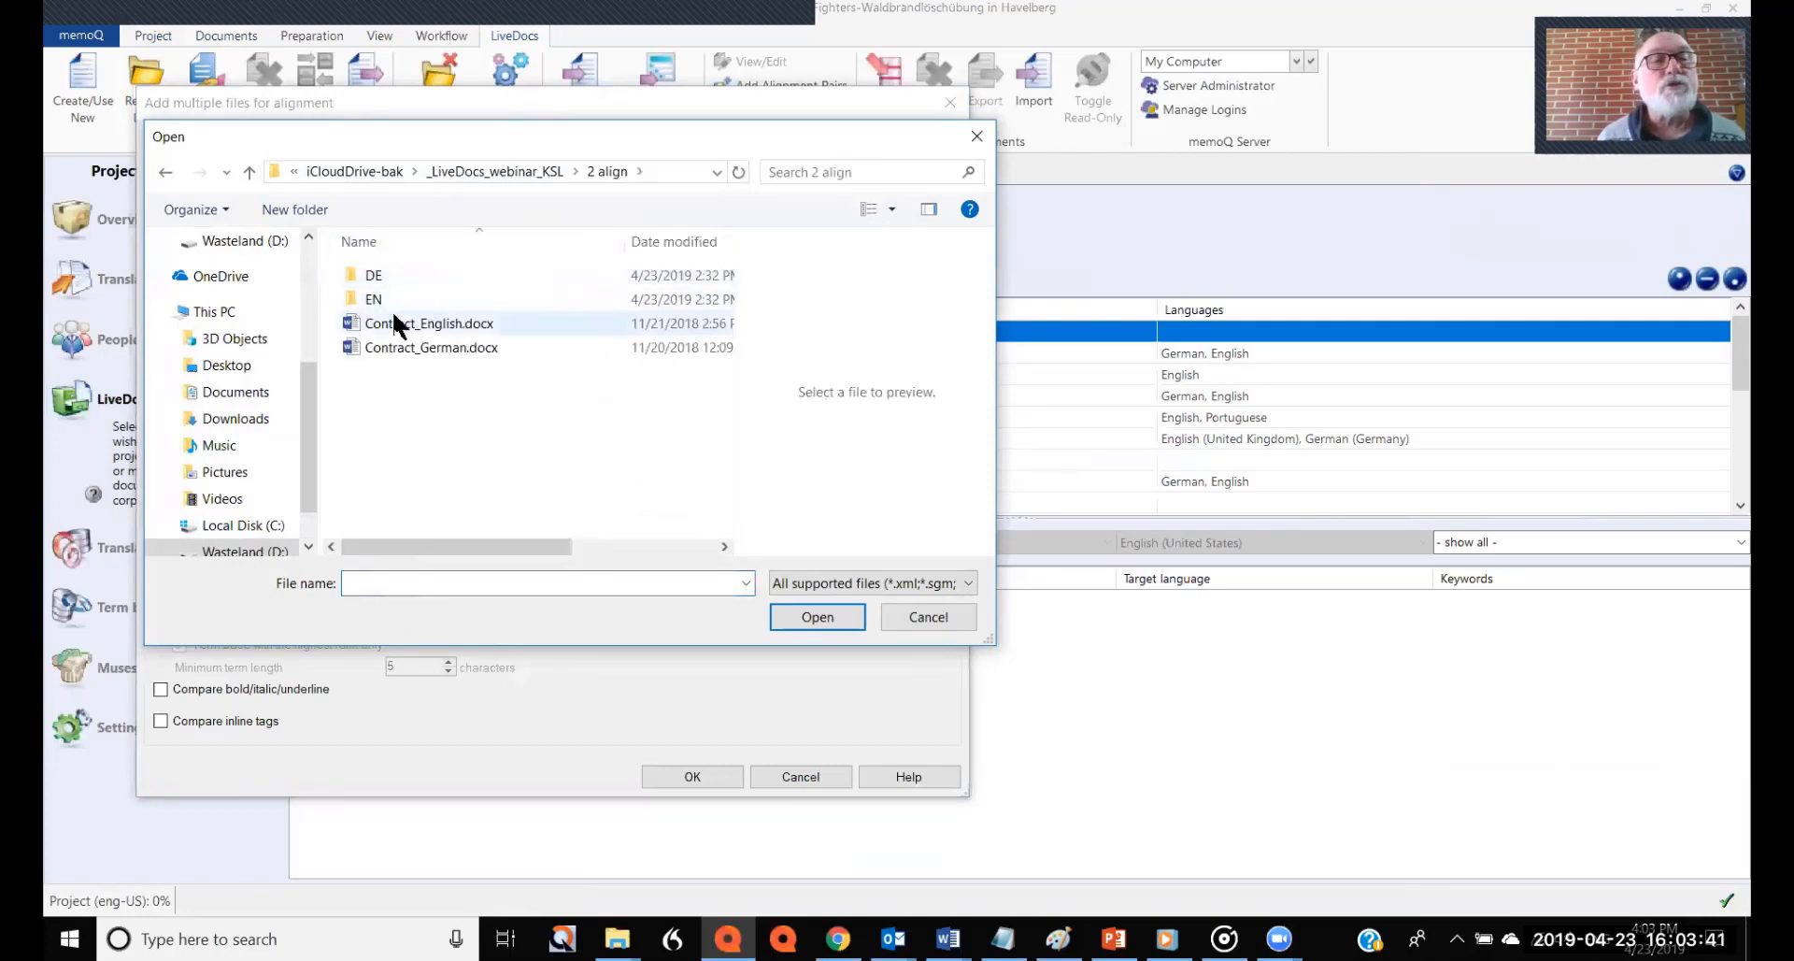
left_click(392, 348)
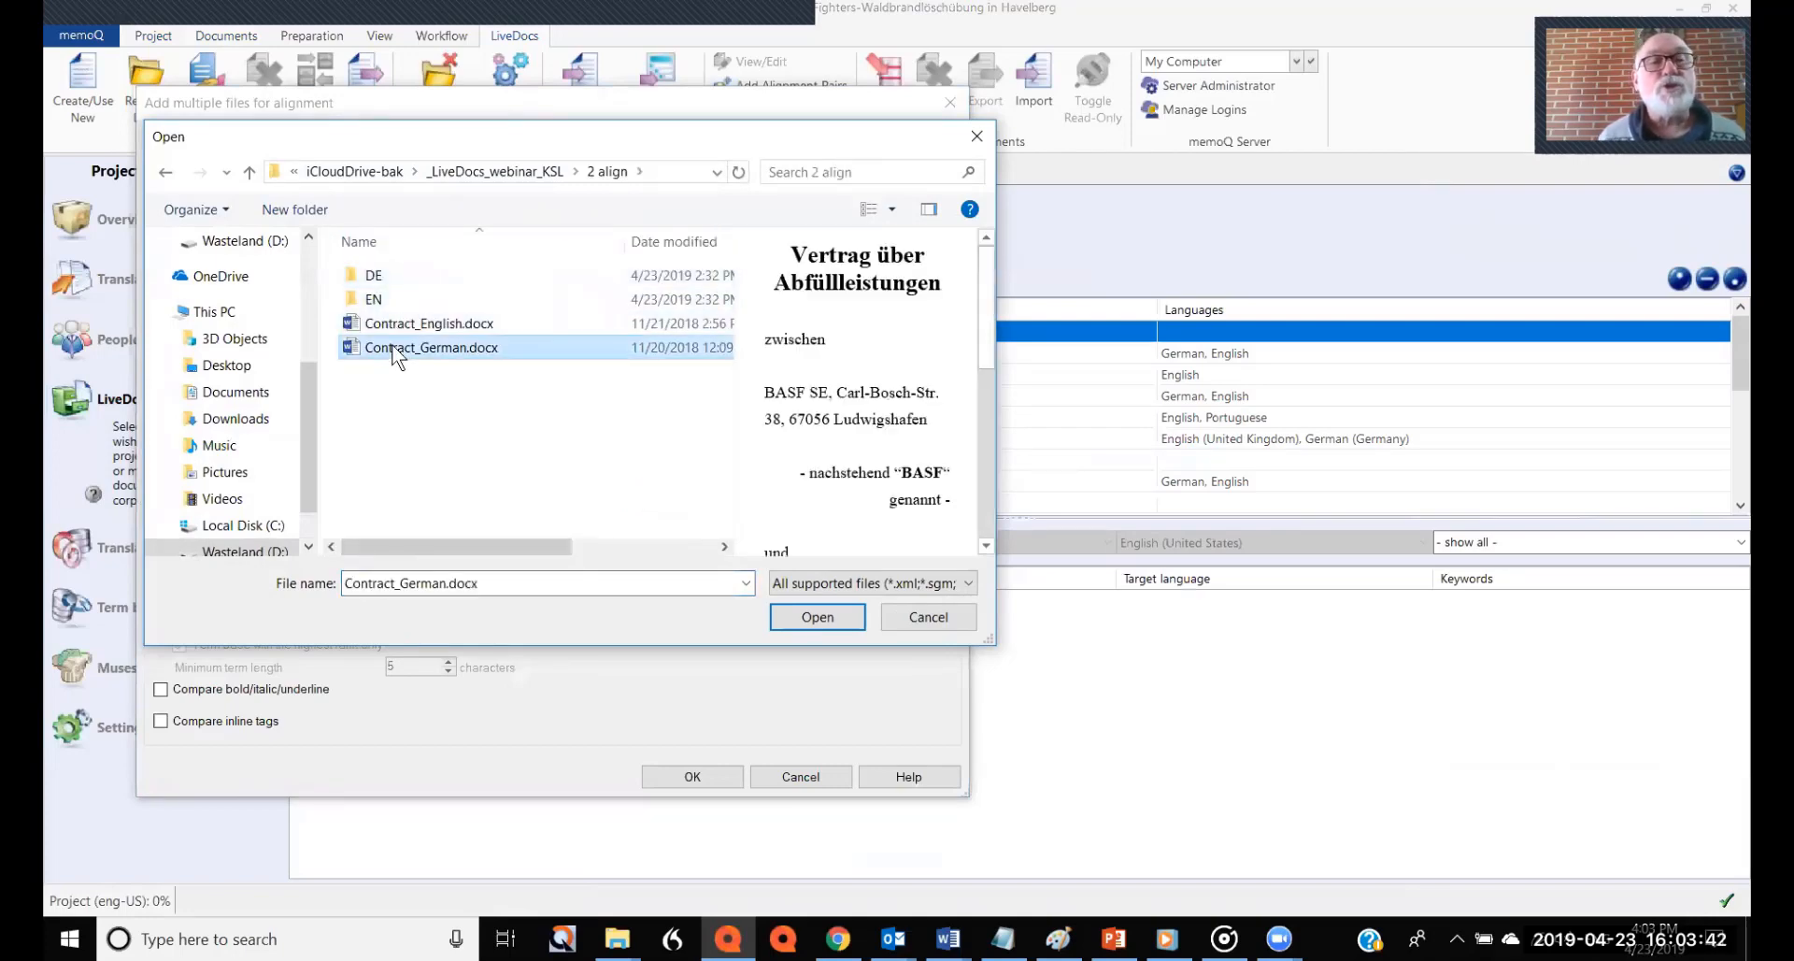
left_click(809, 614)
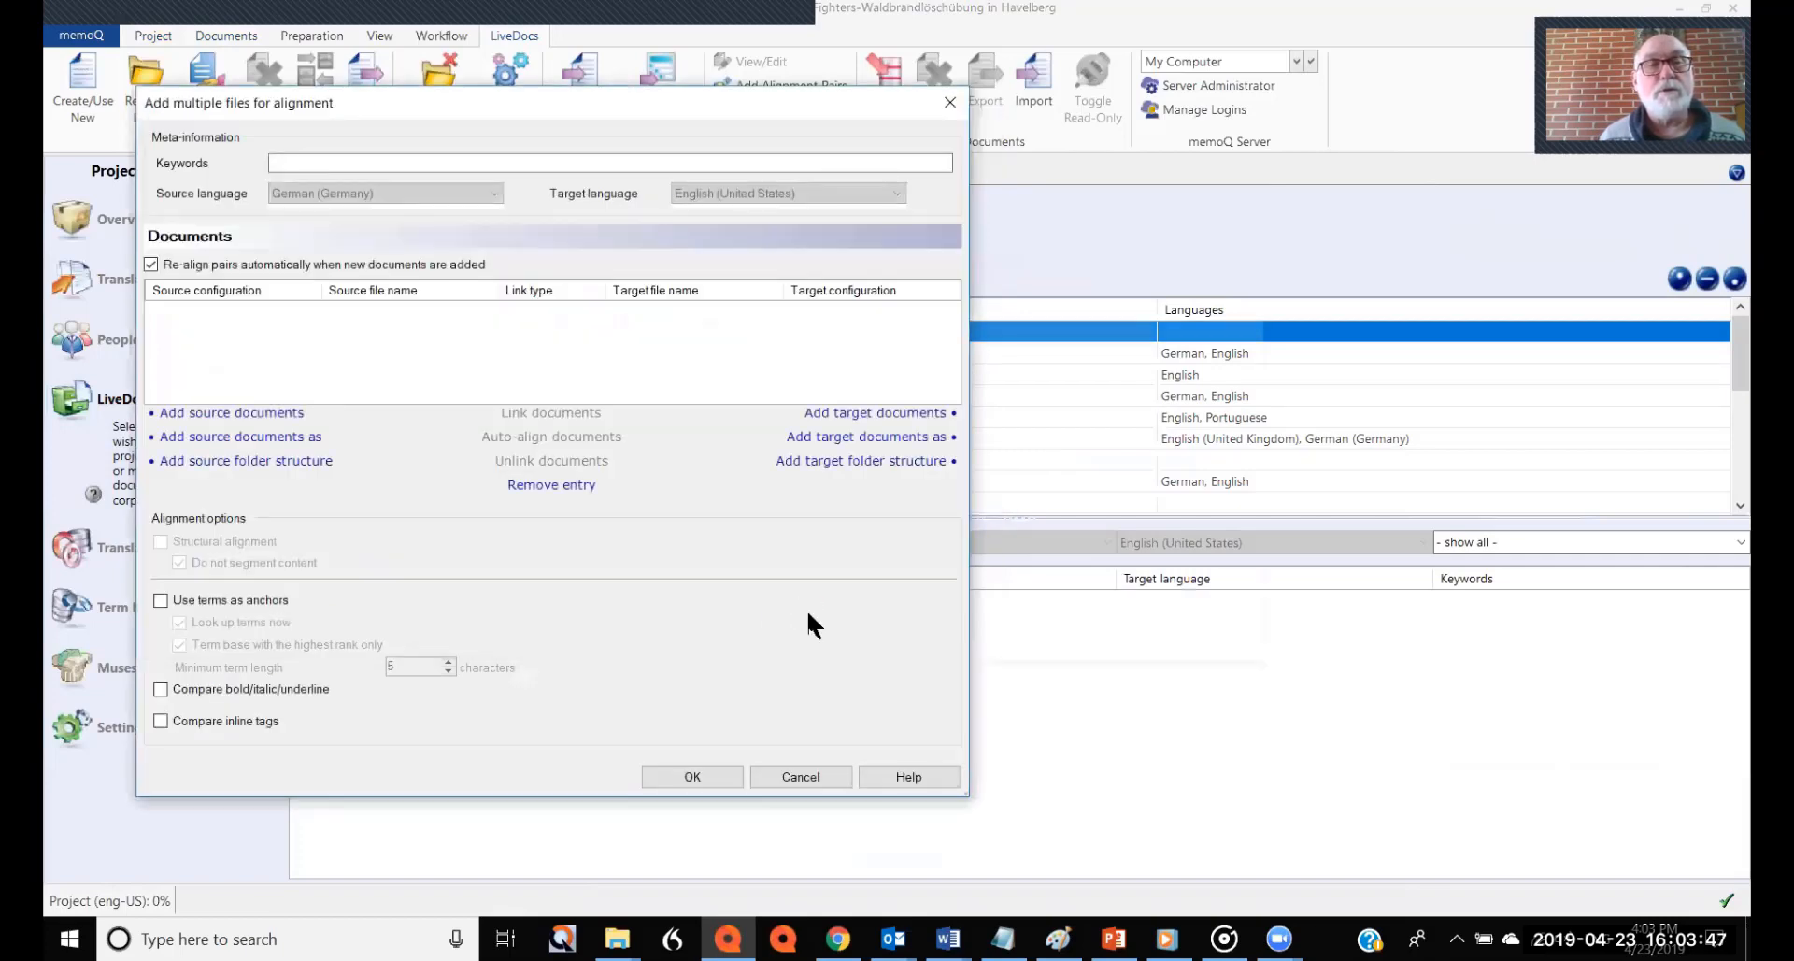
Add Contract_English.docx as the target document and align the pair using terms as anchors
left_click(863, 414)
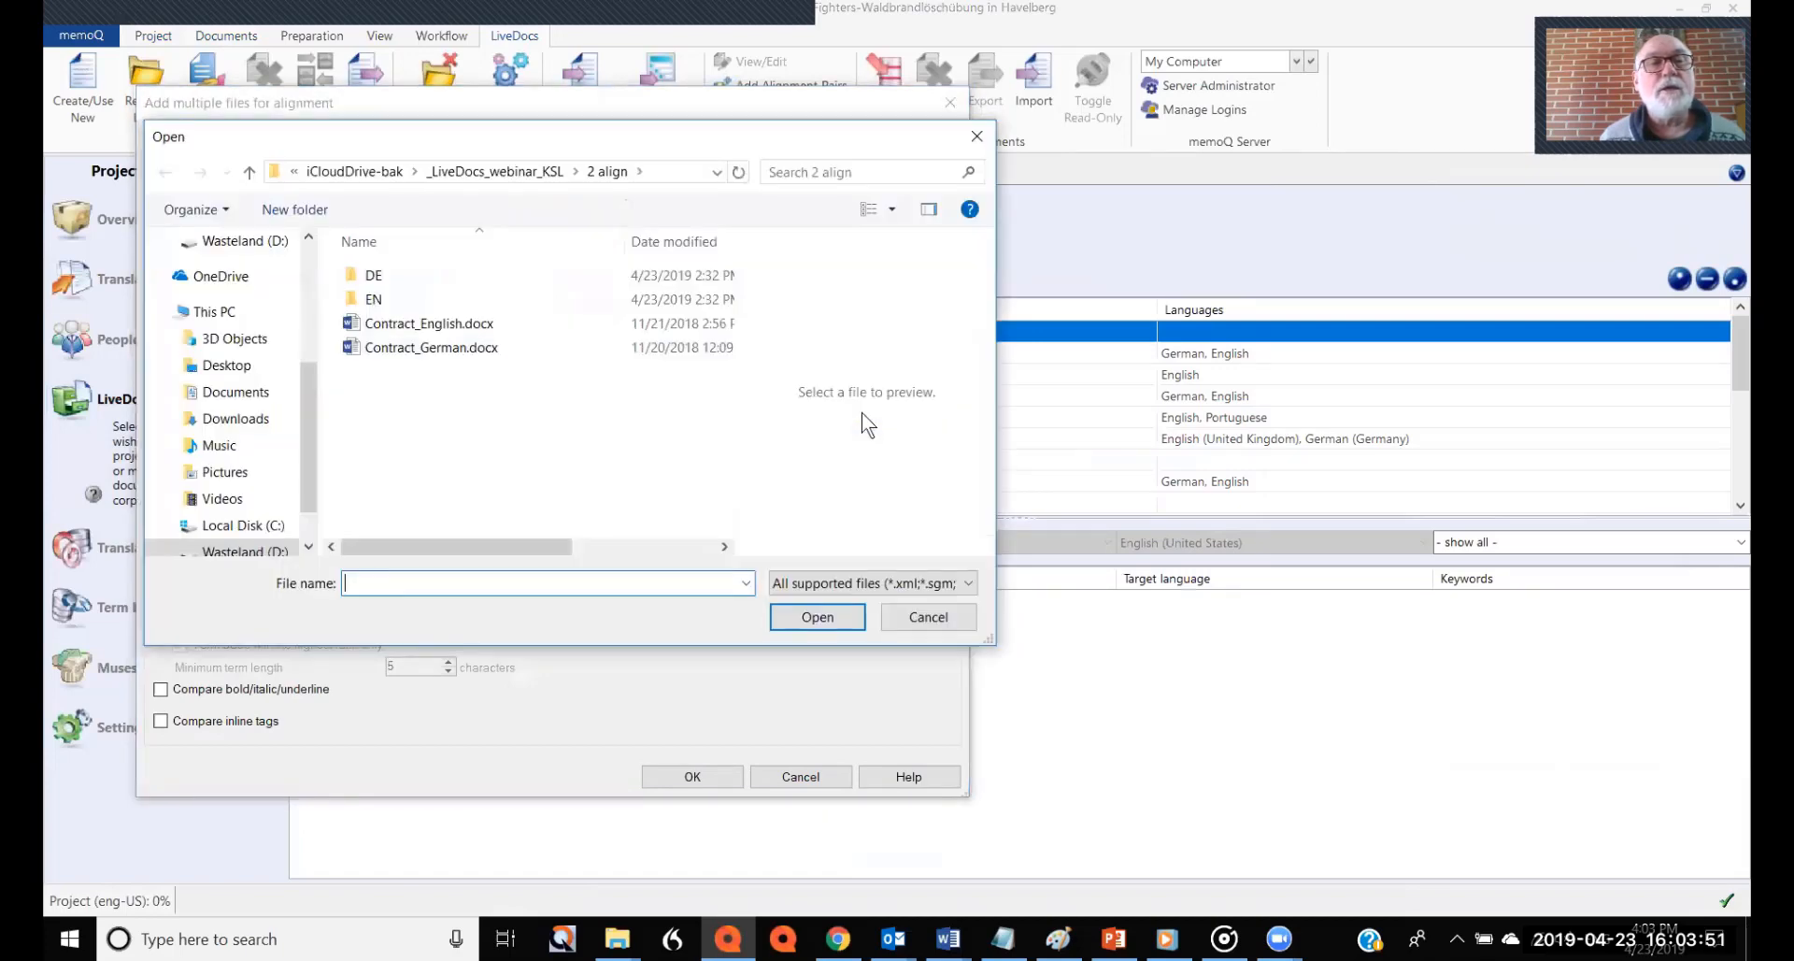
left_click(493, 323)
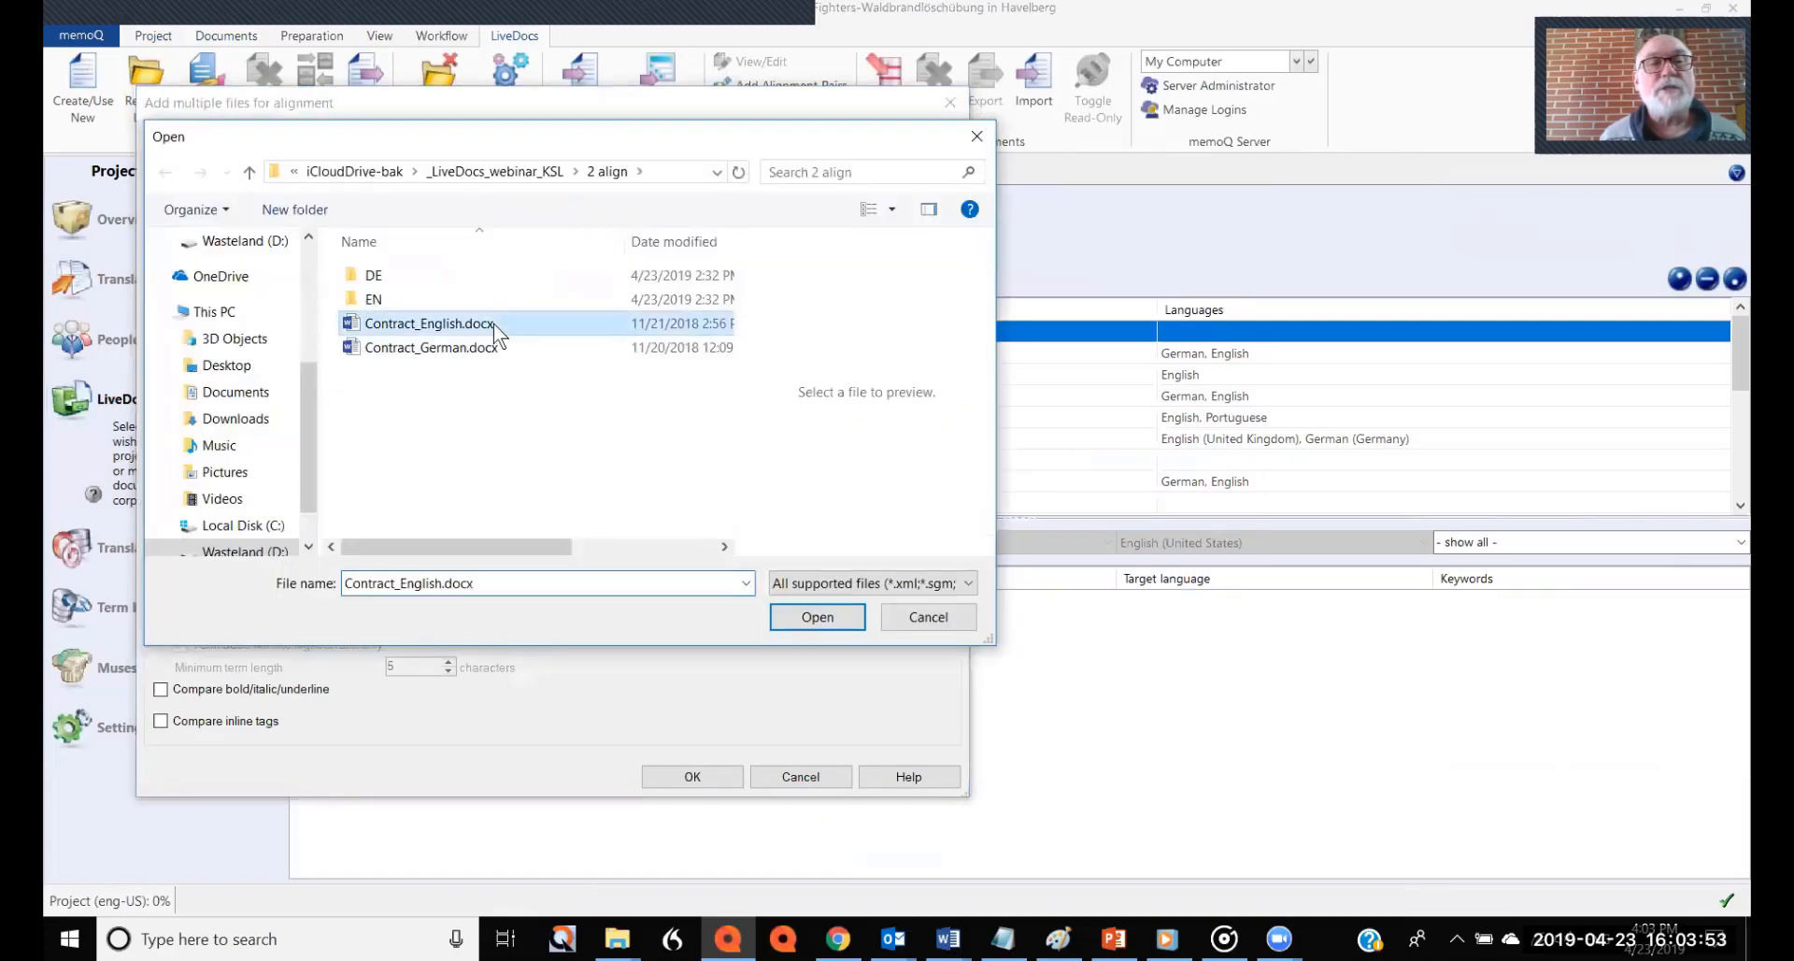
left_click(811, 617)
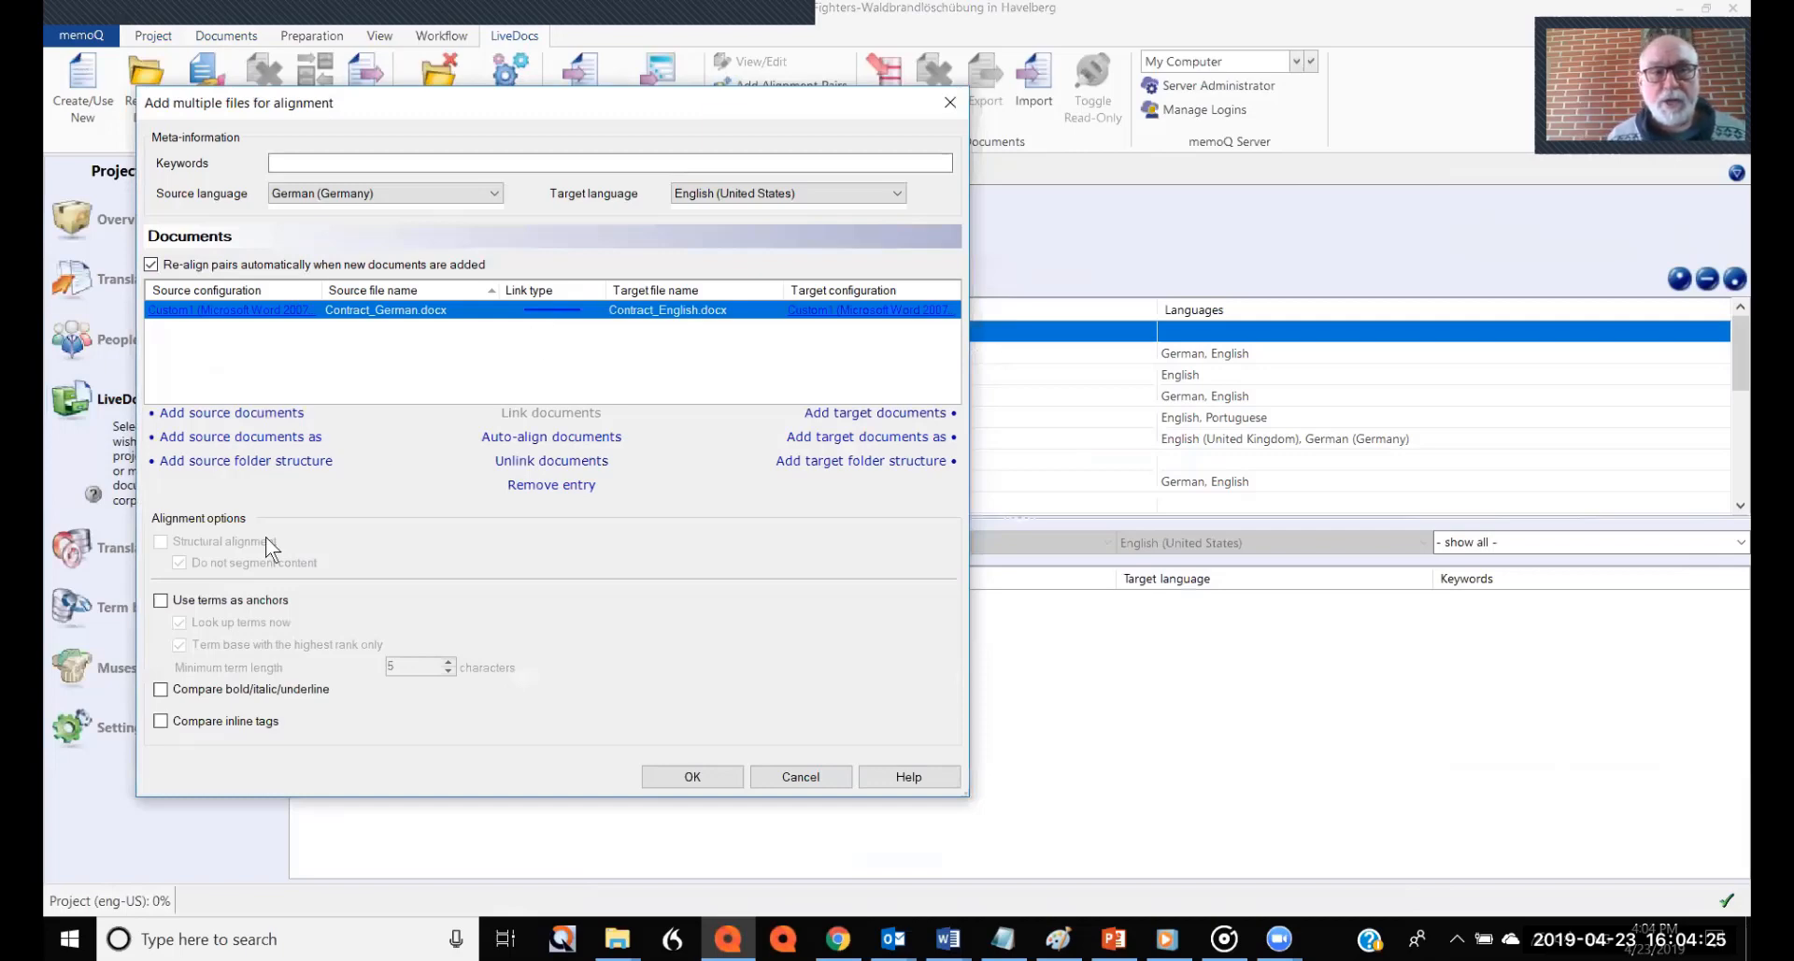
left_click(160, 602)
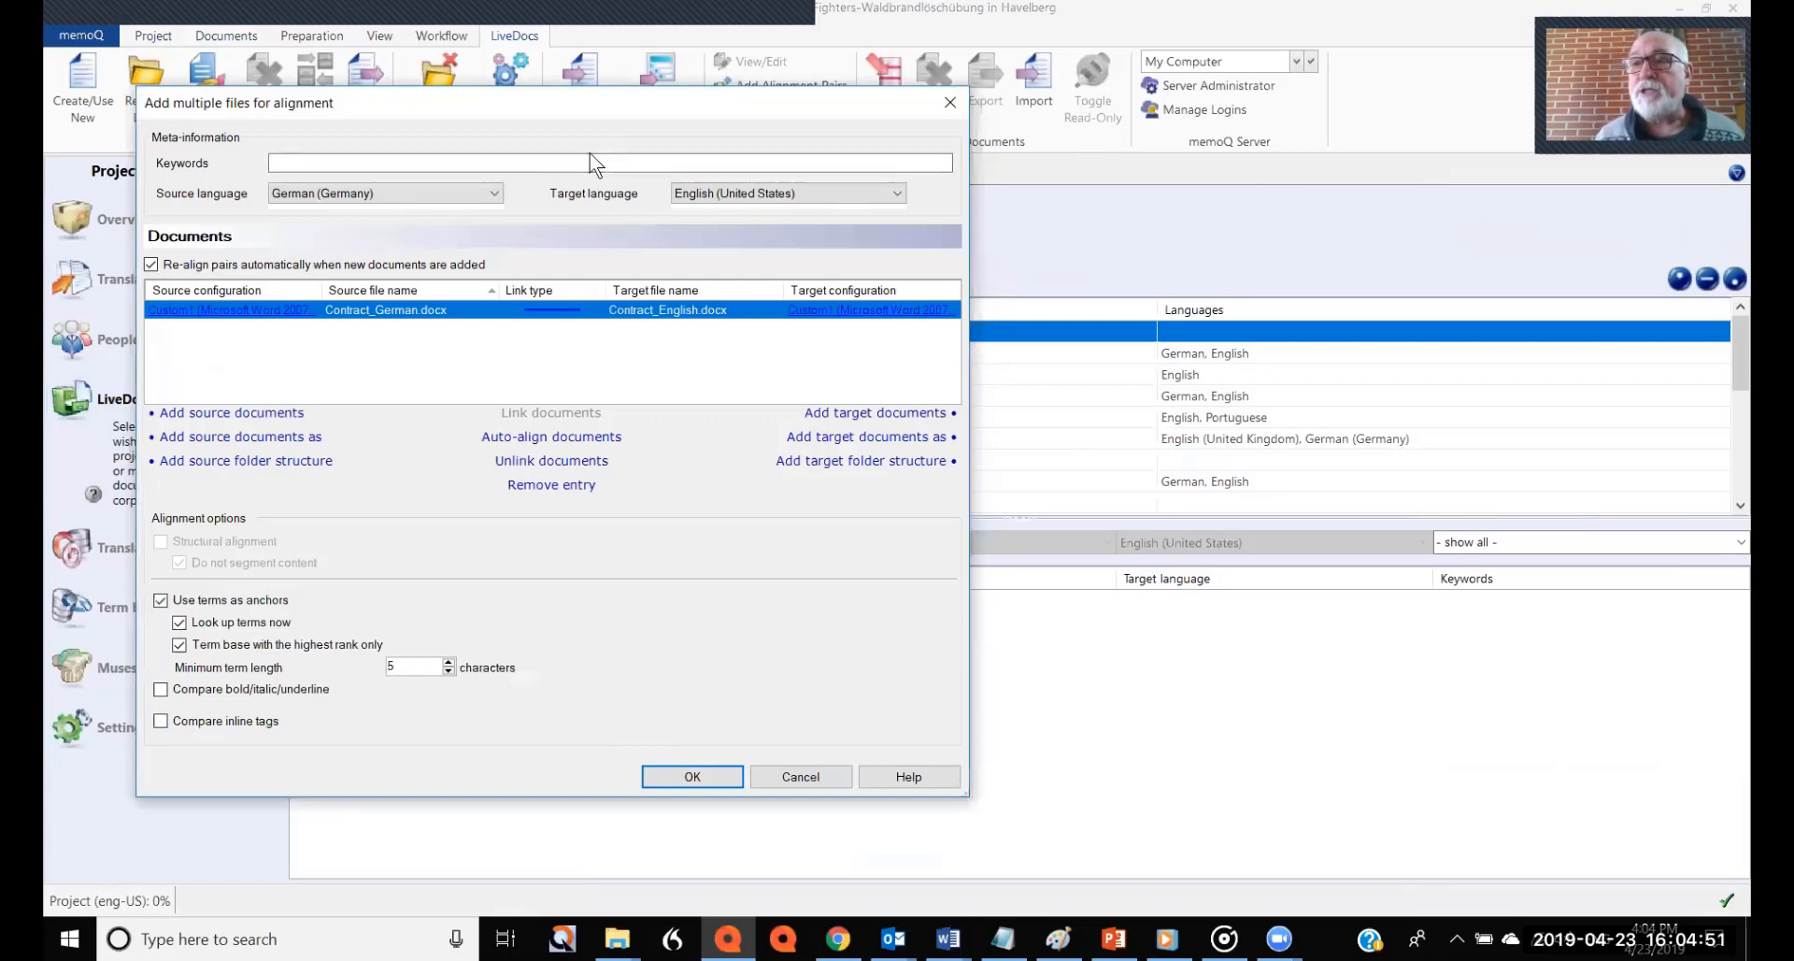
left_click(701, 782)
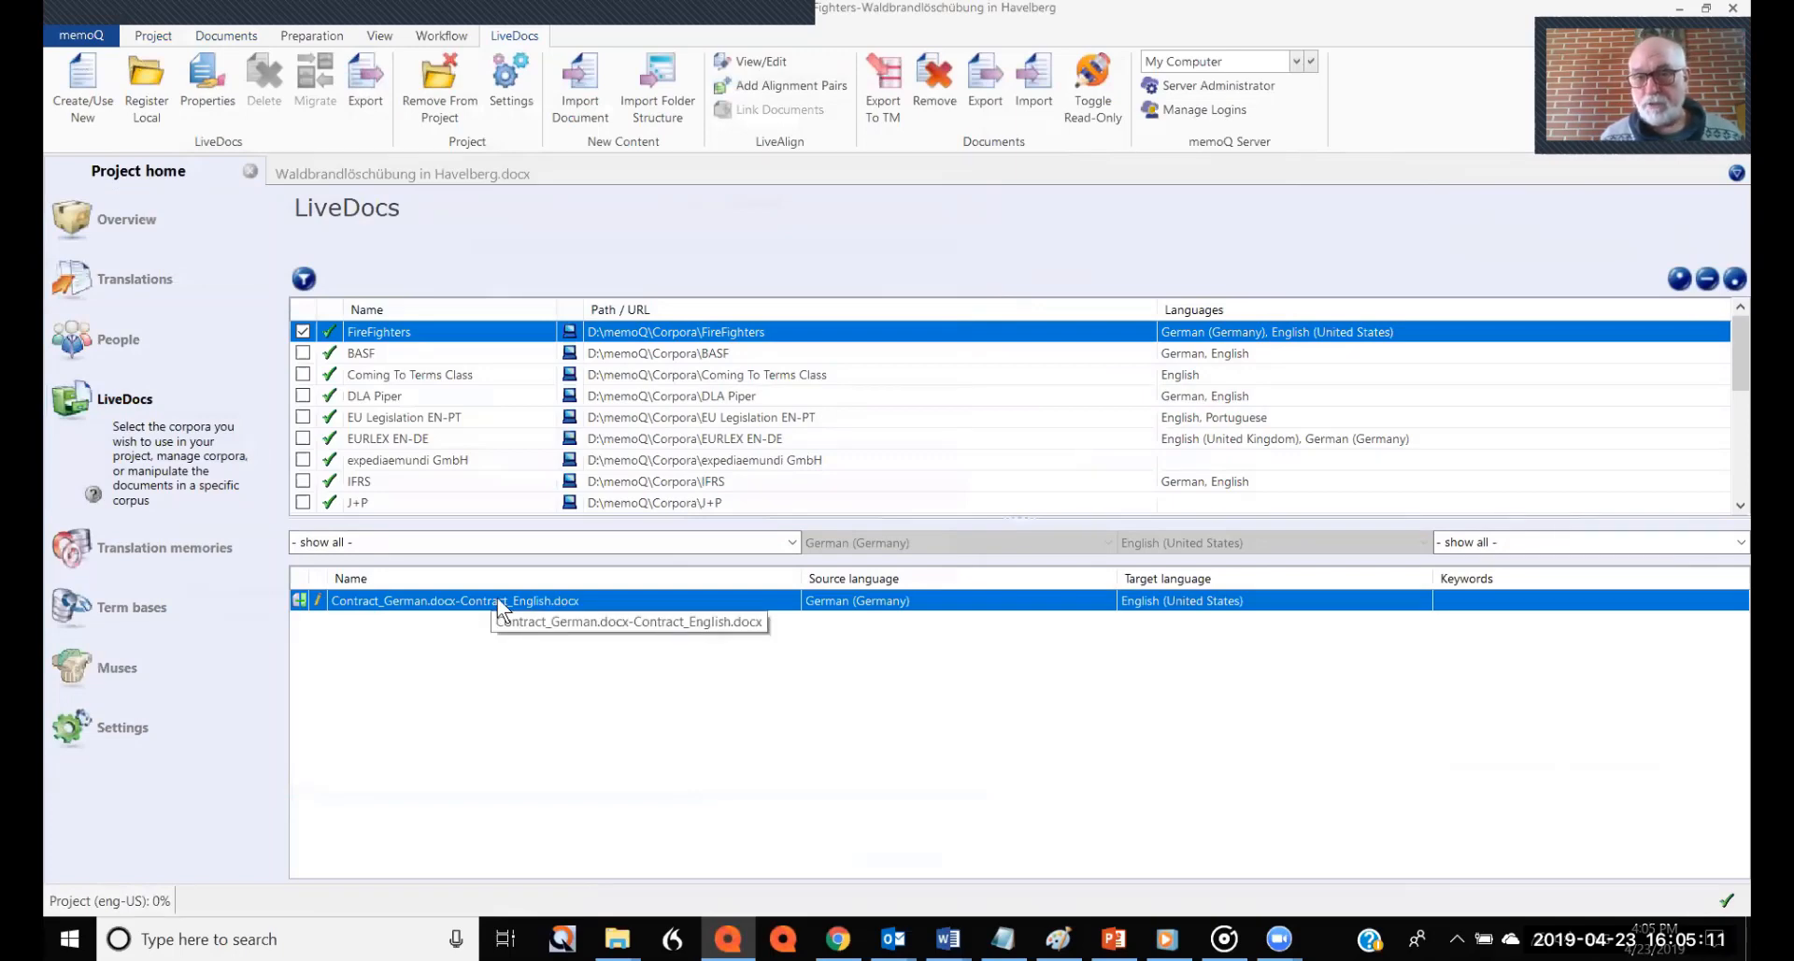
Enter contract as the keyword for the aligned German-English contract pair in the FireFighters corpus
left_click(1551, 614)
type("contract")
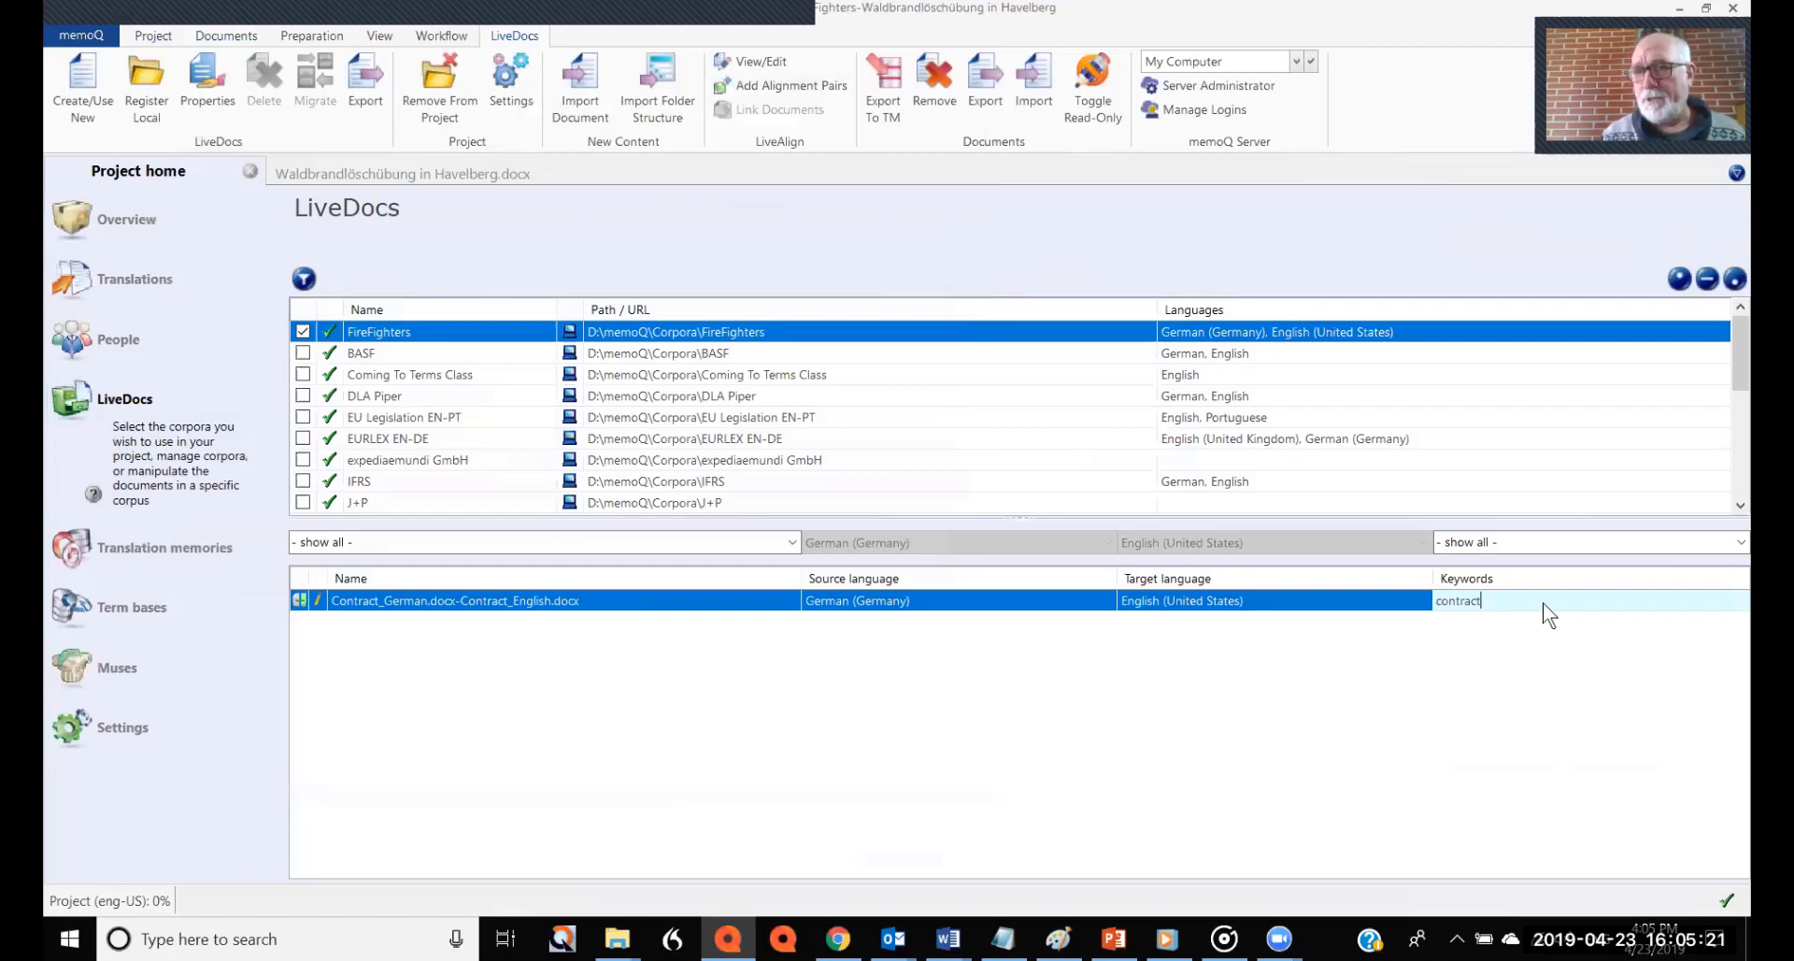
key("Return")
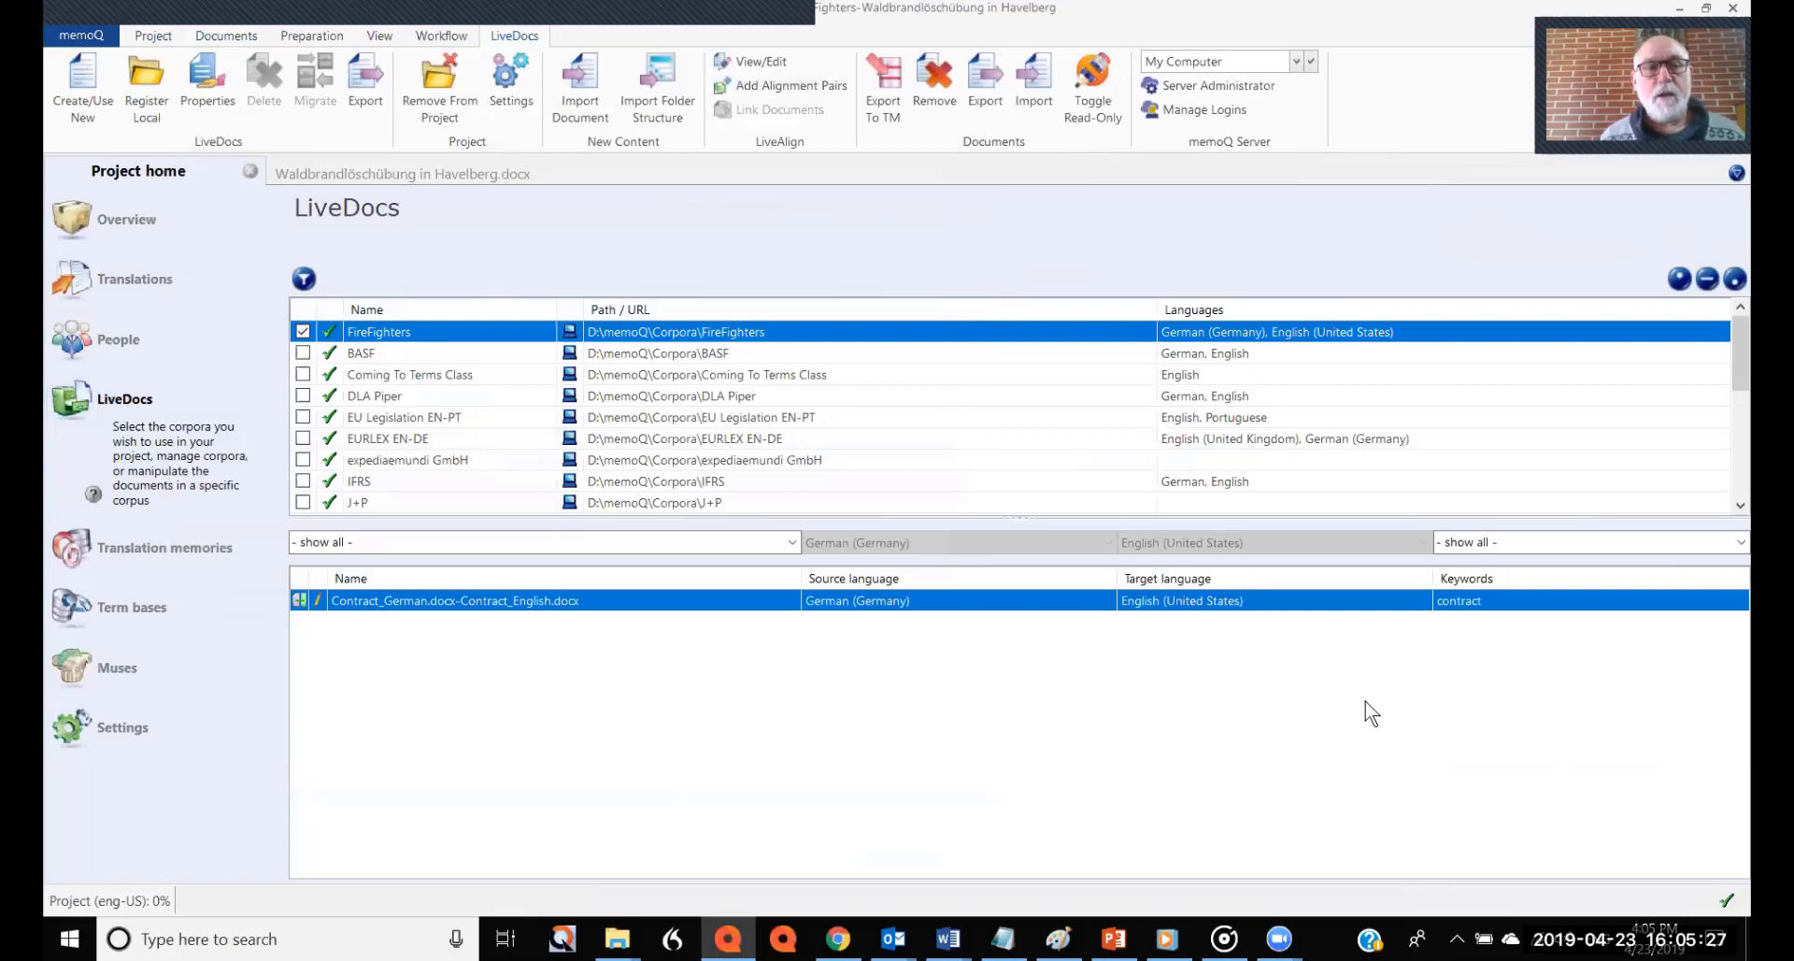
Examine the segment links of the Contract_German.docx and Contract_English.docx alignment, and close its editor
double_click(543, 603)
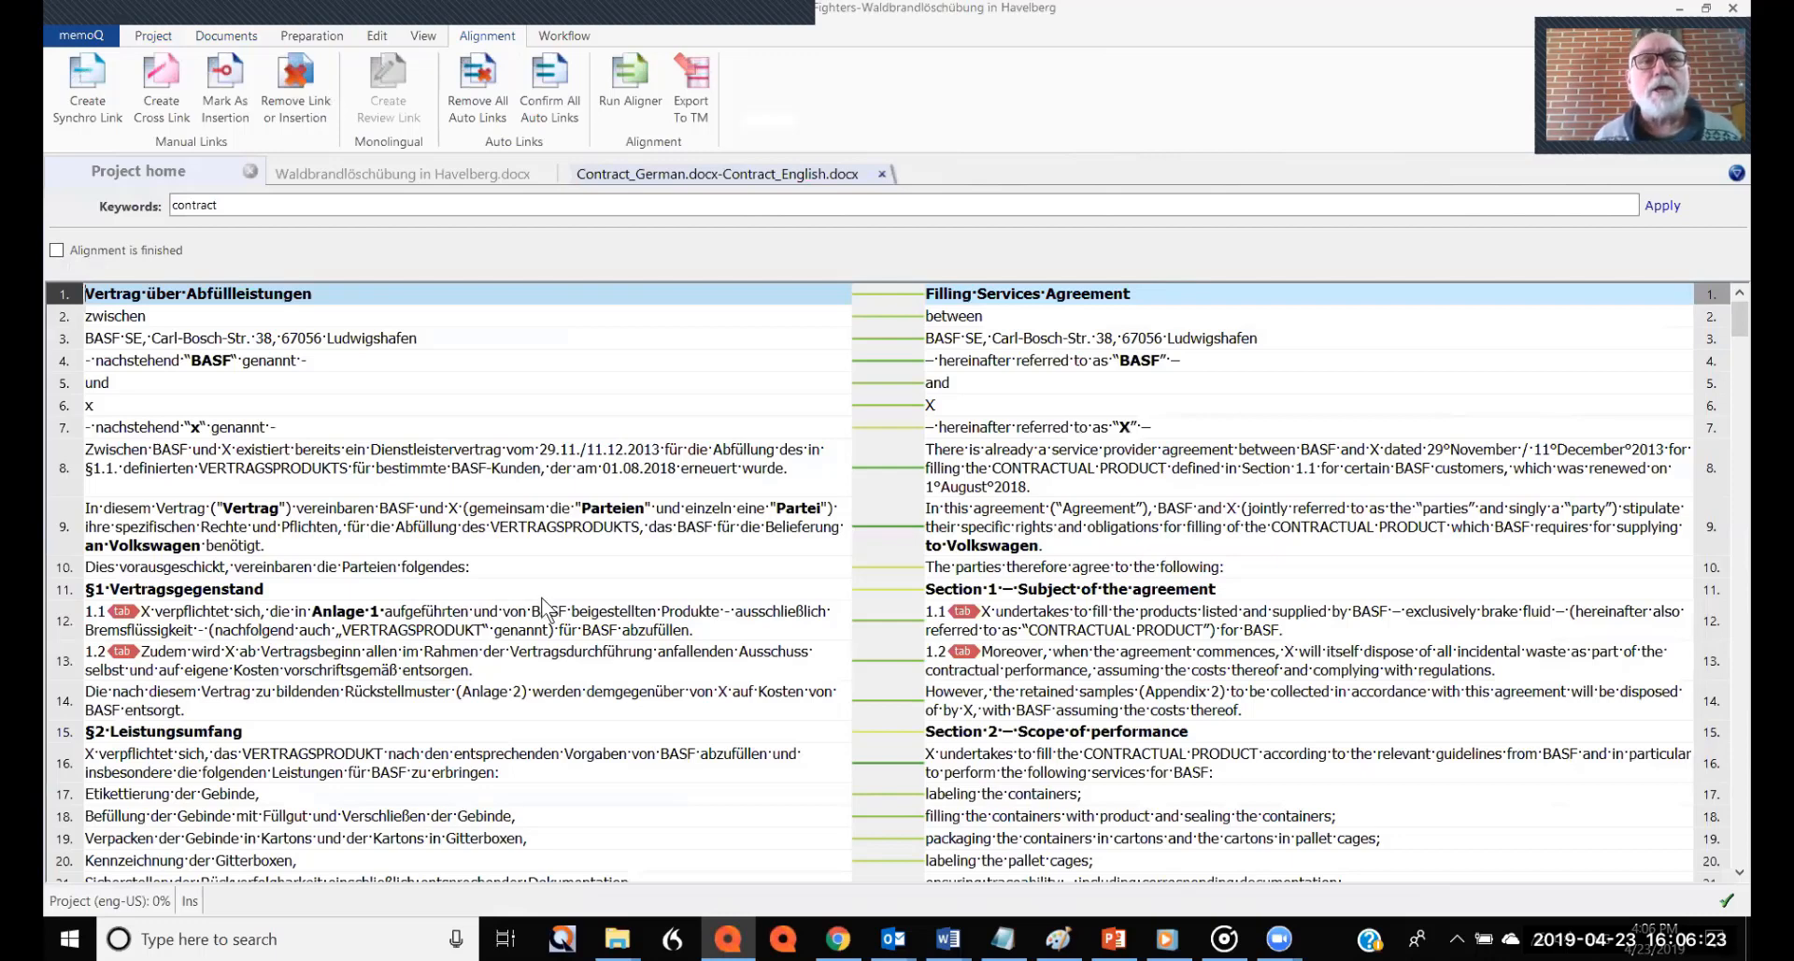
left_click(884, 176)
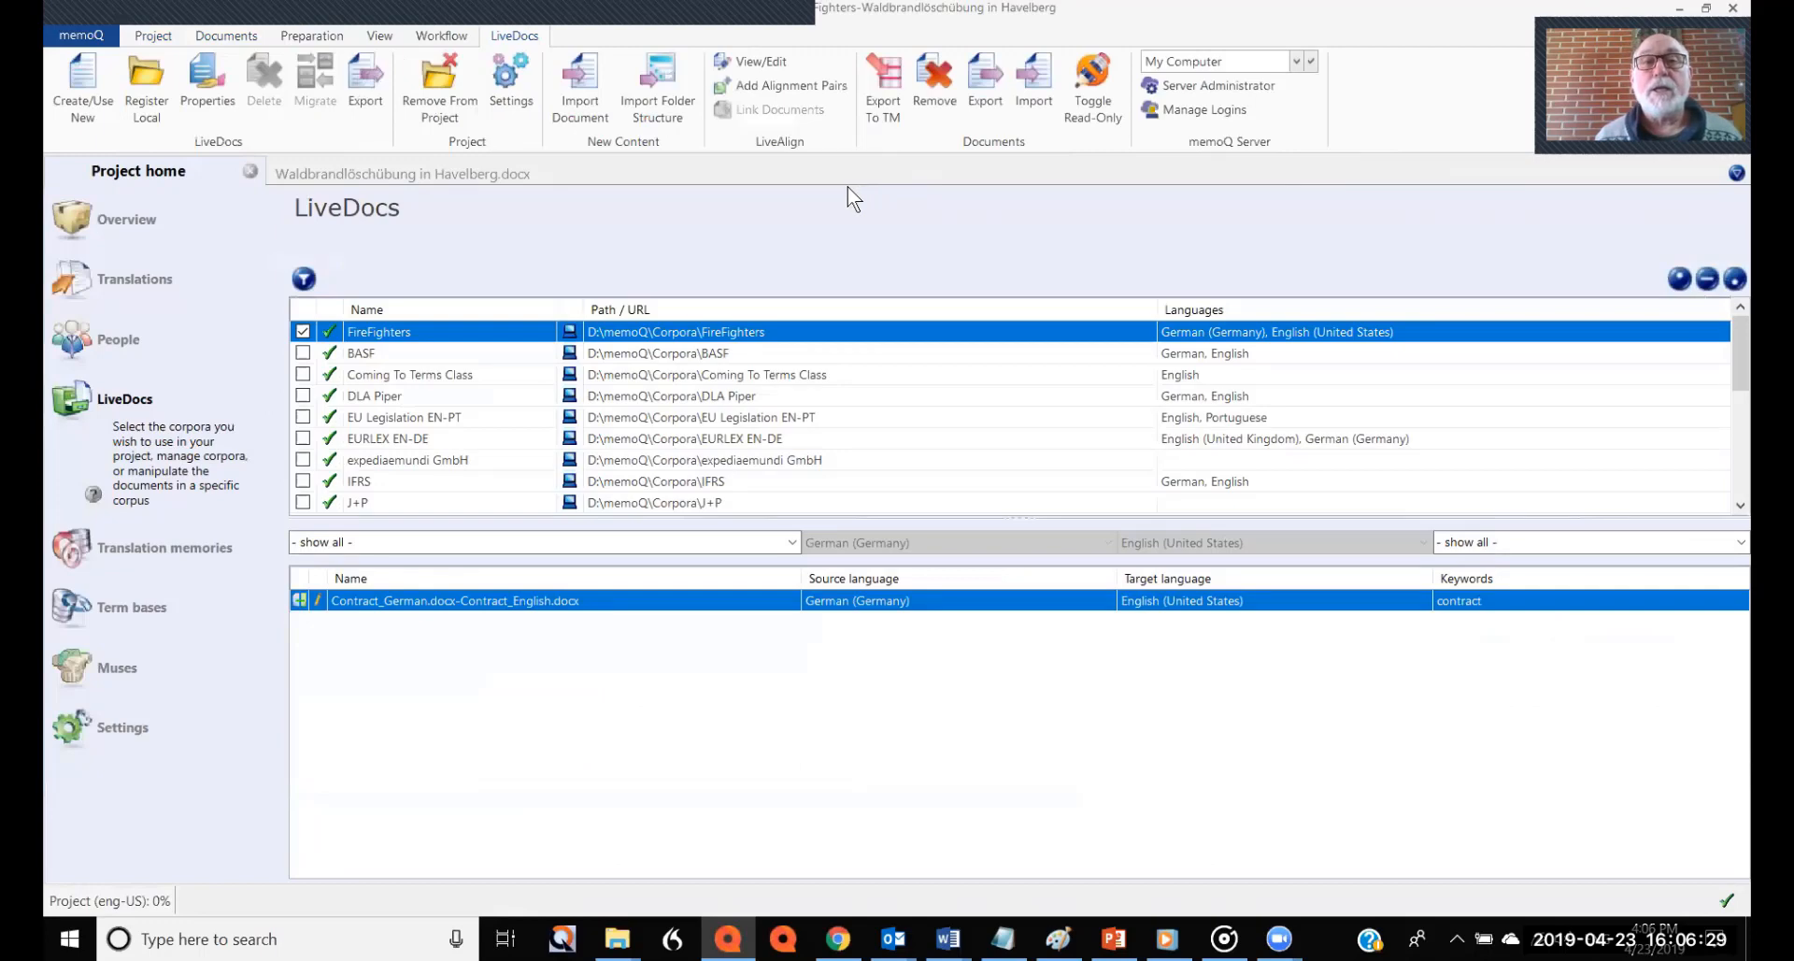
Start a new set of alignment pairs for the FireFighters corpus and import the DE subfolder of 2 align as its source documents
left_click(781, 84)
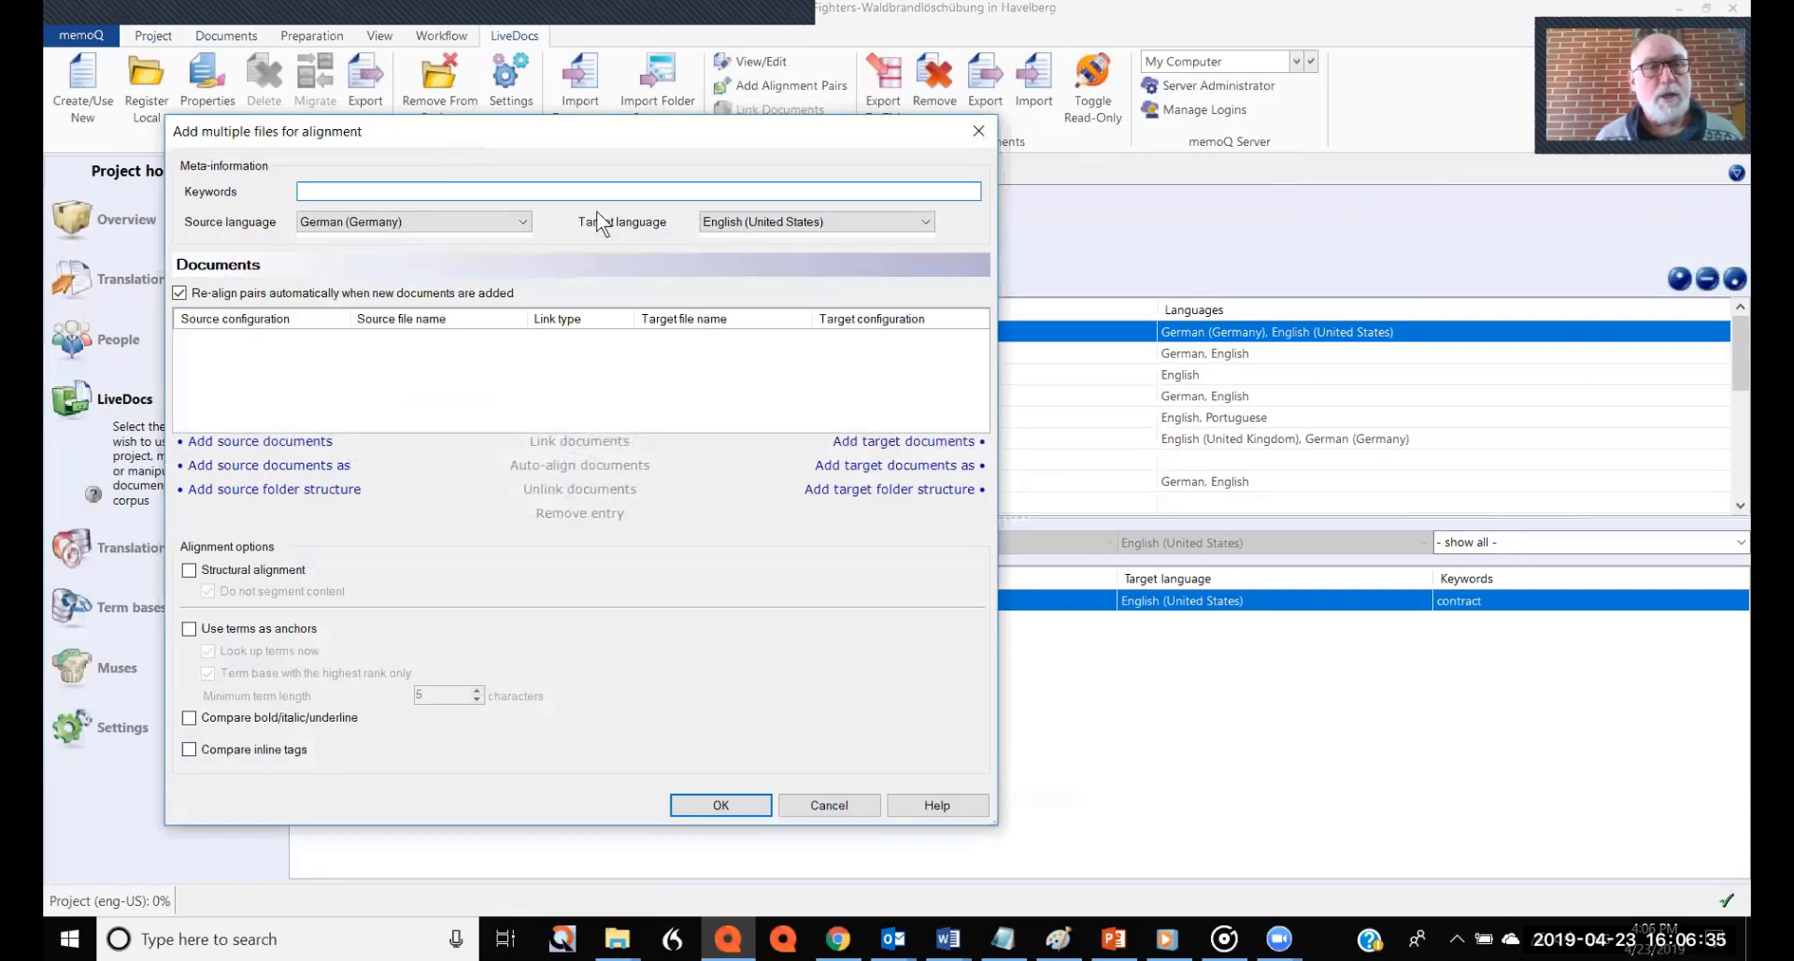
left_click(251, 491)
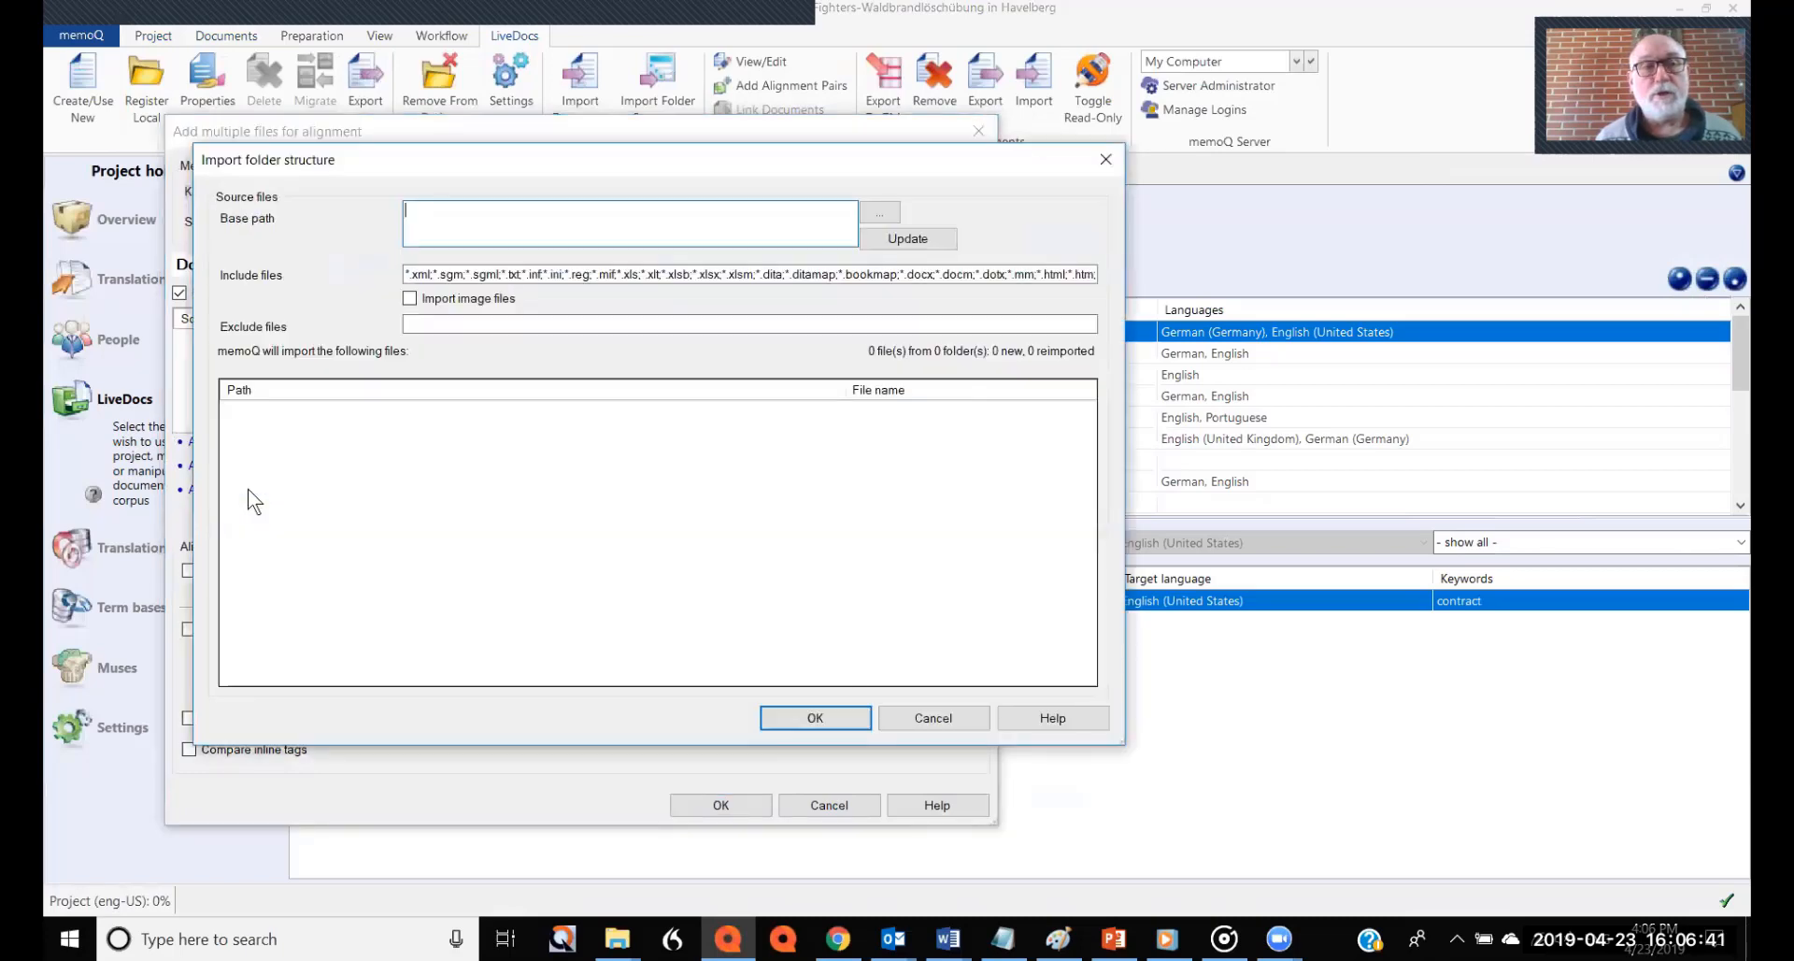
left_click(878, 213)
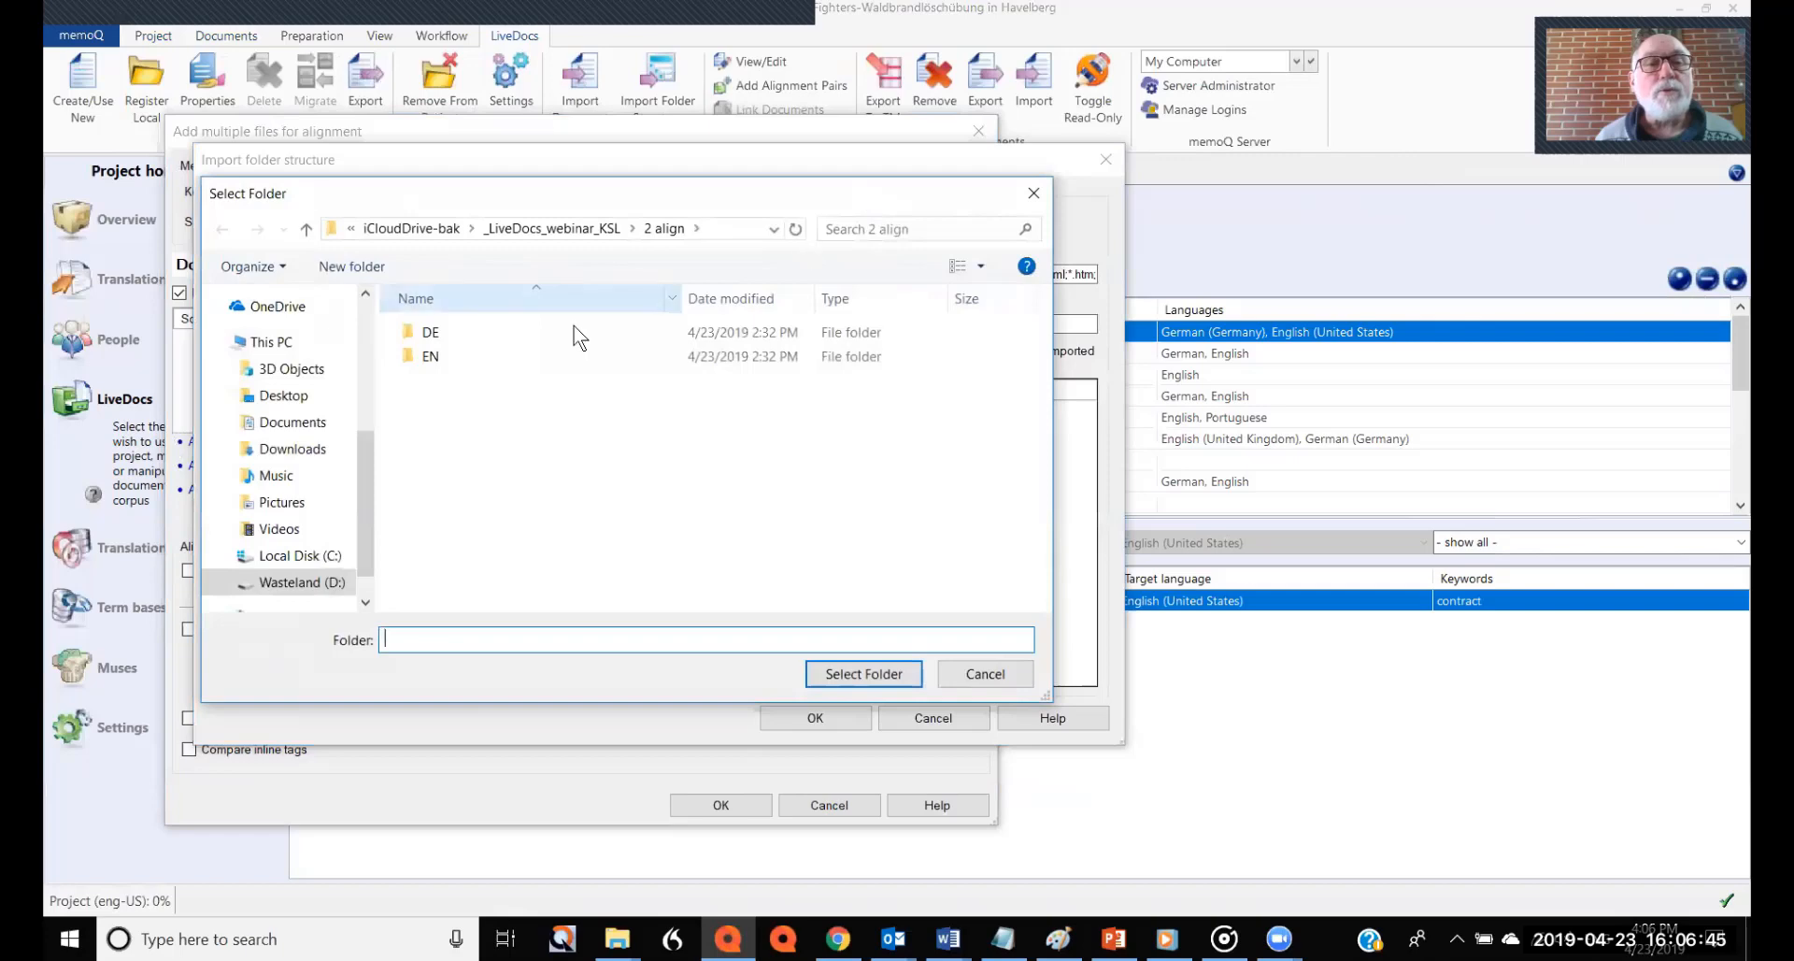
left_click(448, 339)
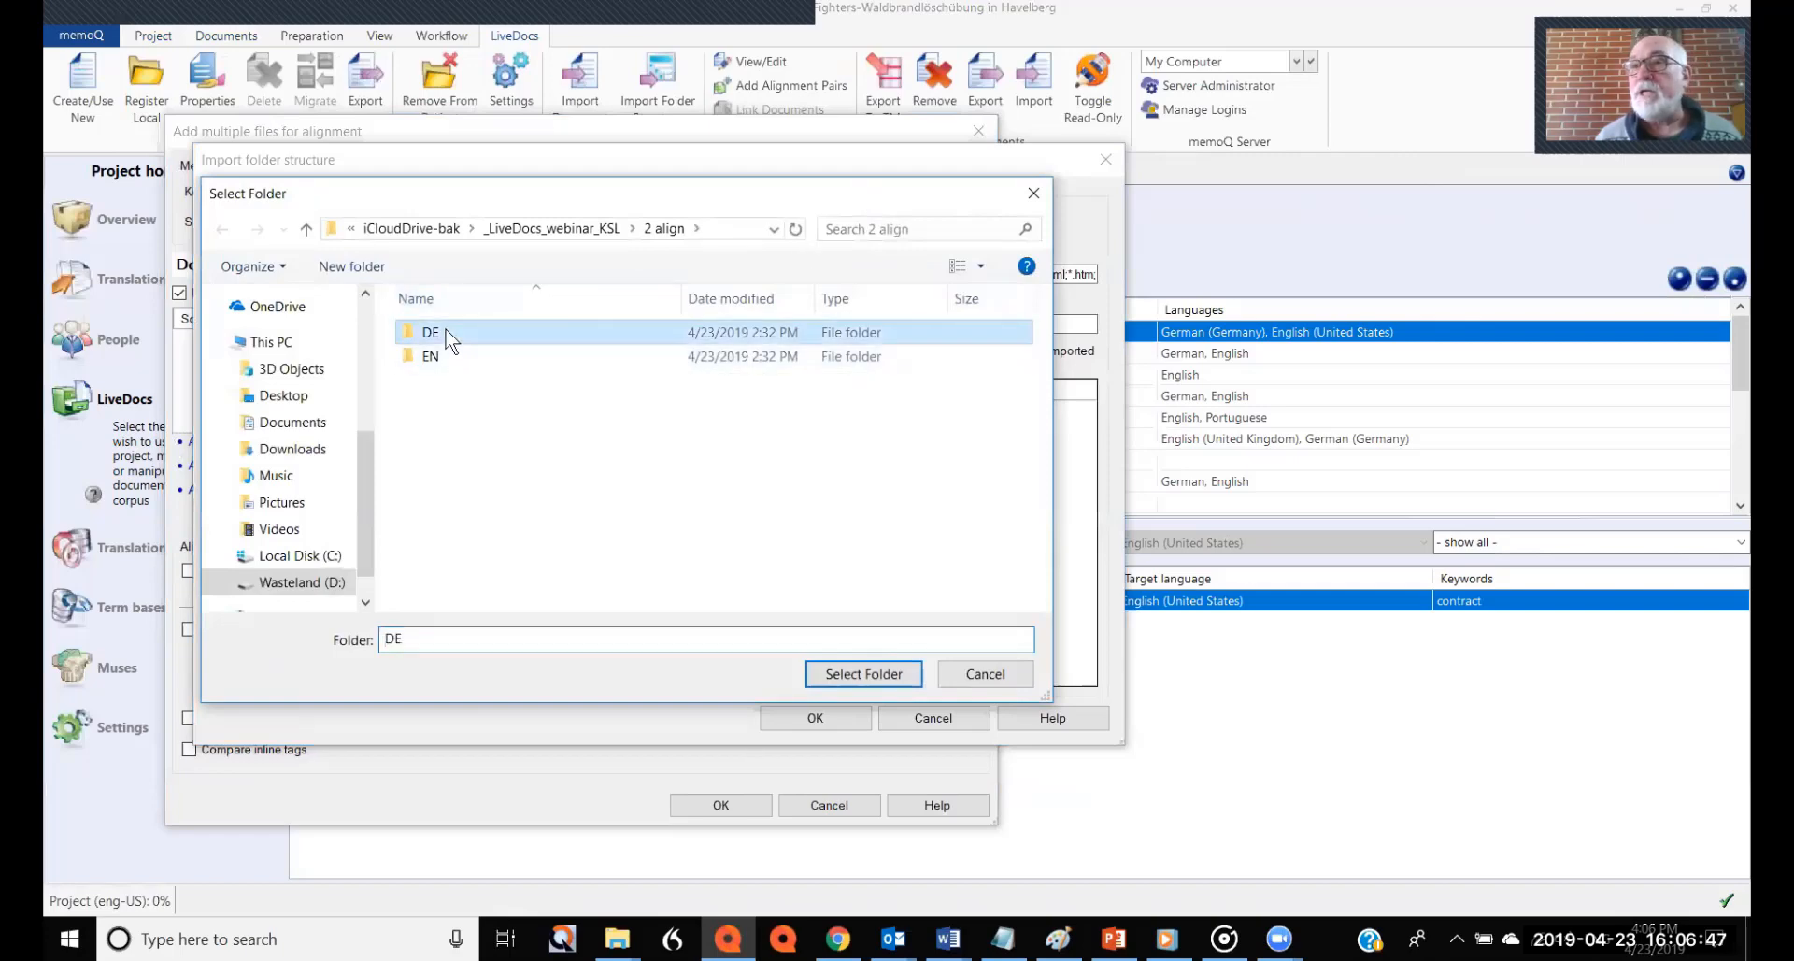
left_click(870, 675)
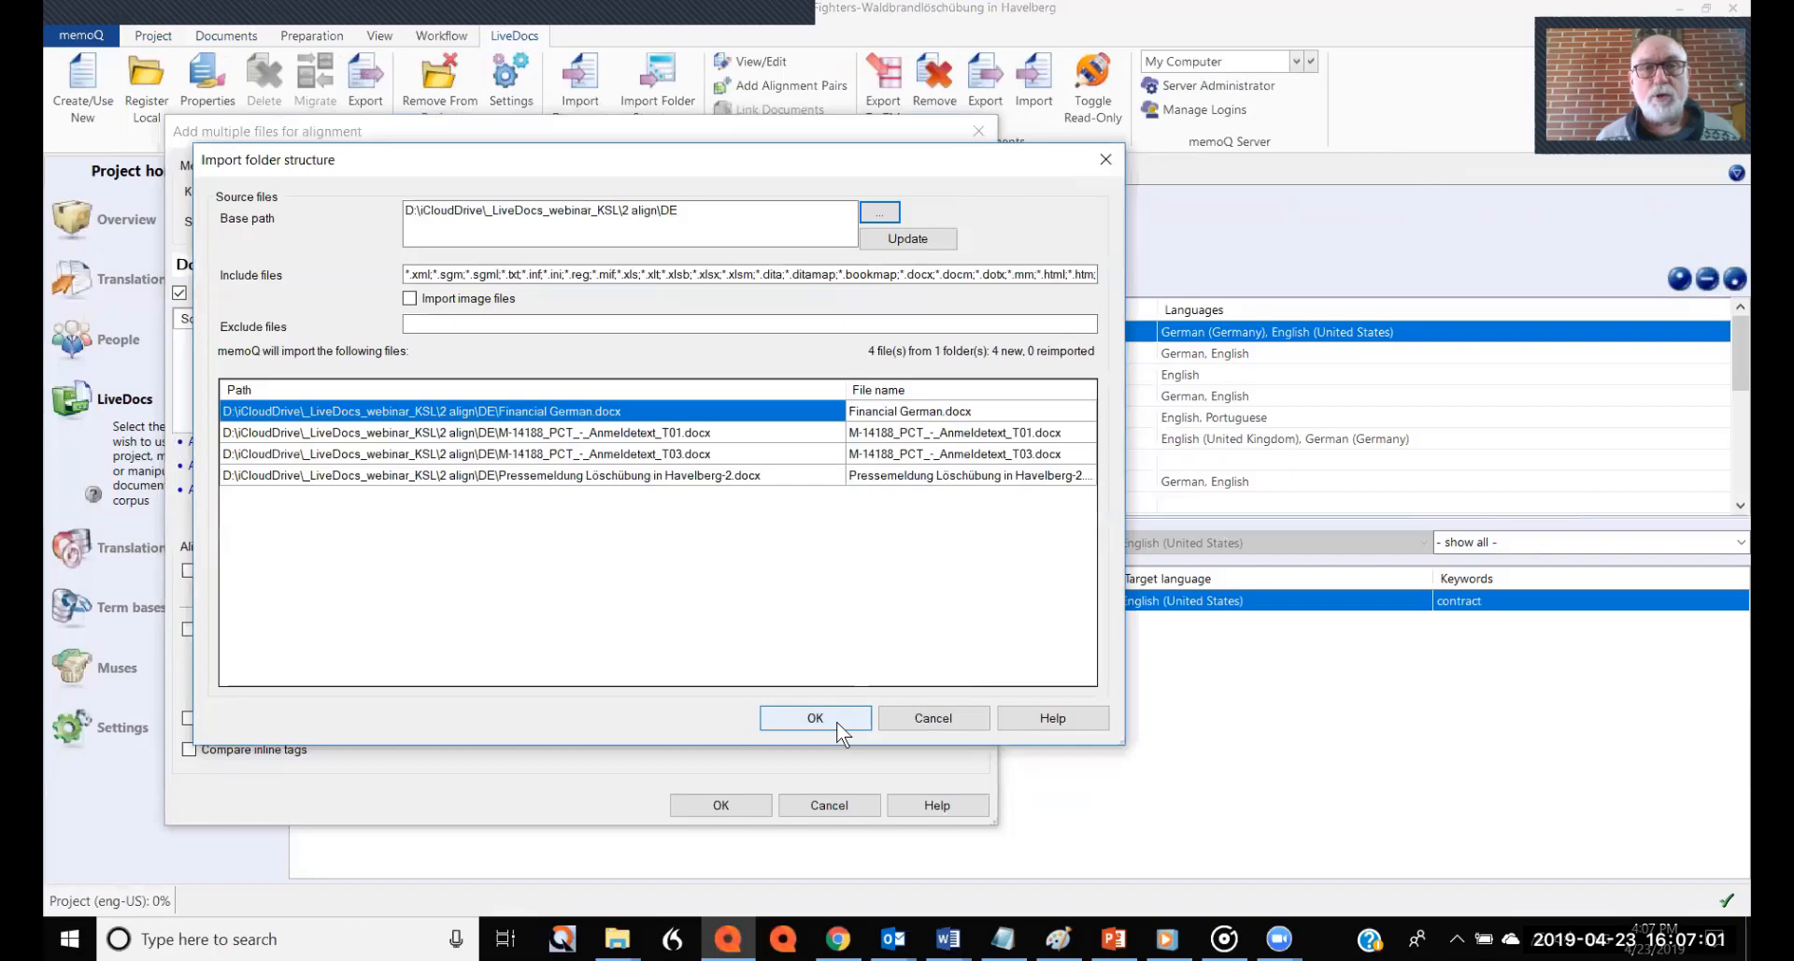
left_click(665, 454)
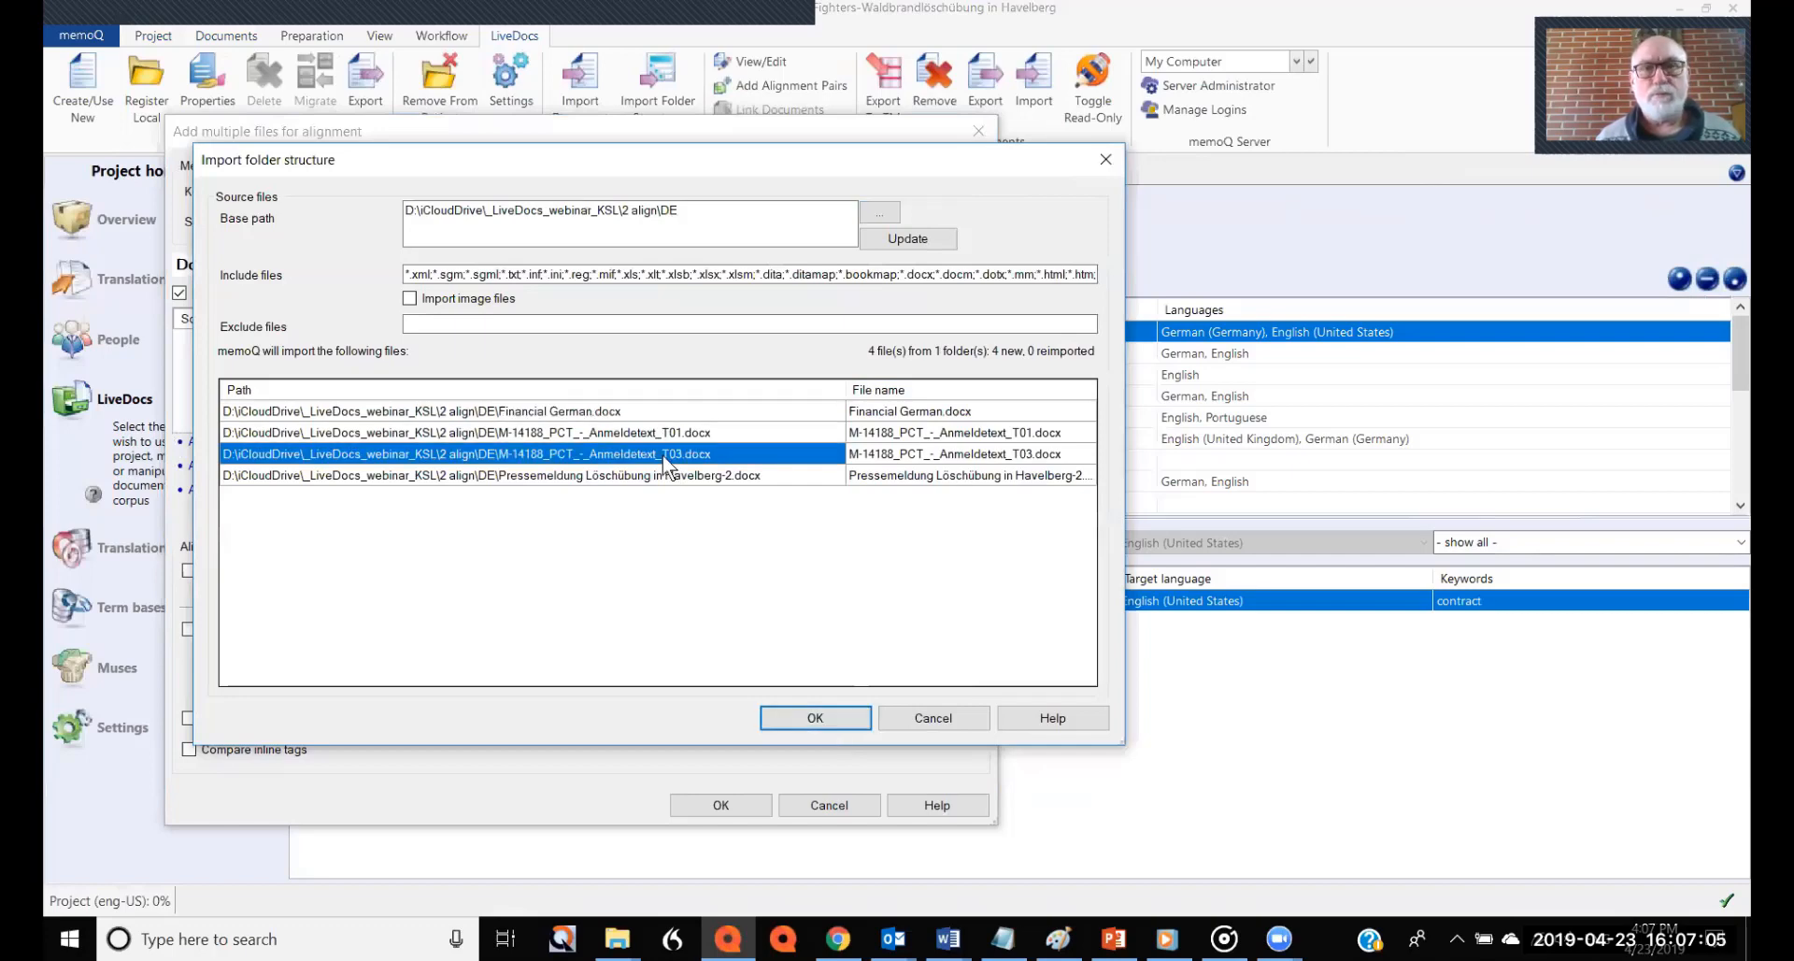
left_click(807, 724)
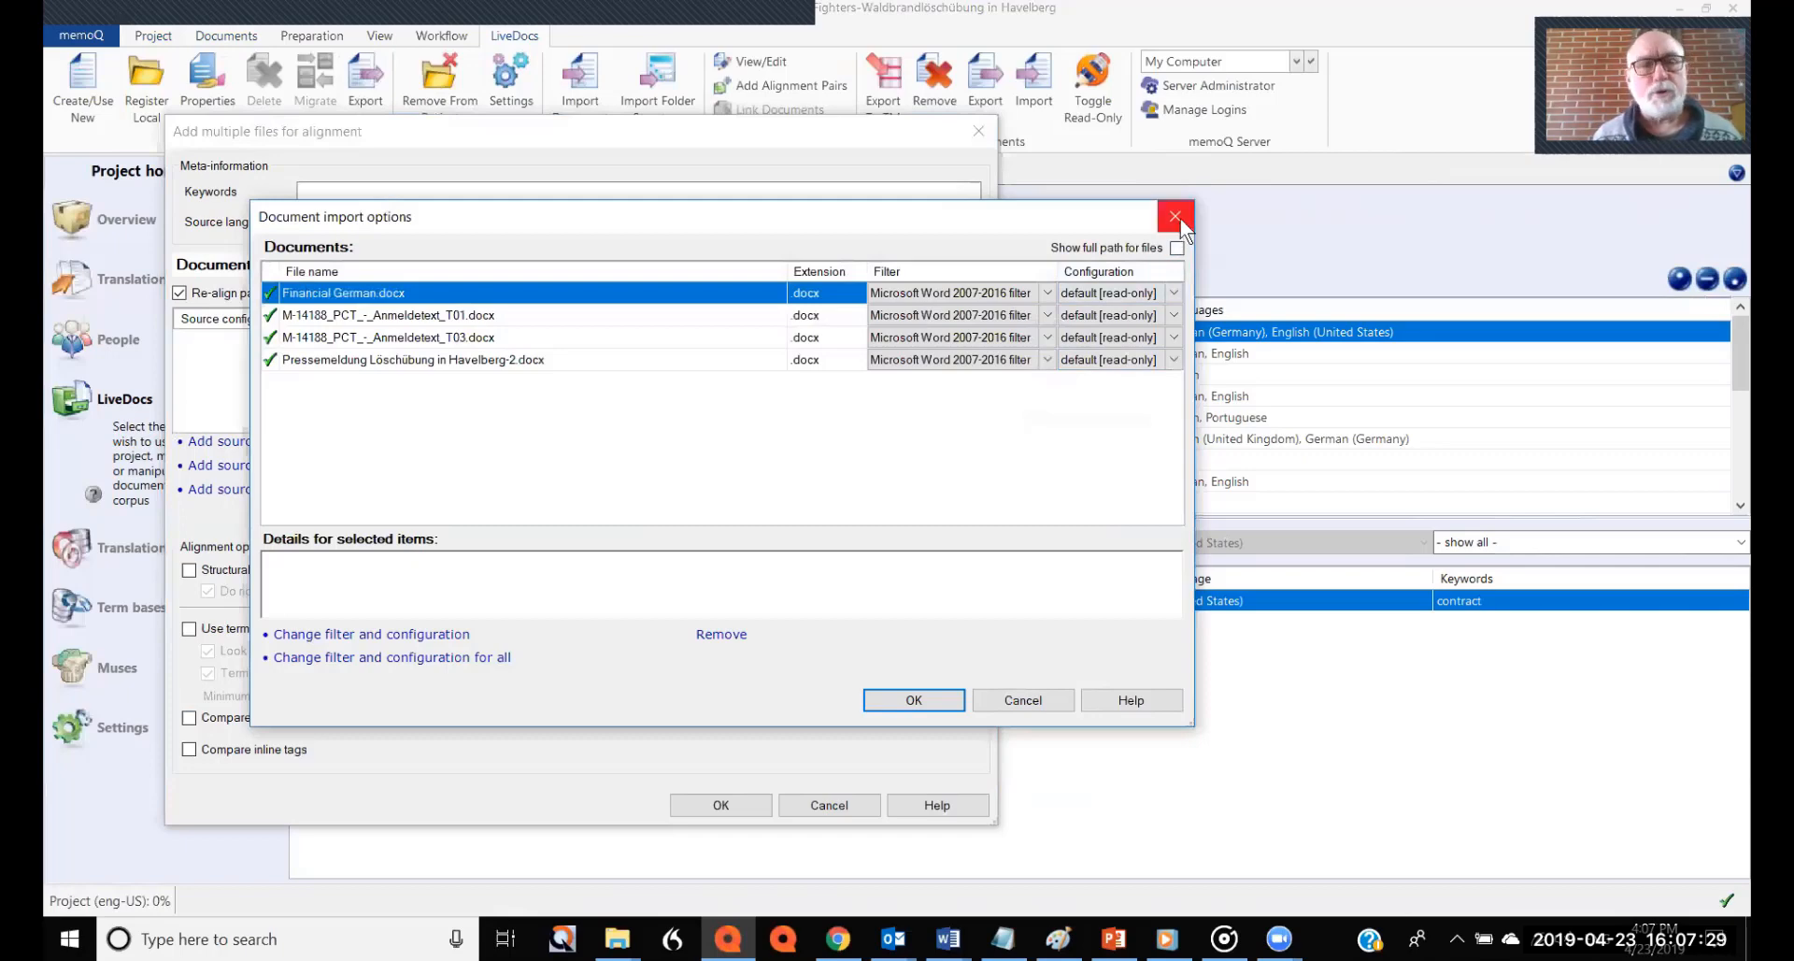
left_click(905, 699)
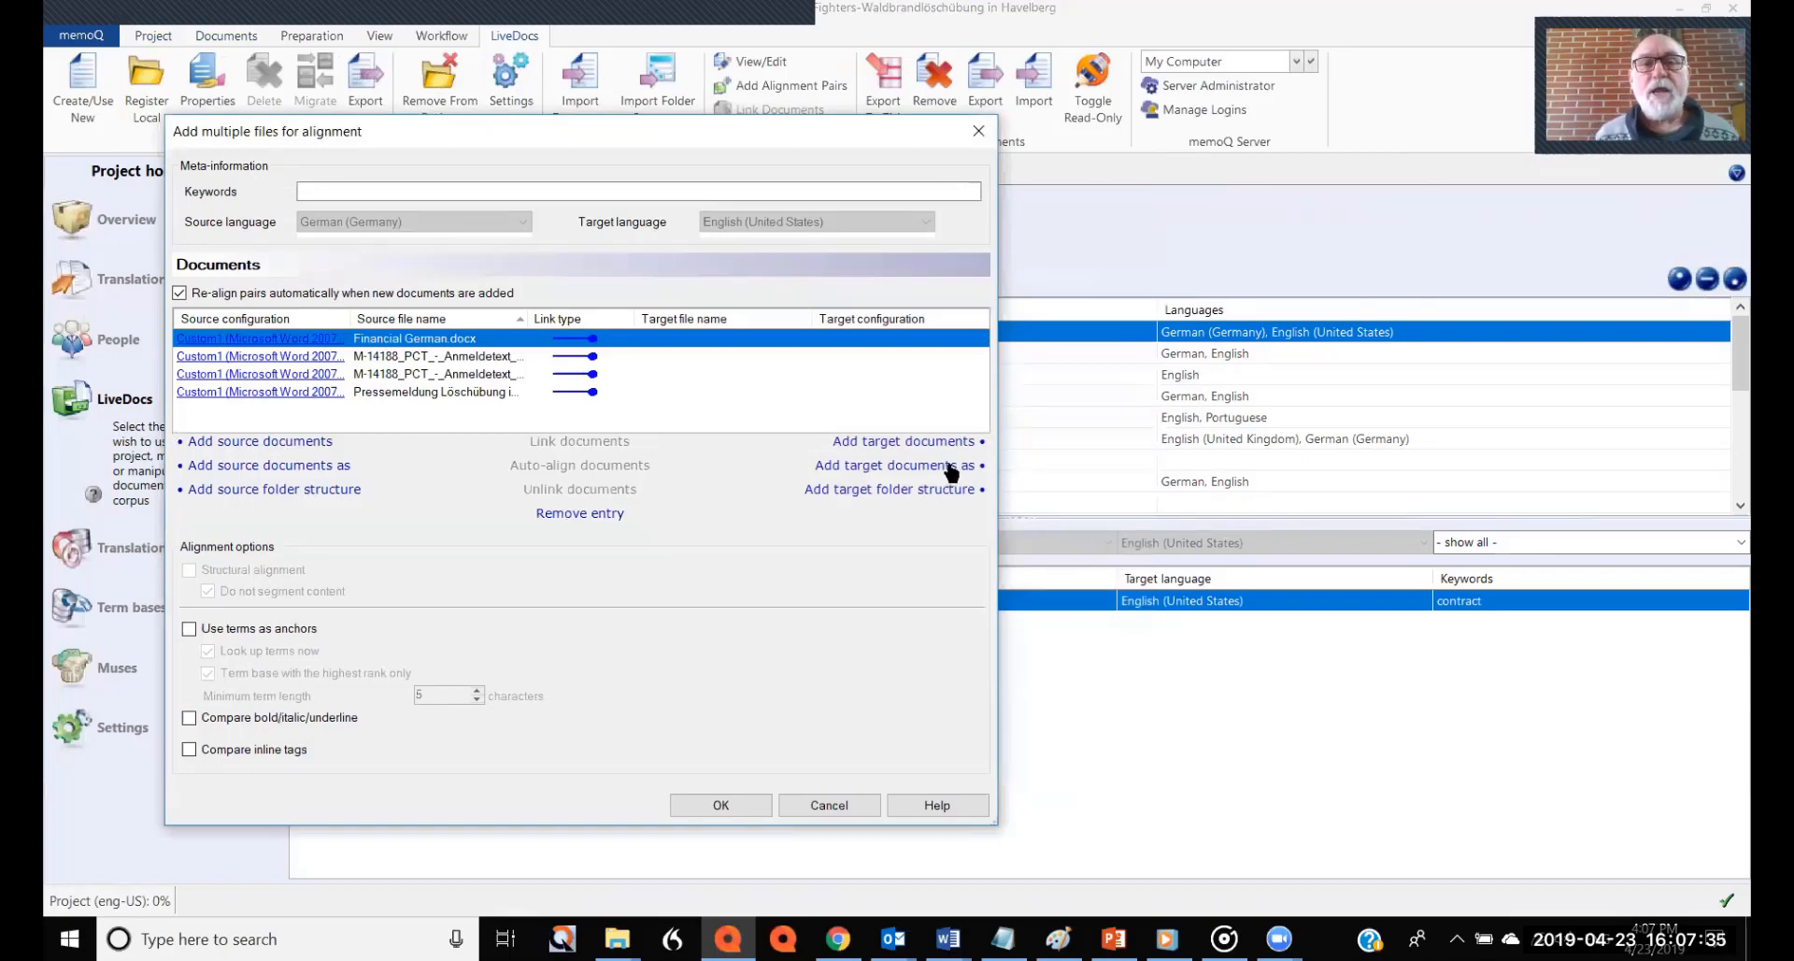
Import the EN subfolder of 2 align as the target documents using the default Word filter configuration
left_click(934, 490)
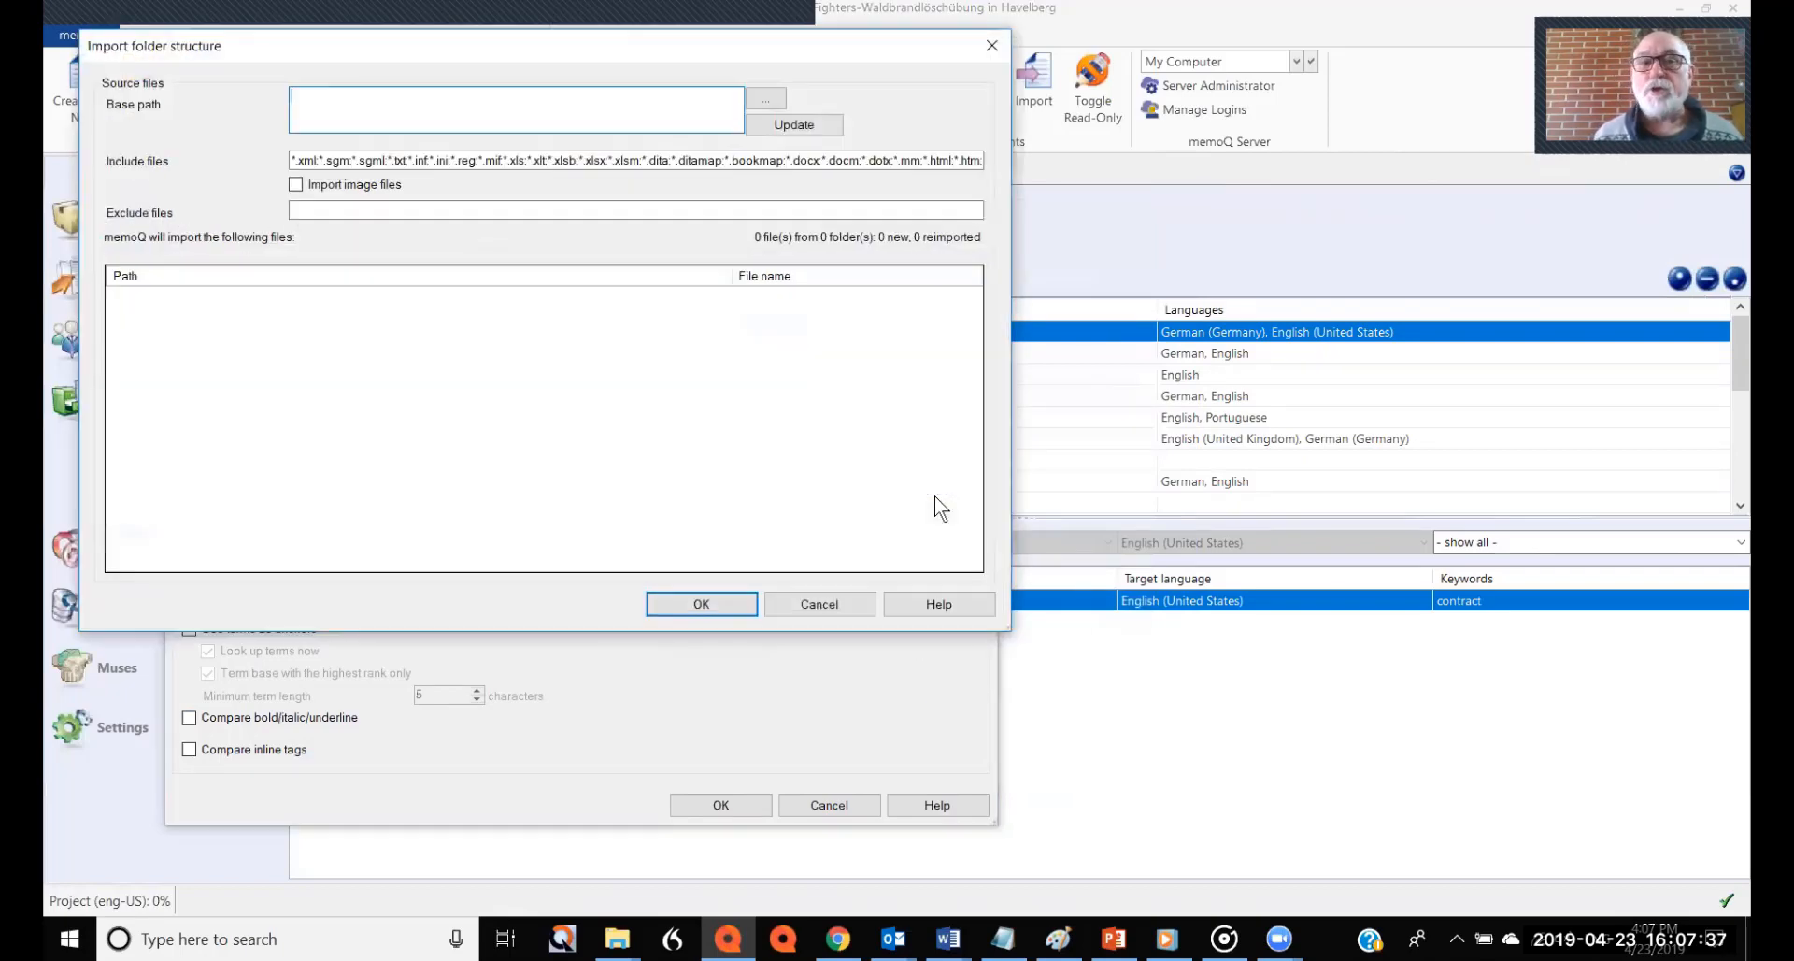
left_click(767, 98)
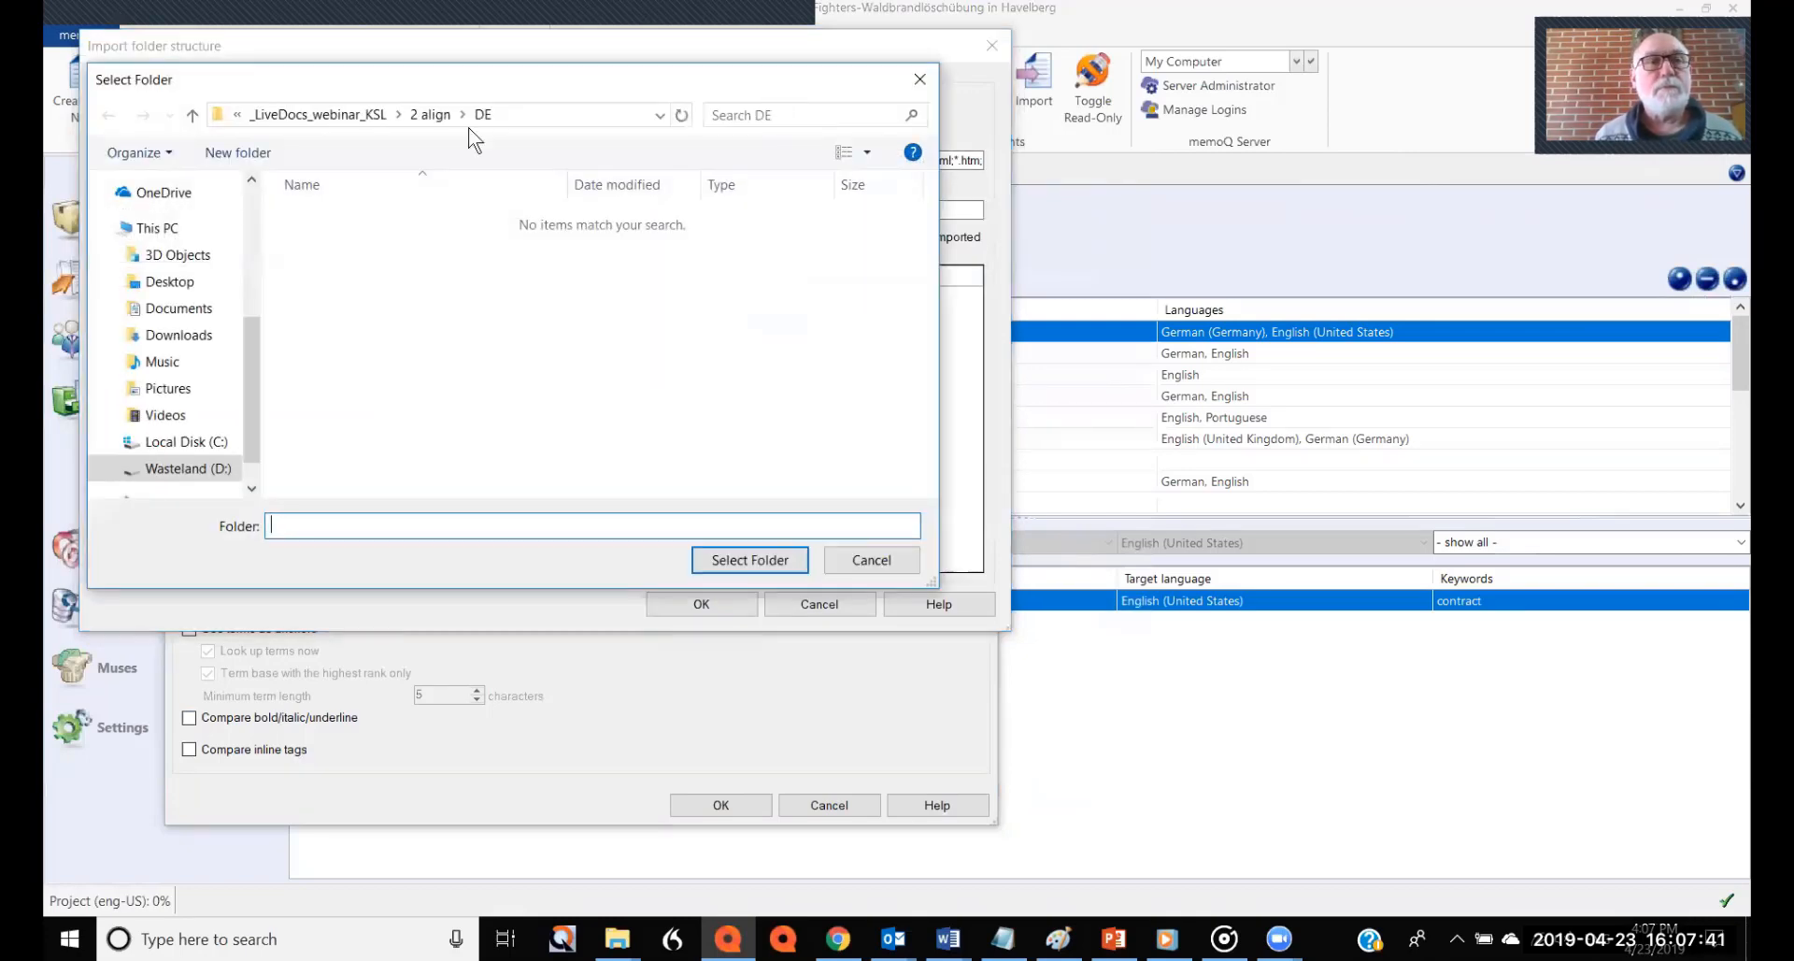
left_click(433, 120)
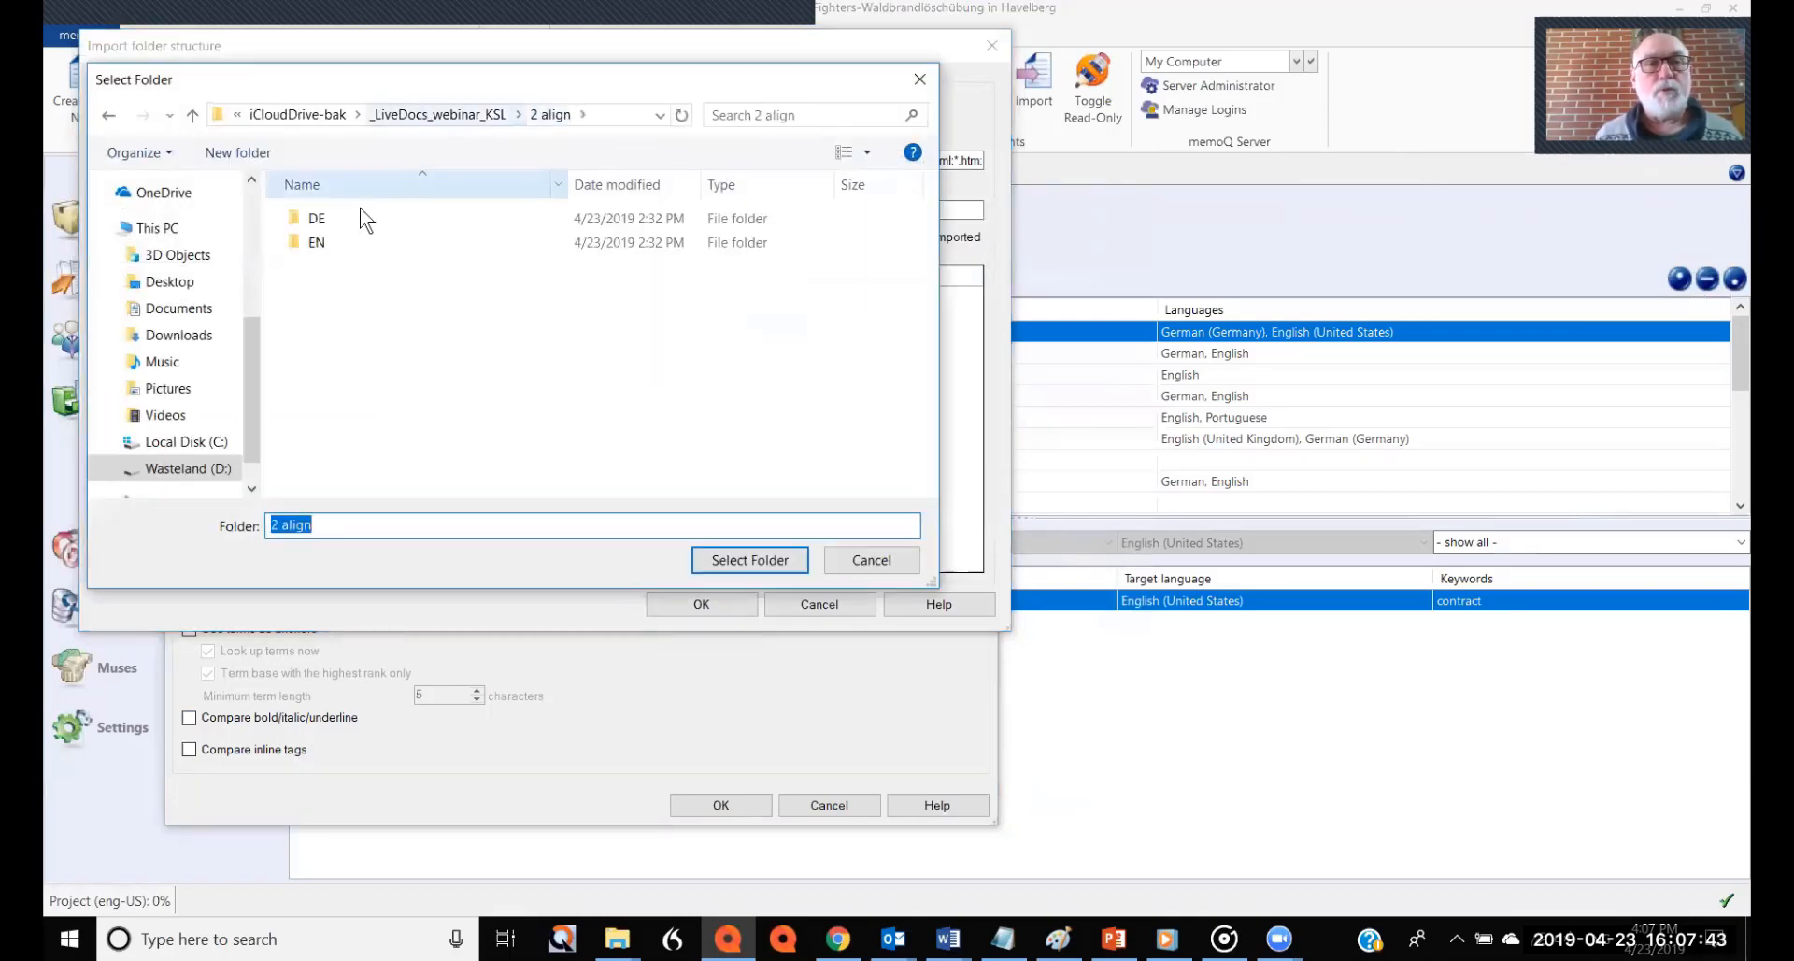
left_click(318, 242)
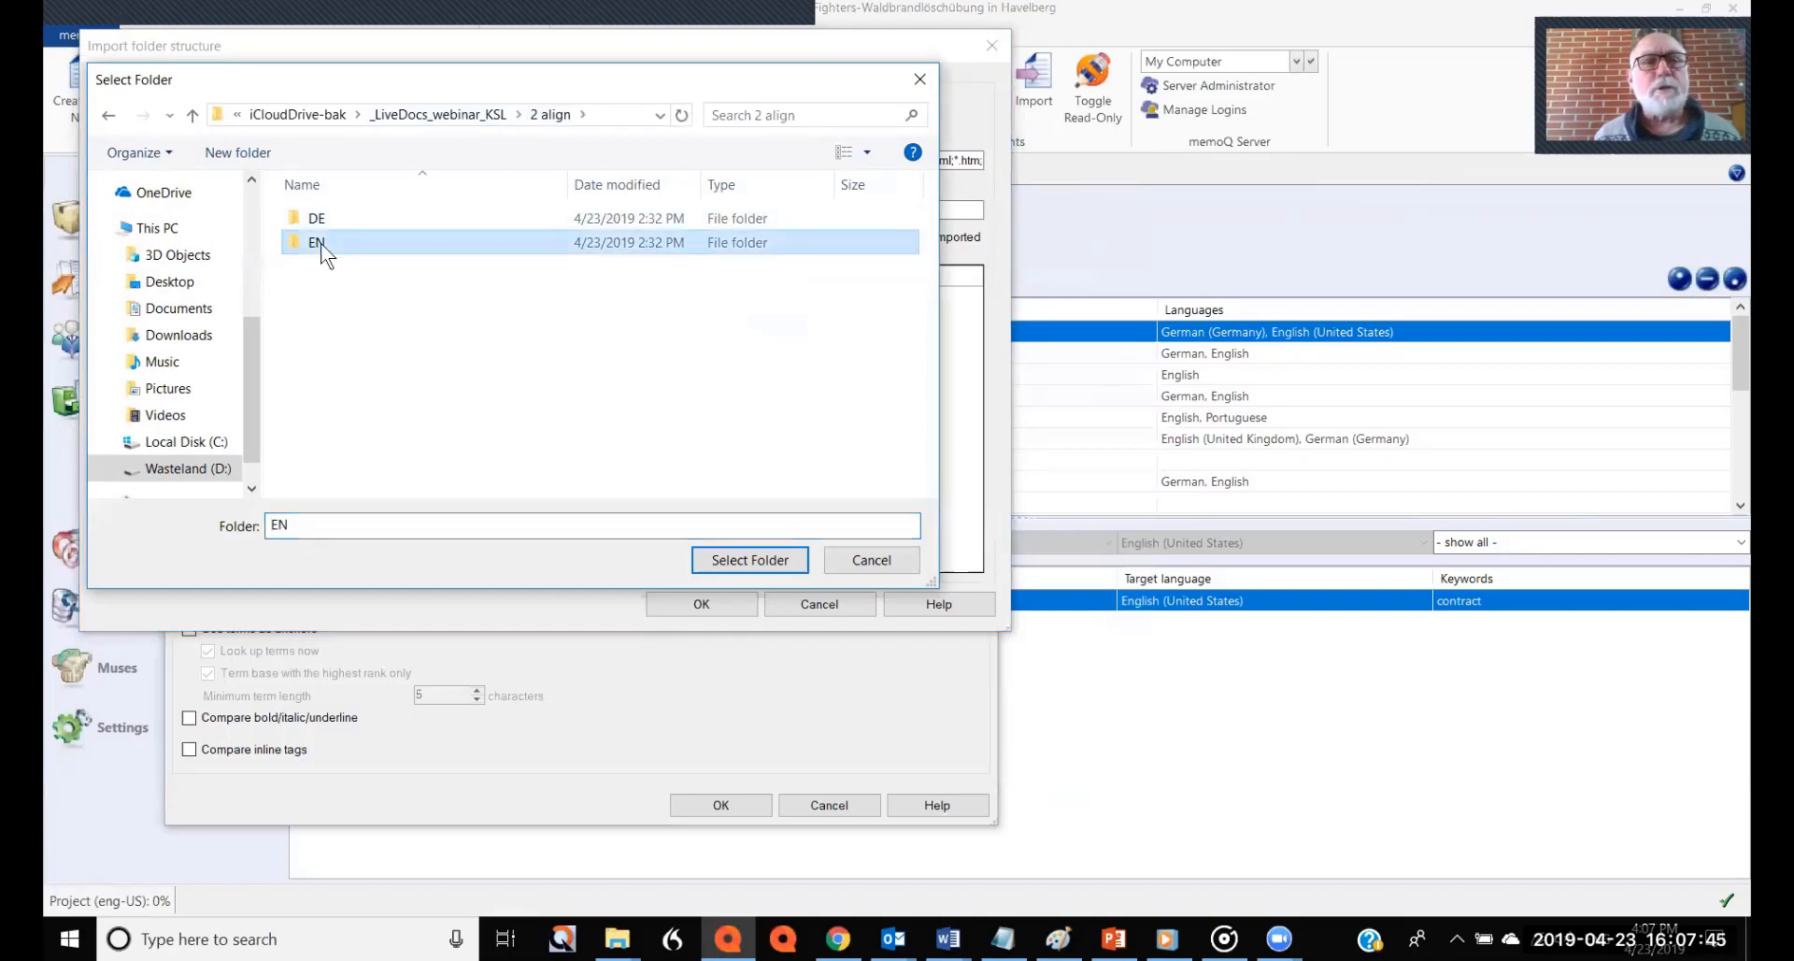
left_click(765, 558)
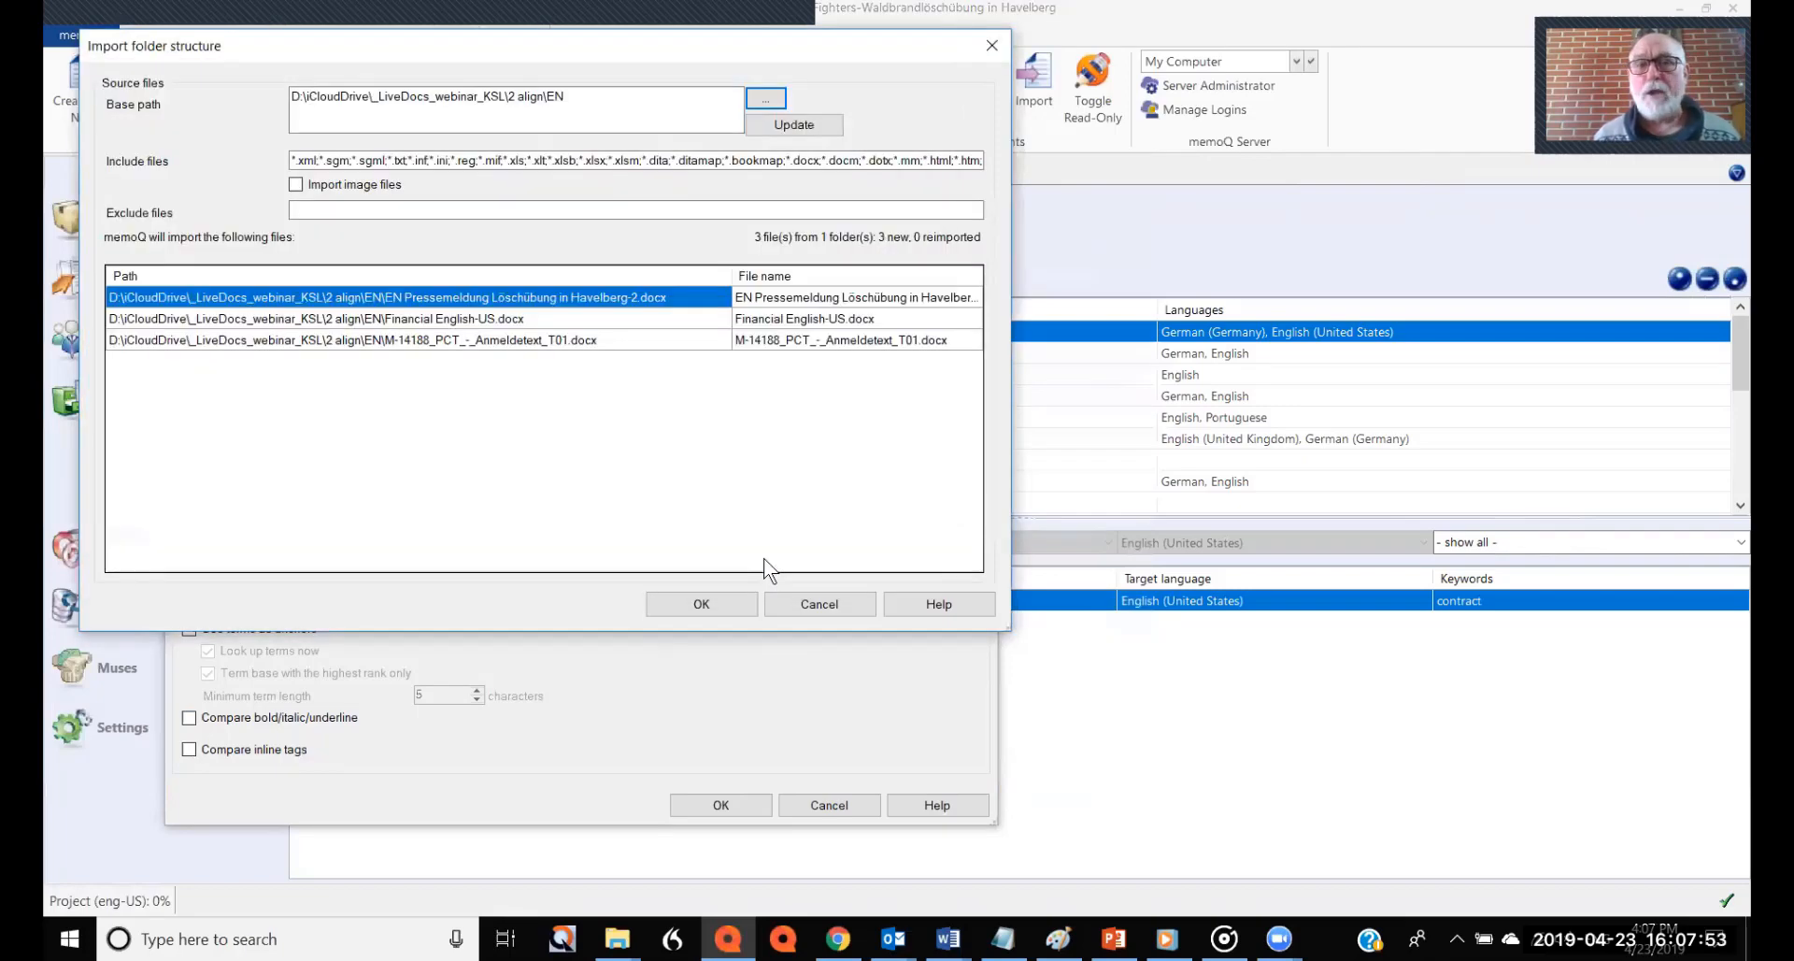
left_click(714, 609)
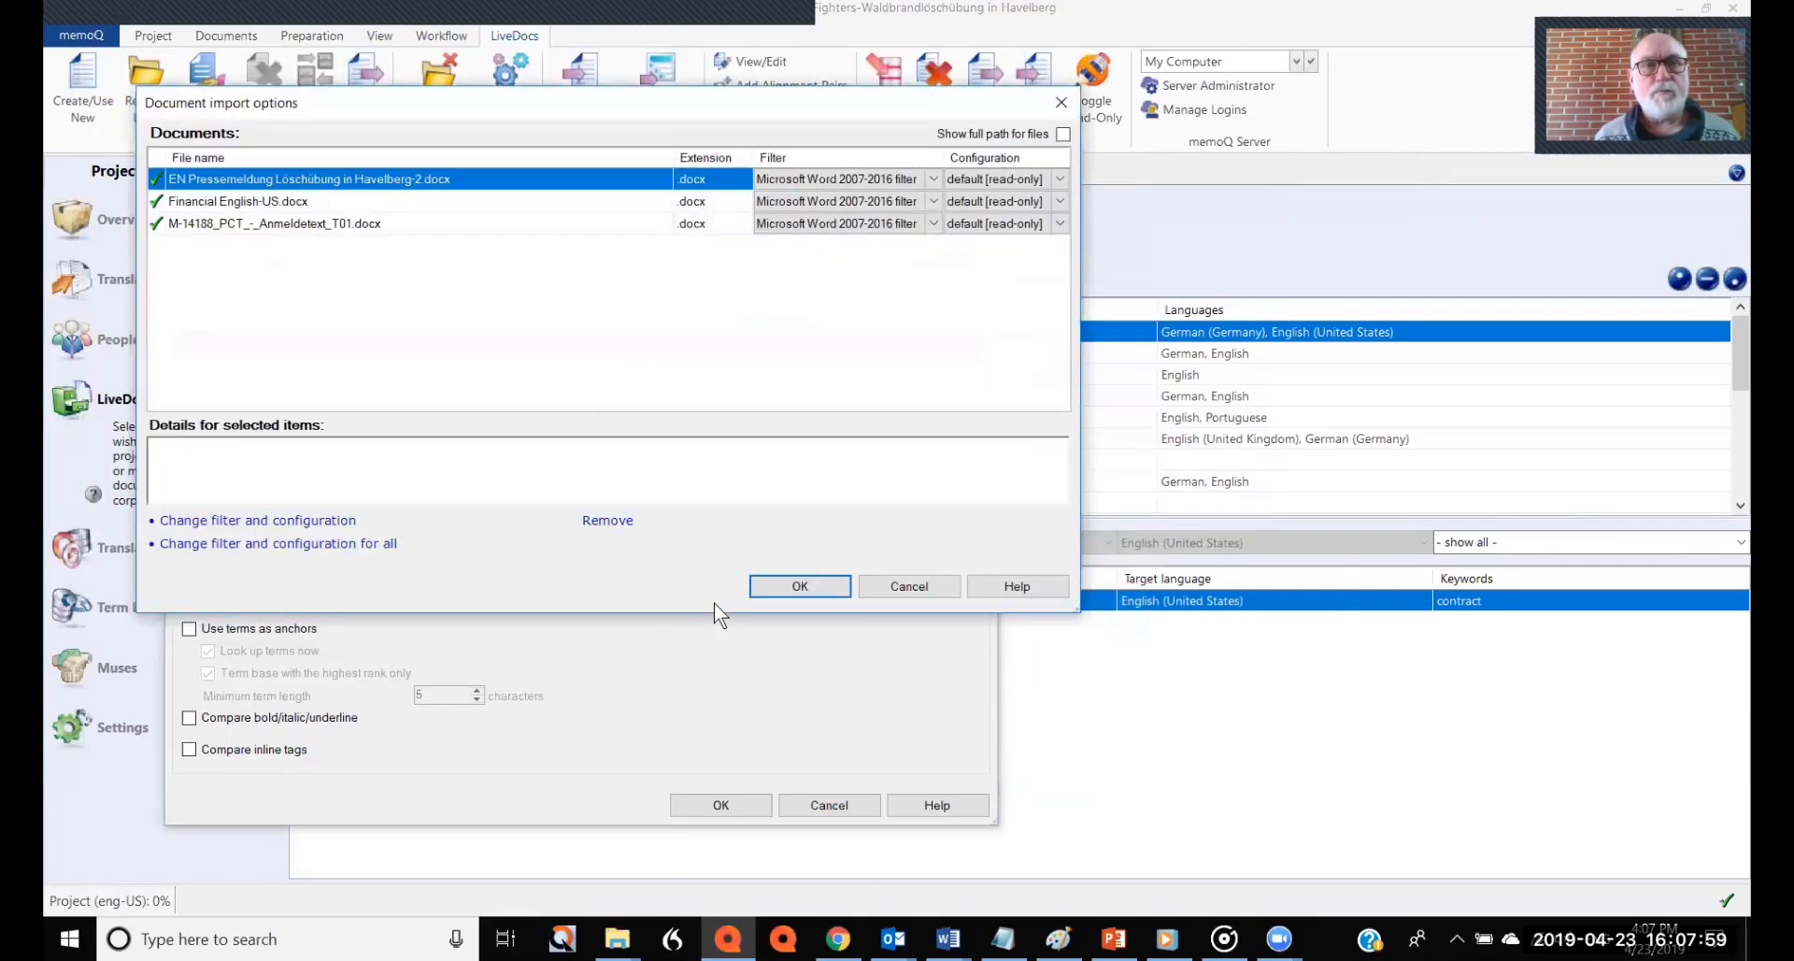
left_click(771, 587)
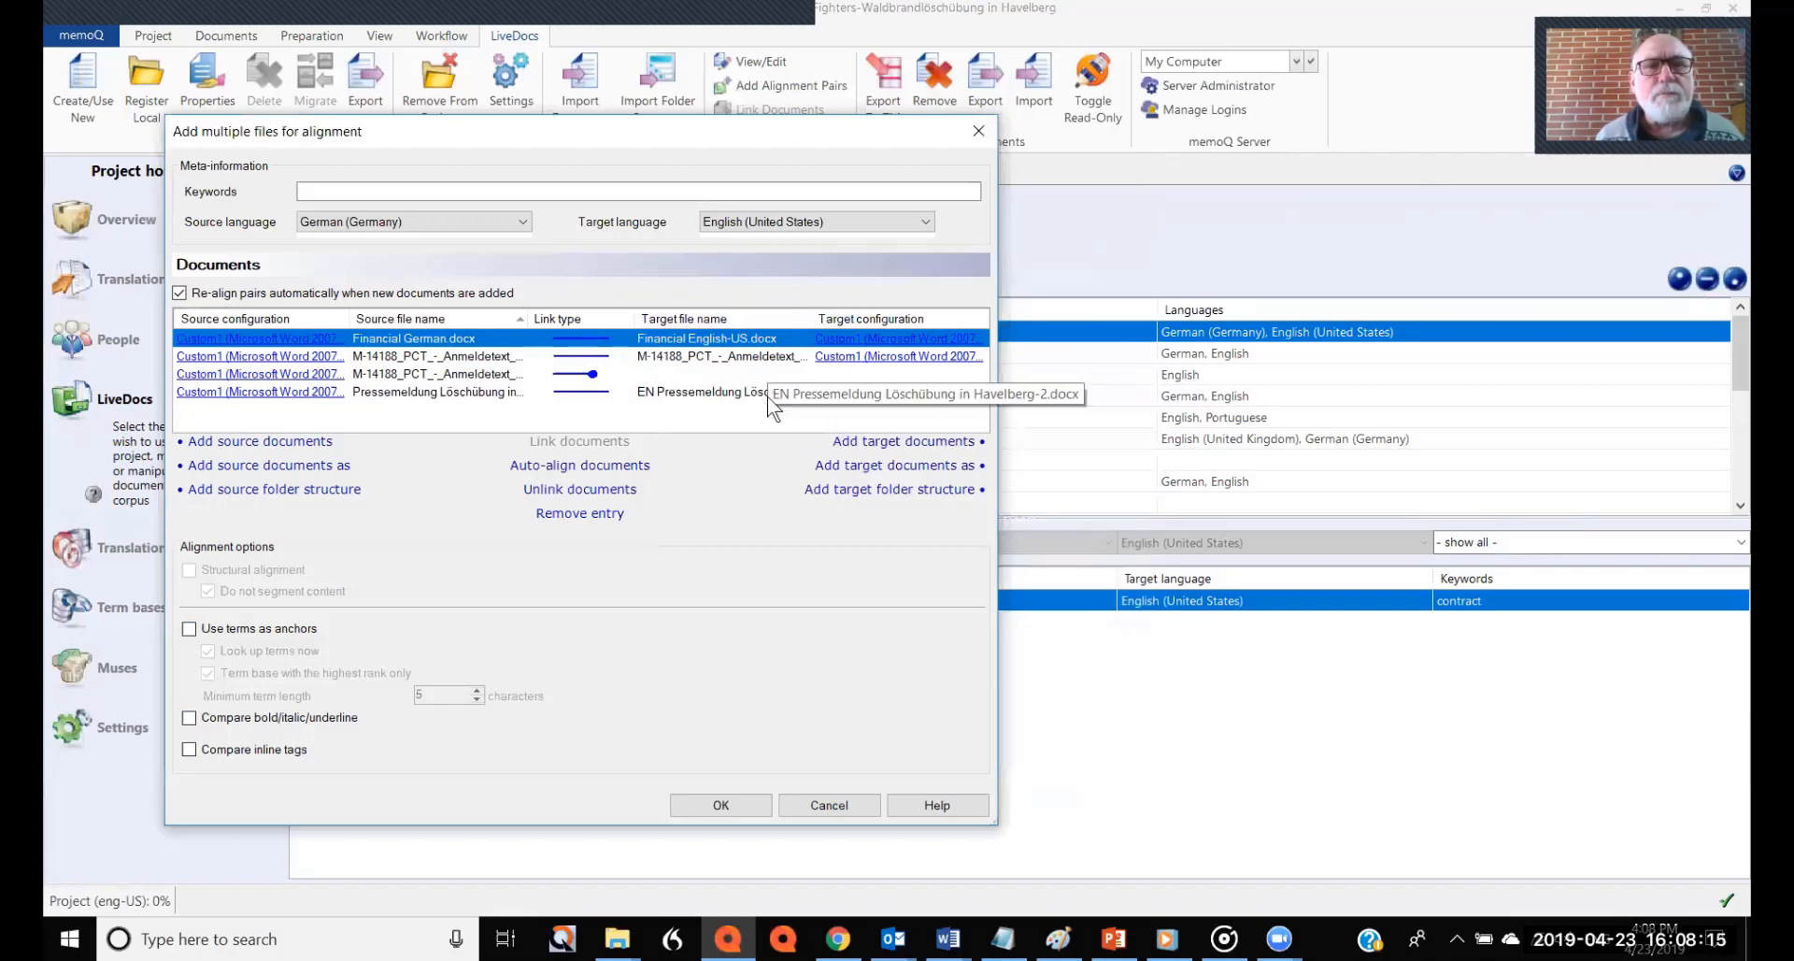
Check the source and target file pairings with widened name columns, and import only the linked pairs into the FireFighters corpus
left_click(707, 393)
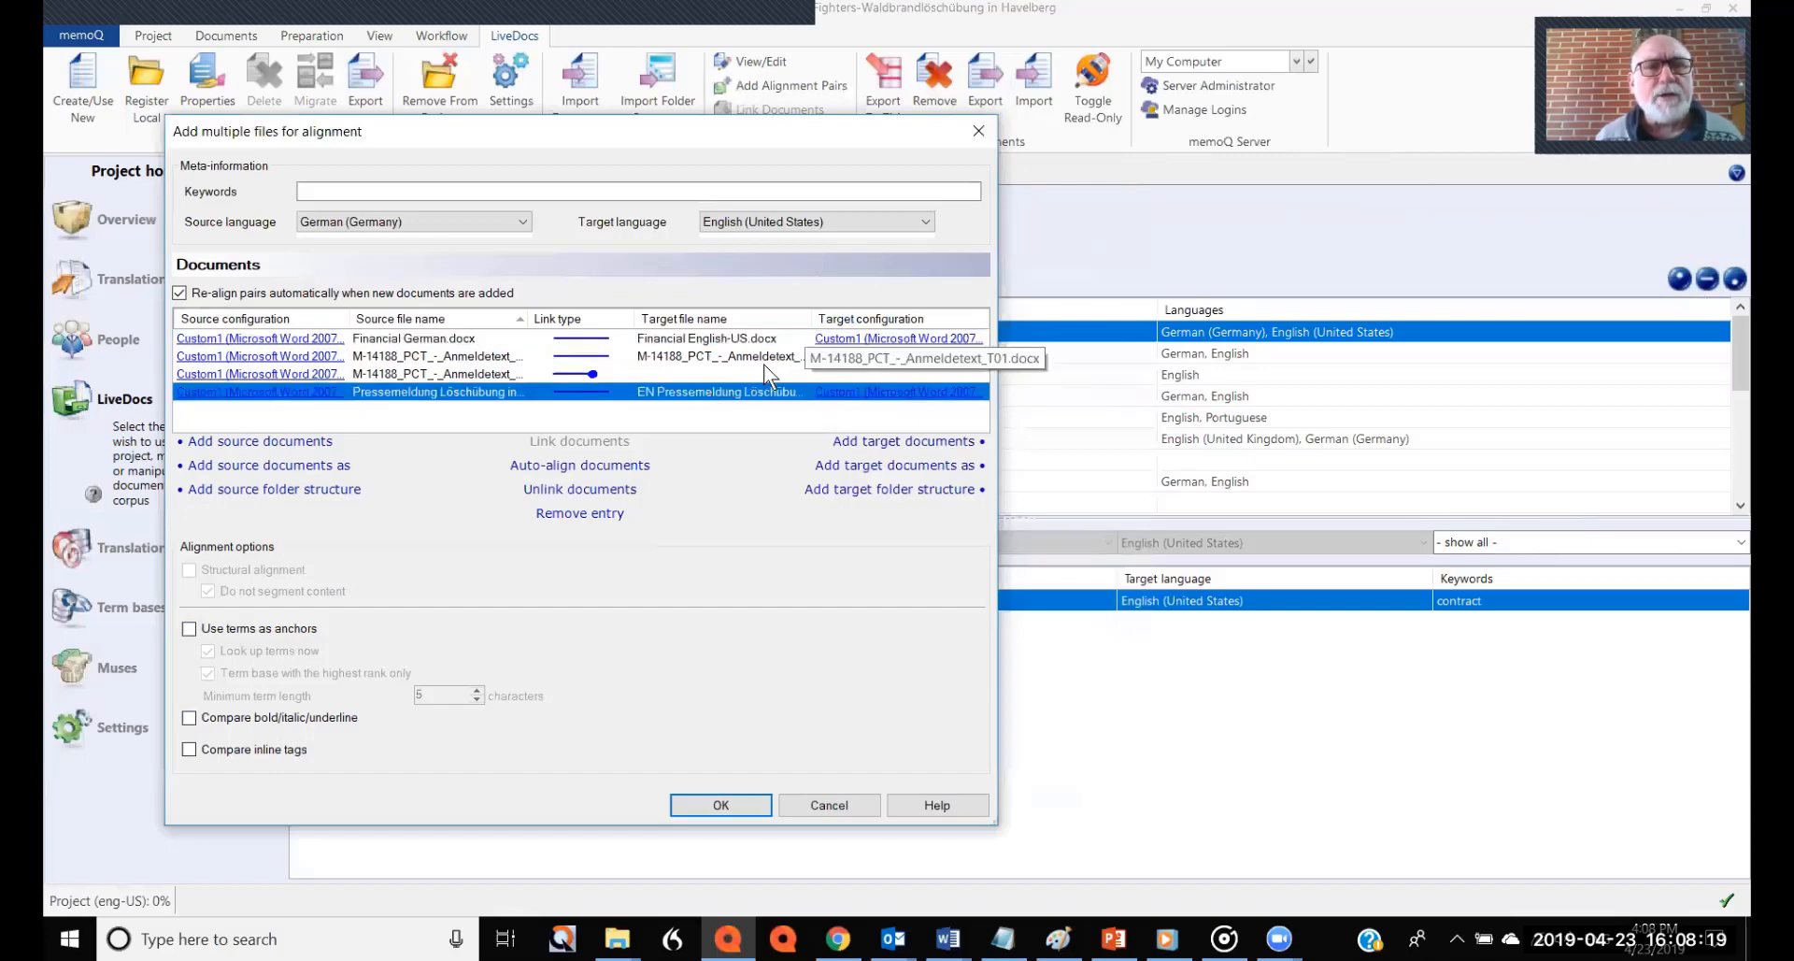
left_click(738, 356)
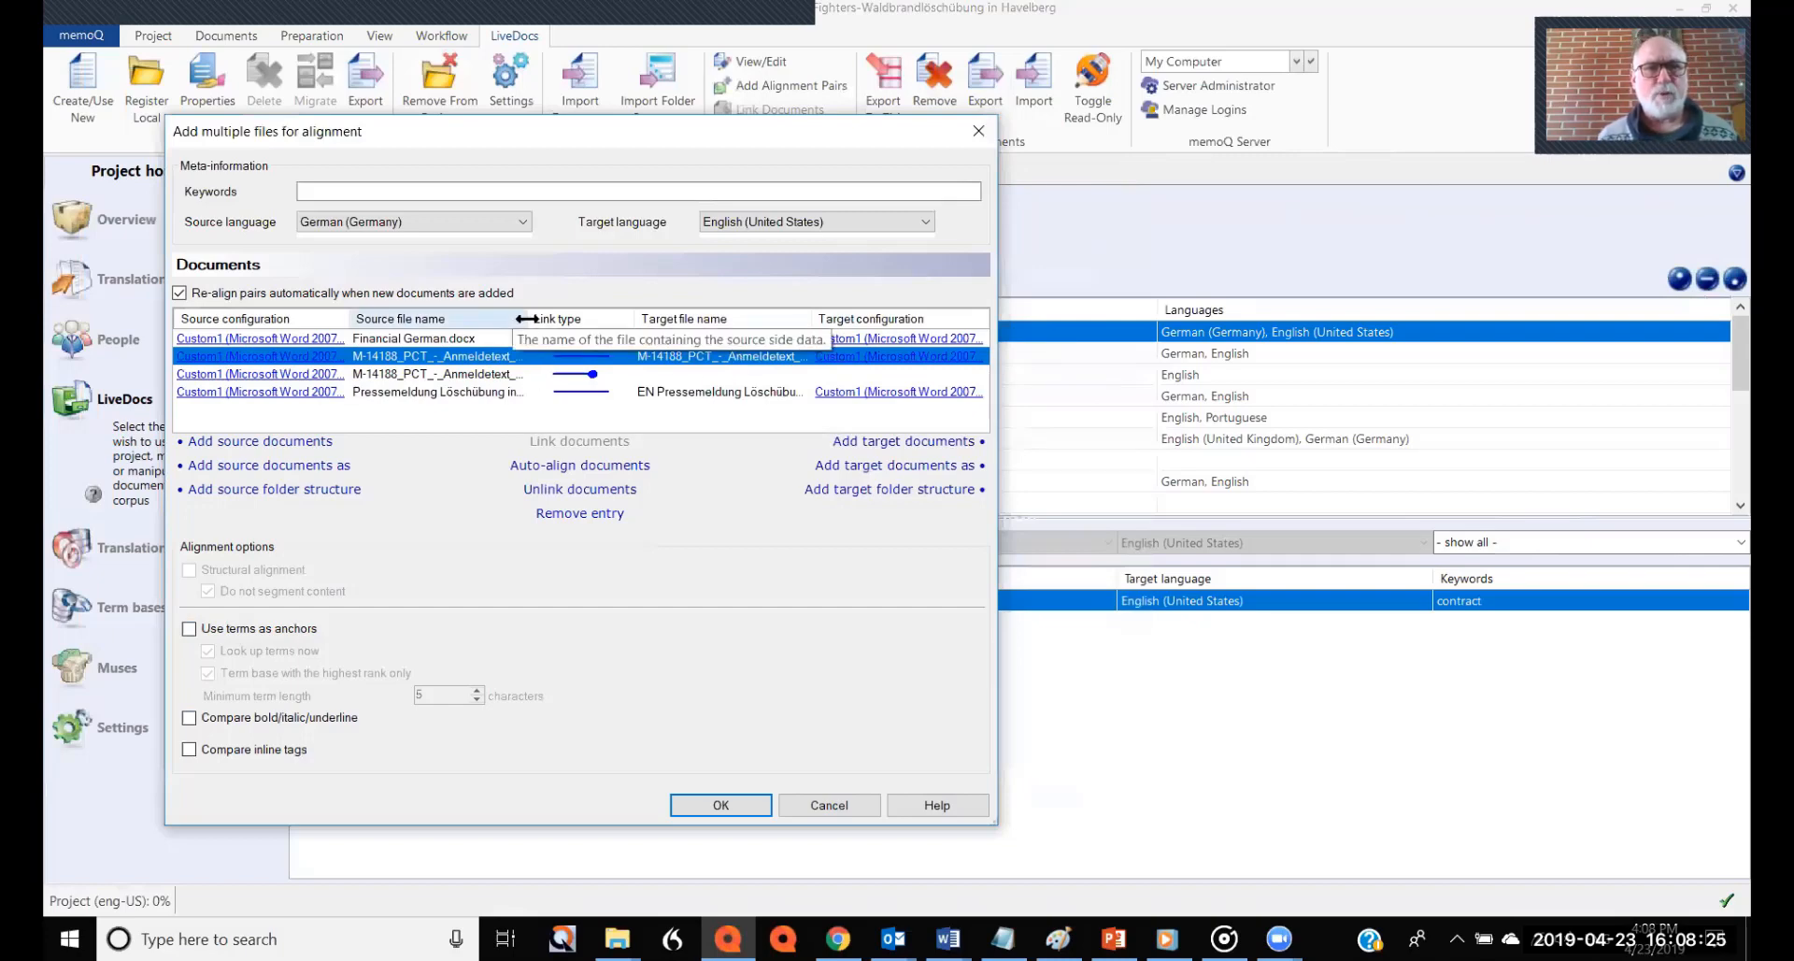
left_click_drag(528, 318, 562, 317)
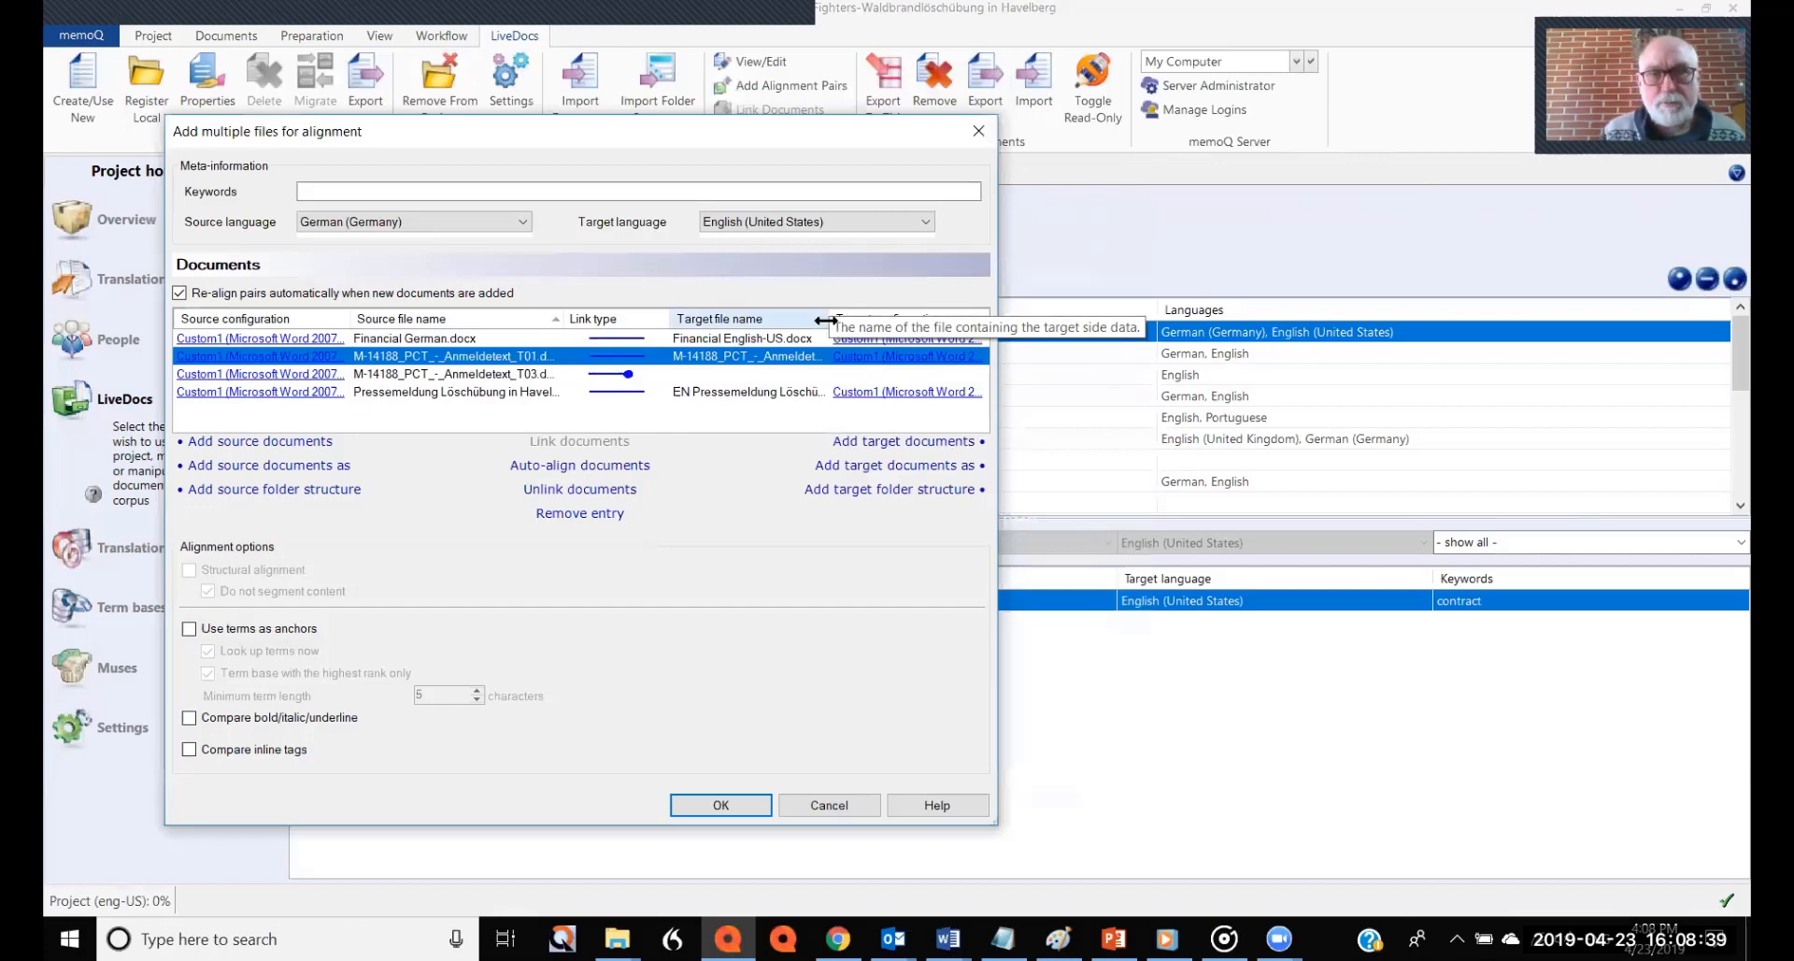
left_click_drag(828, 319, 897, 309)
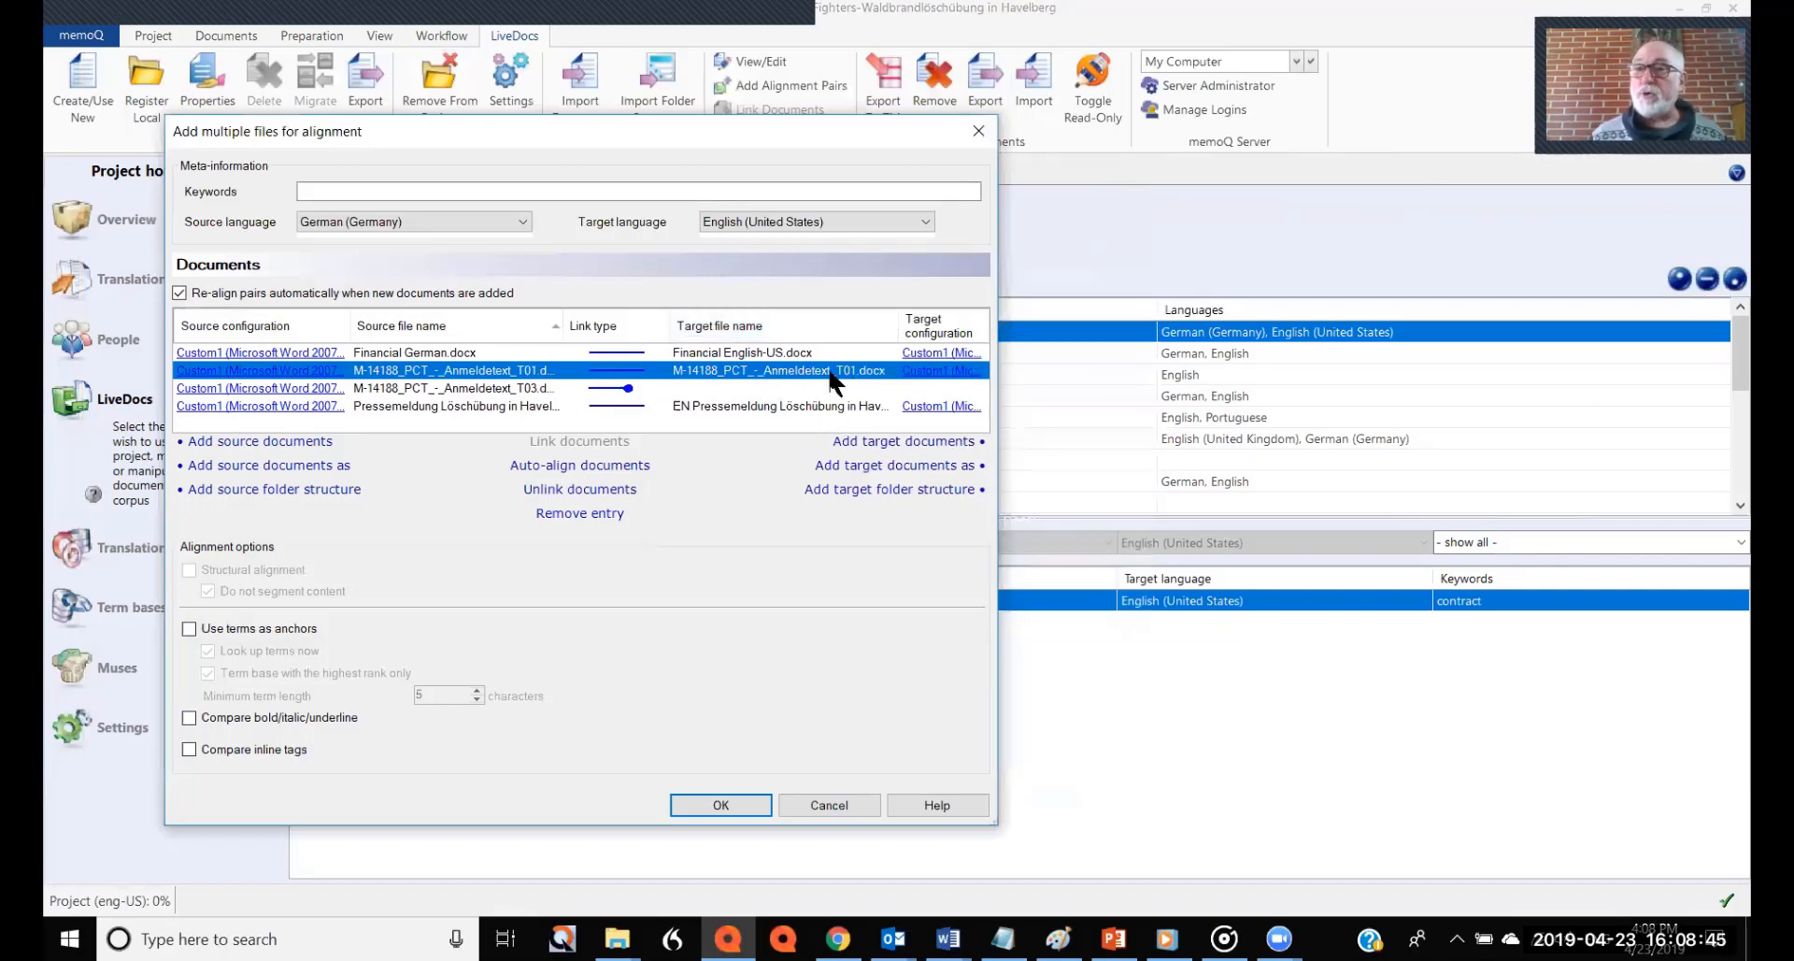
left_click(502, 389)
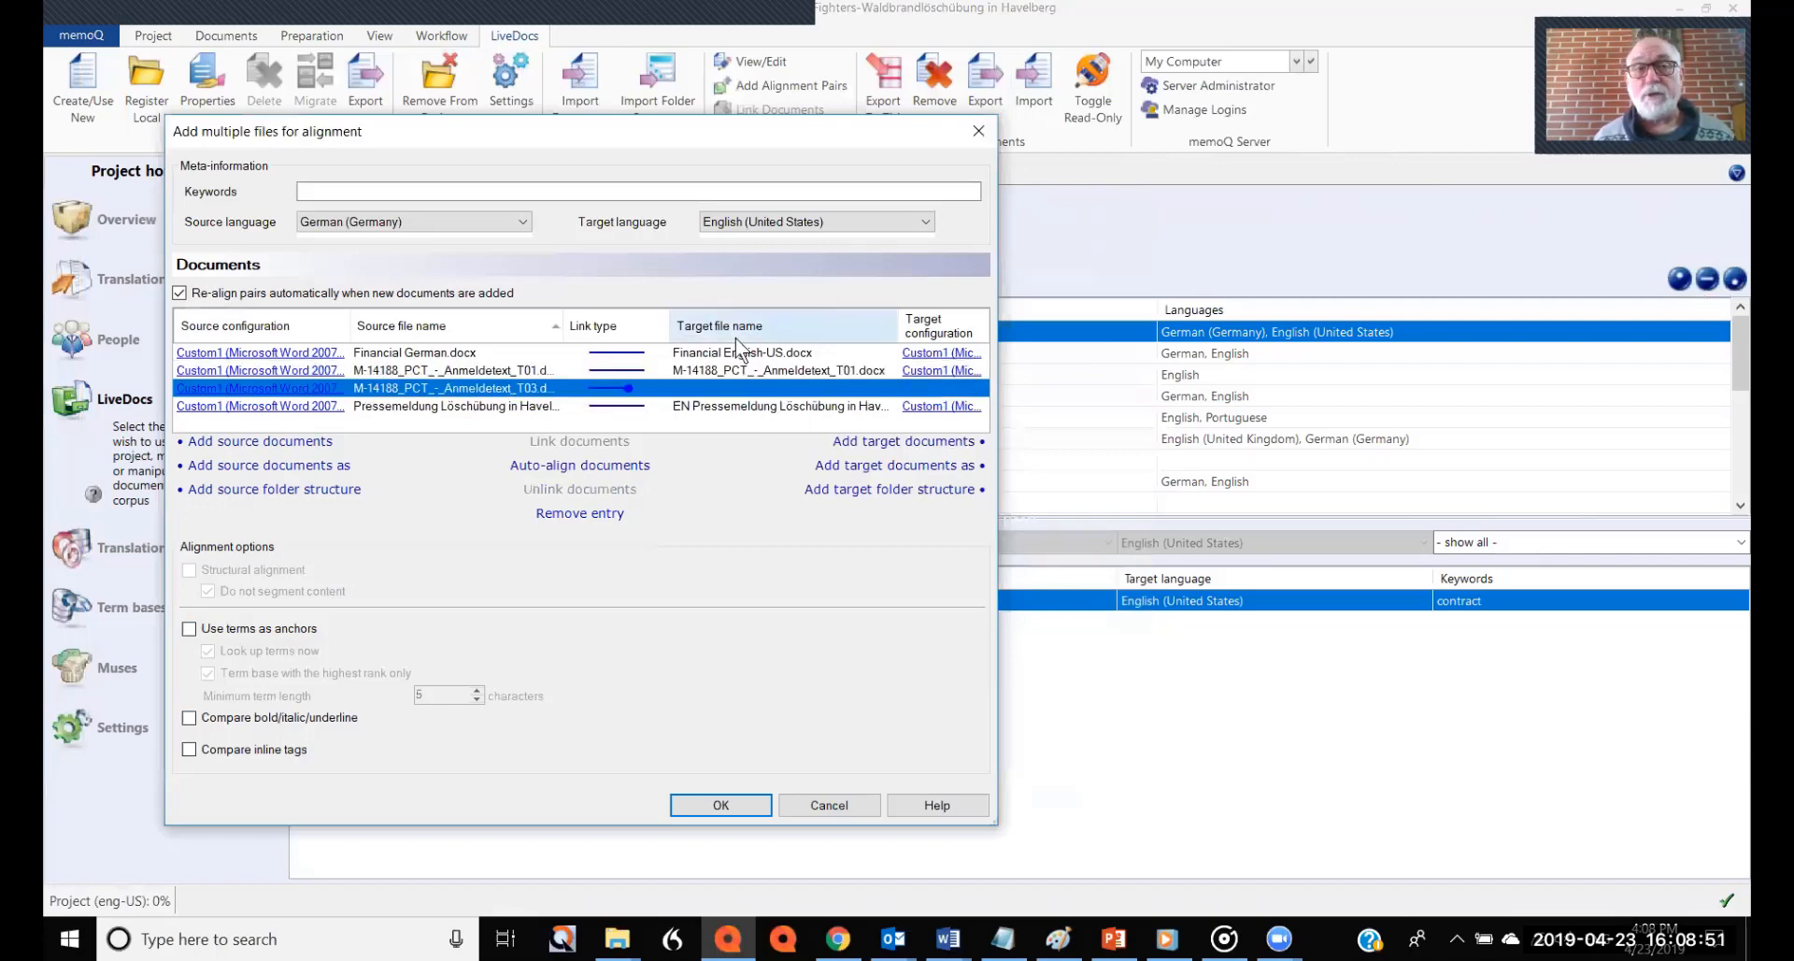
left_click(743, 372)
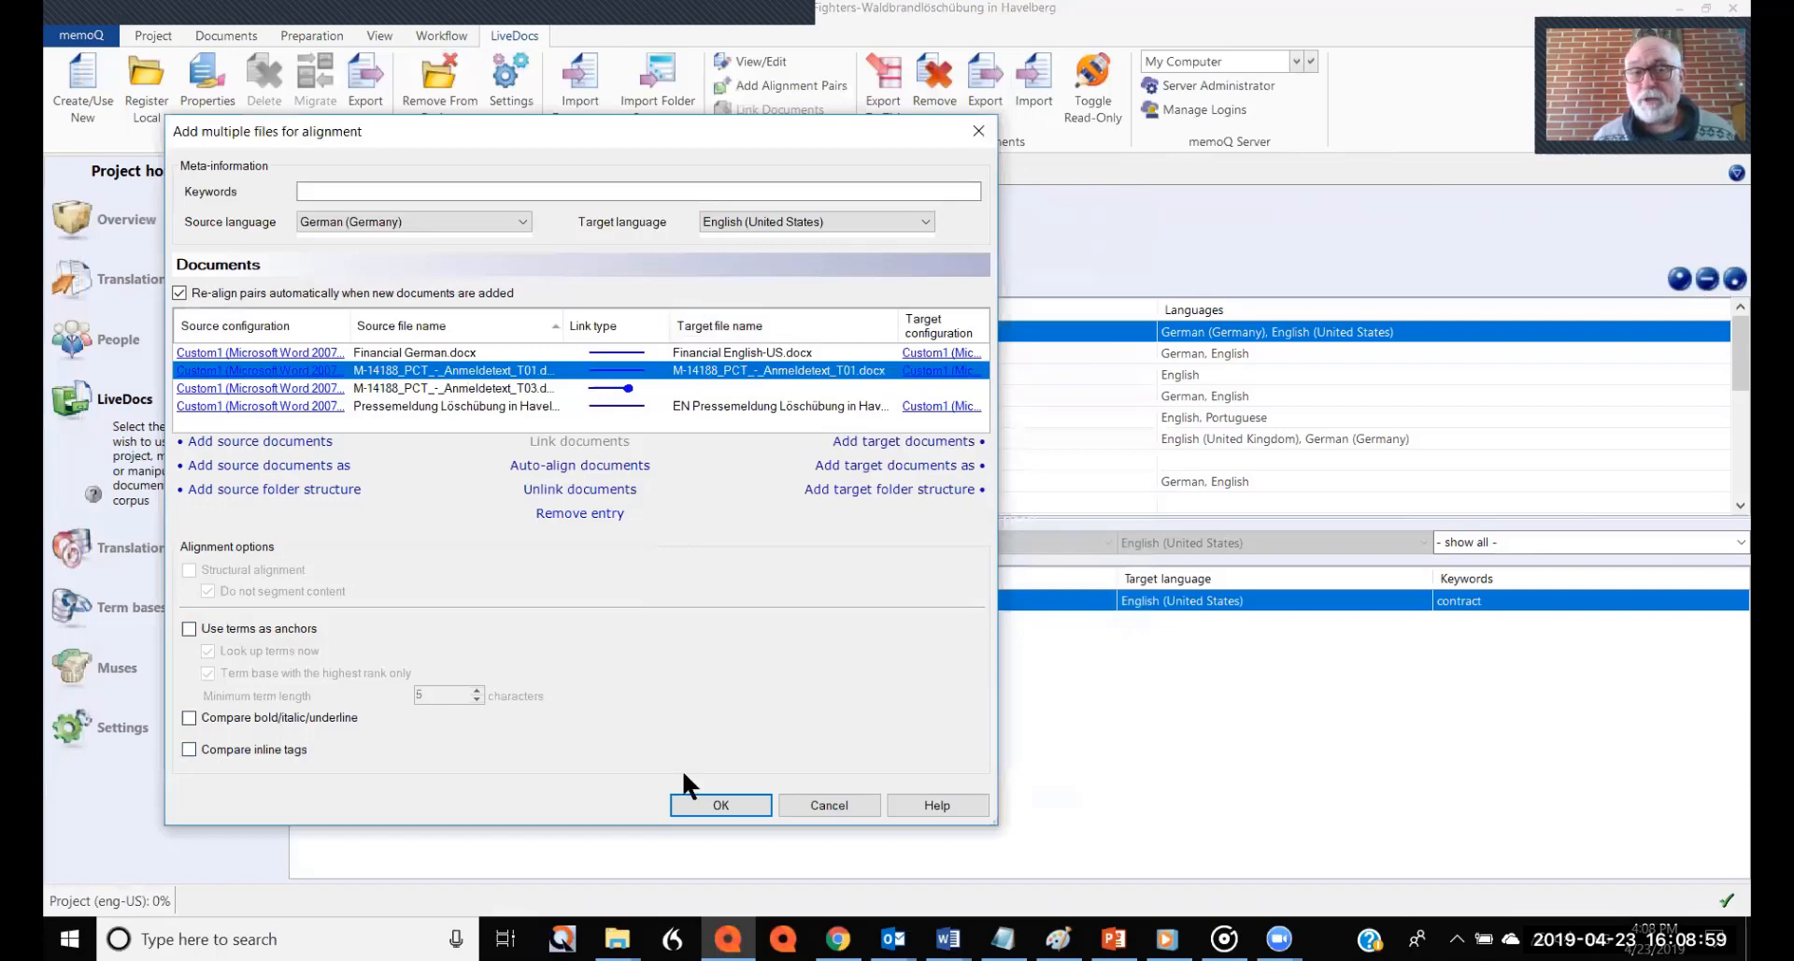
left_click(736, 811)
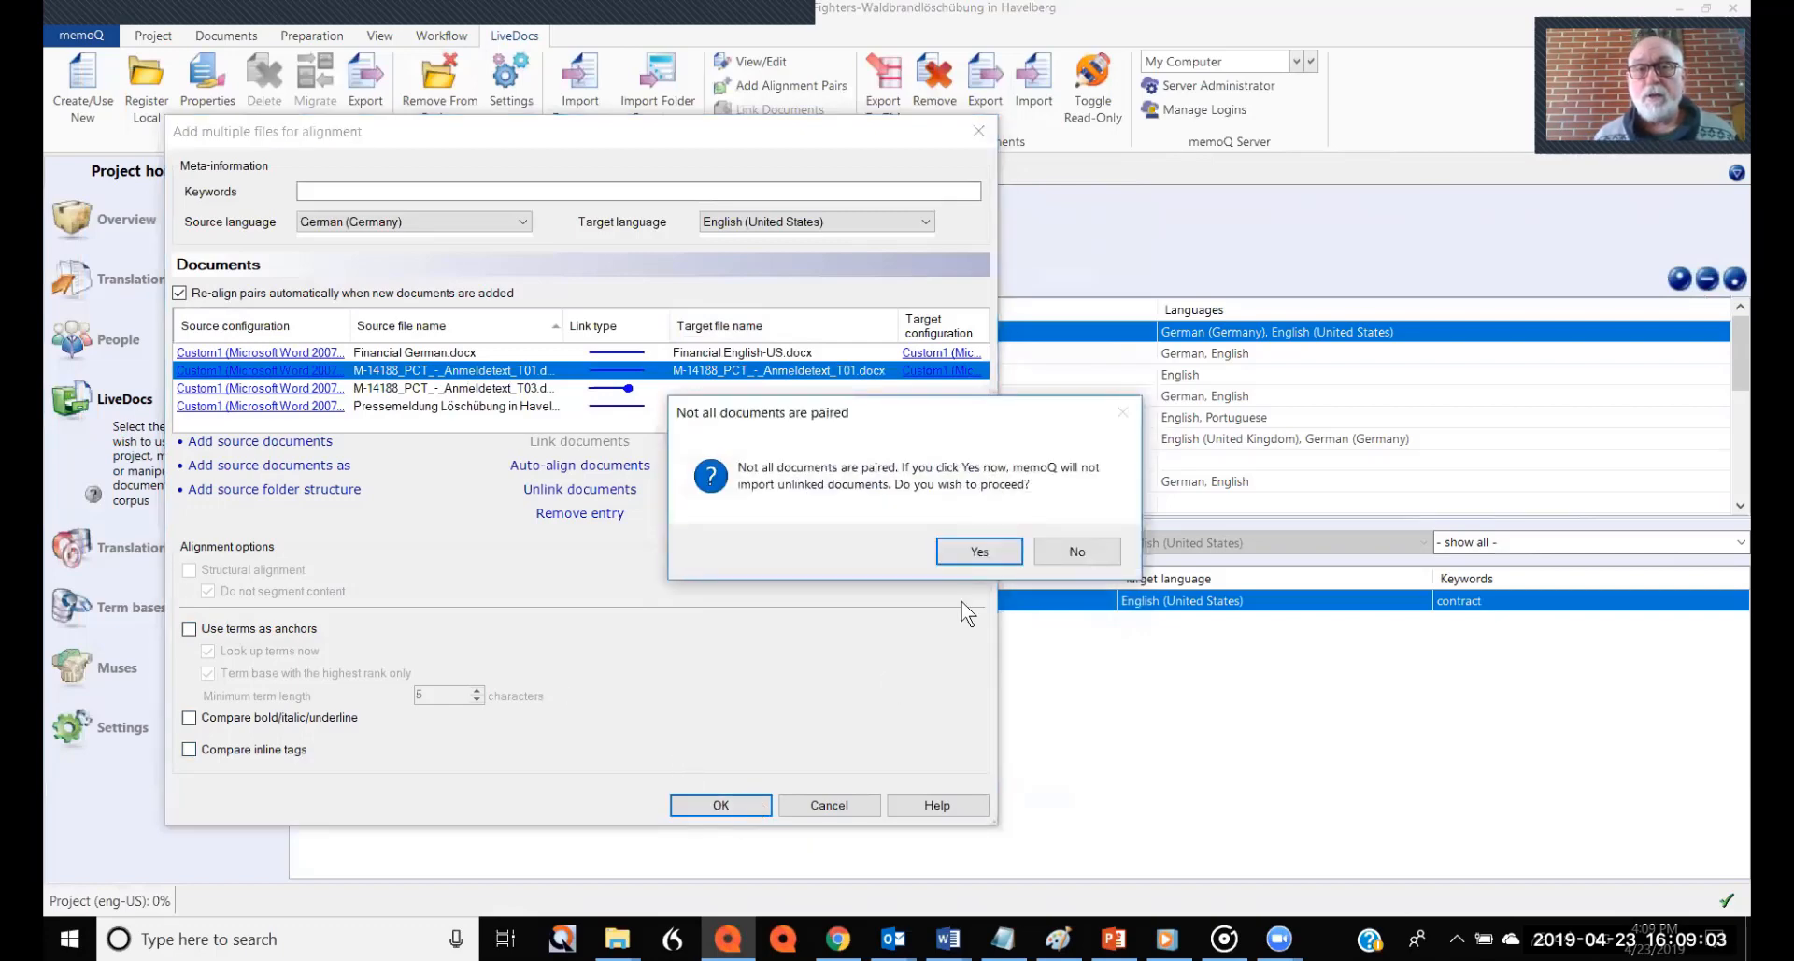
left_click(978, 552)
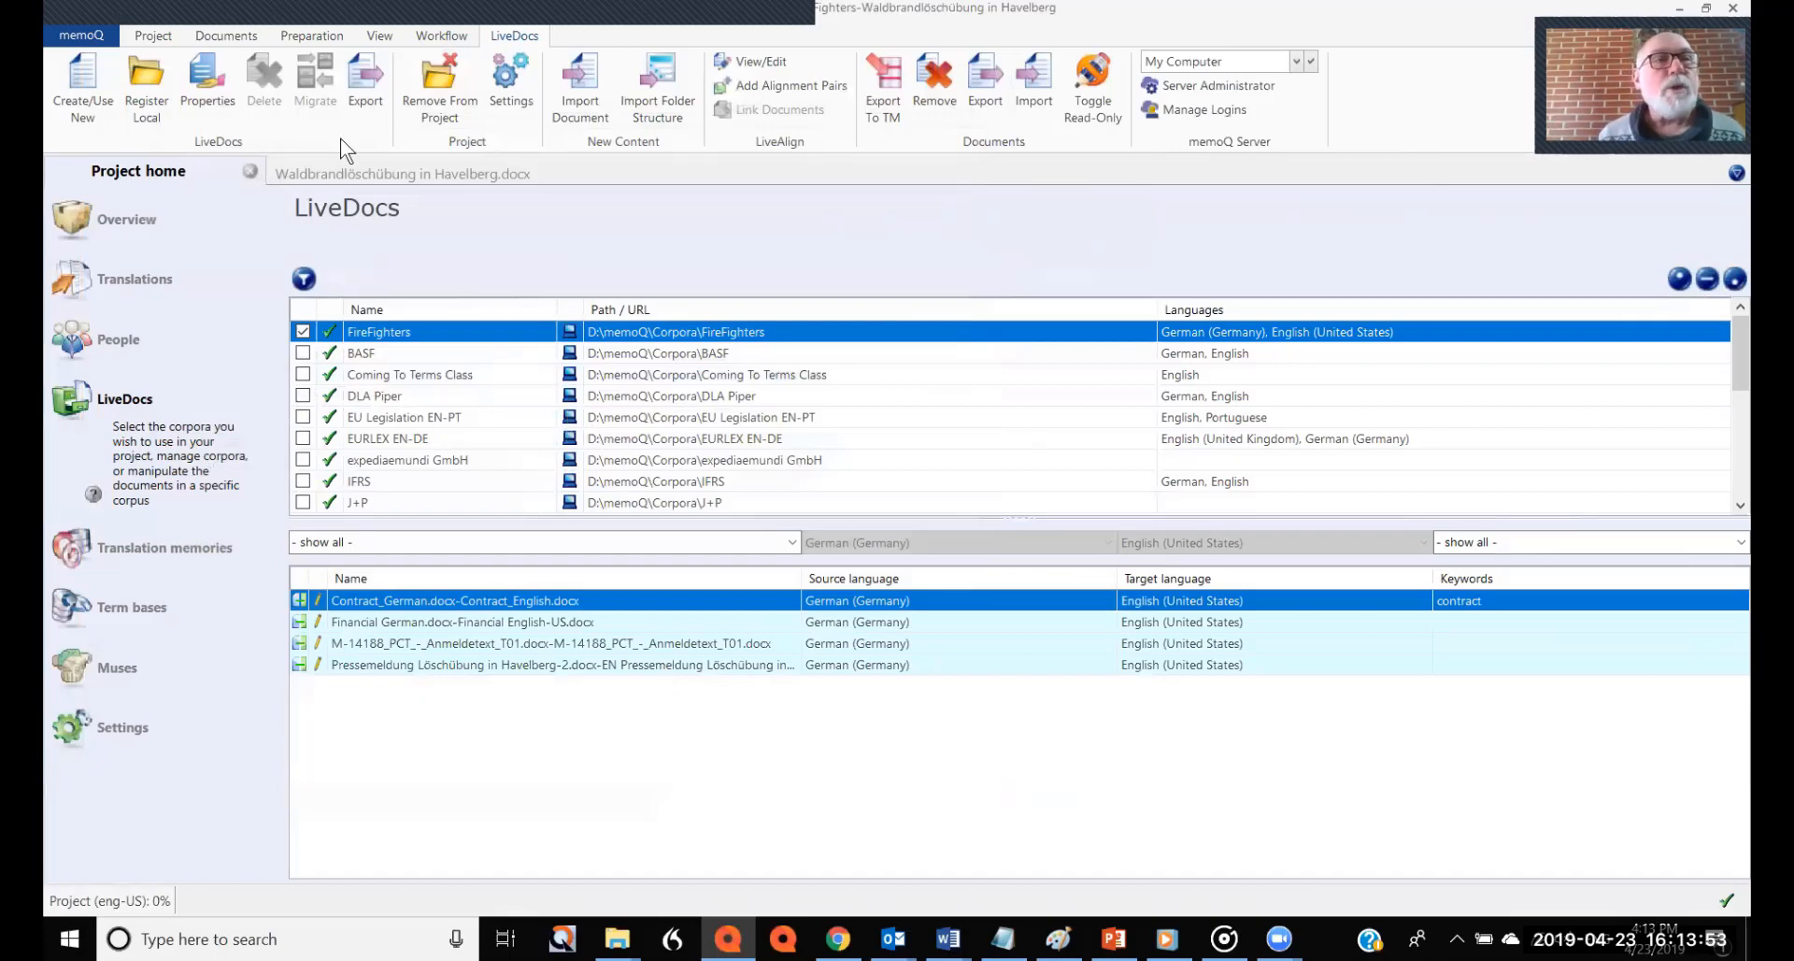
Try setting up a term extraction that uses only LiveDocs corpus documents as its source instead of the translation documents
left_click(168, 39)
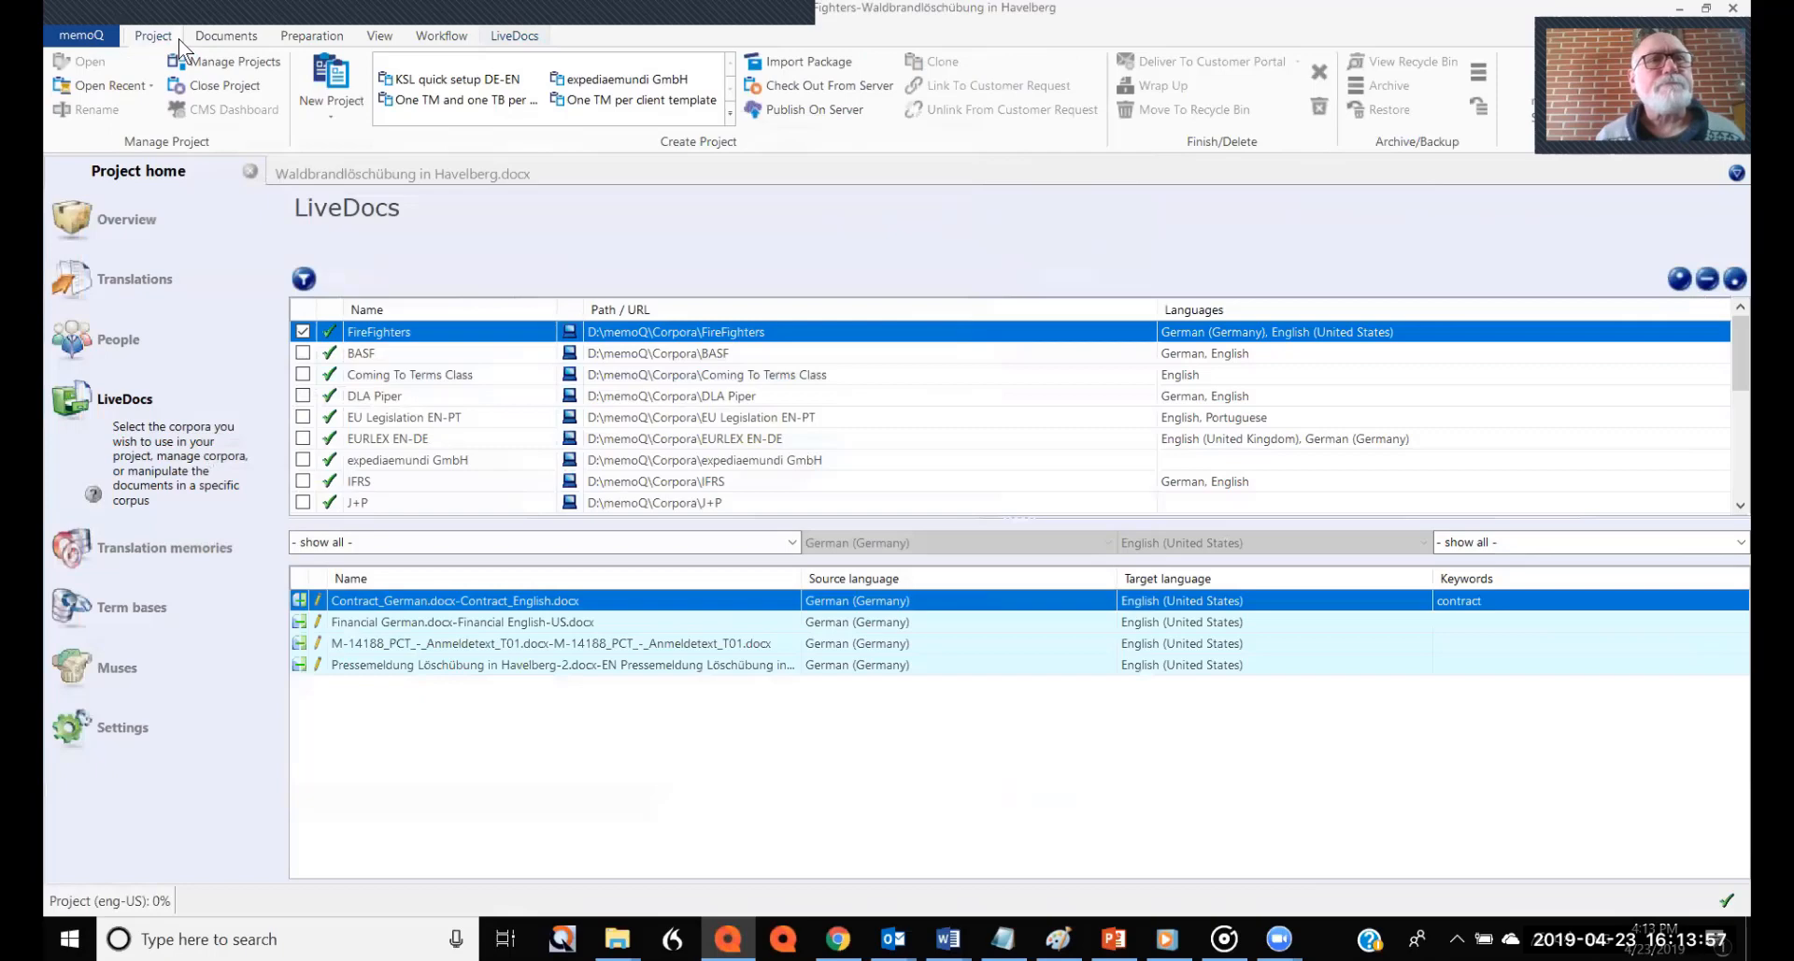
left_click(159, 283)
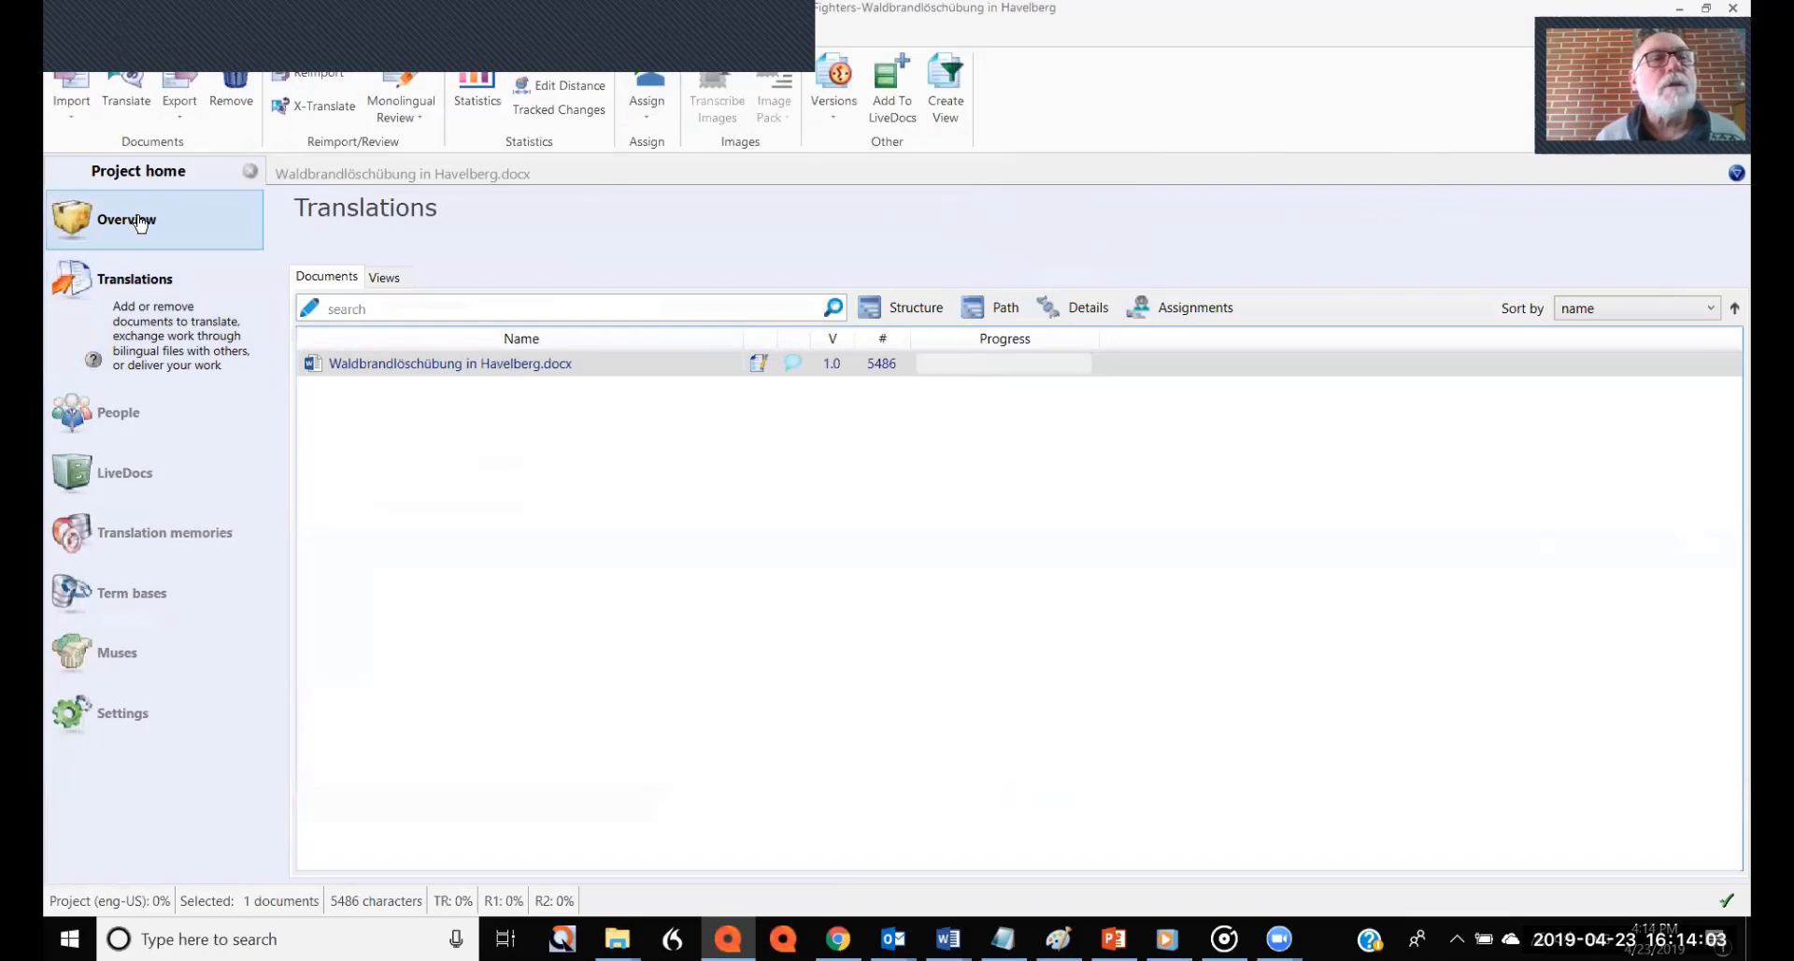
left_click(310, 36)
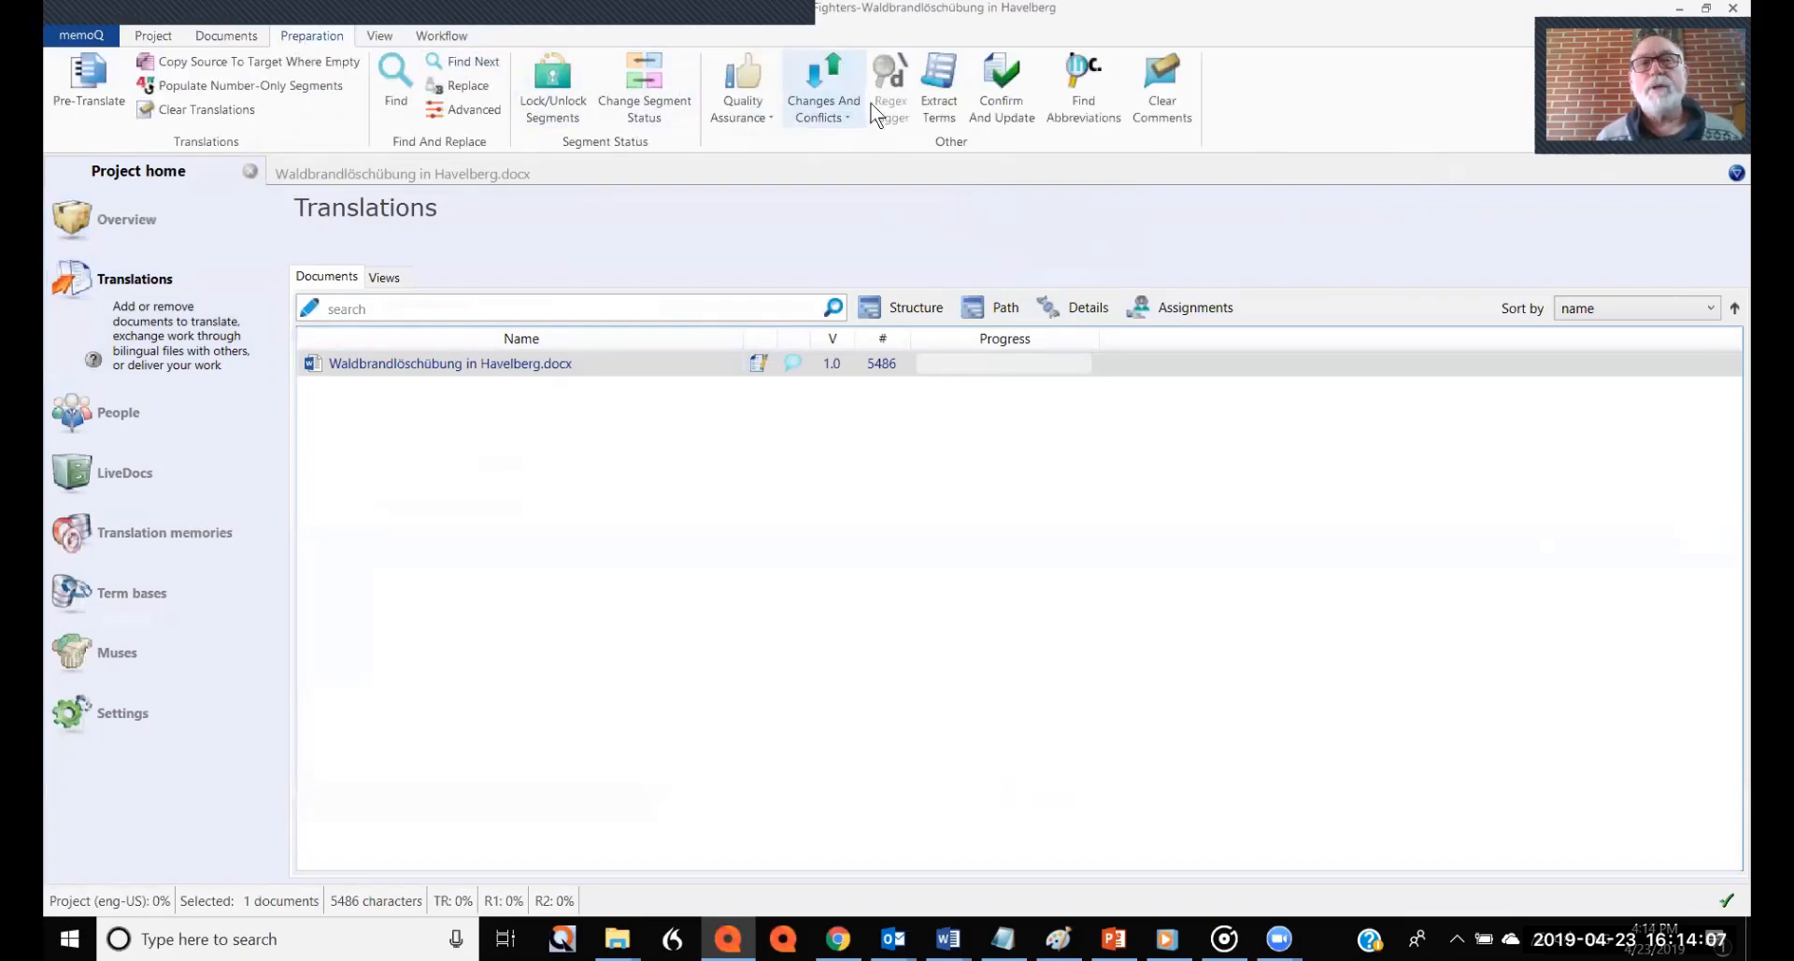
left_click(947, 89)
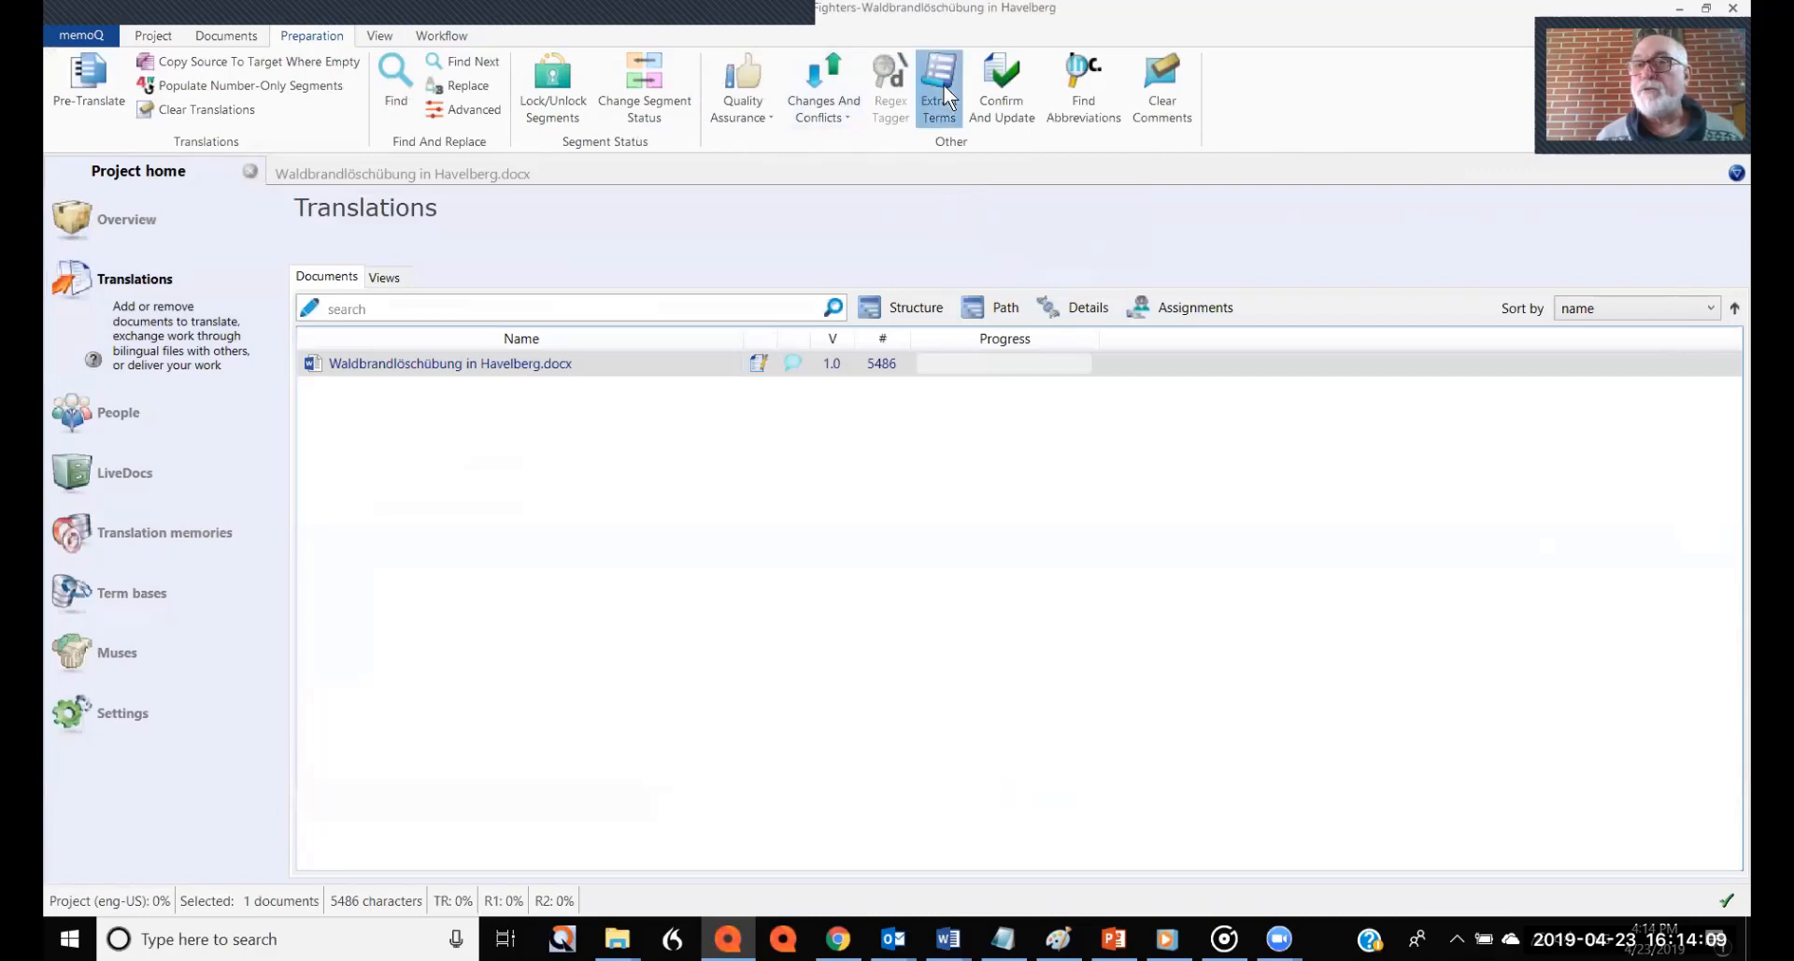
left_click_drag(844, 125, 1293, 87)
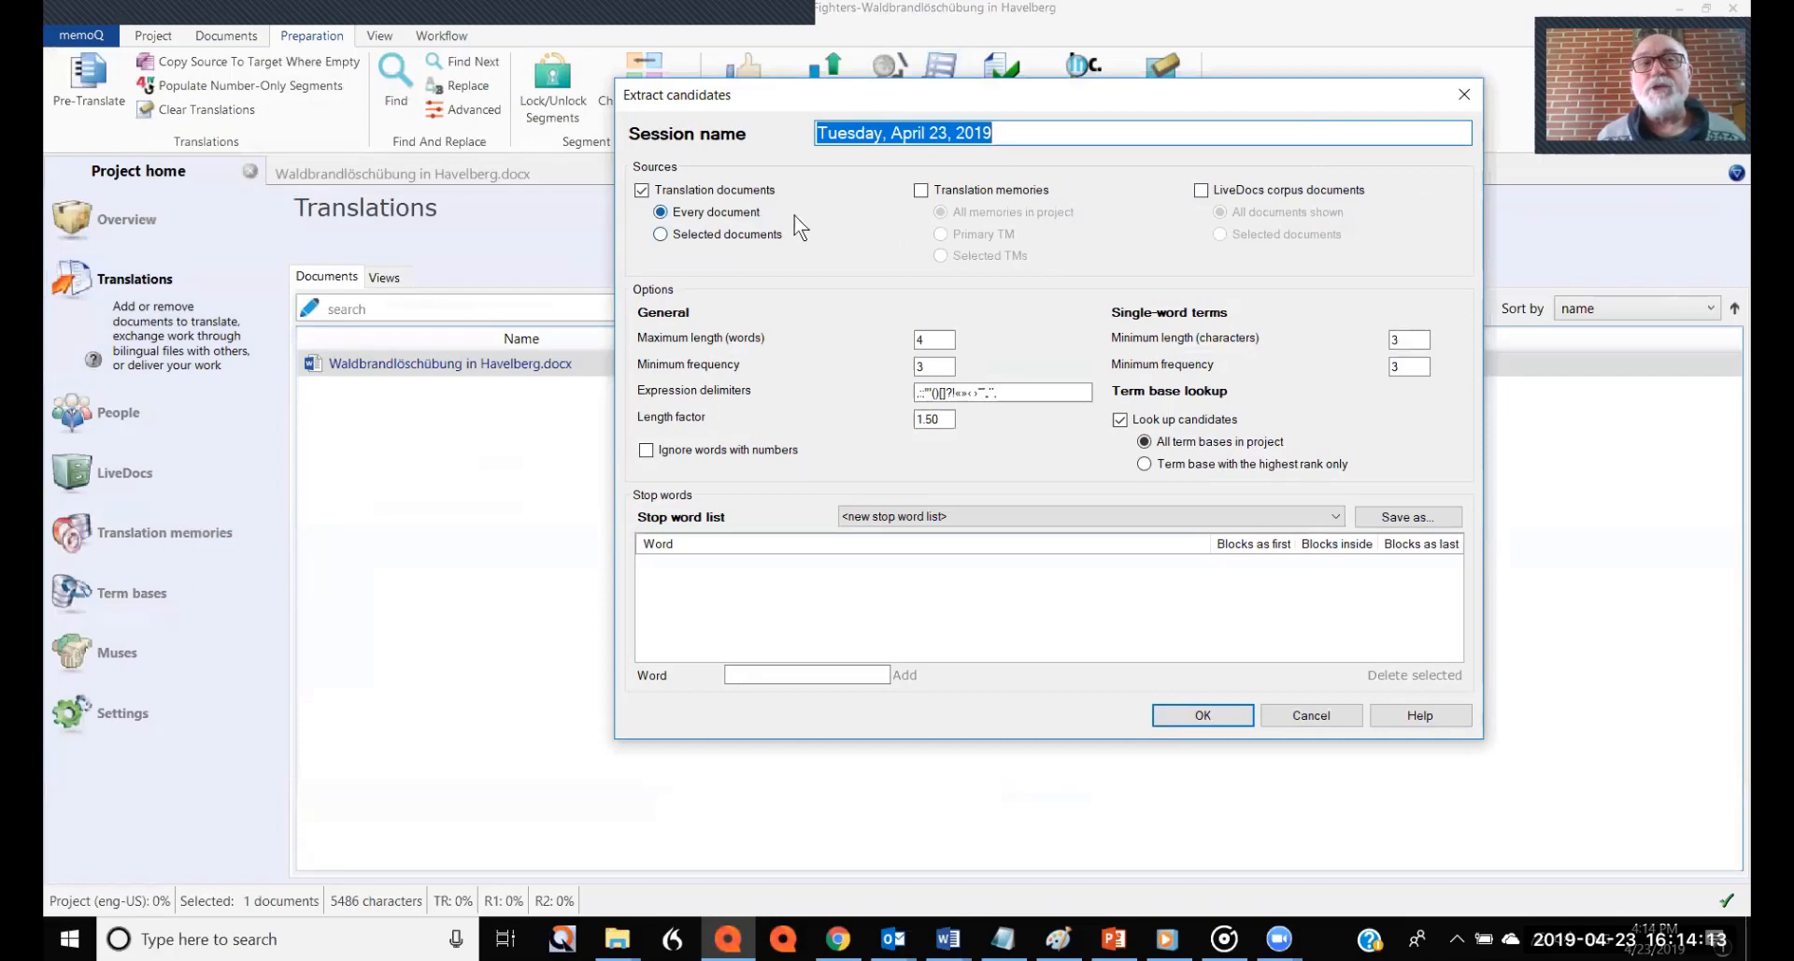
left_click(642, 190)
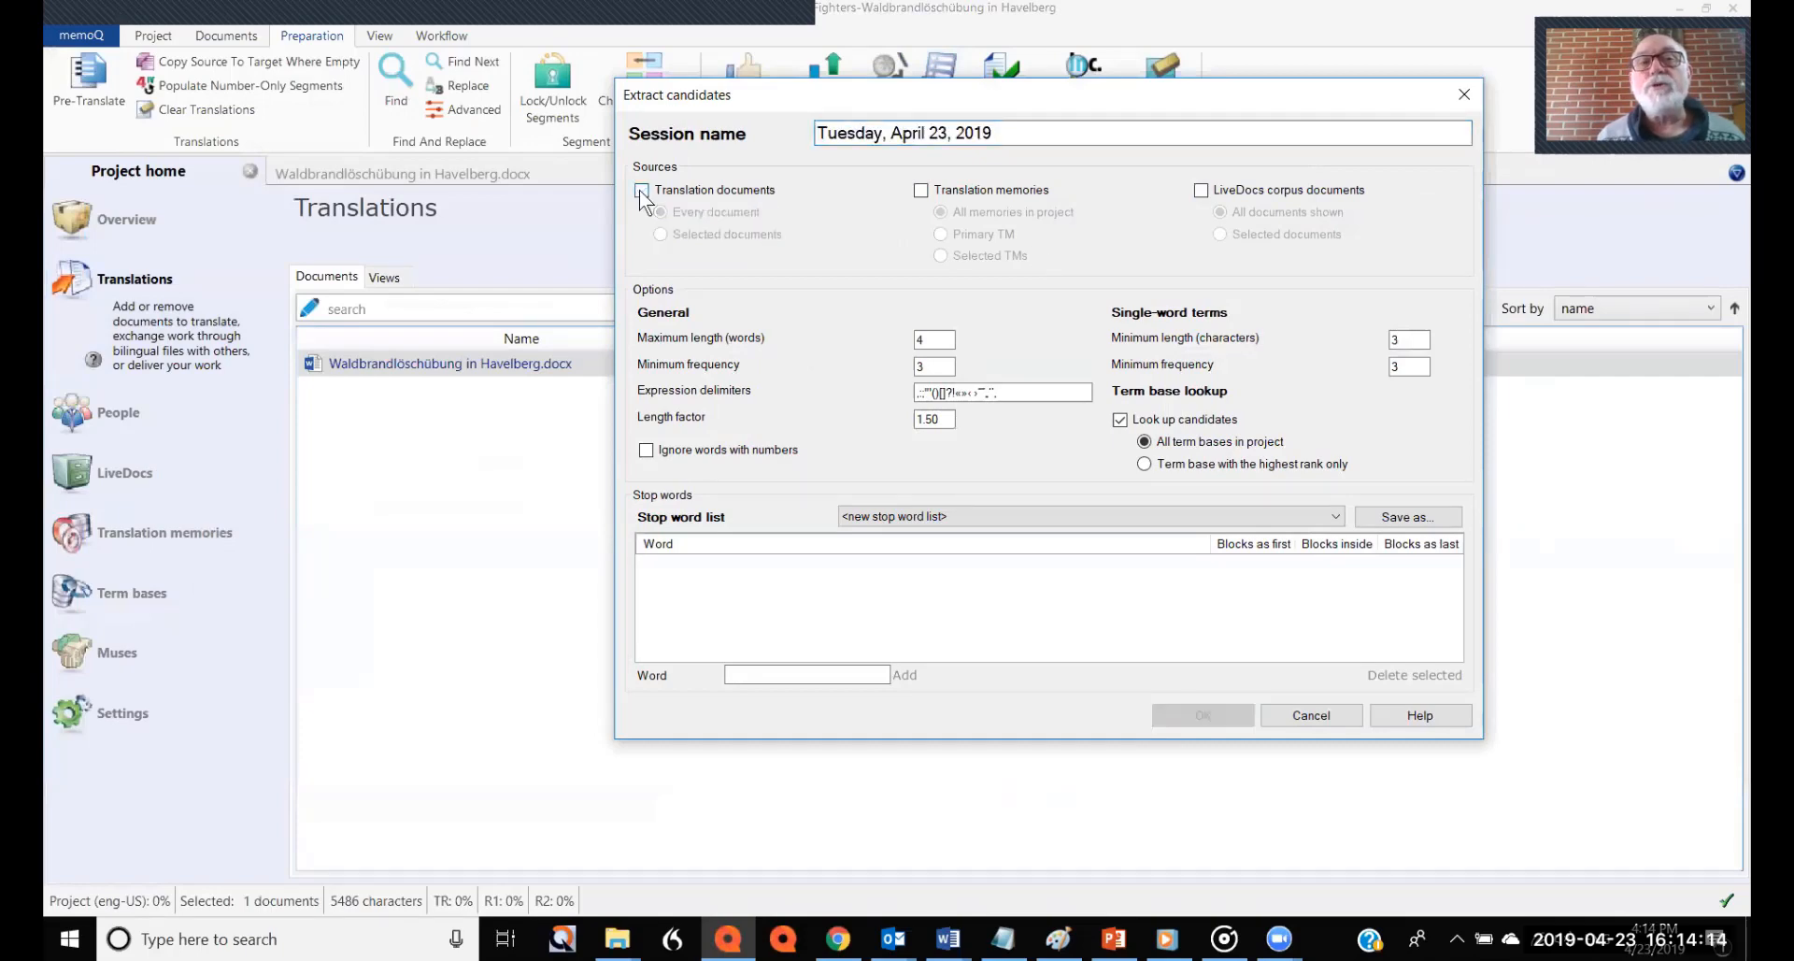
left_click(1202, 192)
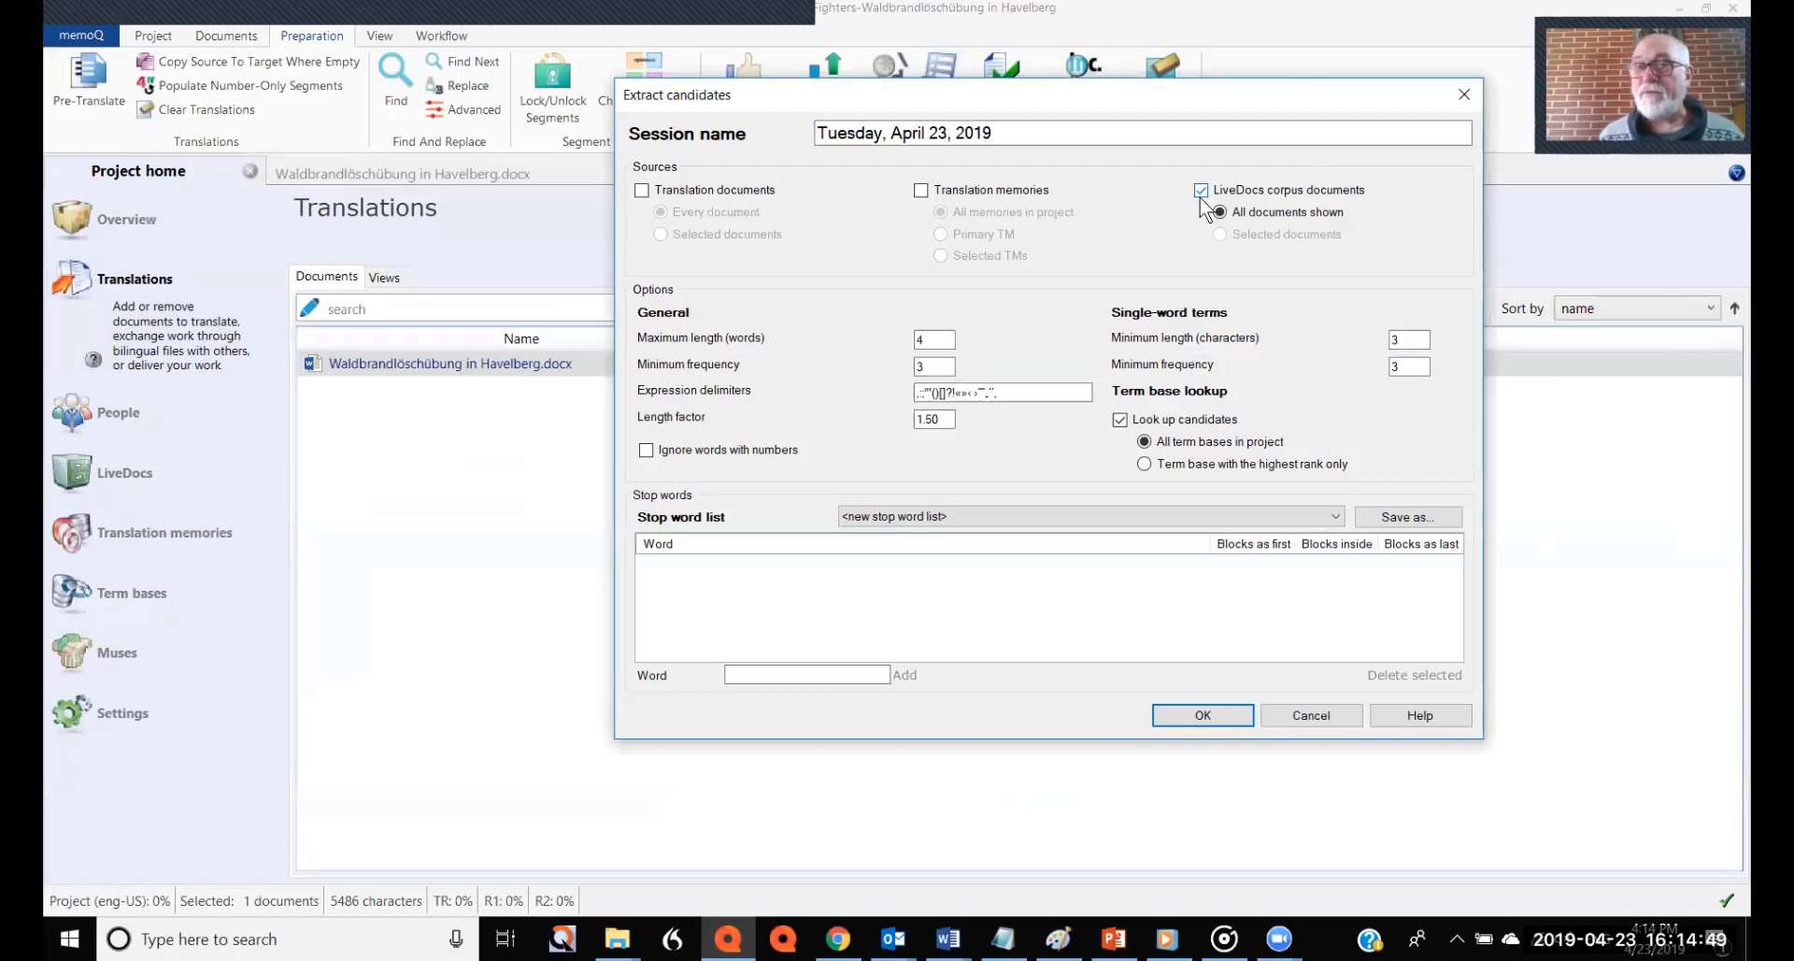
left_click(1334, 714)
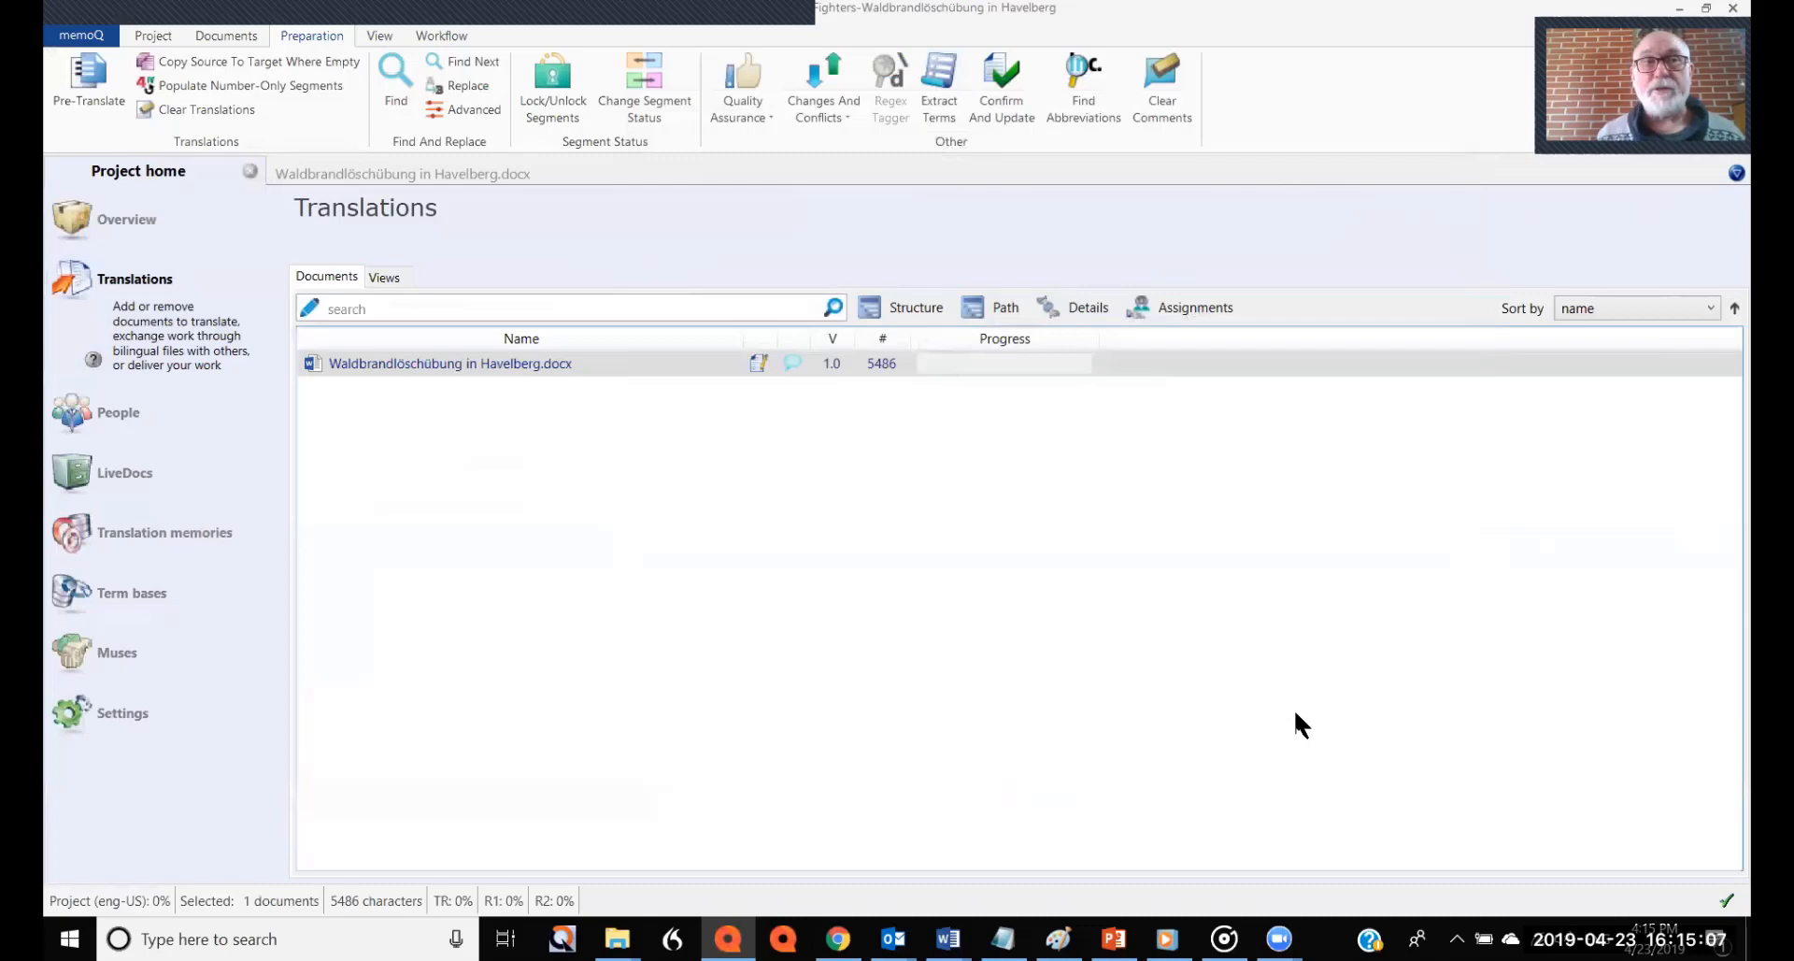
Start exporting the Financial German–Financial English-US document pair from the FireFighters corpus, with the _LiveDocs_webinar_KSL folder as destination
left_click(147, 487)
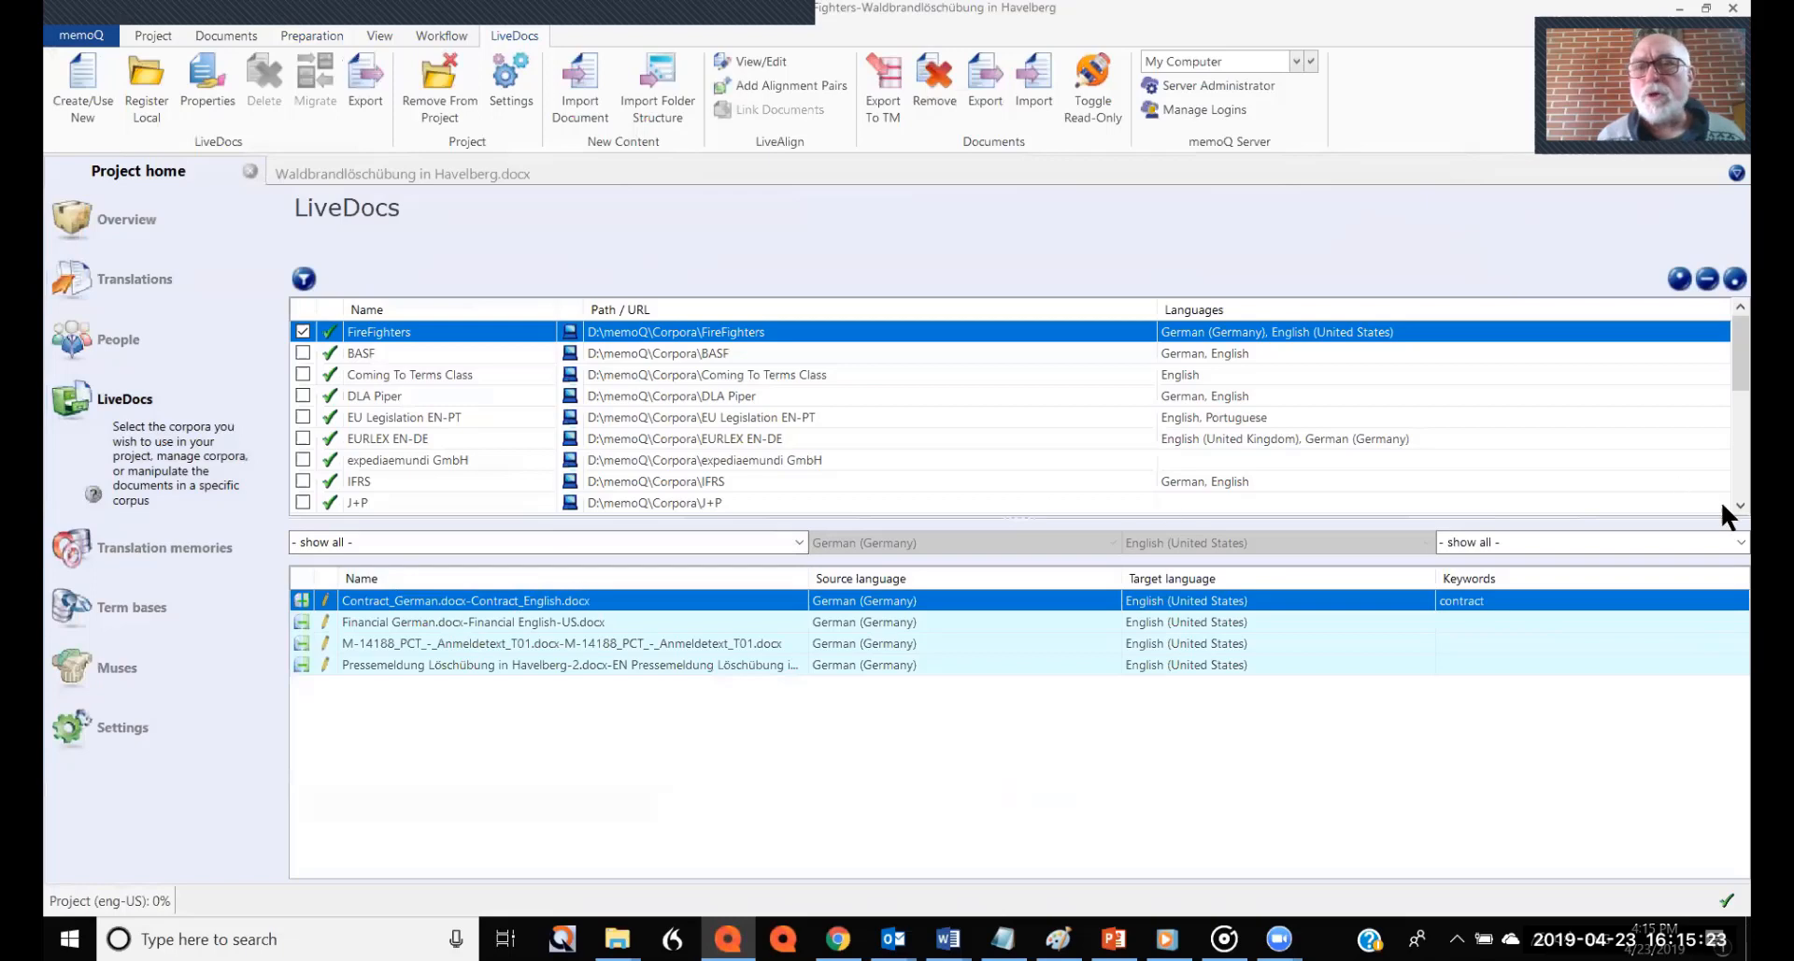
left_click(748, 624)
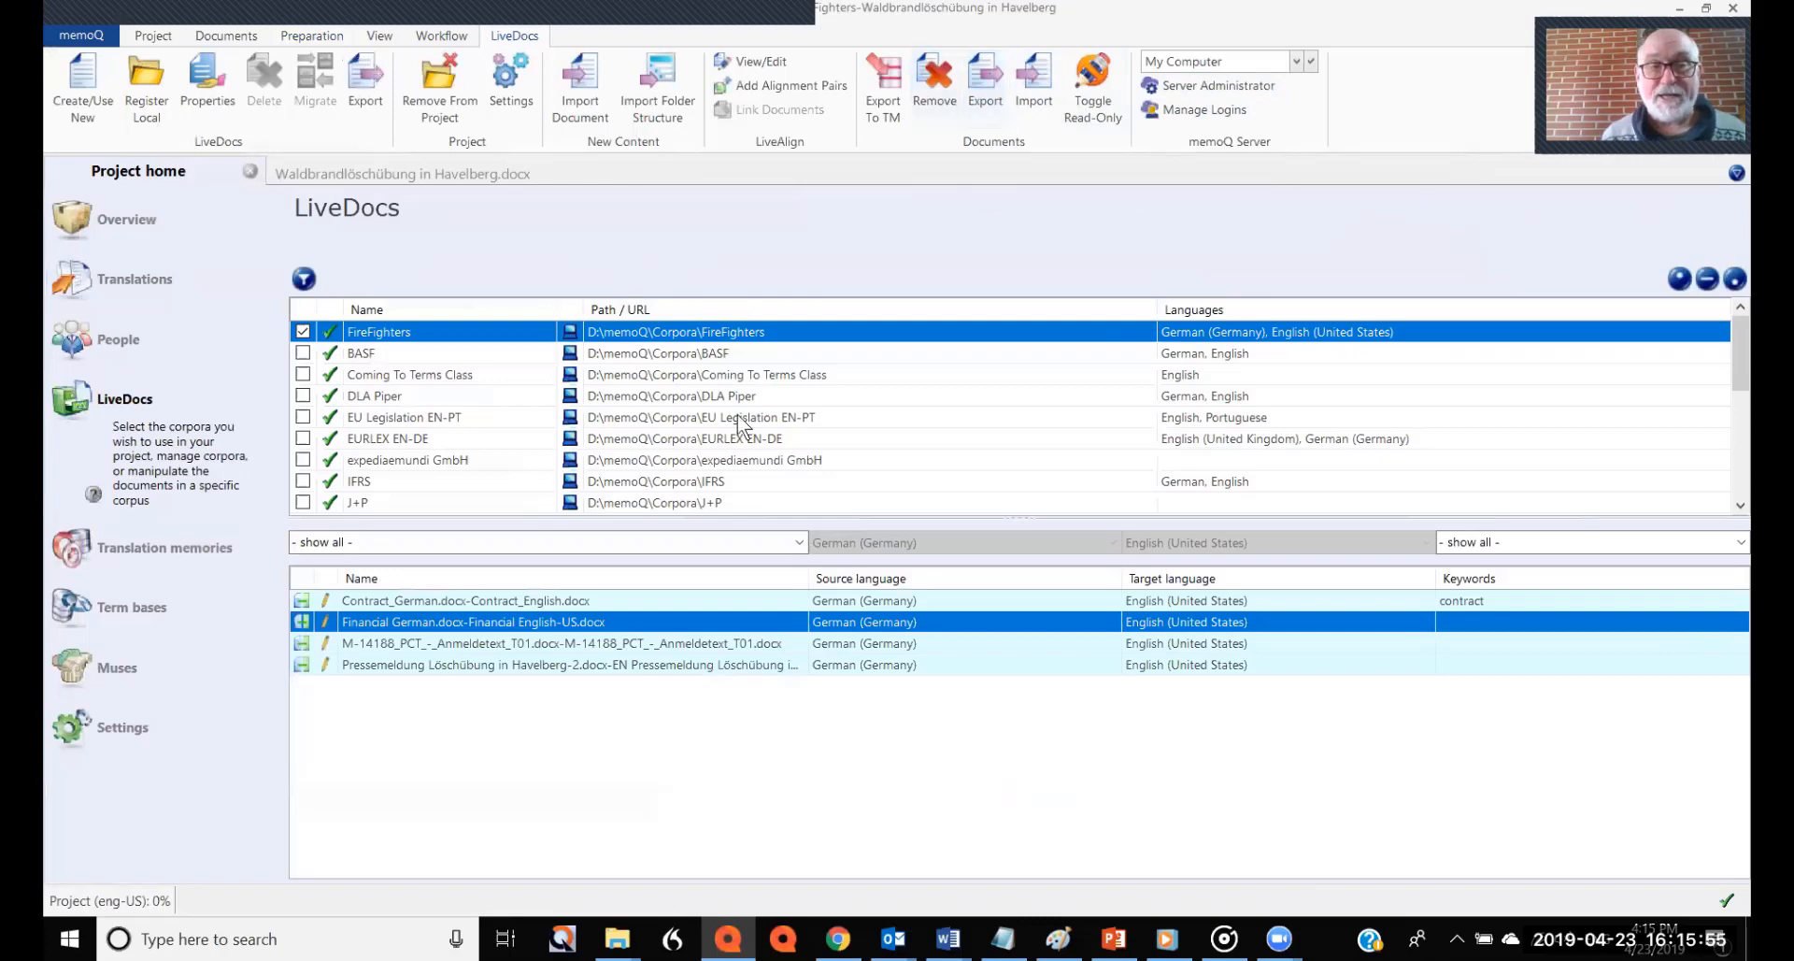
left_click(990, 86)
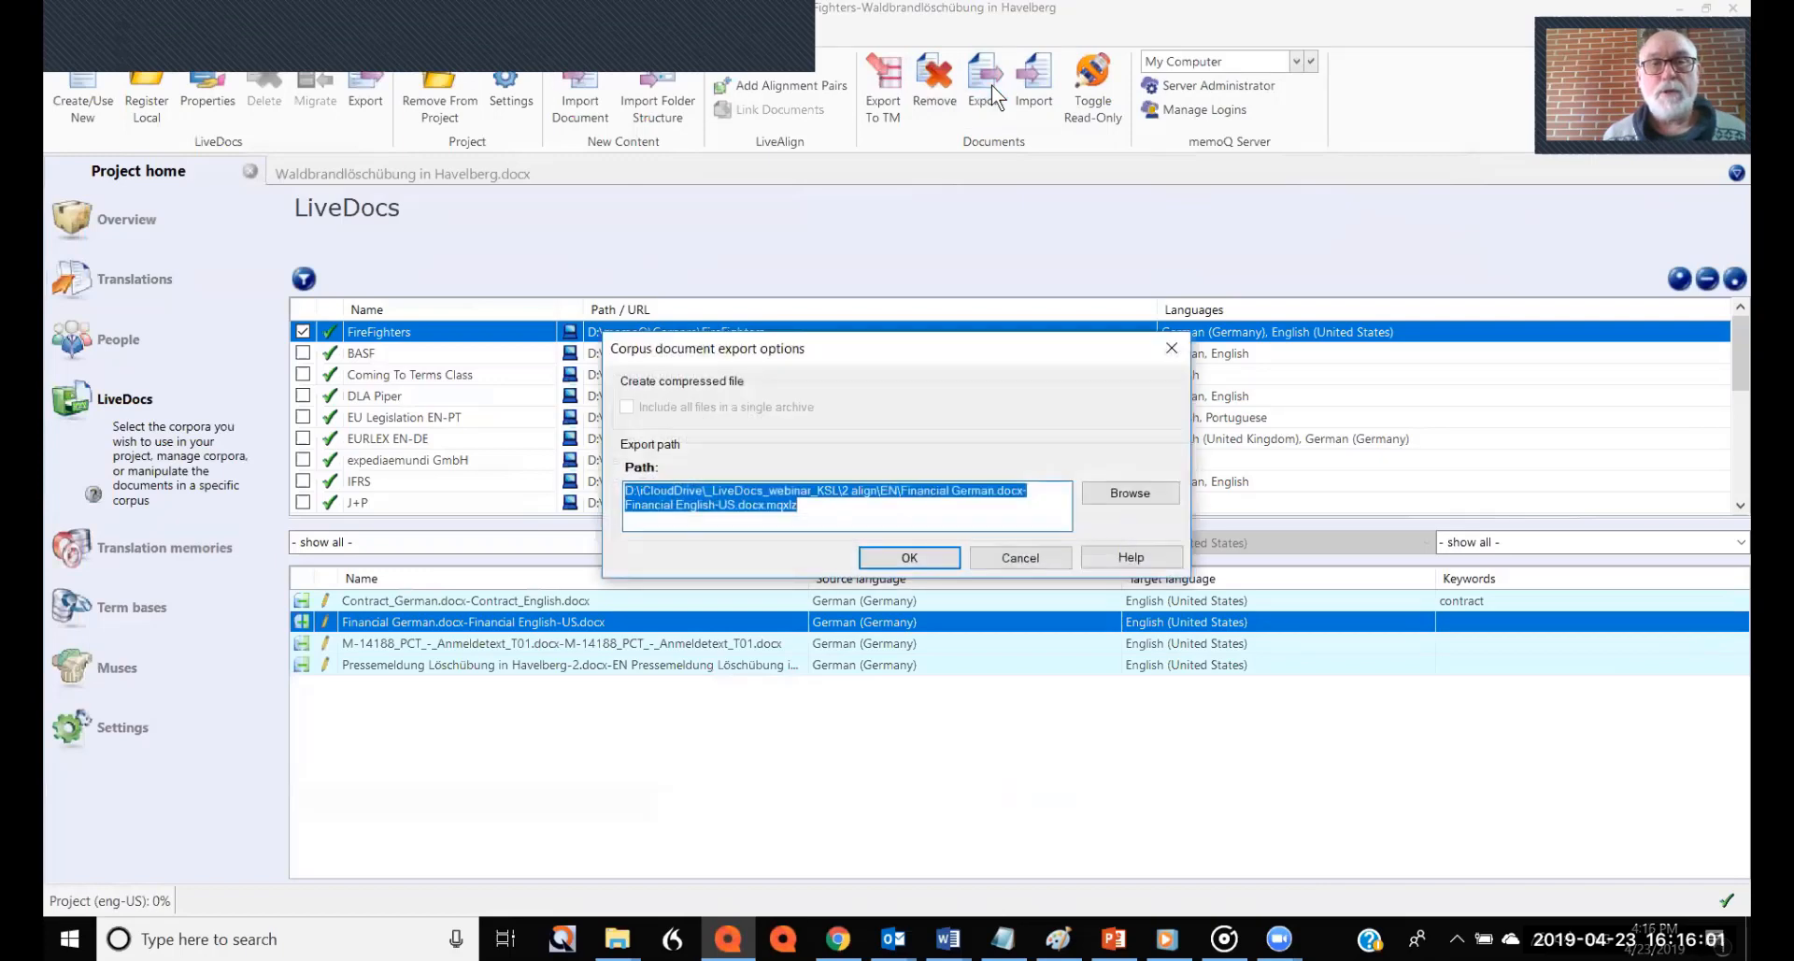
left_click(1120, 486)
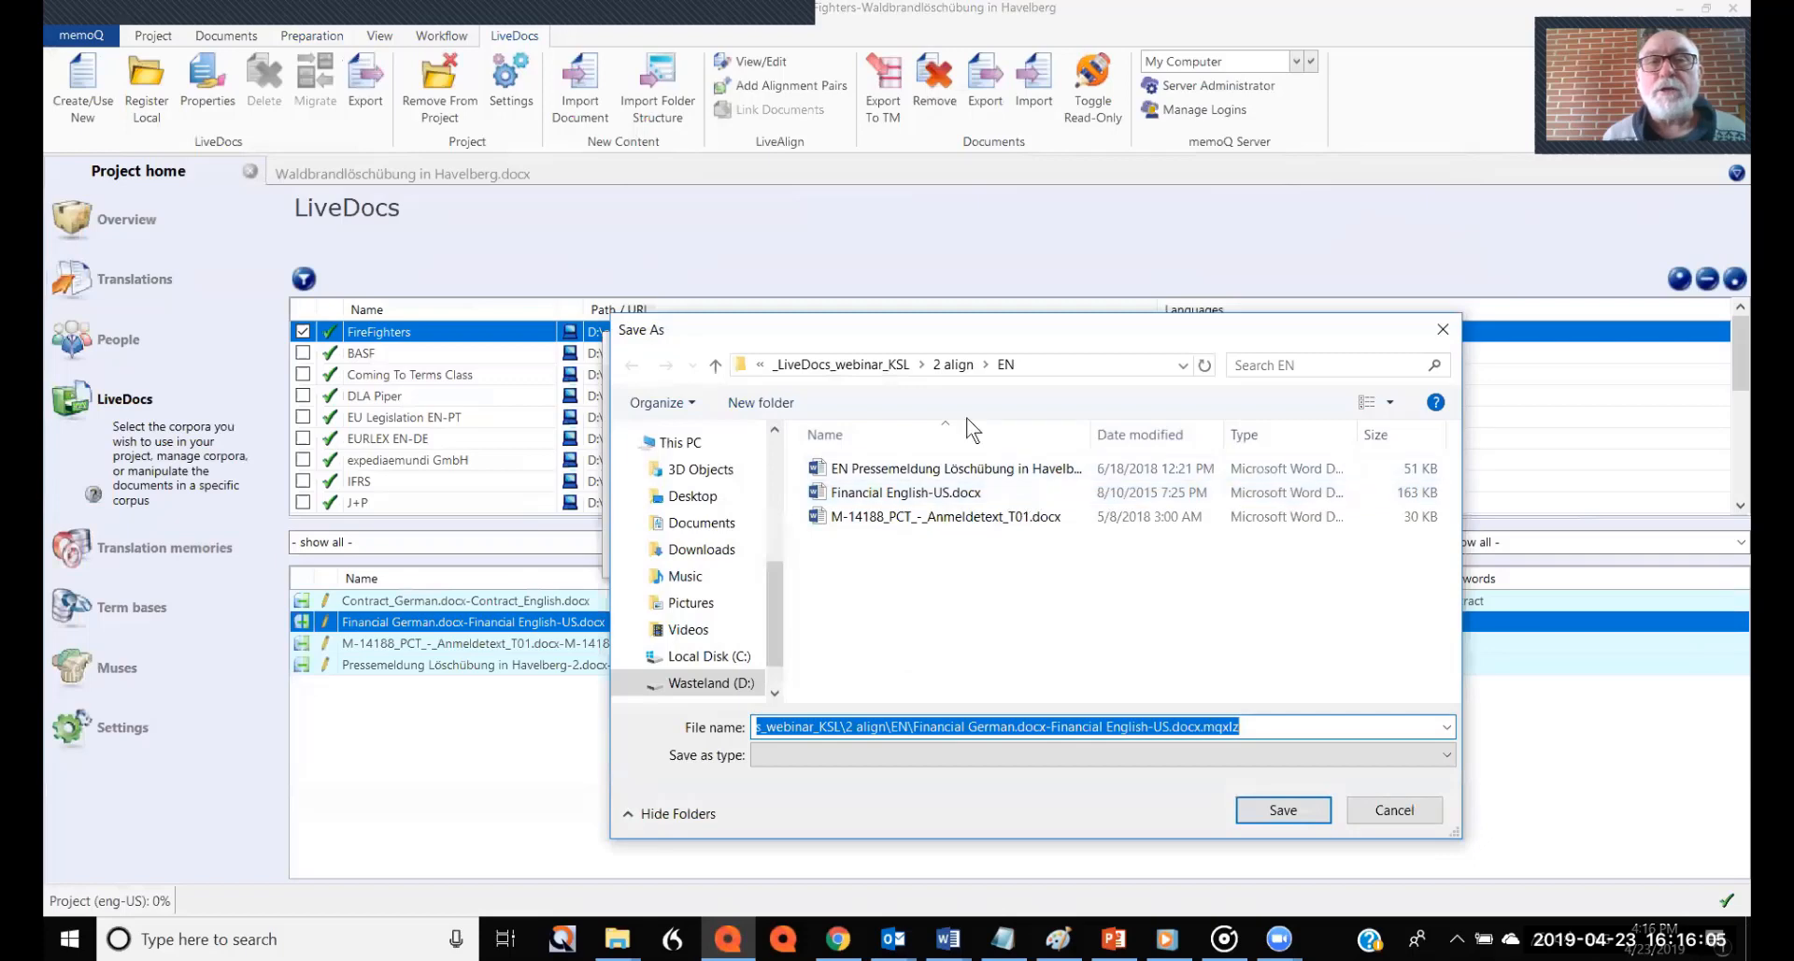
left_click(884, 363)
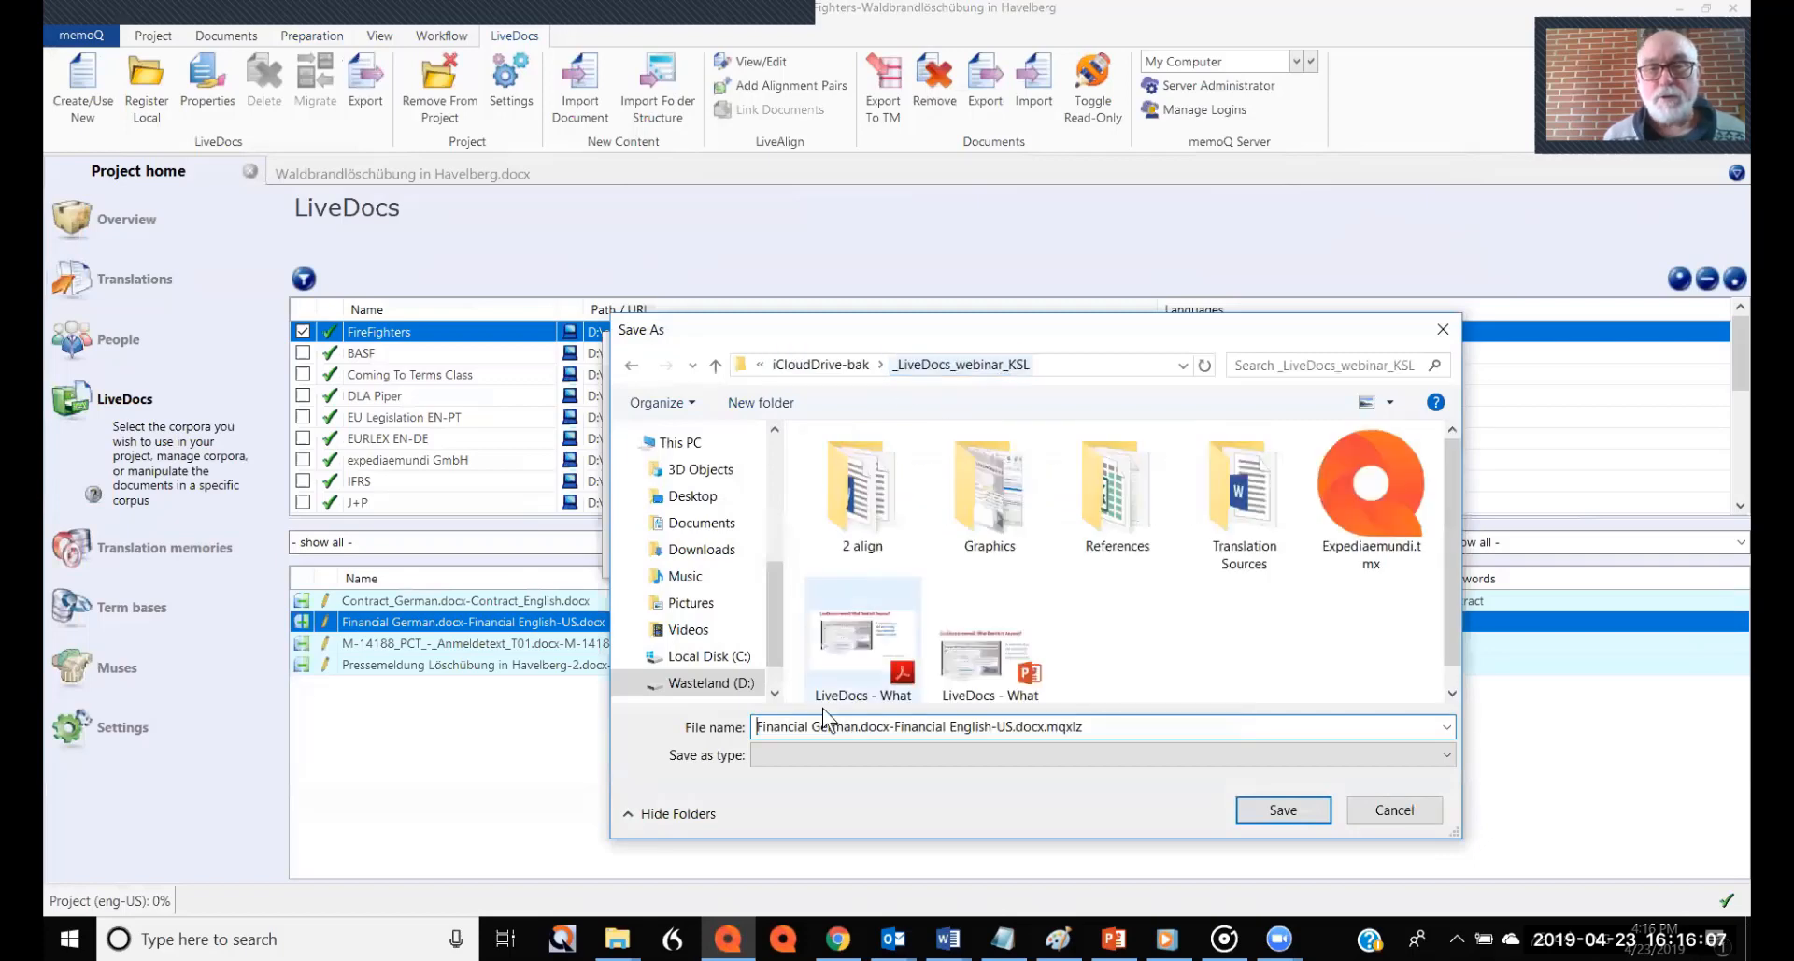
Name the export file OldFinancialDoc.mqxlz and complete the corpus document export
left_click(1012, 729, "shift")
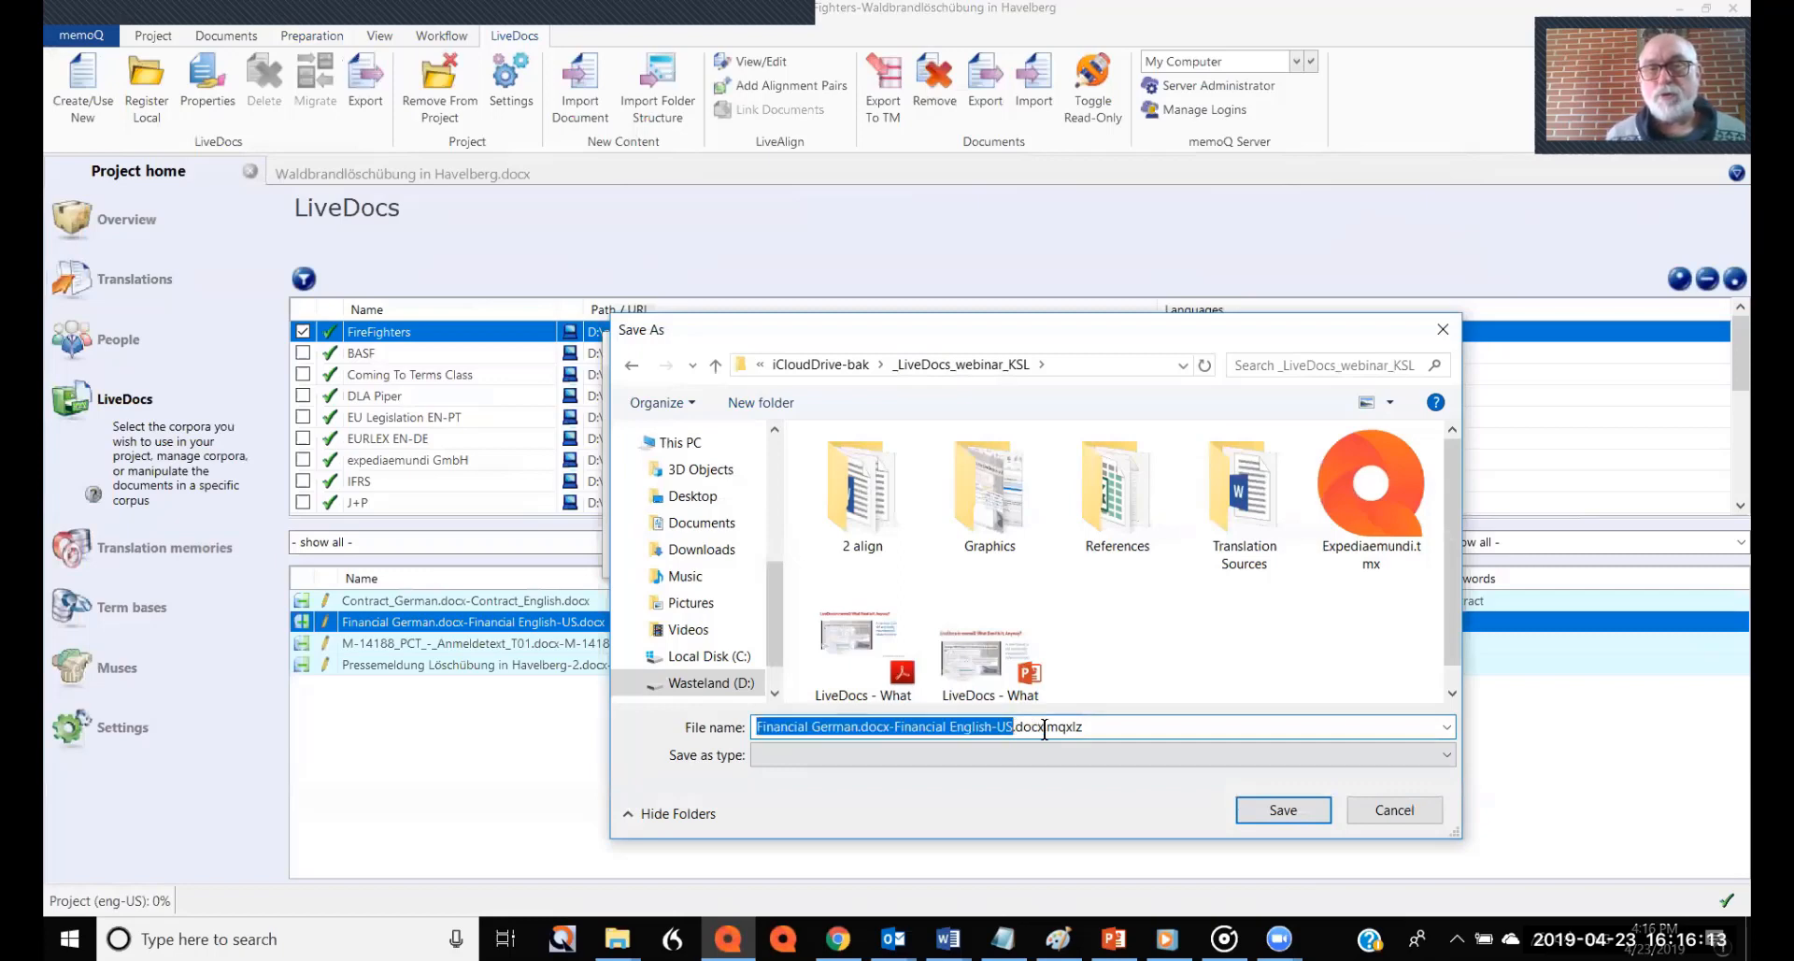
left_click(1045, 729, "shift")
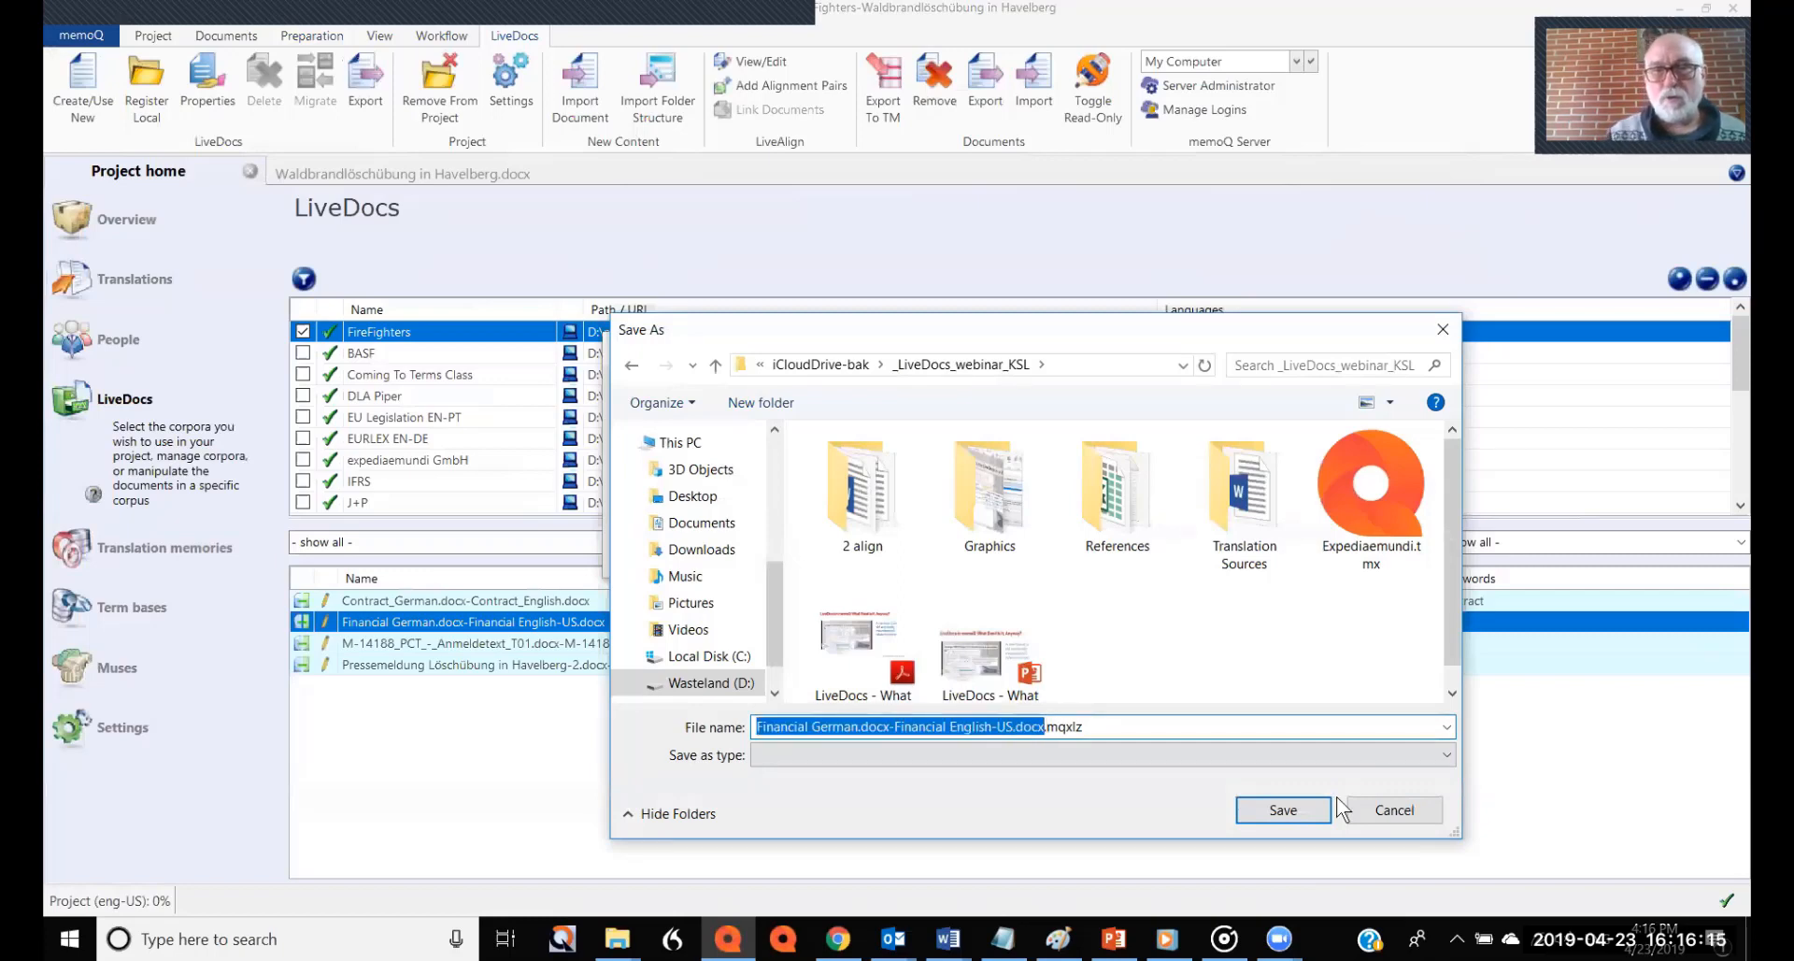
type("OldFi")
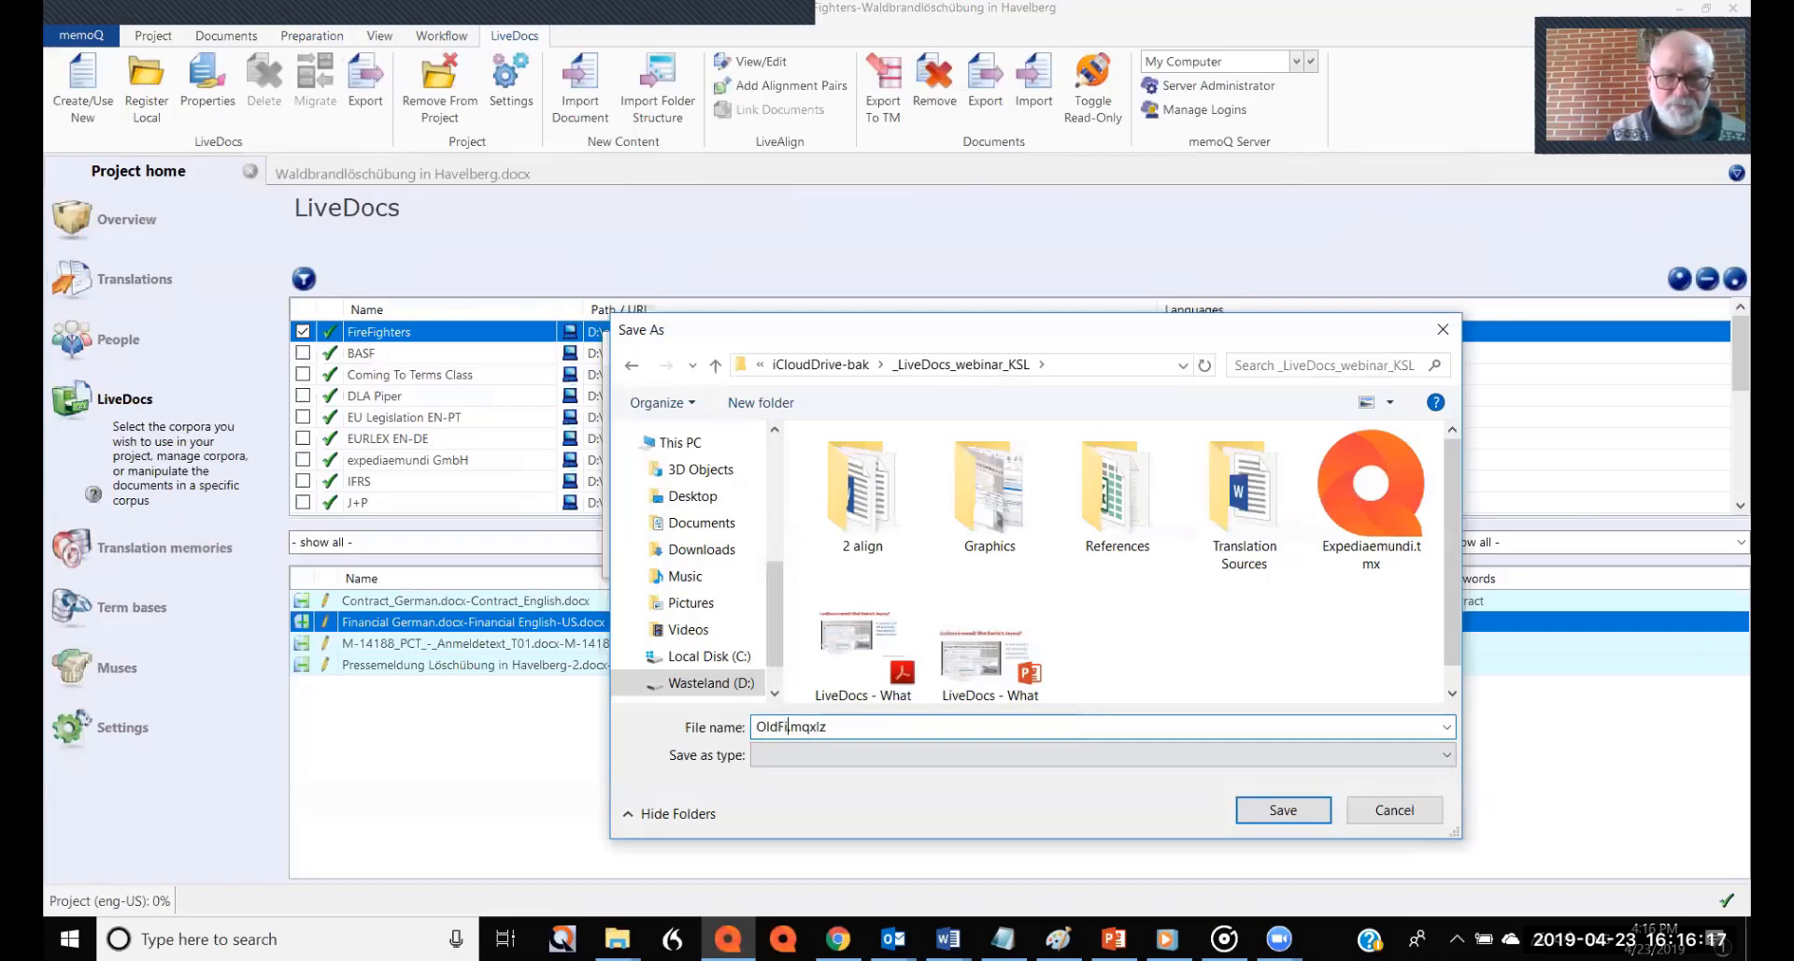
type("nancialD")
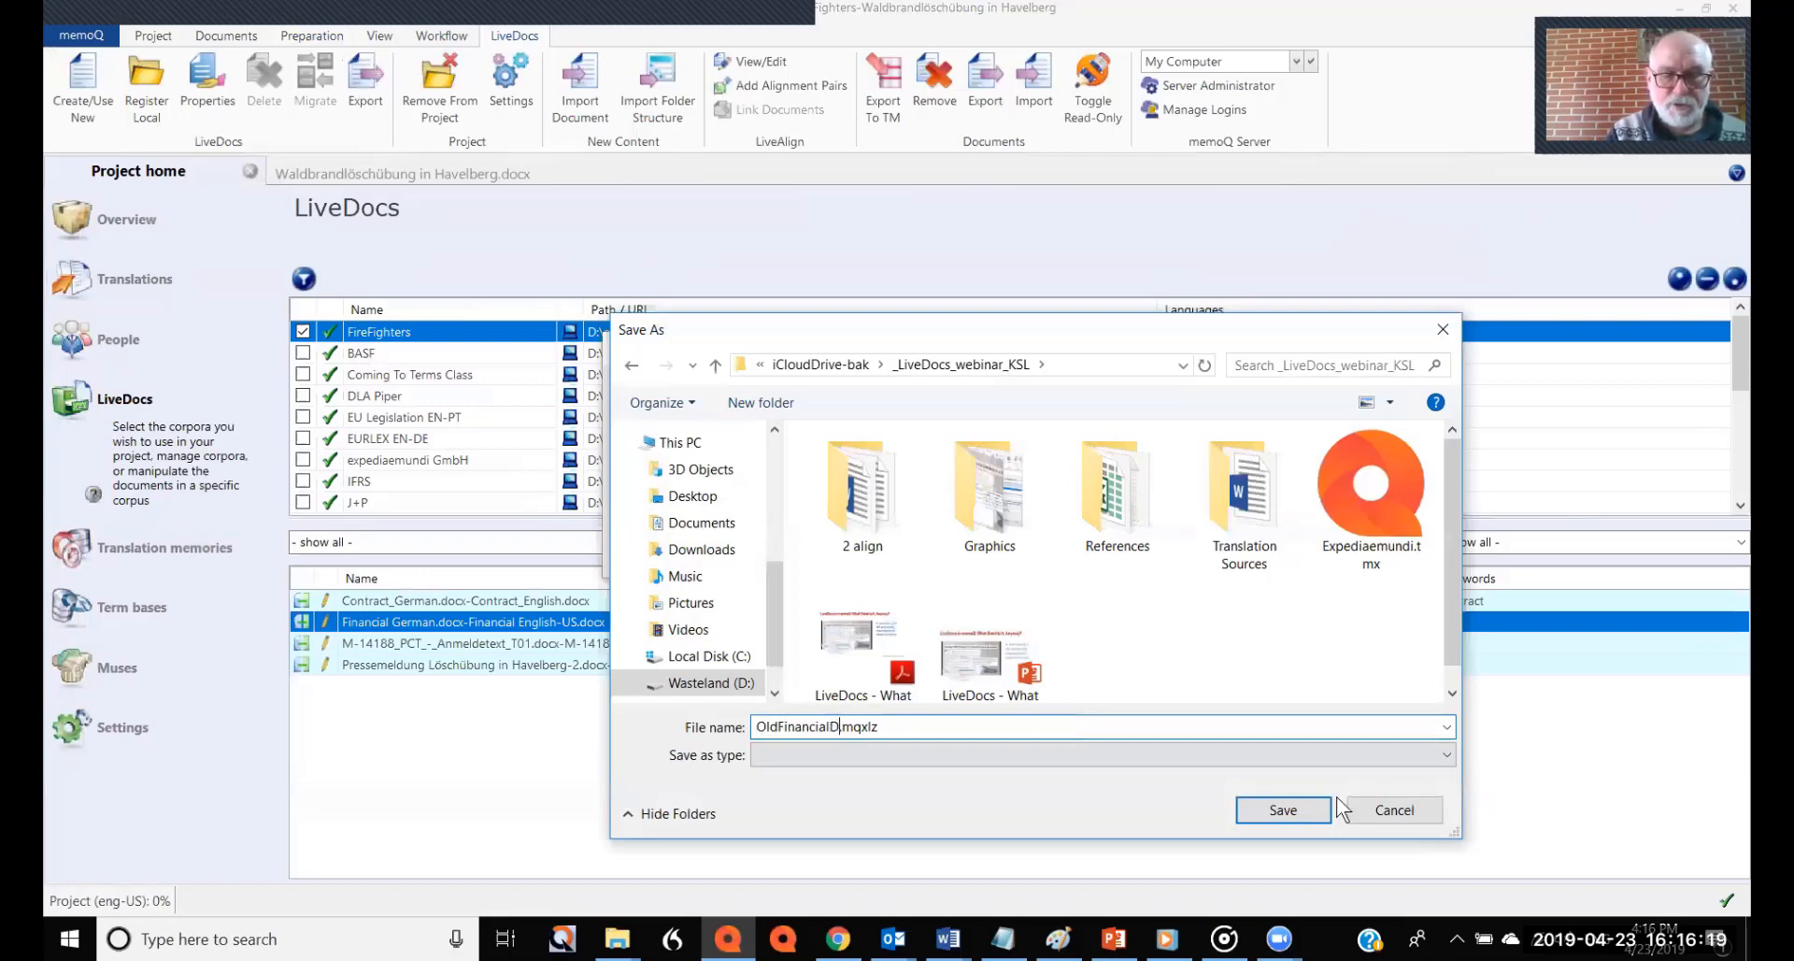
type("oc")
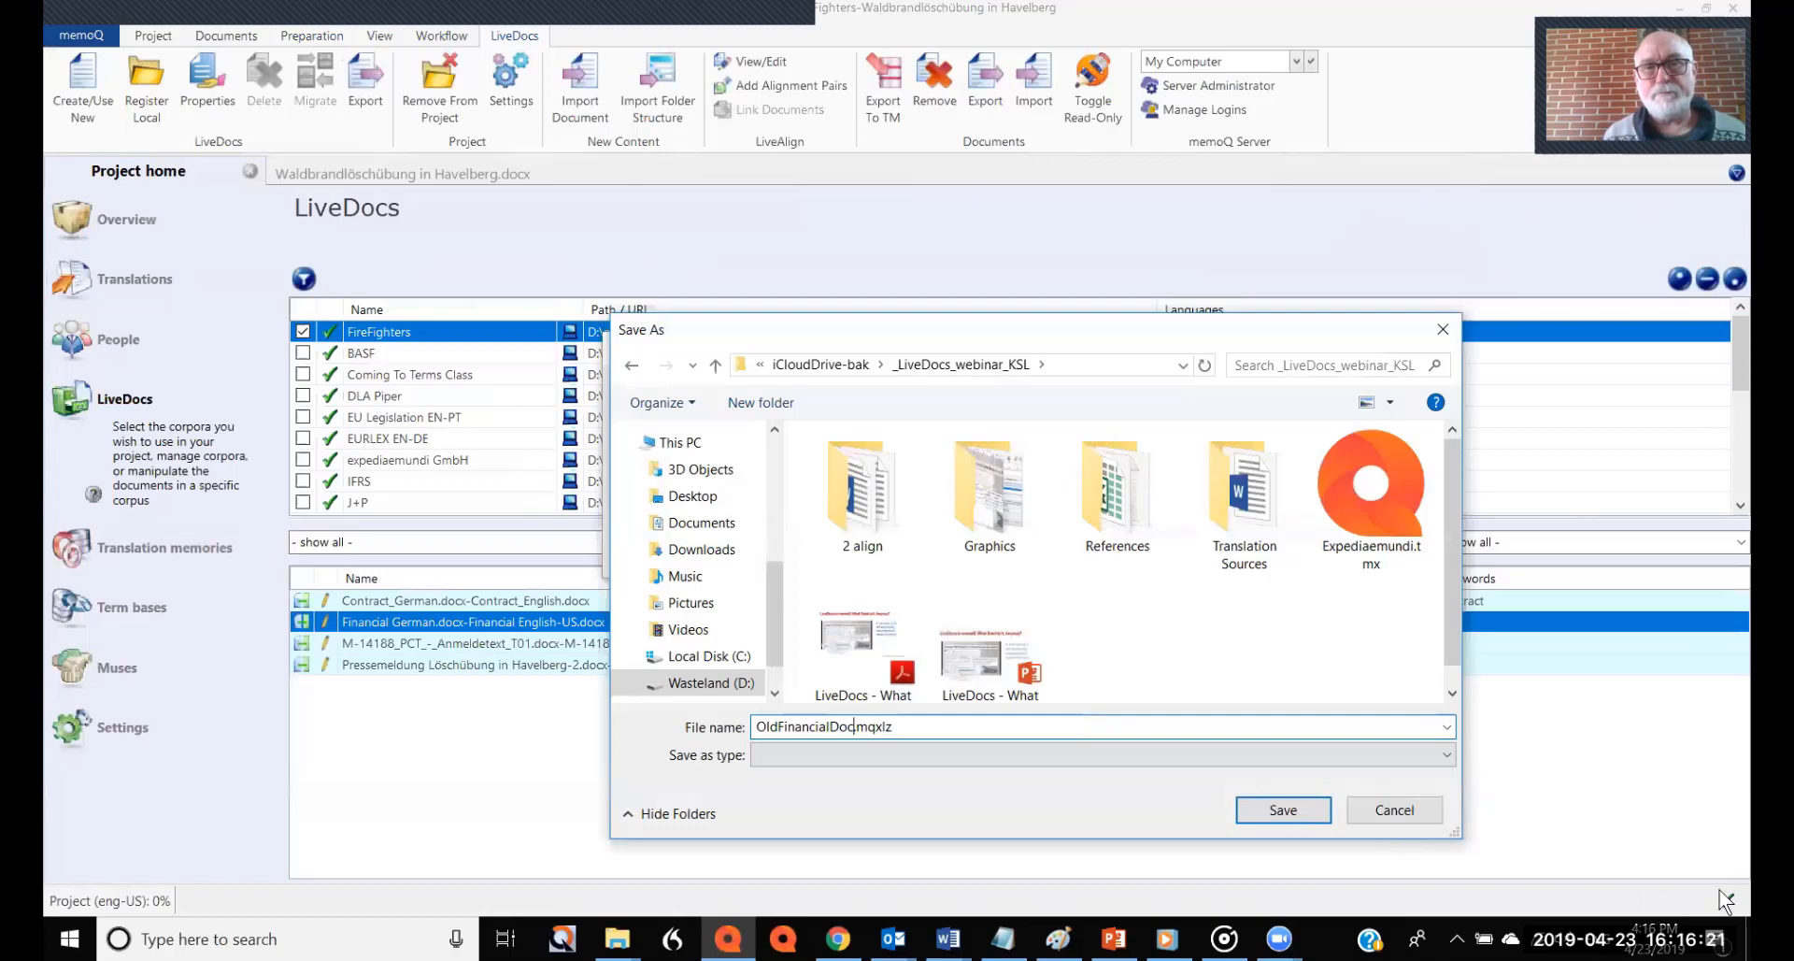
type(".")
left_click(1304, 802)
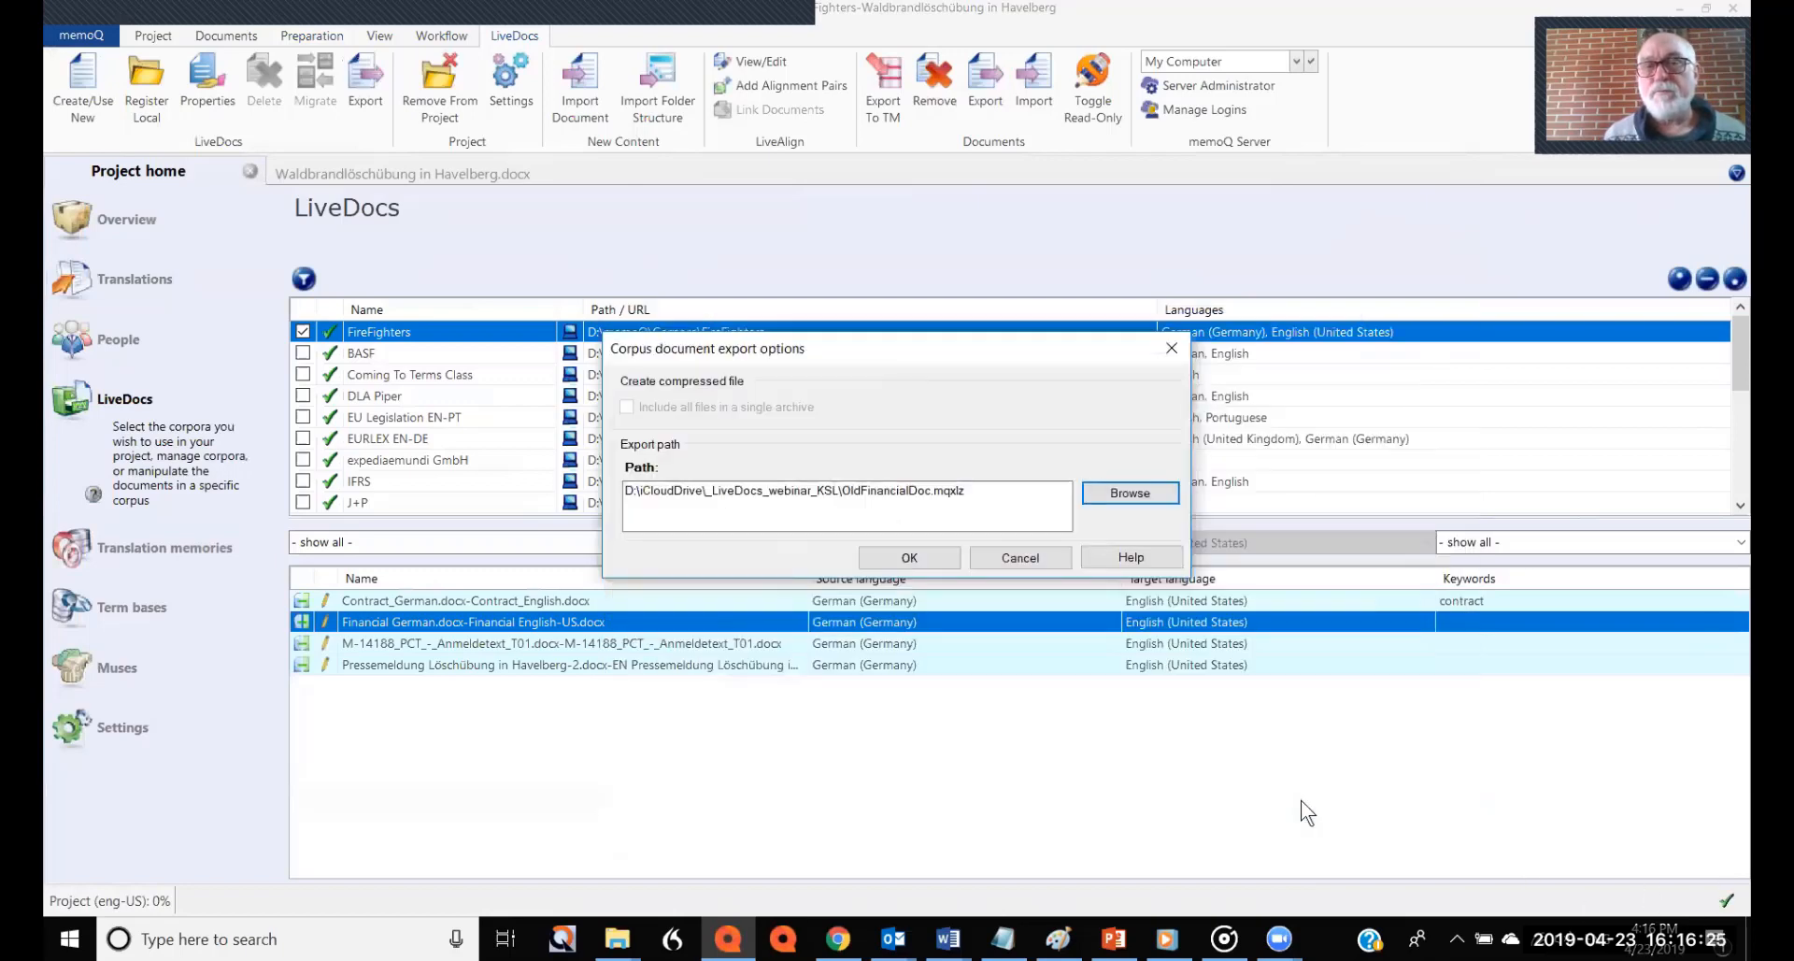
left_click(911, 556)
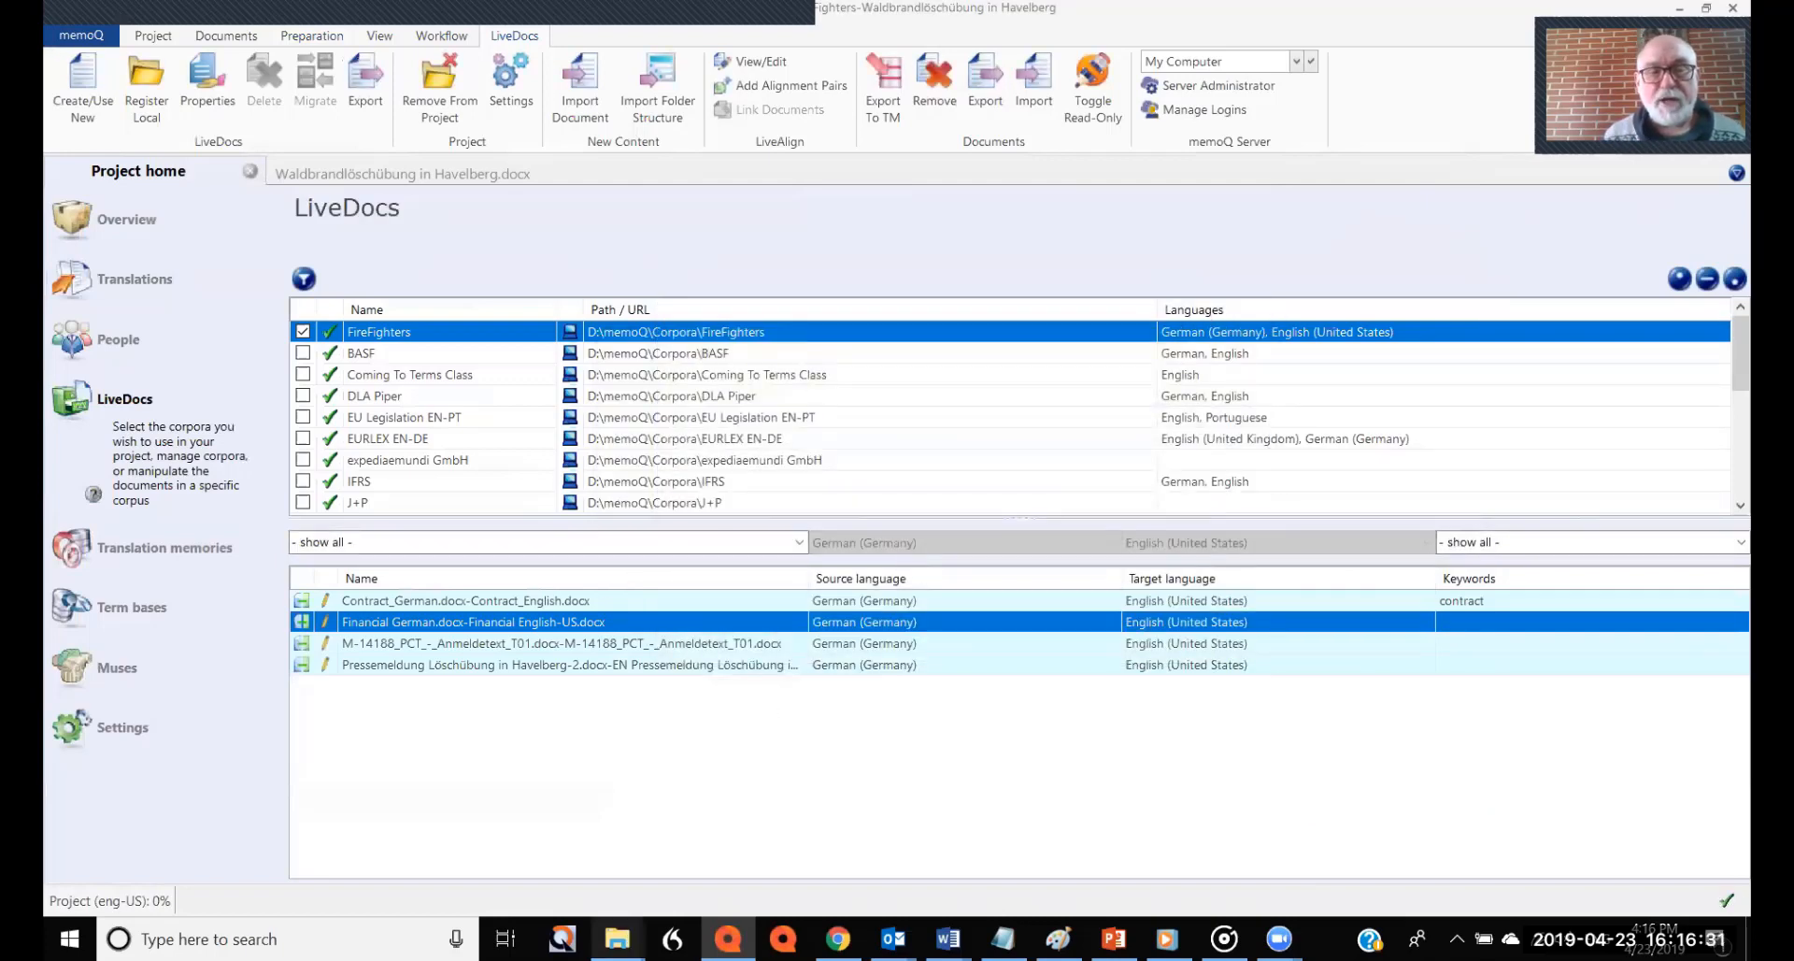
Check the _LiveDocs_webinar_KSL folder in File Explorer for the exported OldFinancialDoc.mqxlz, and return to memoQ
mouse_move(617, 938)
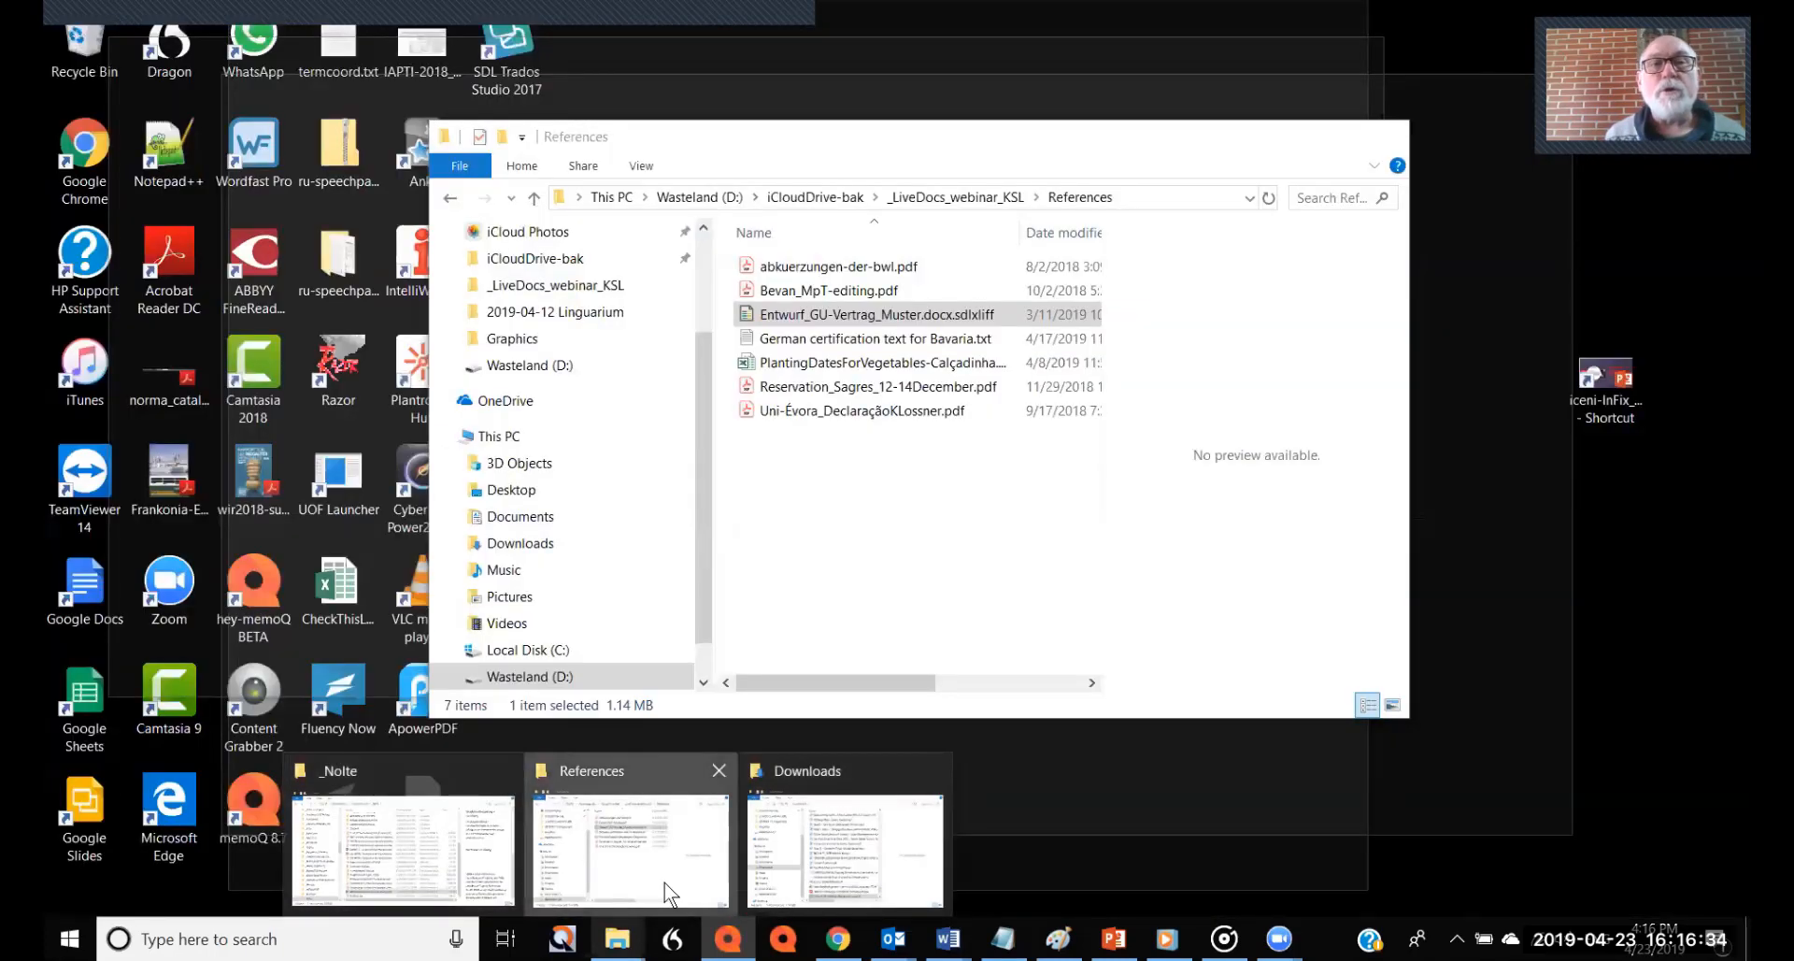
left_click(665, 882)
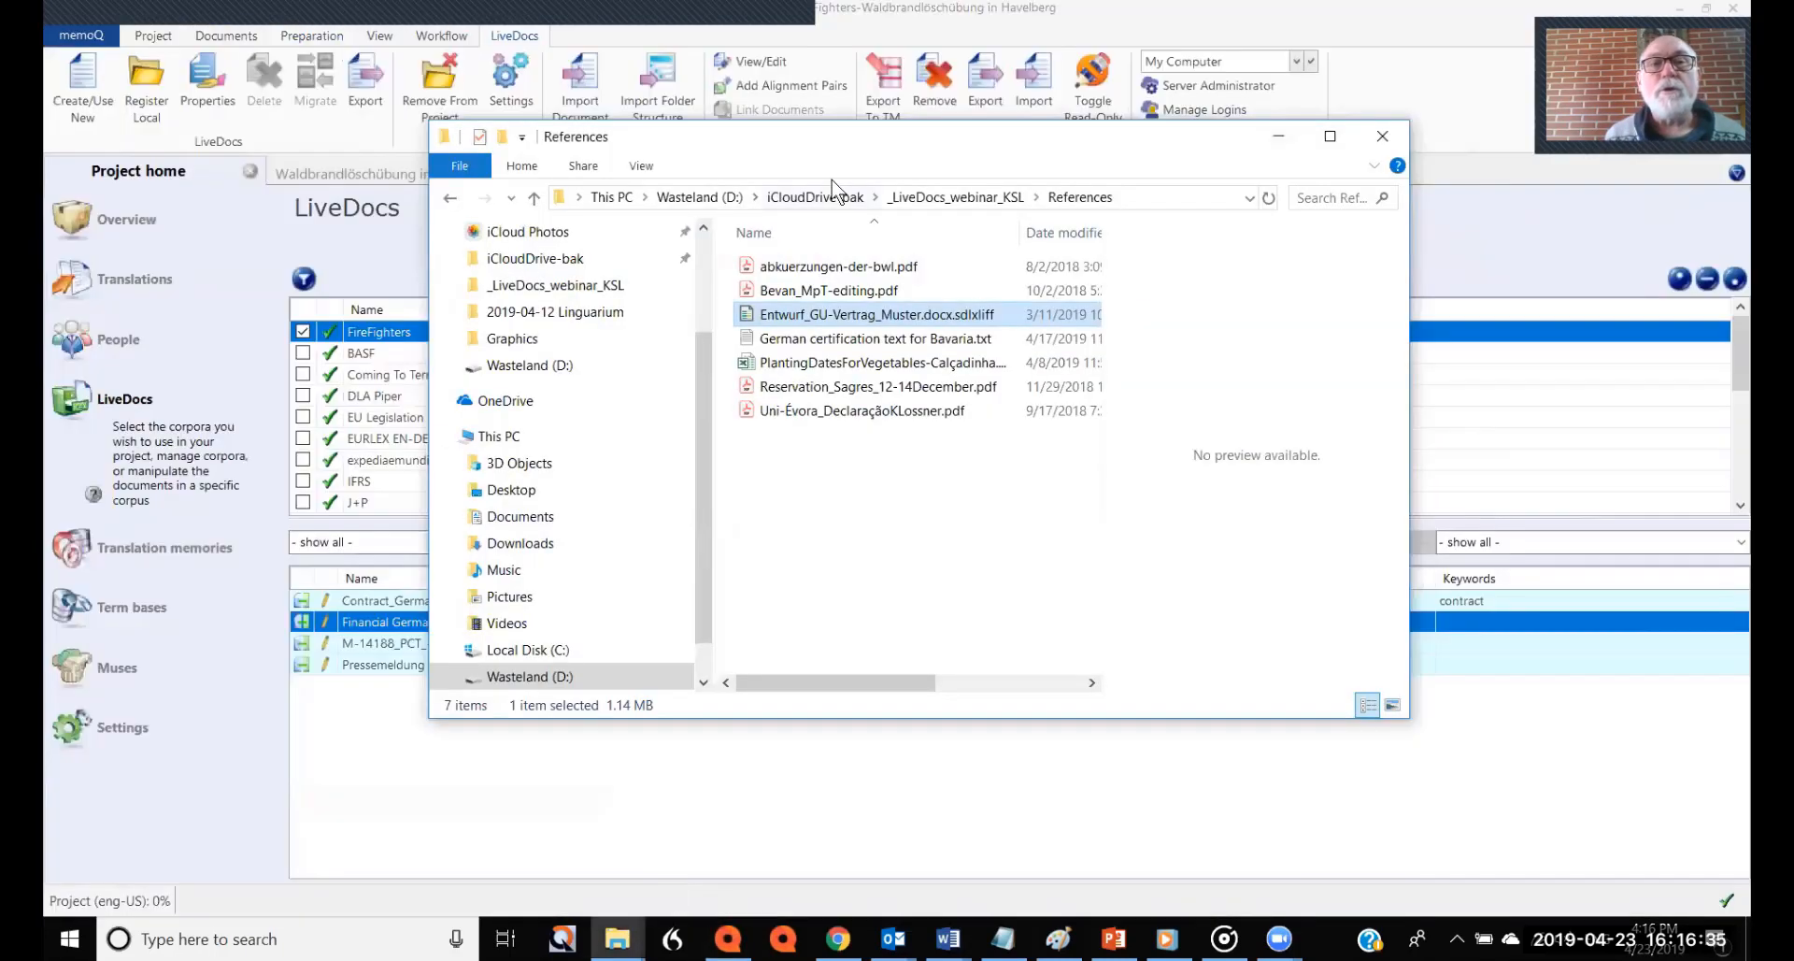
left_click(913, 198)
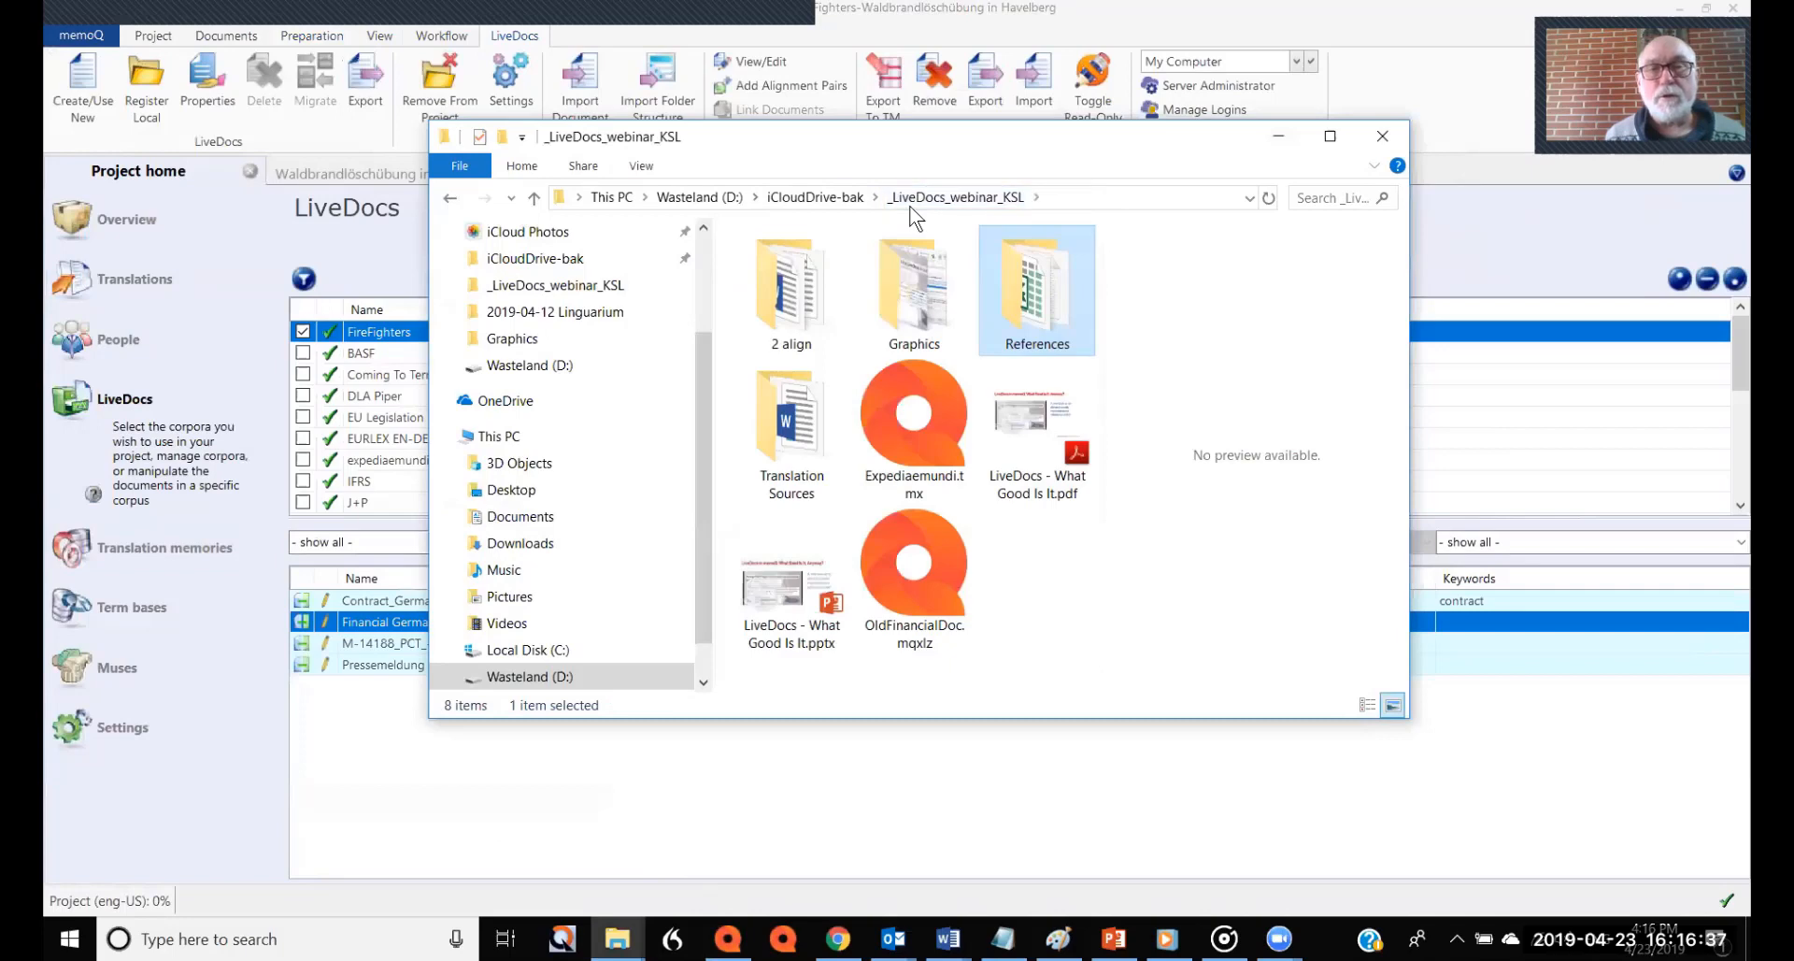
left_click(927, 544)
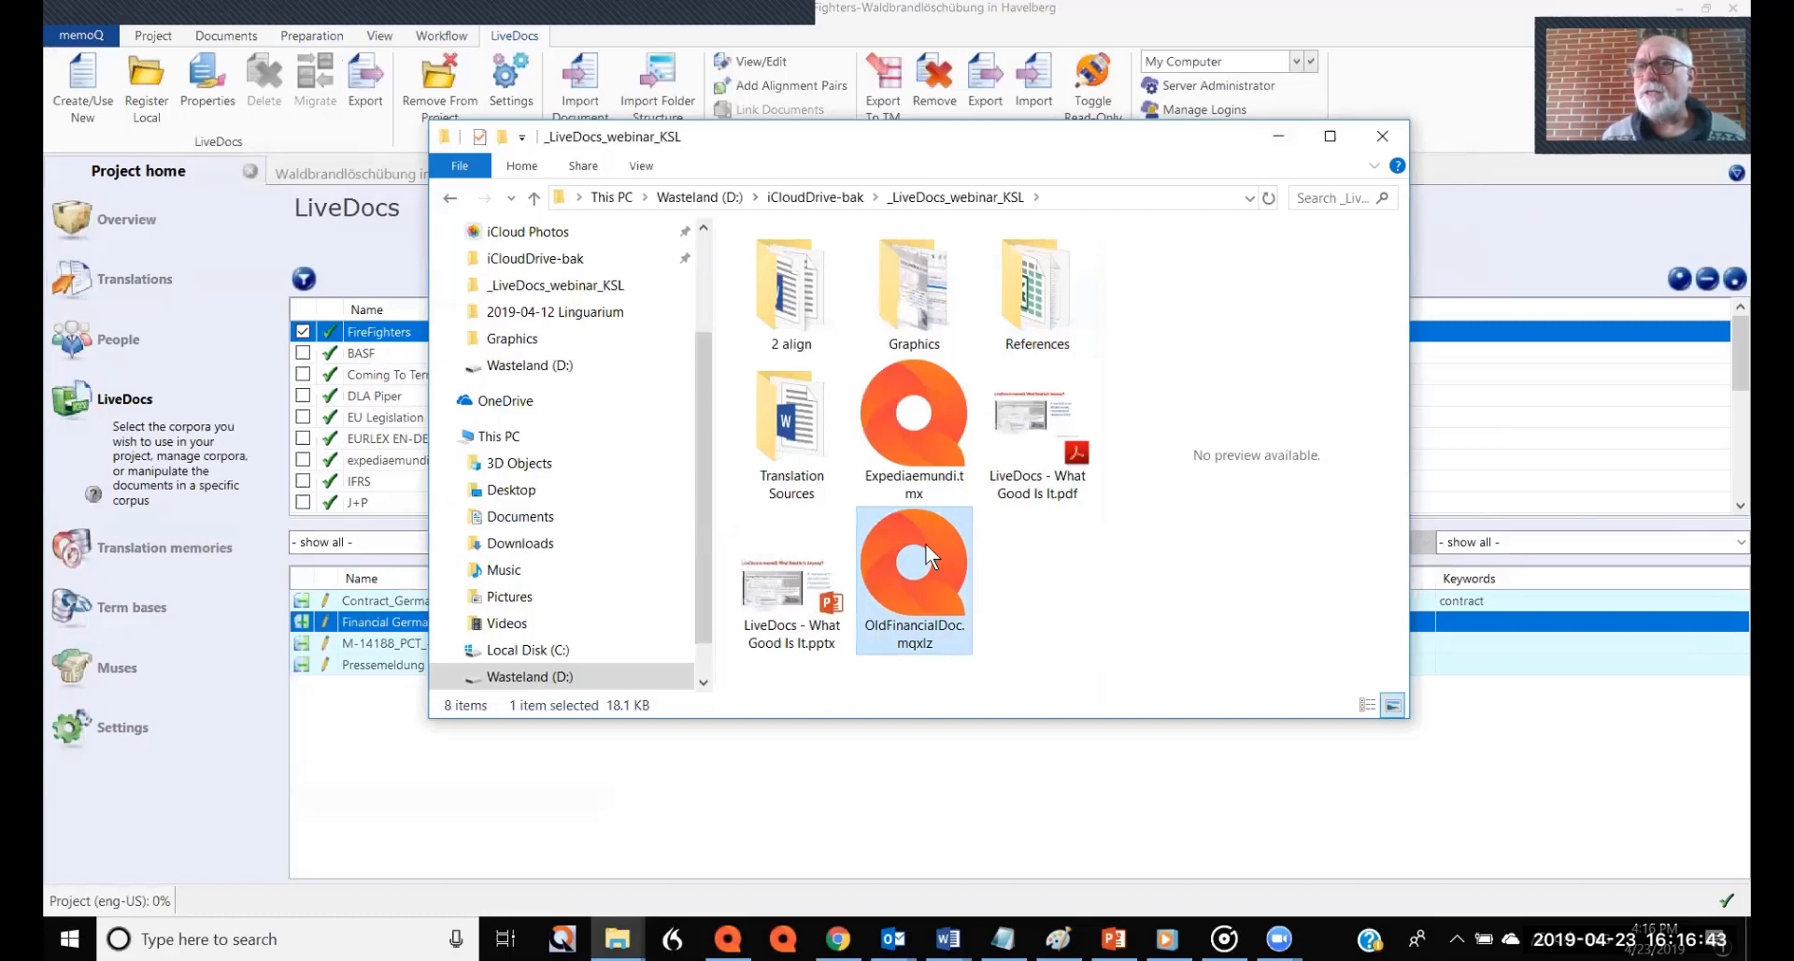
left_click(856, 840)
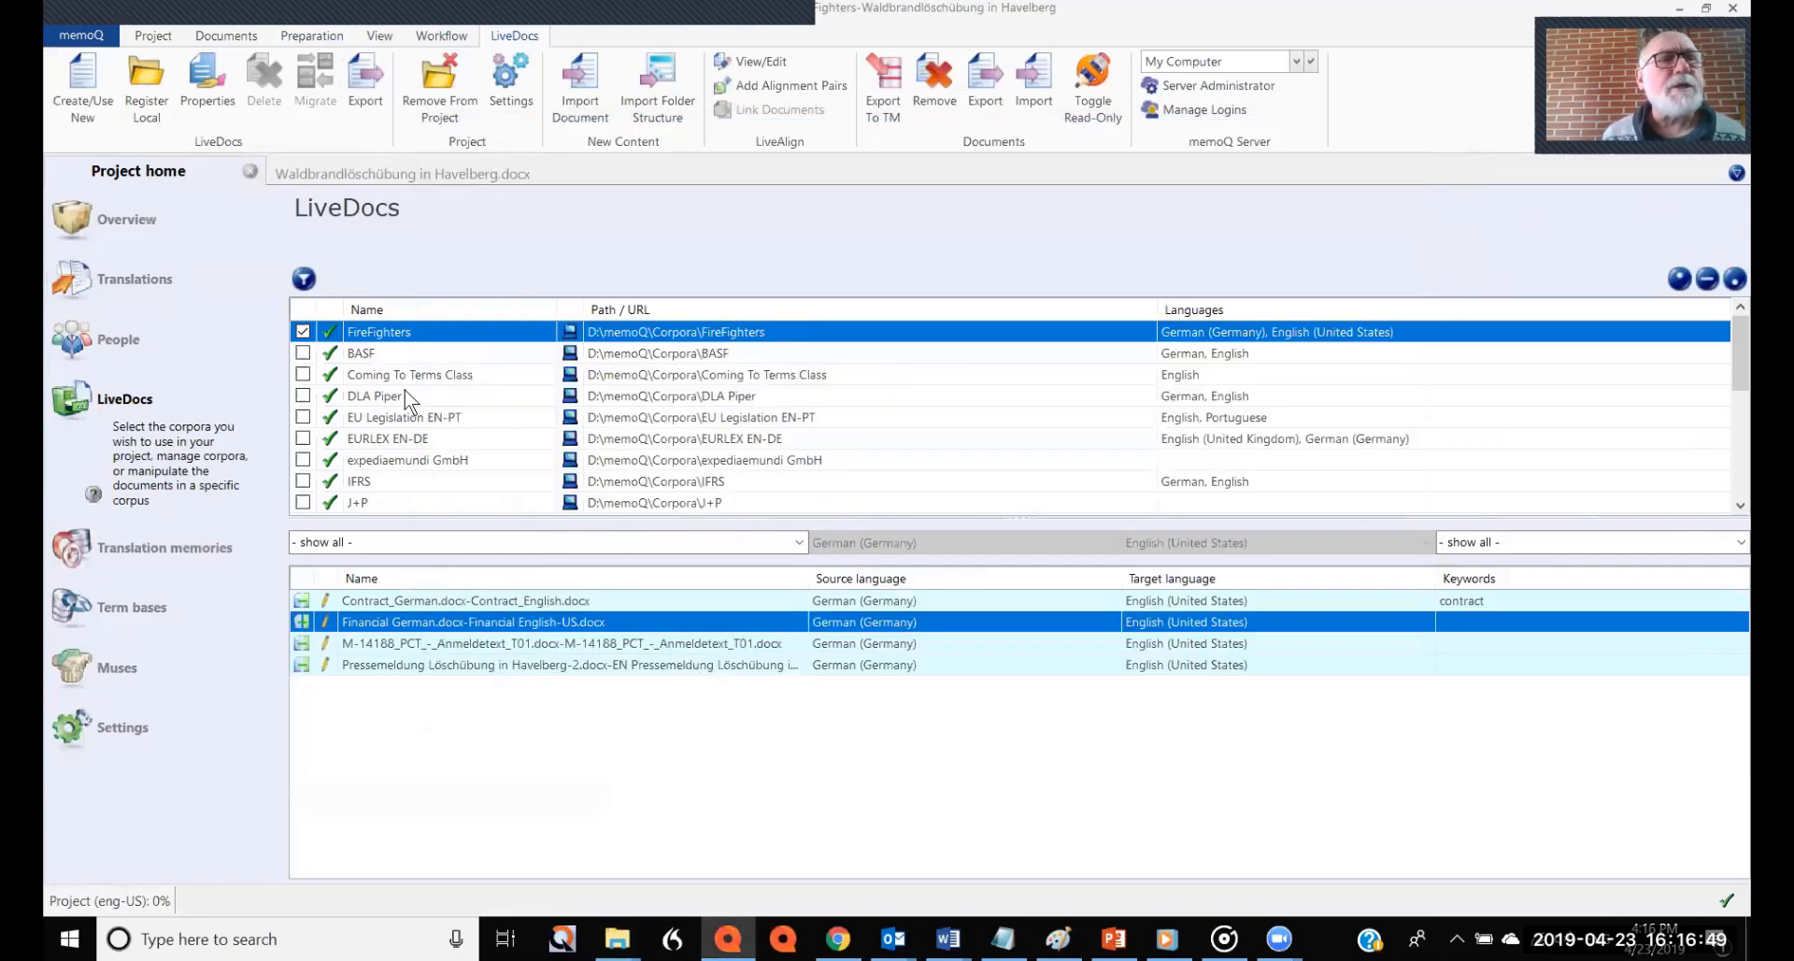
Start an import with options into the project's translation documents and choose OldFinancialDoc.mqxlz from the _LiveDocs_webinar_KSL folder
left_click(136, 294)
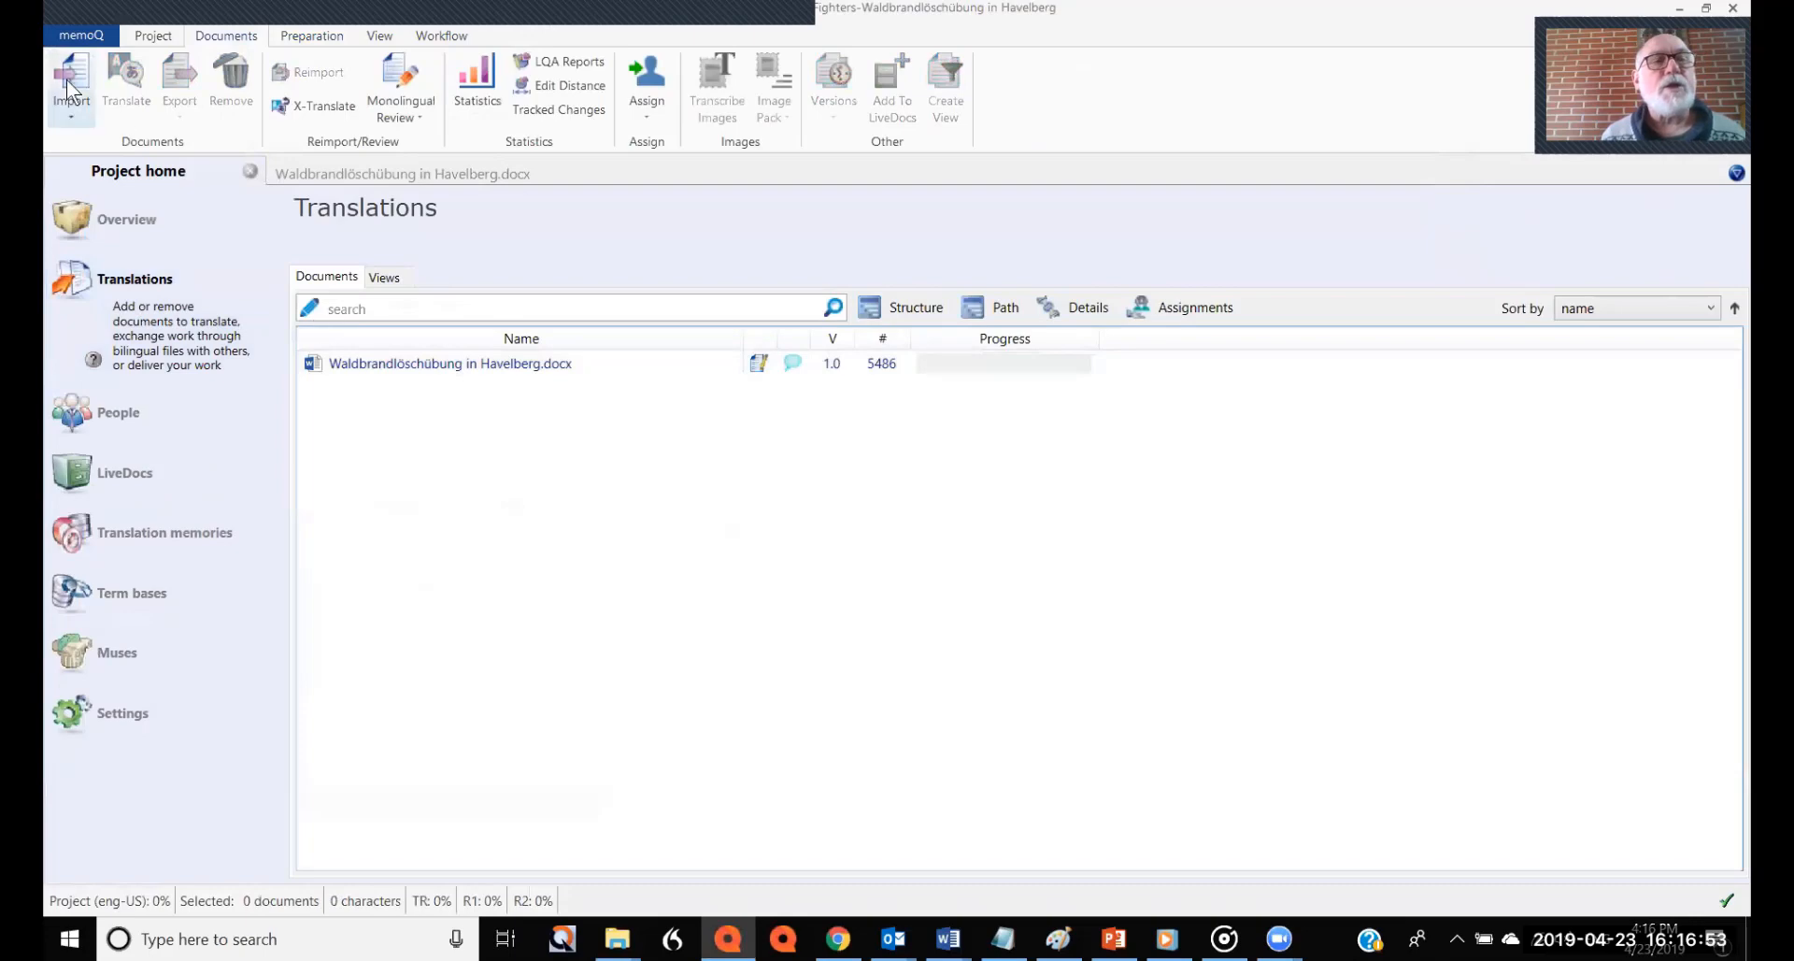
left_click(67, 110)
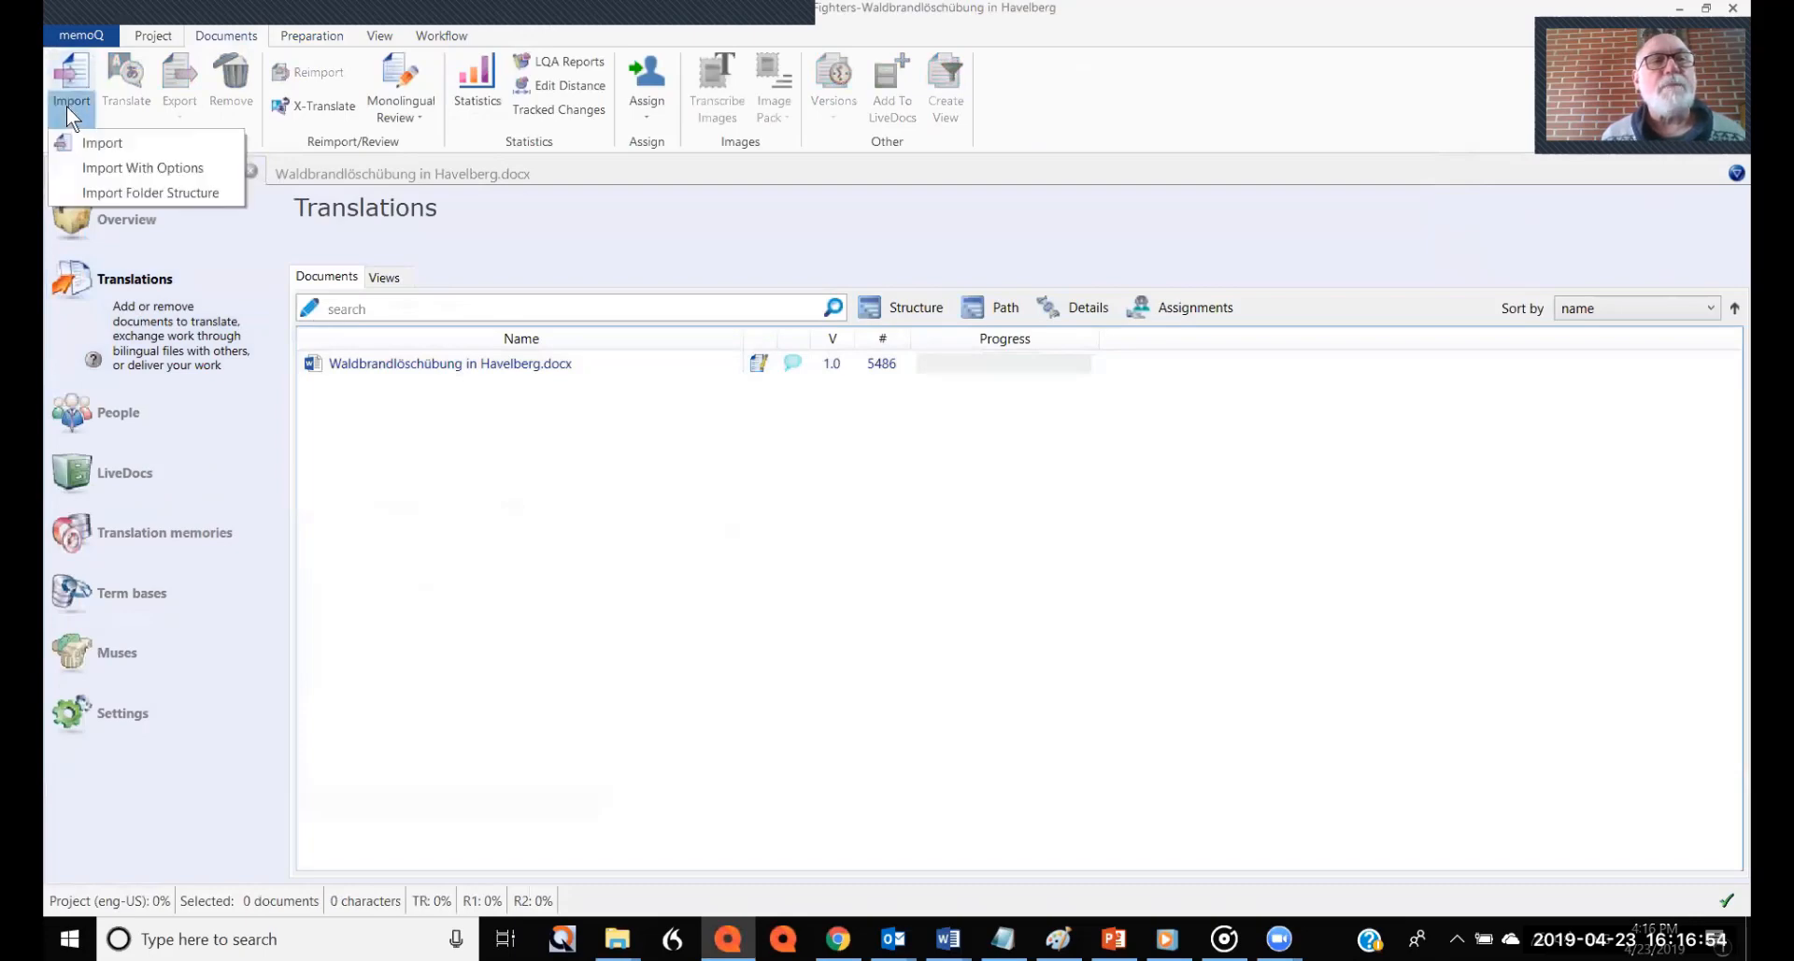
left_click(159, 167)
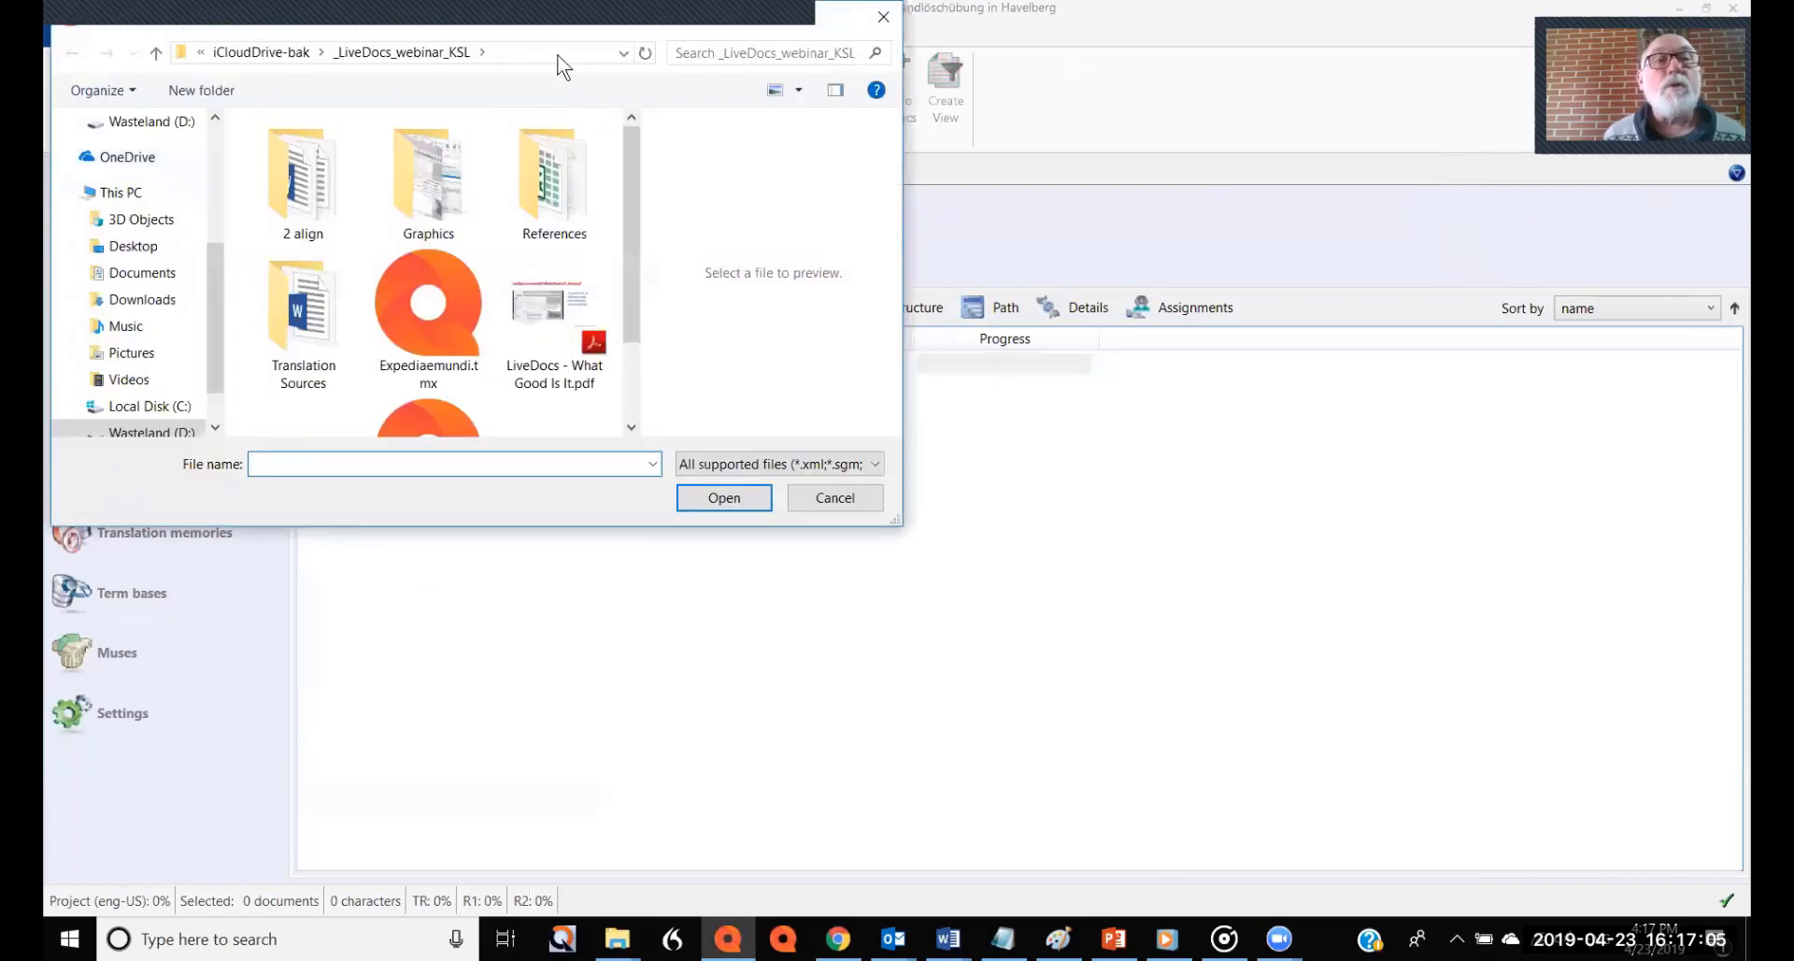
left_click_drag(636, 25, 872, 56)
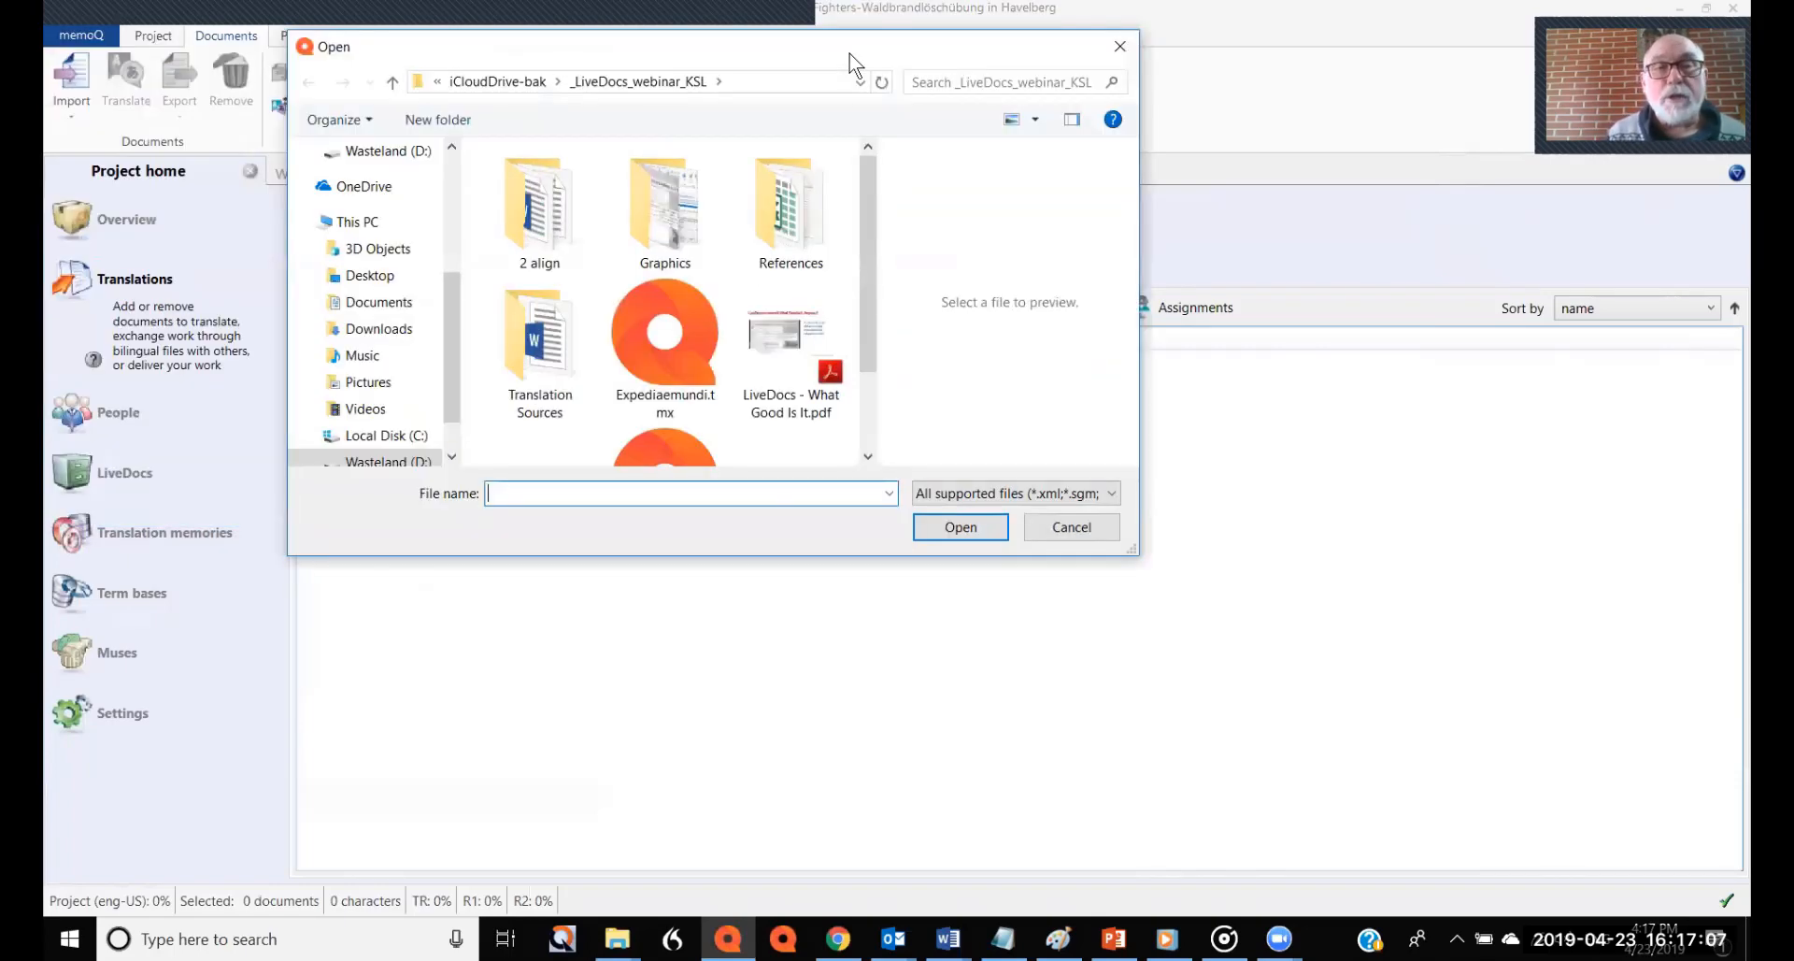
scroll(865, 398, "down", 1)
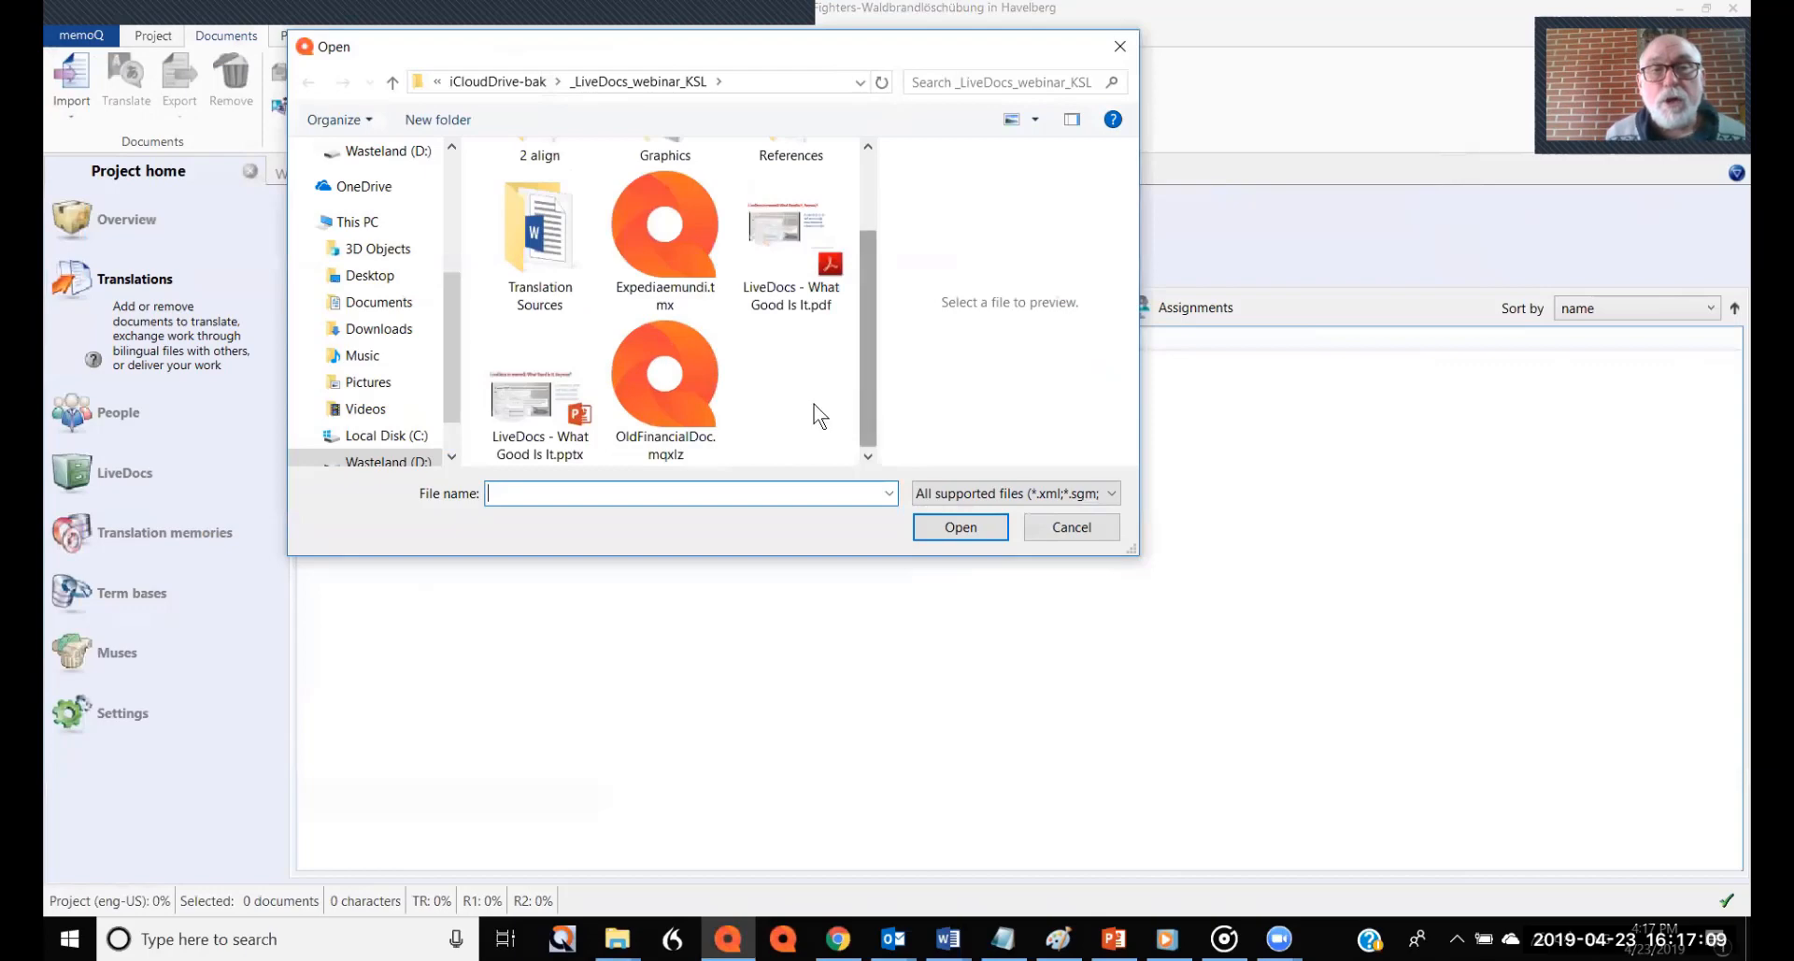
left_click(670, 381)
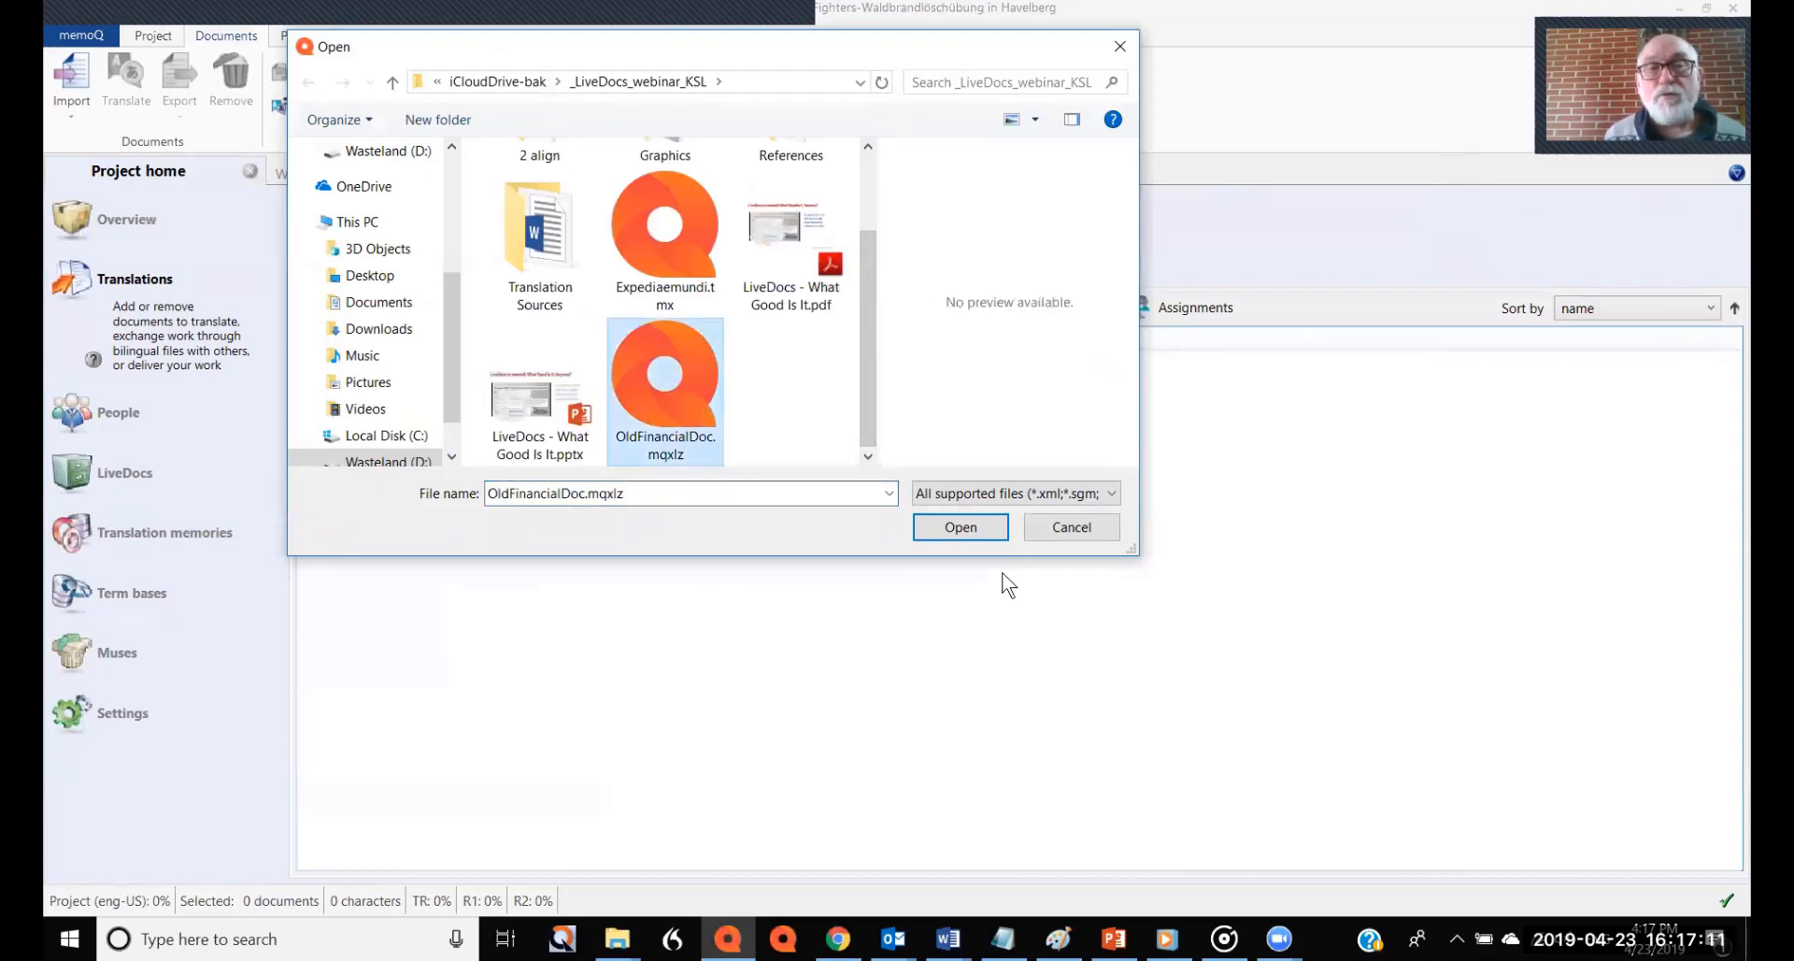
left_click(961, 528)
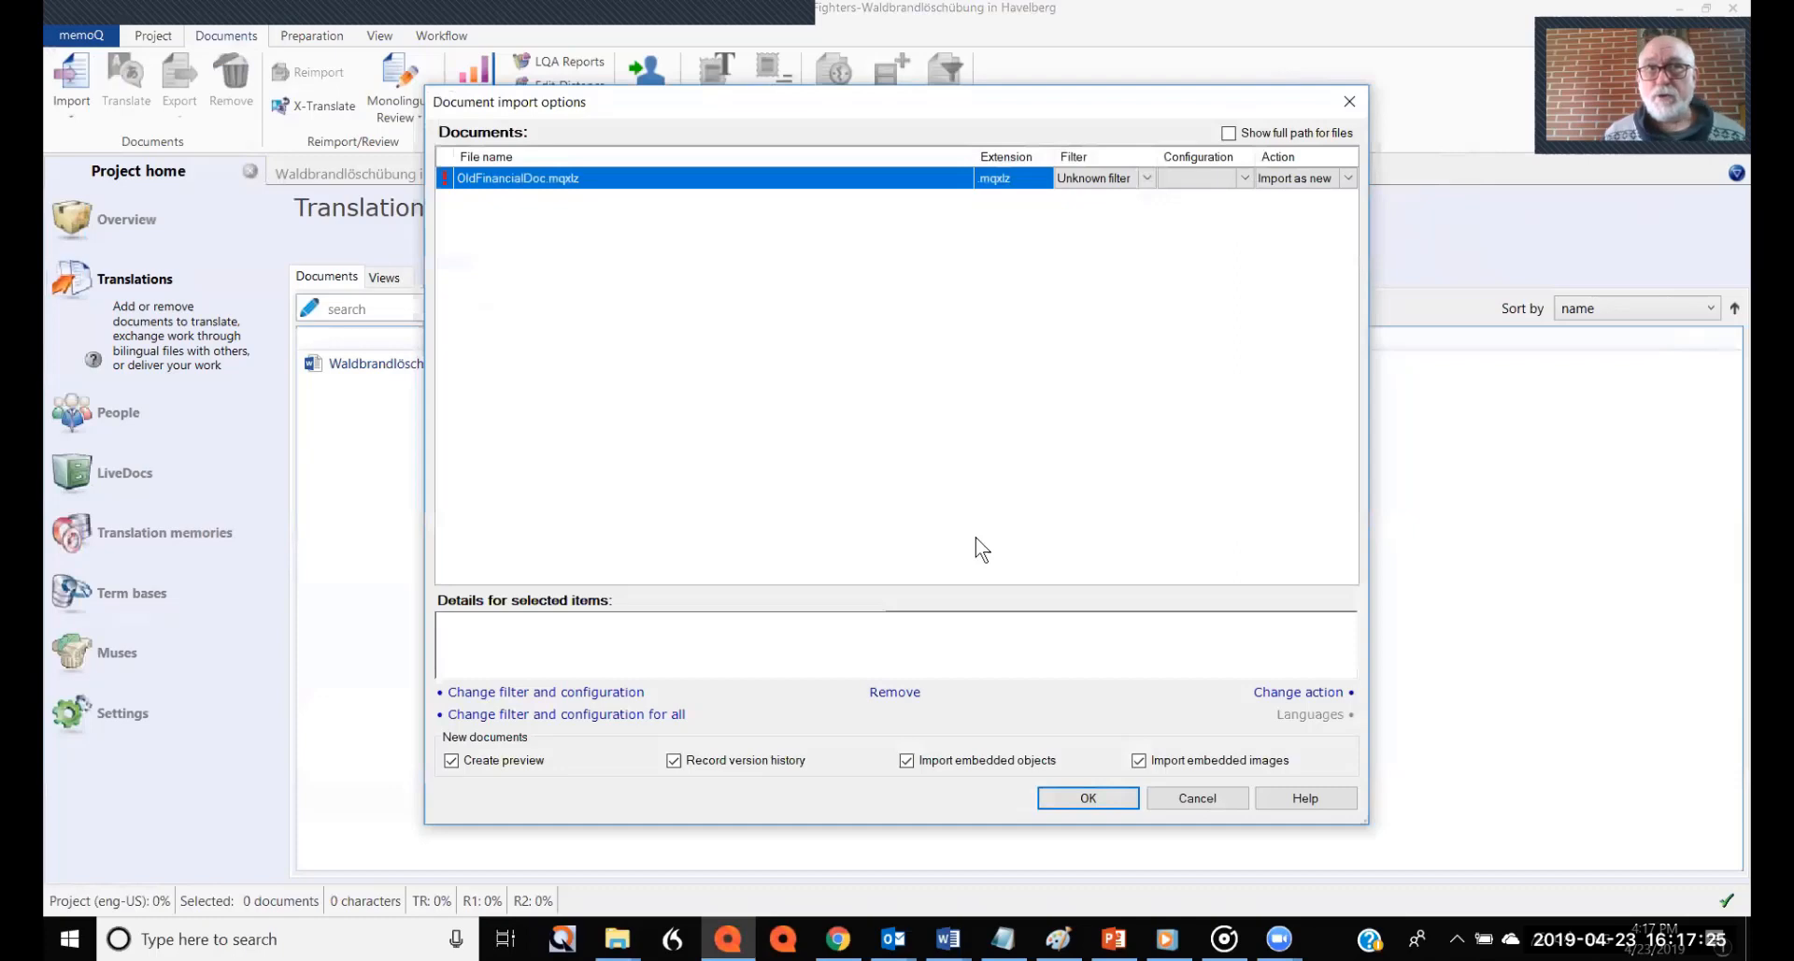
Assign the XLIFF filter to OldFinancialDoc.mqxlz and import it as a new translation document
left_click(1145, 179)
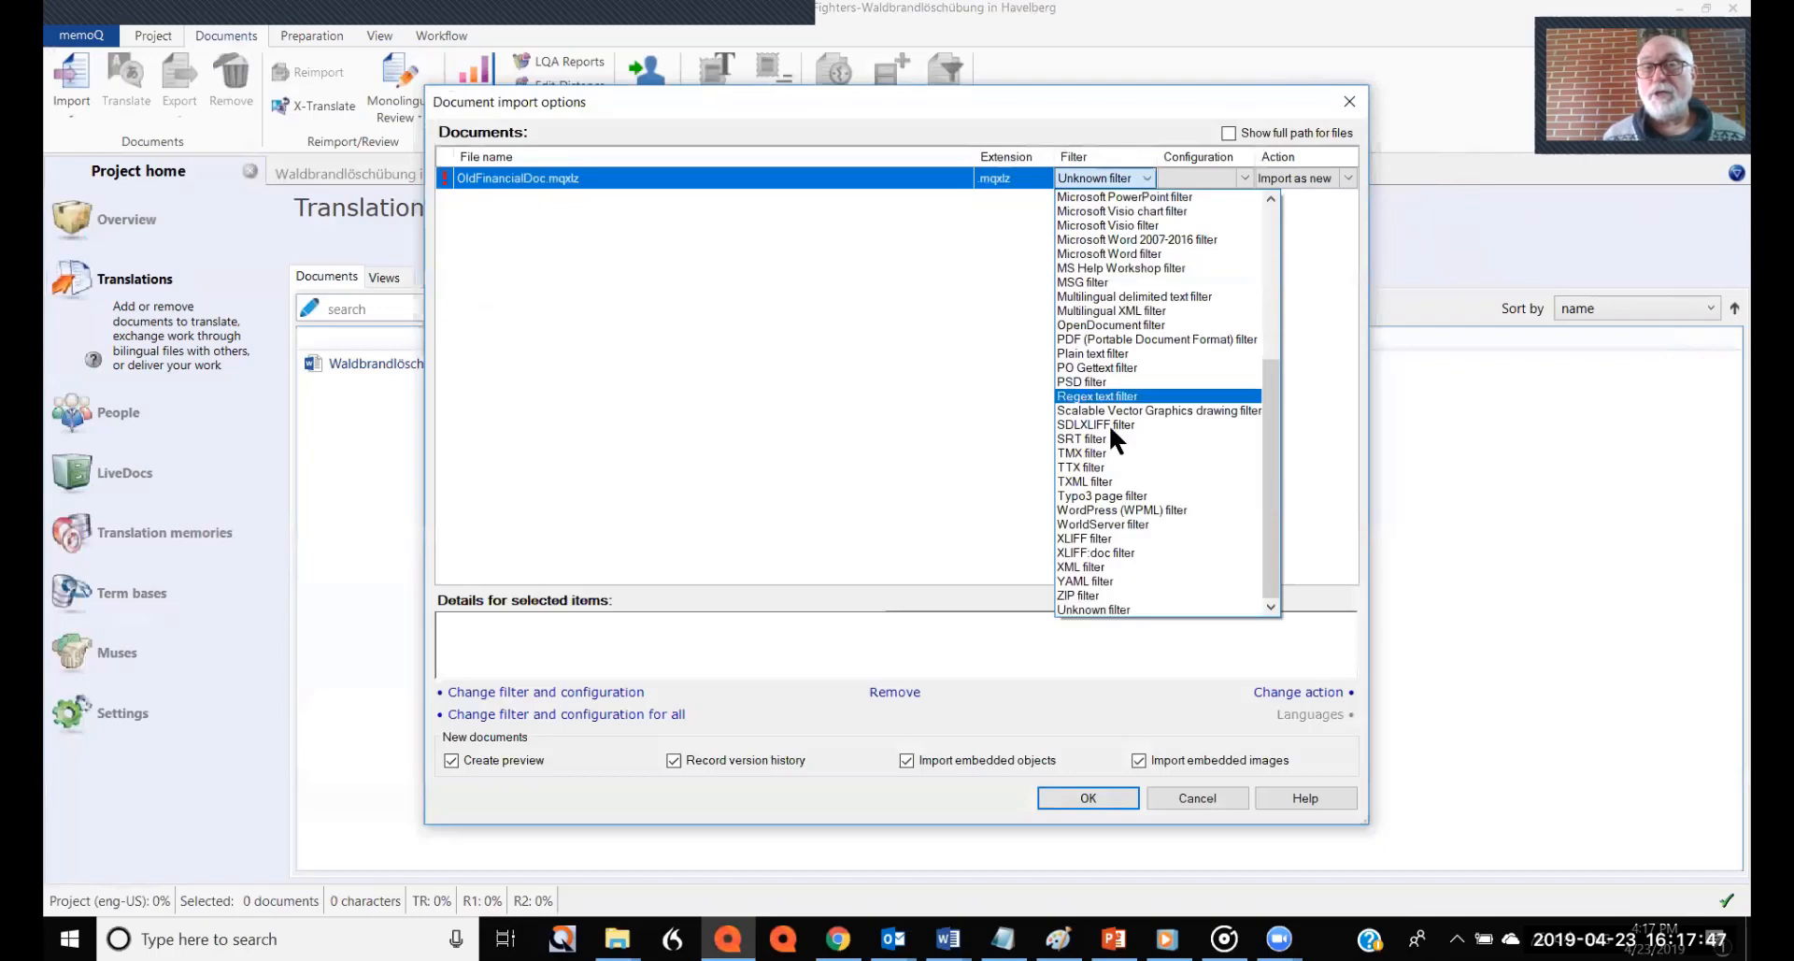
left_click(1116, 539)
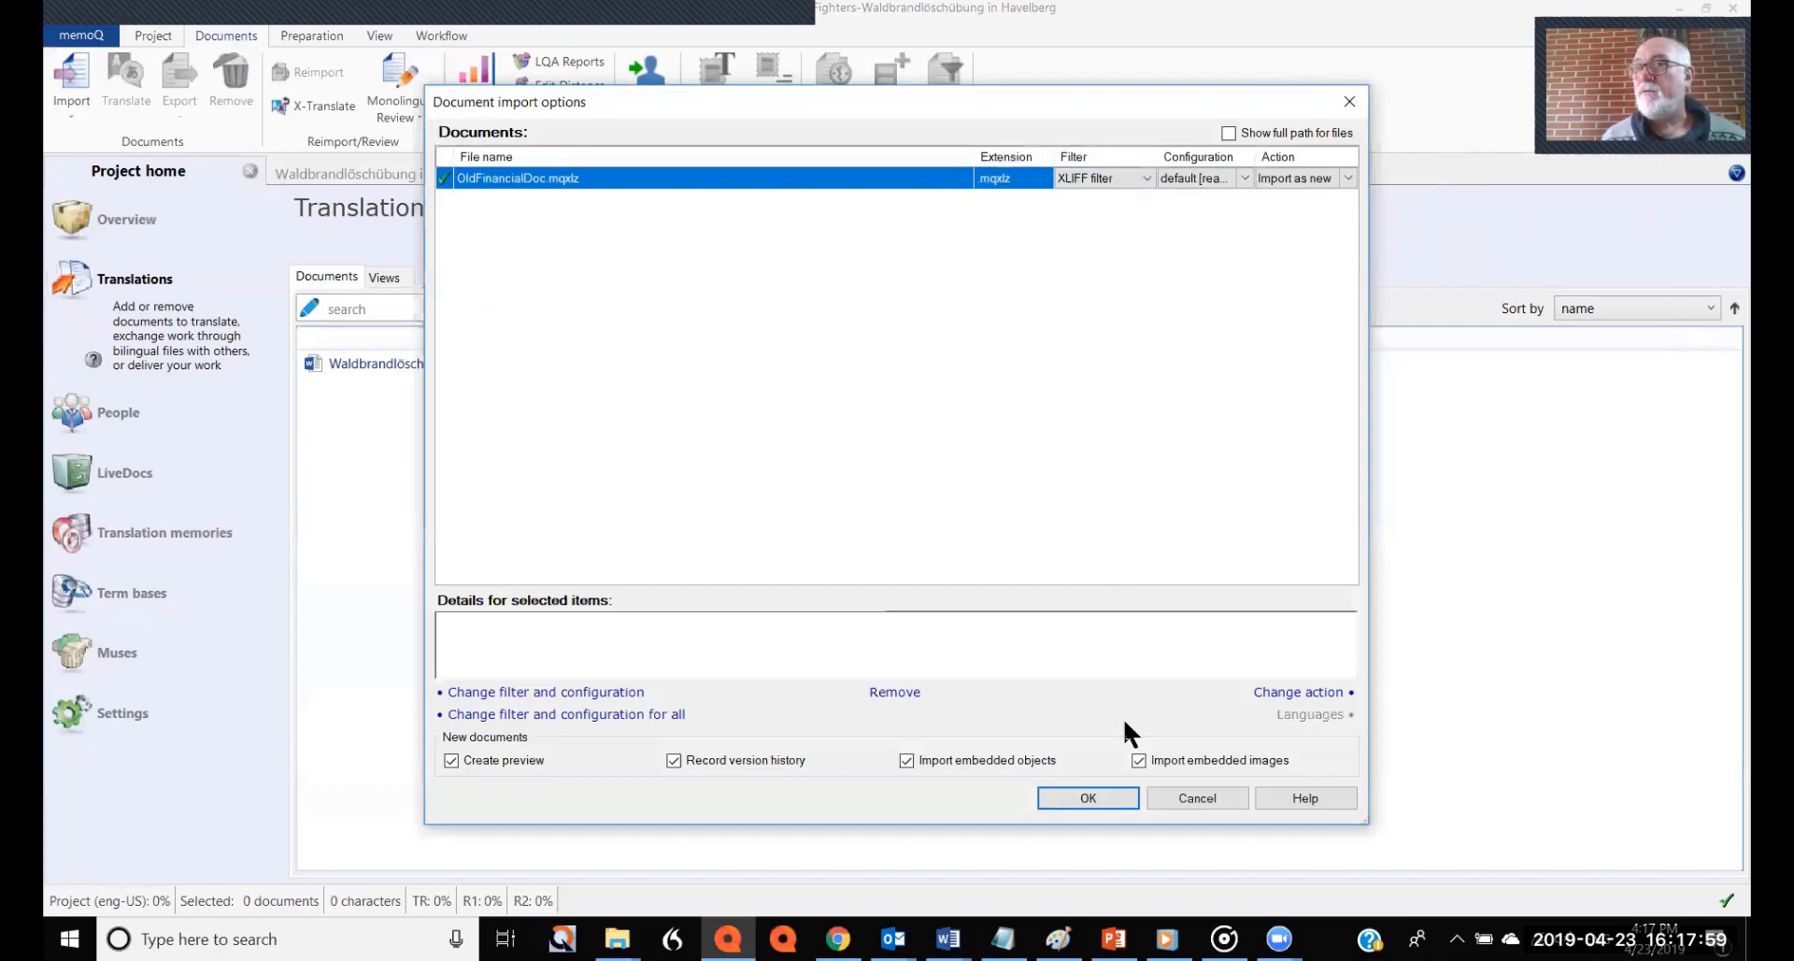
left_click(1091, 798)
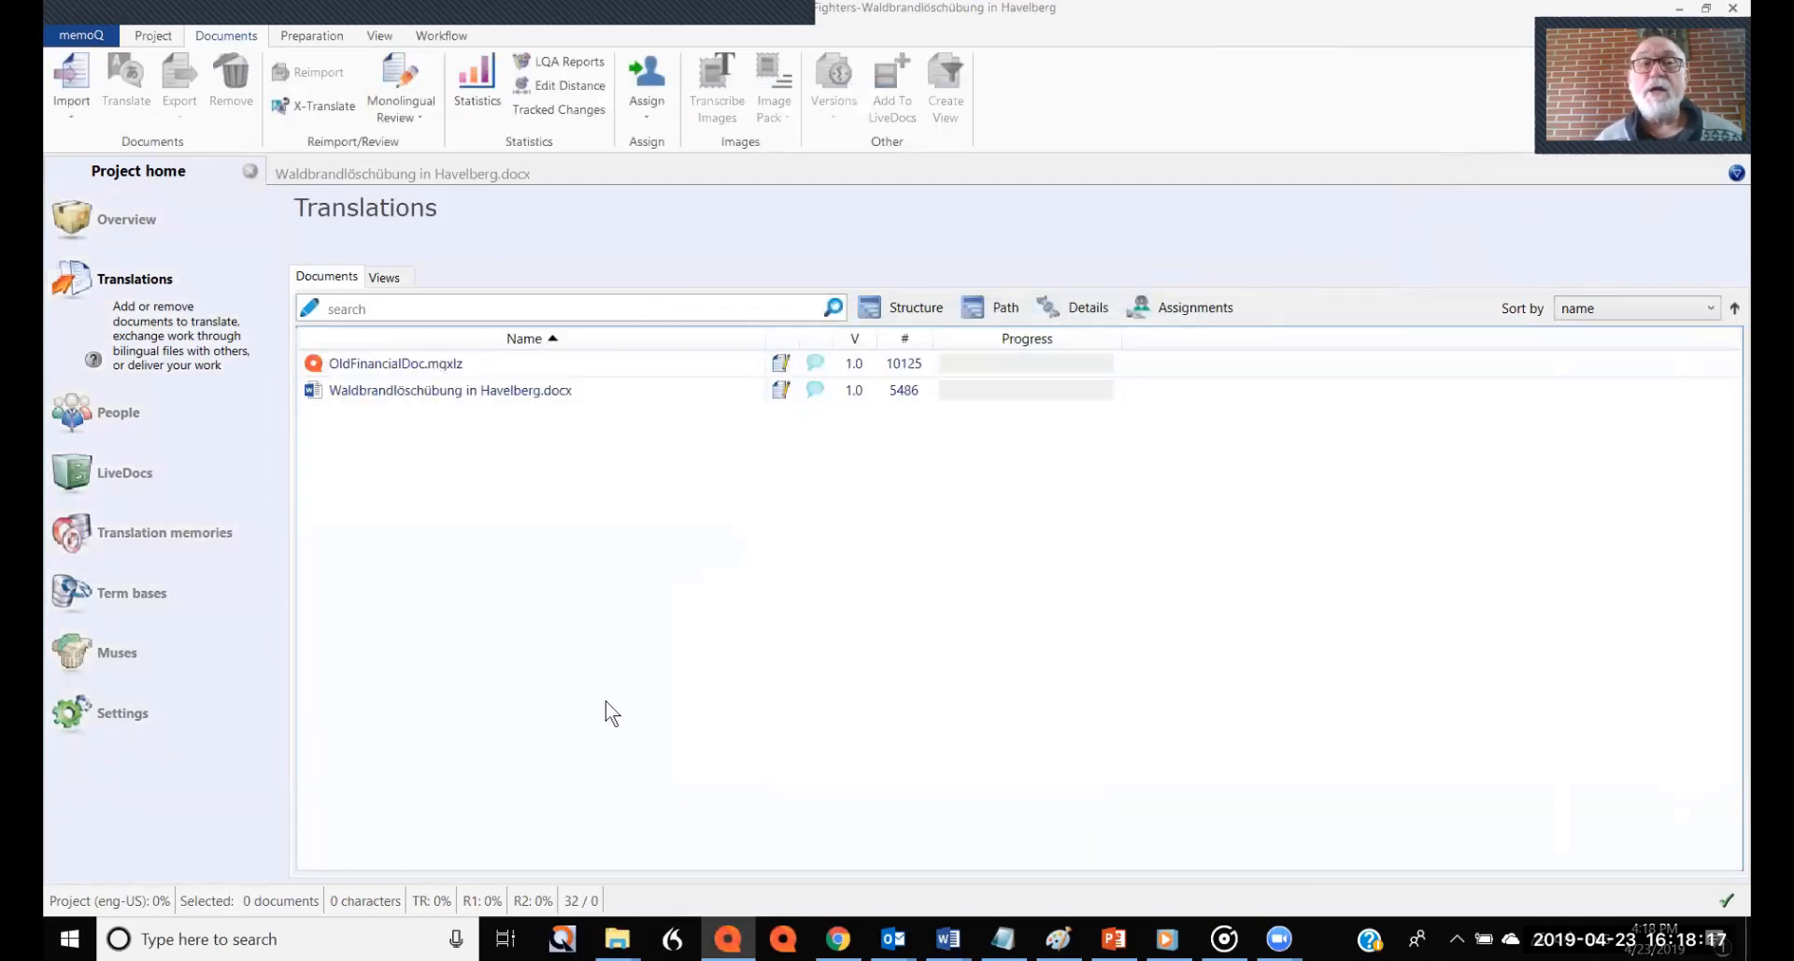
Open OldFinancialDoc.mqxlz for translation, confirm all its segments without updating the translation memory, and return to the project's document list
left_click(374, 377)
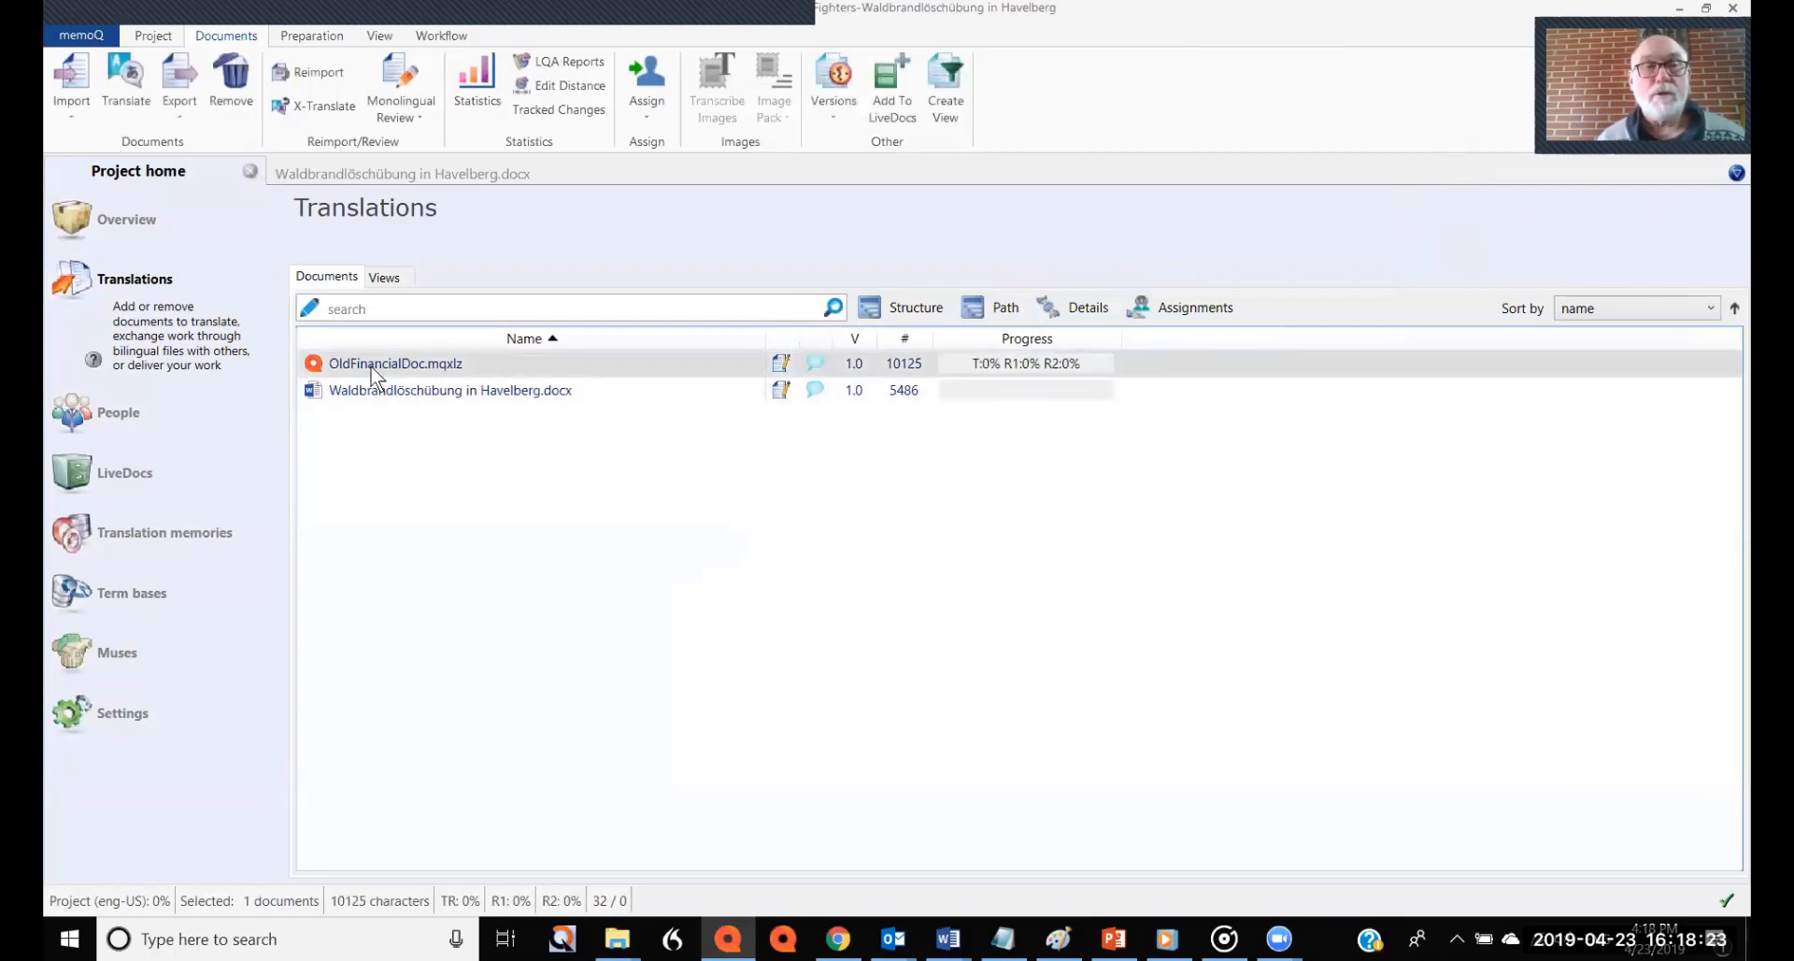
double_click(374, 365)
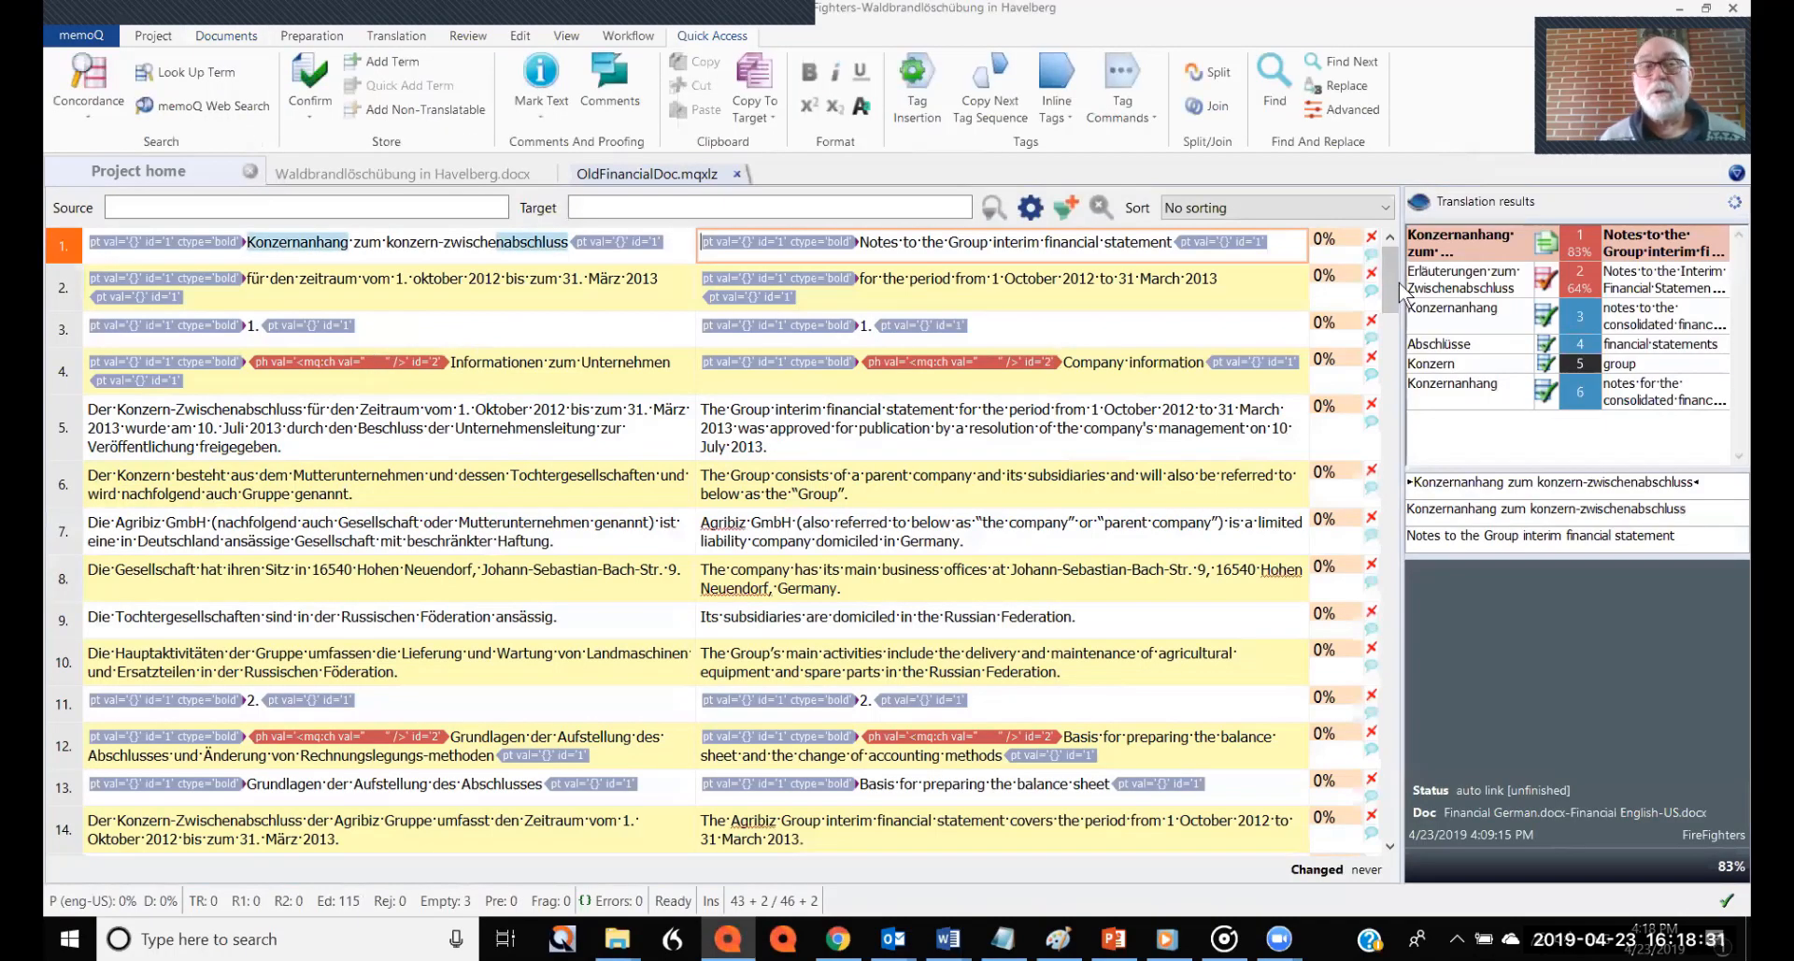
left_click(521, 36)
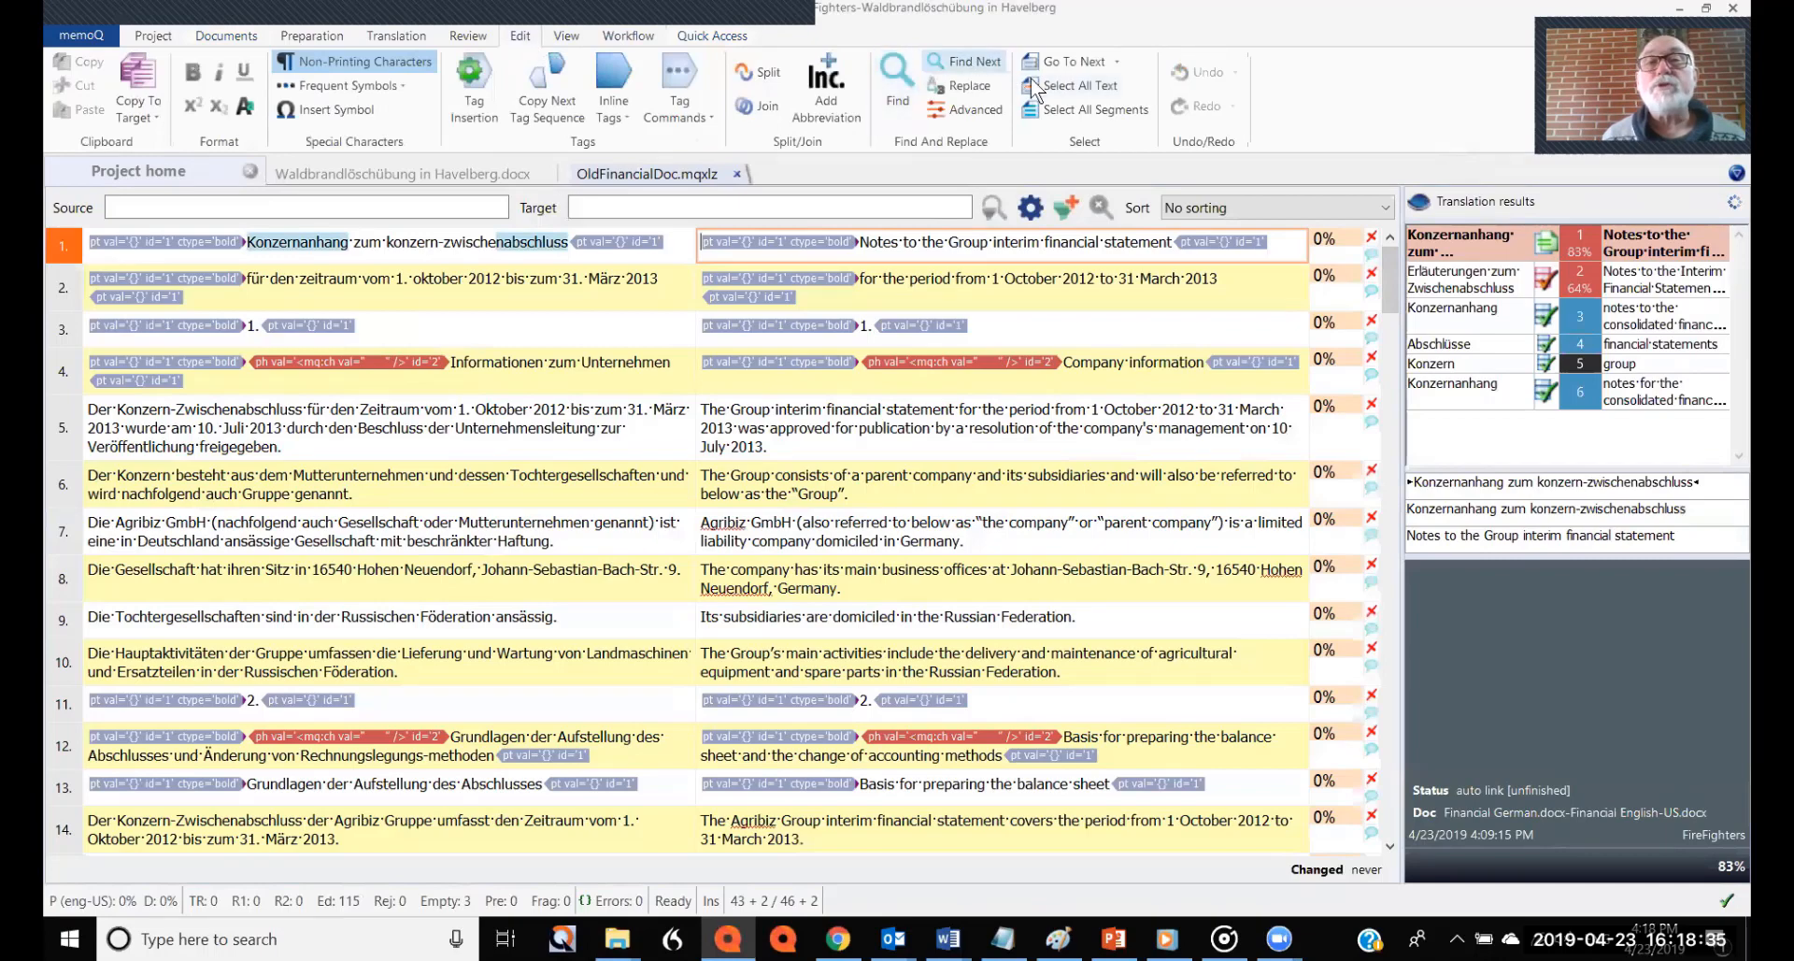
left_click(1068, 114)
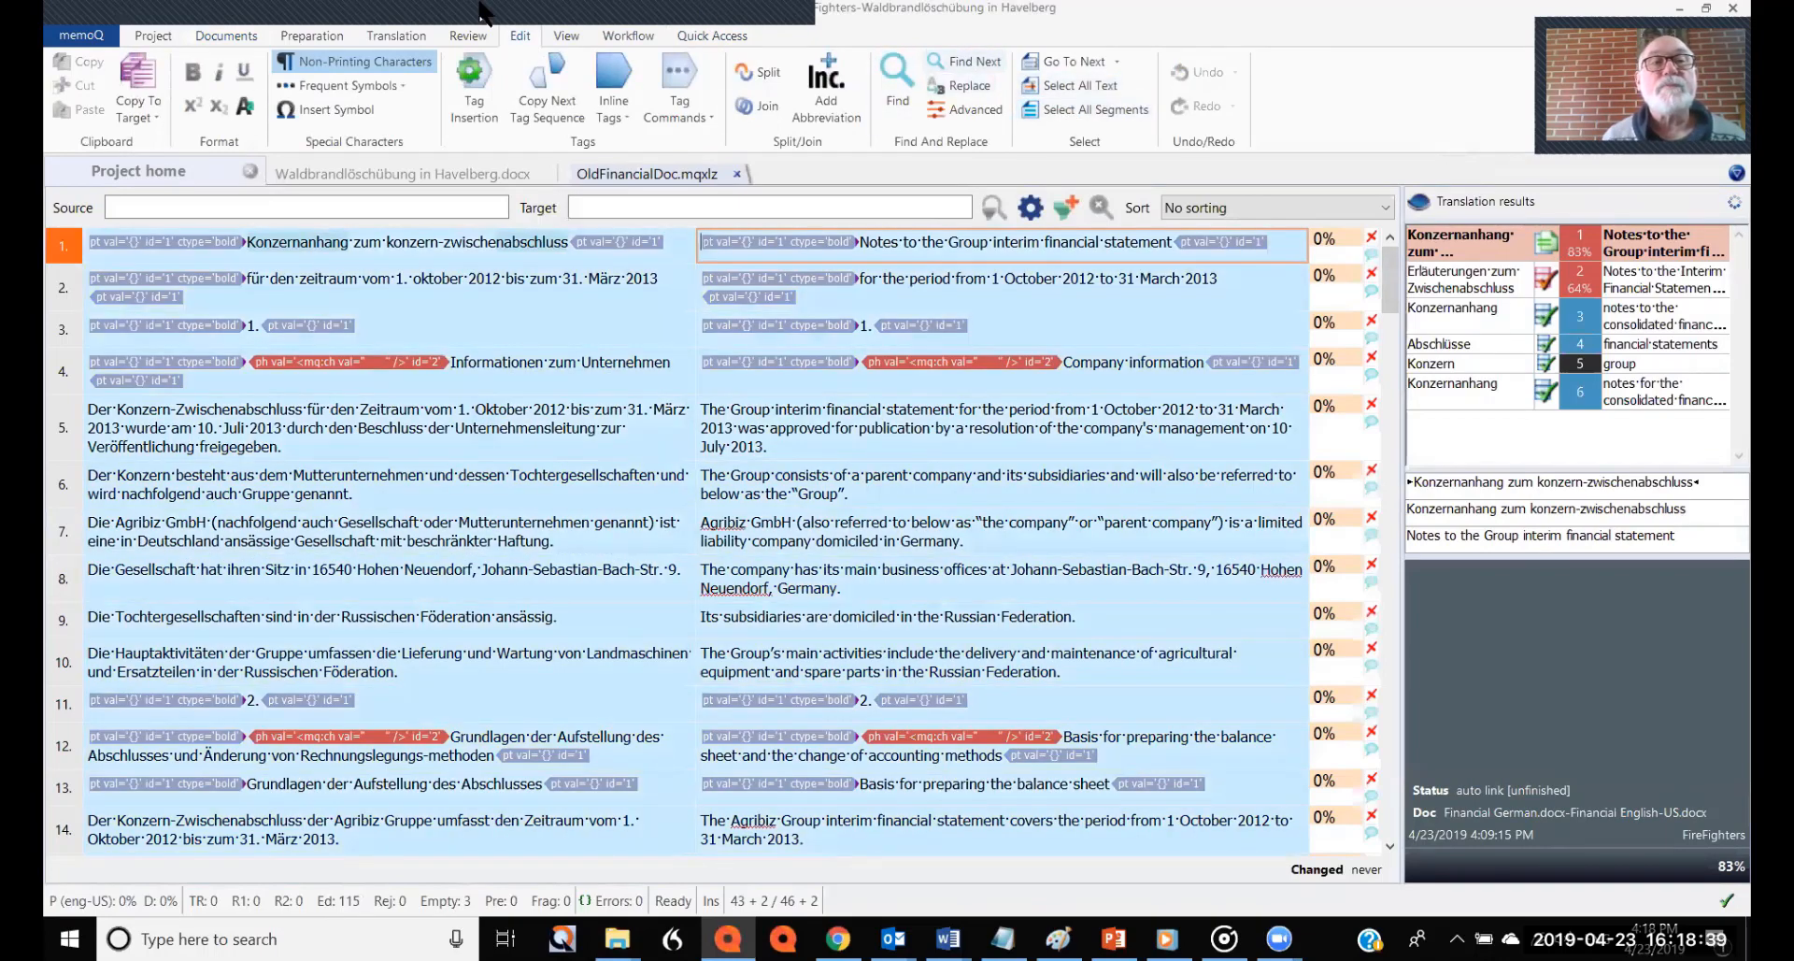
left_click(399, 35)
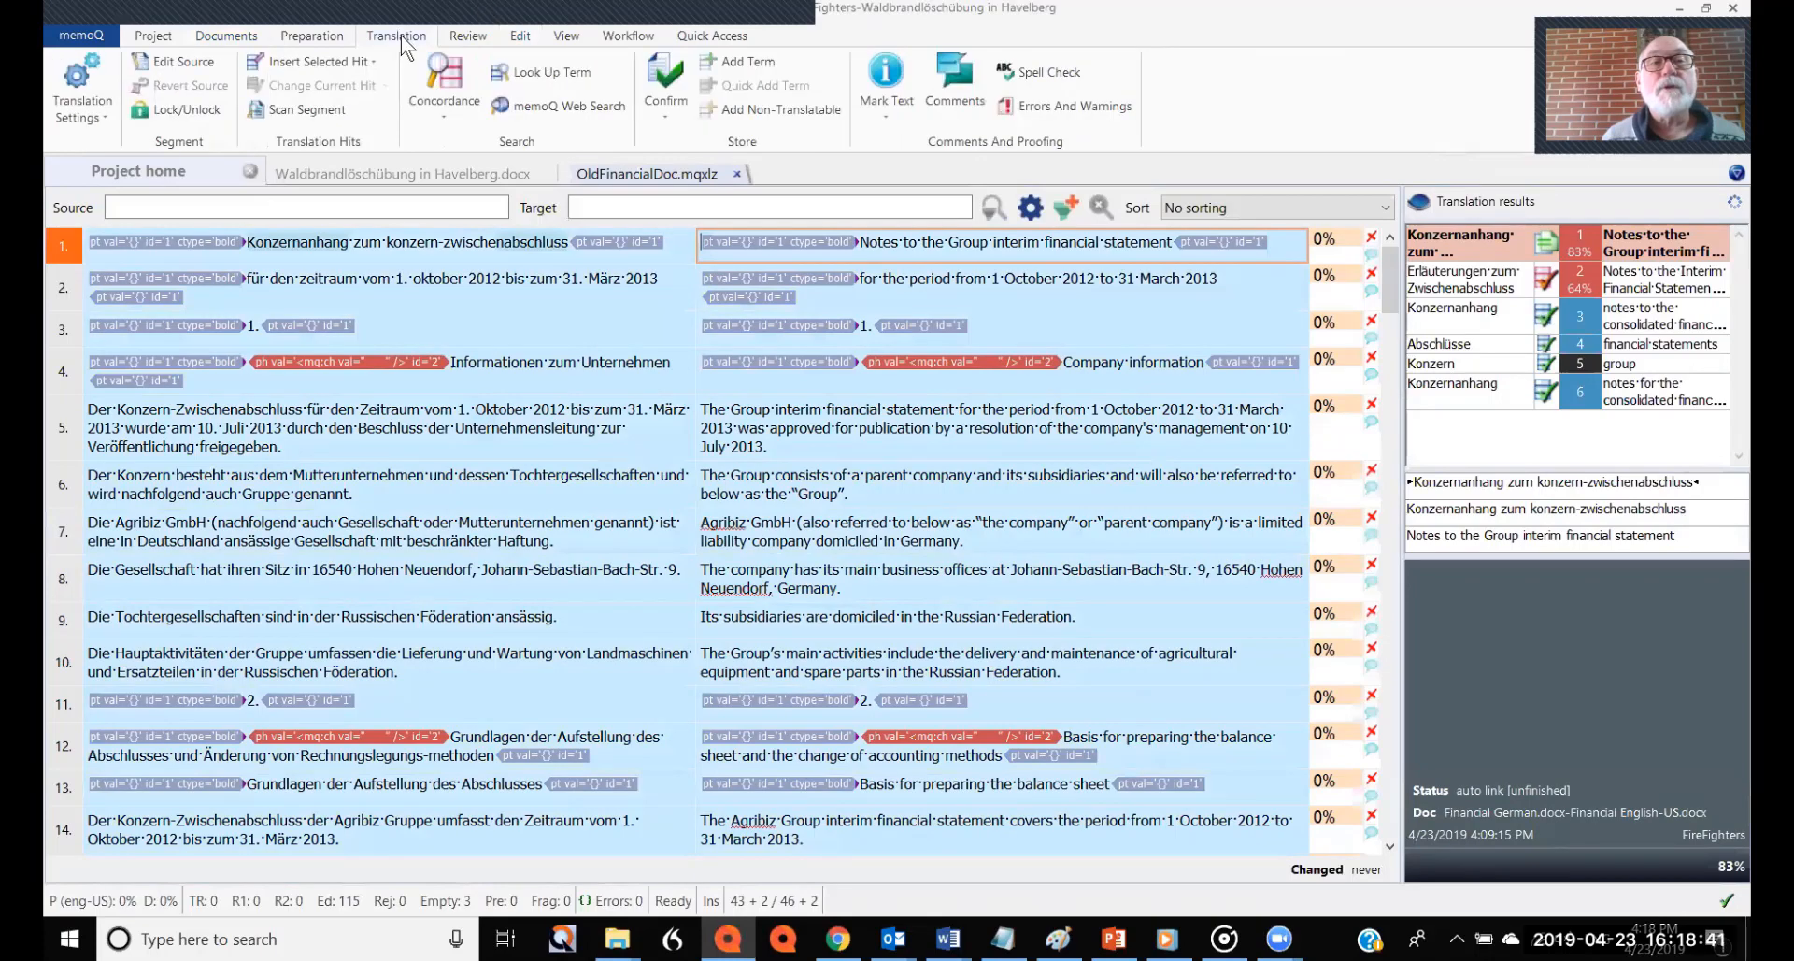
left_click(660, 109)
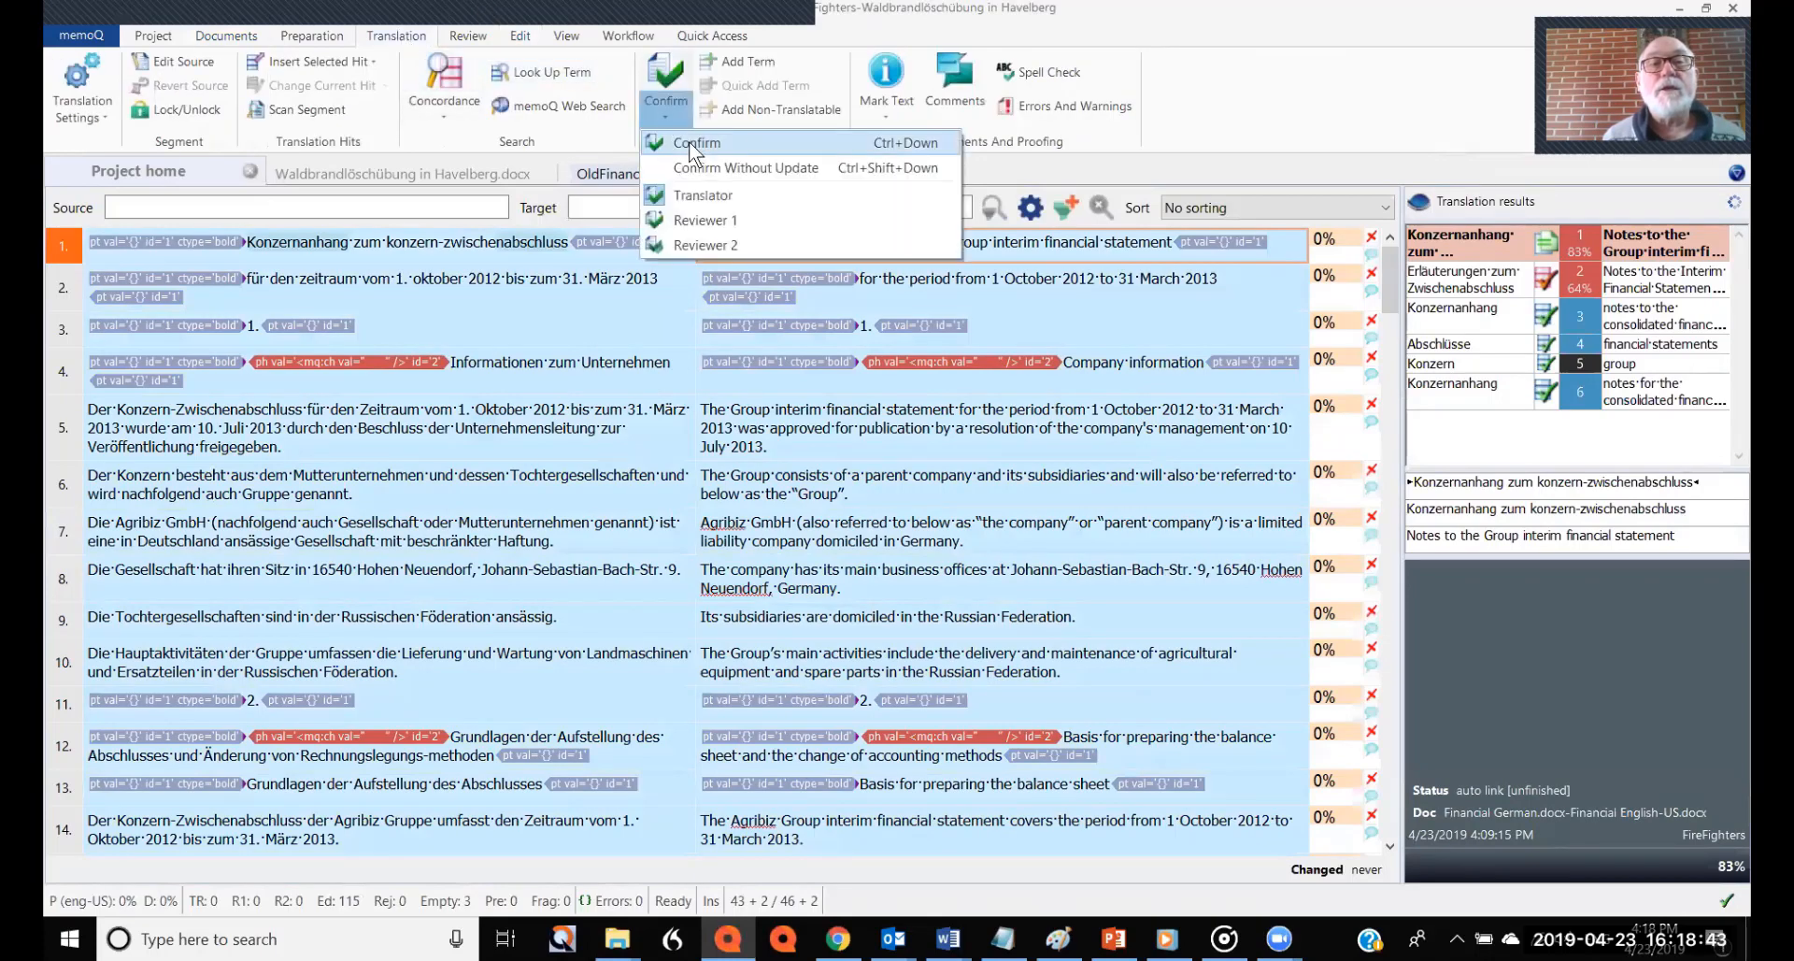
left_click(707, 163)
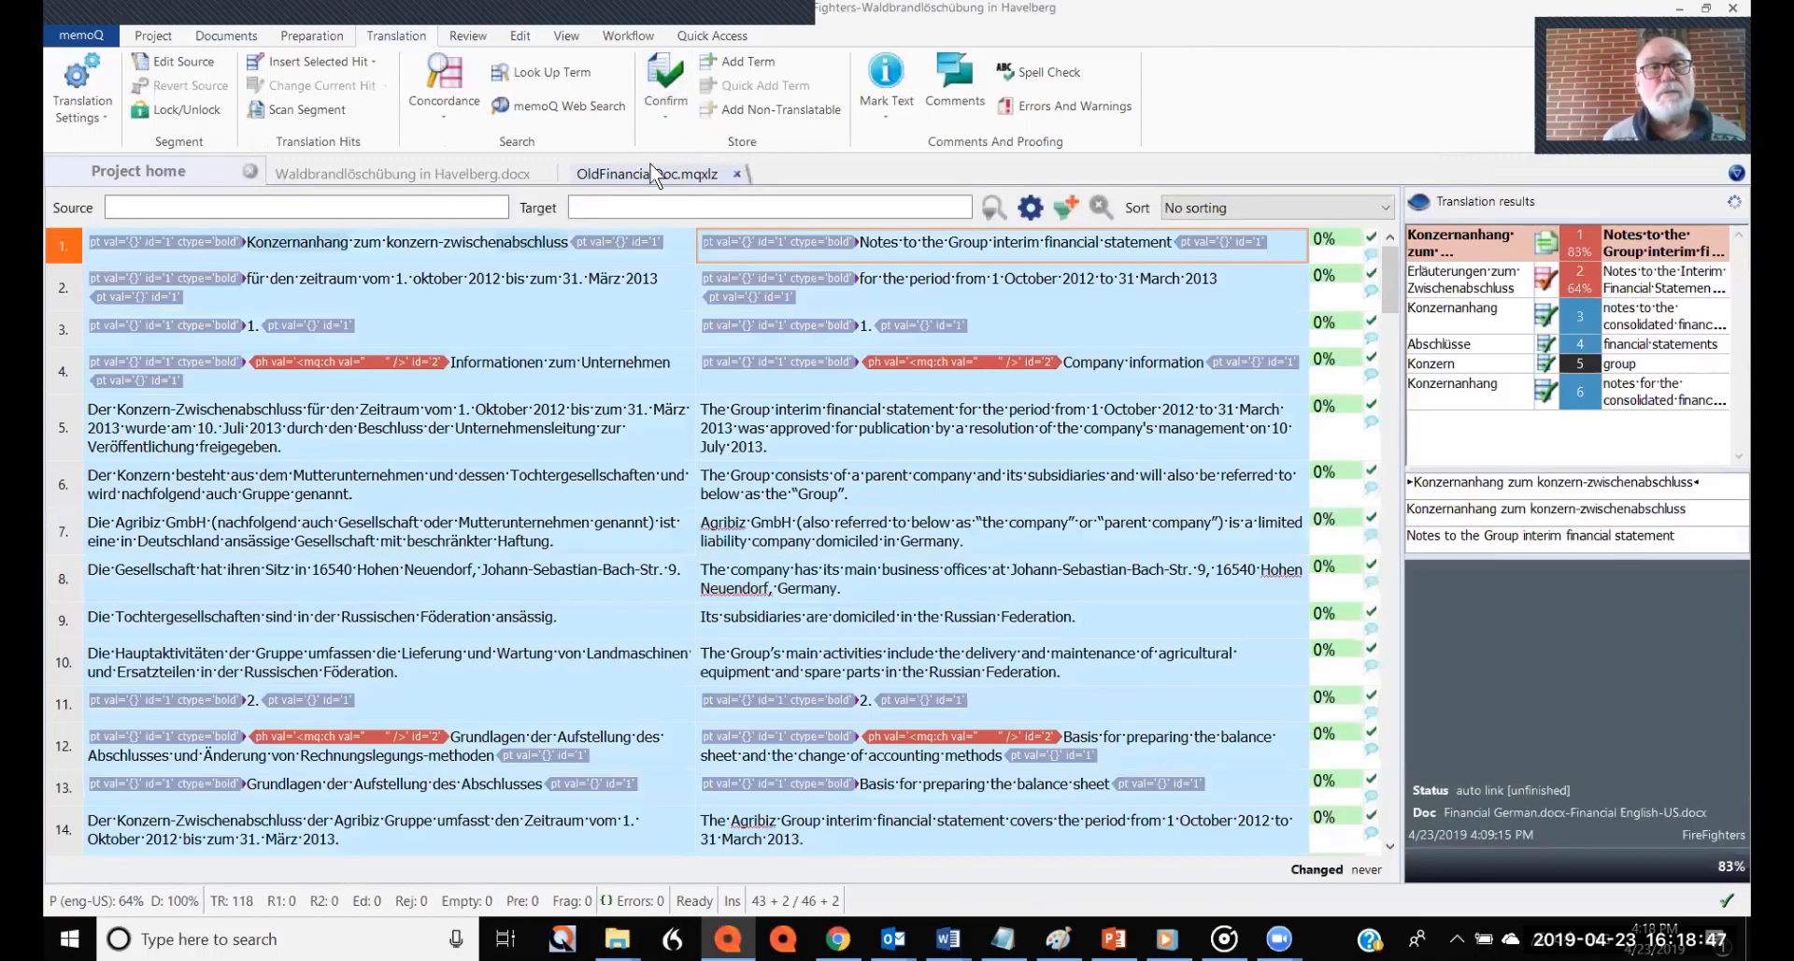
left_click(198, 168)
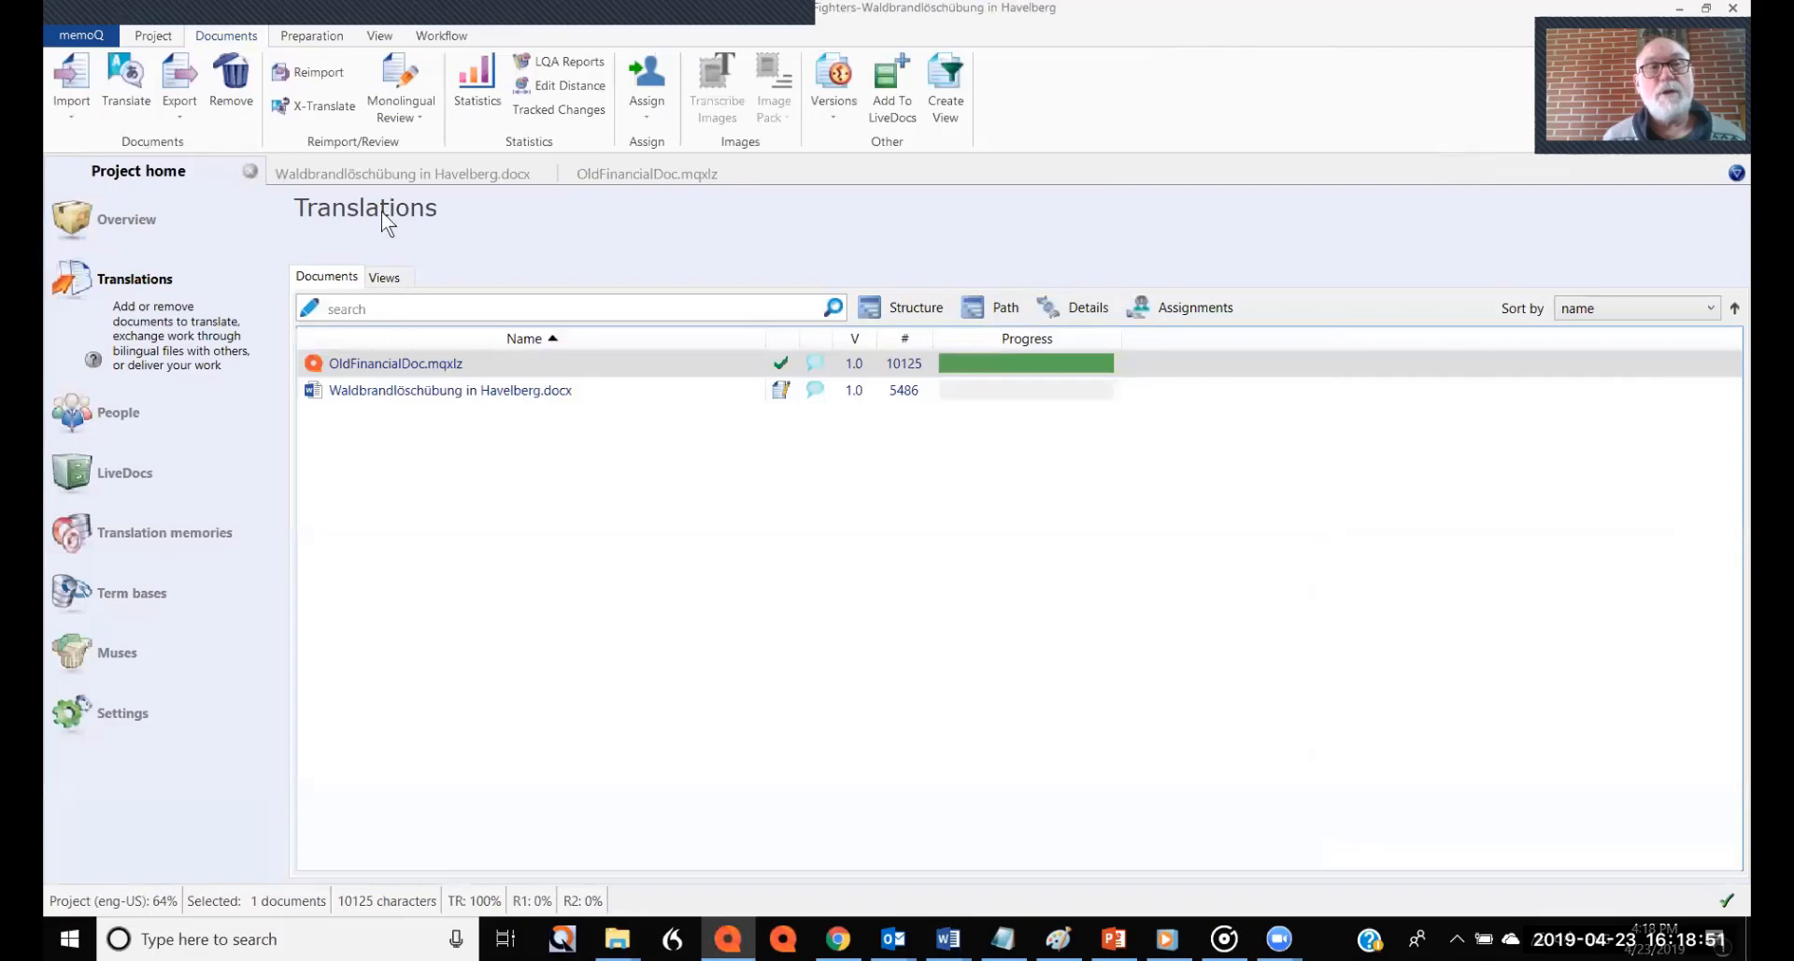
Try reimporting OldFinancialDoc.mqxlz from a different file instead of its original source file
left_click(322, 76)
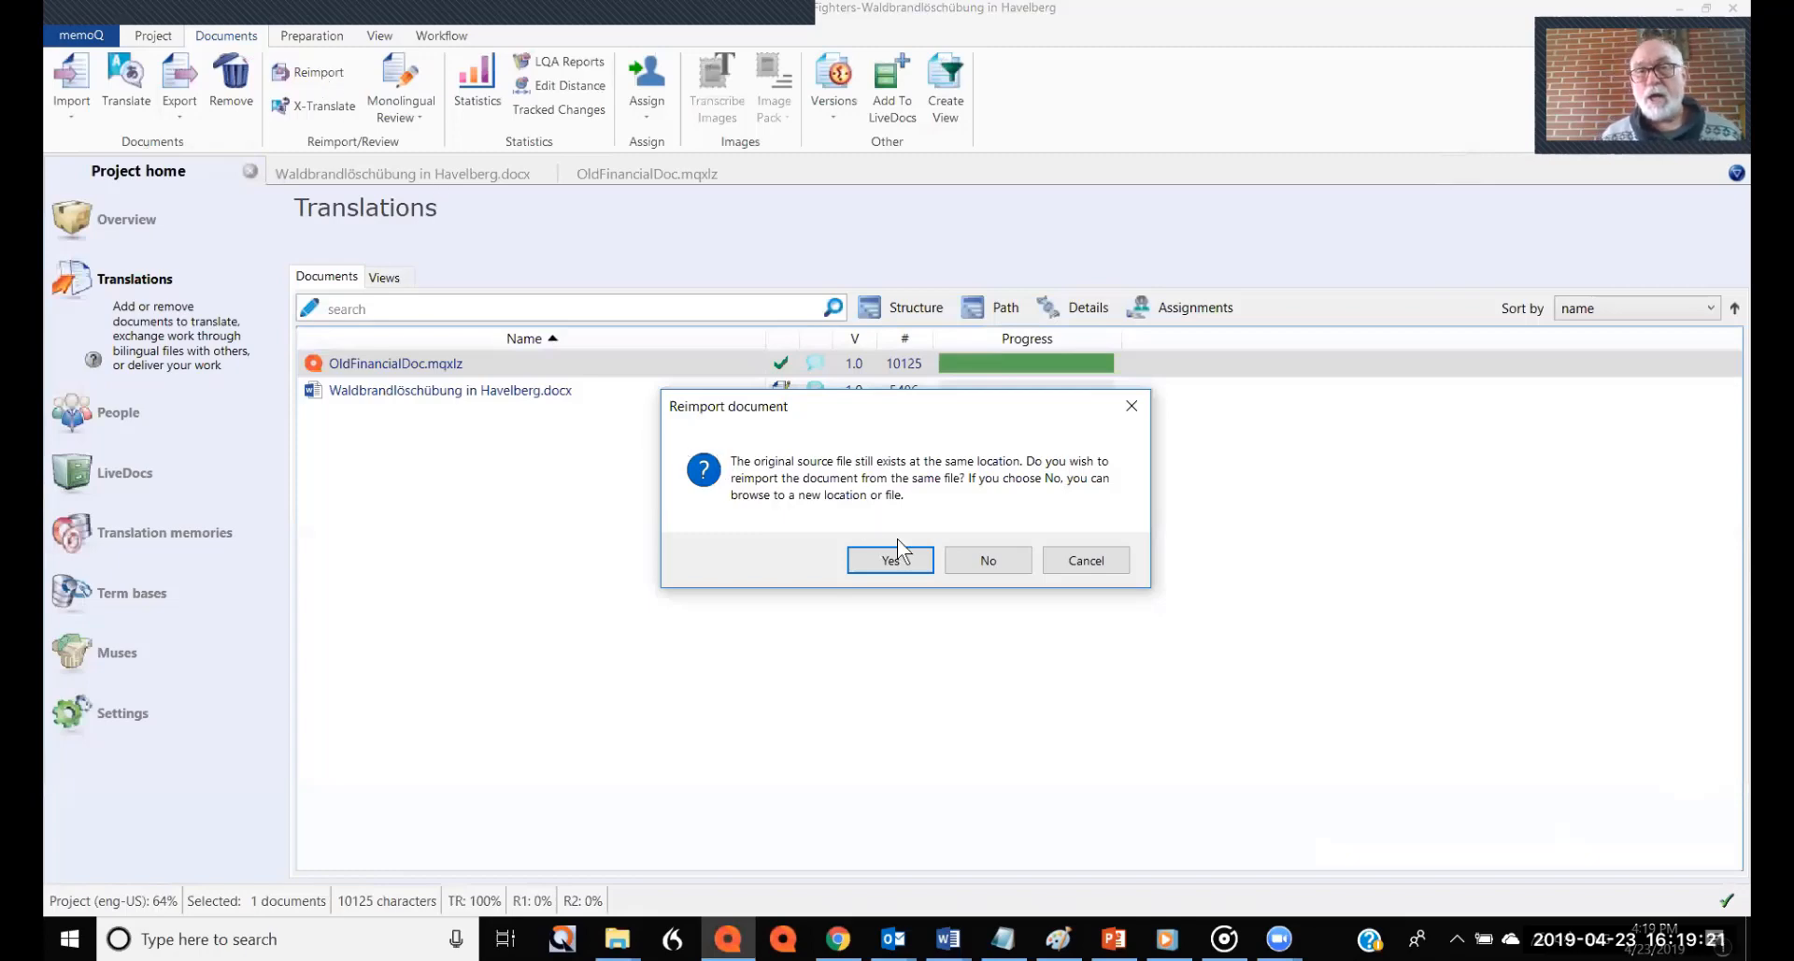
left_click(1005, 565)
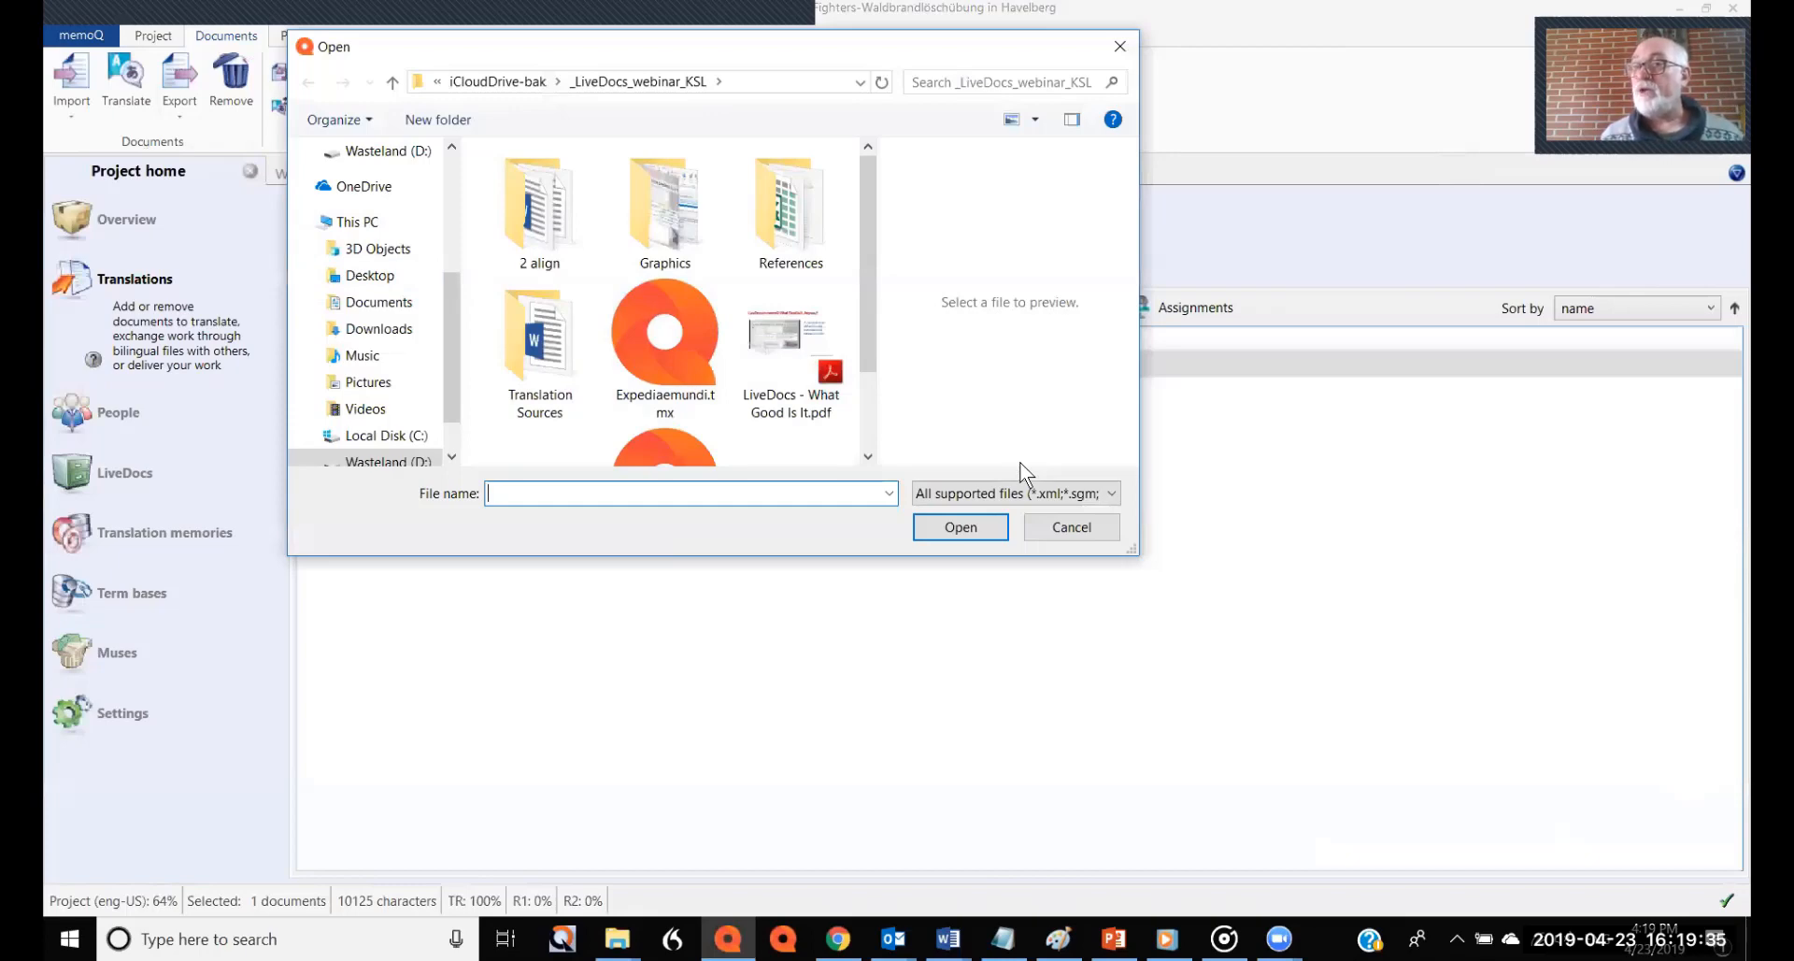
left_click(1071, 540)
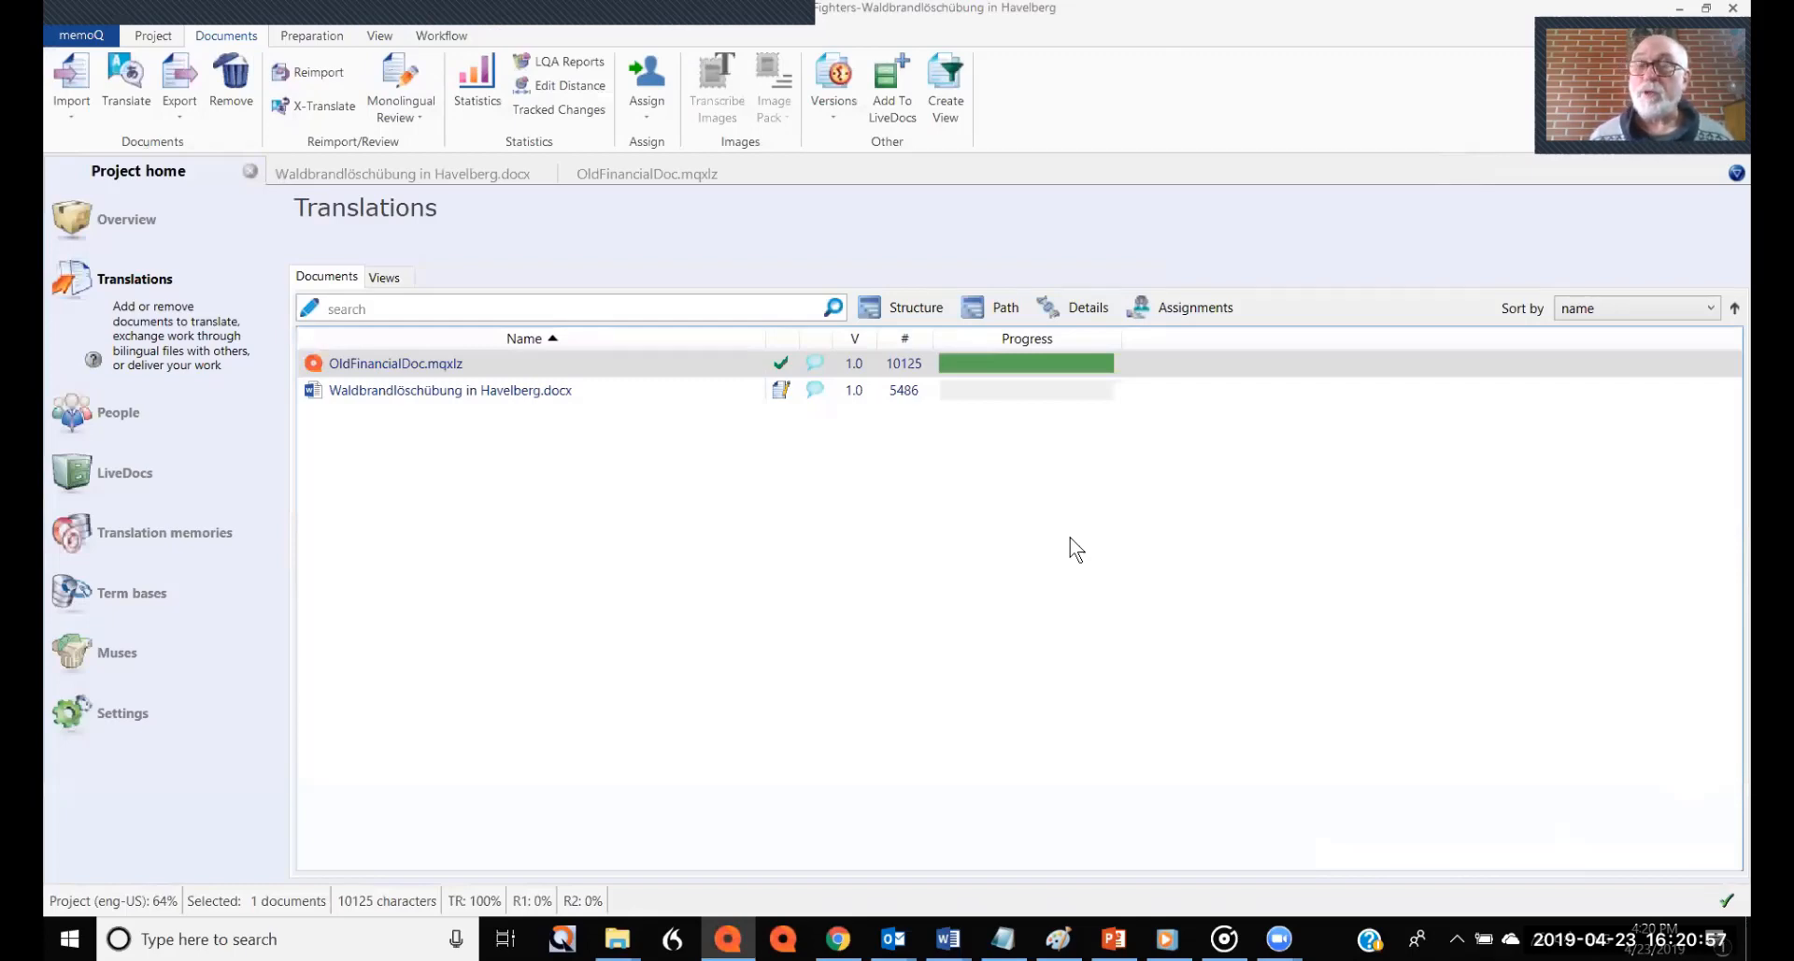
key("alt+q")
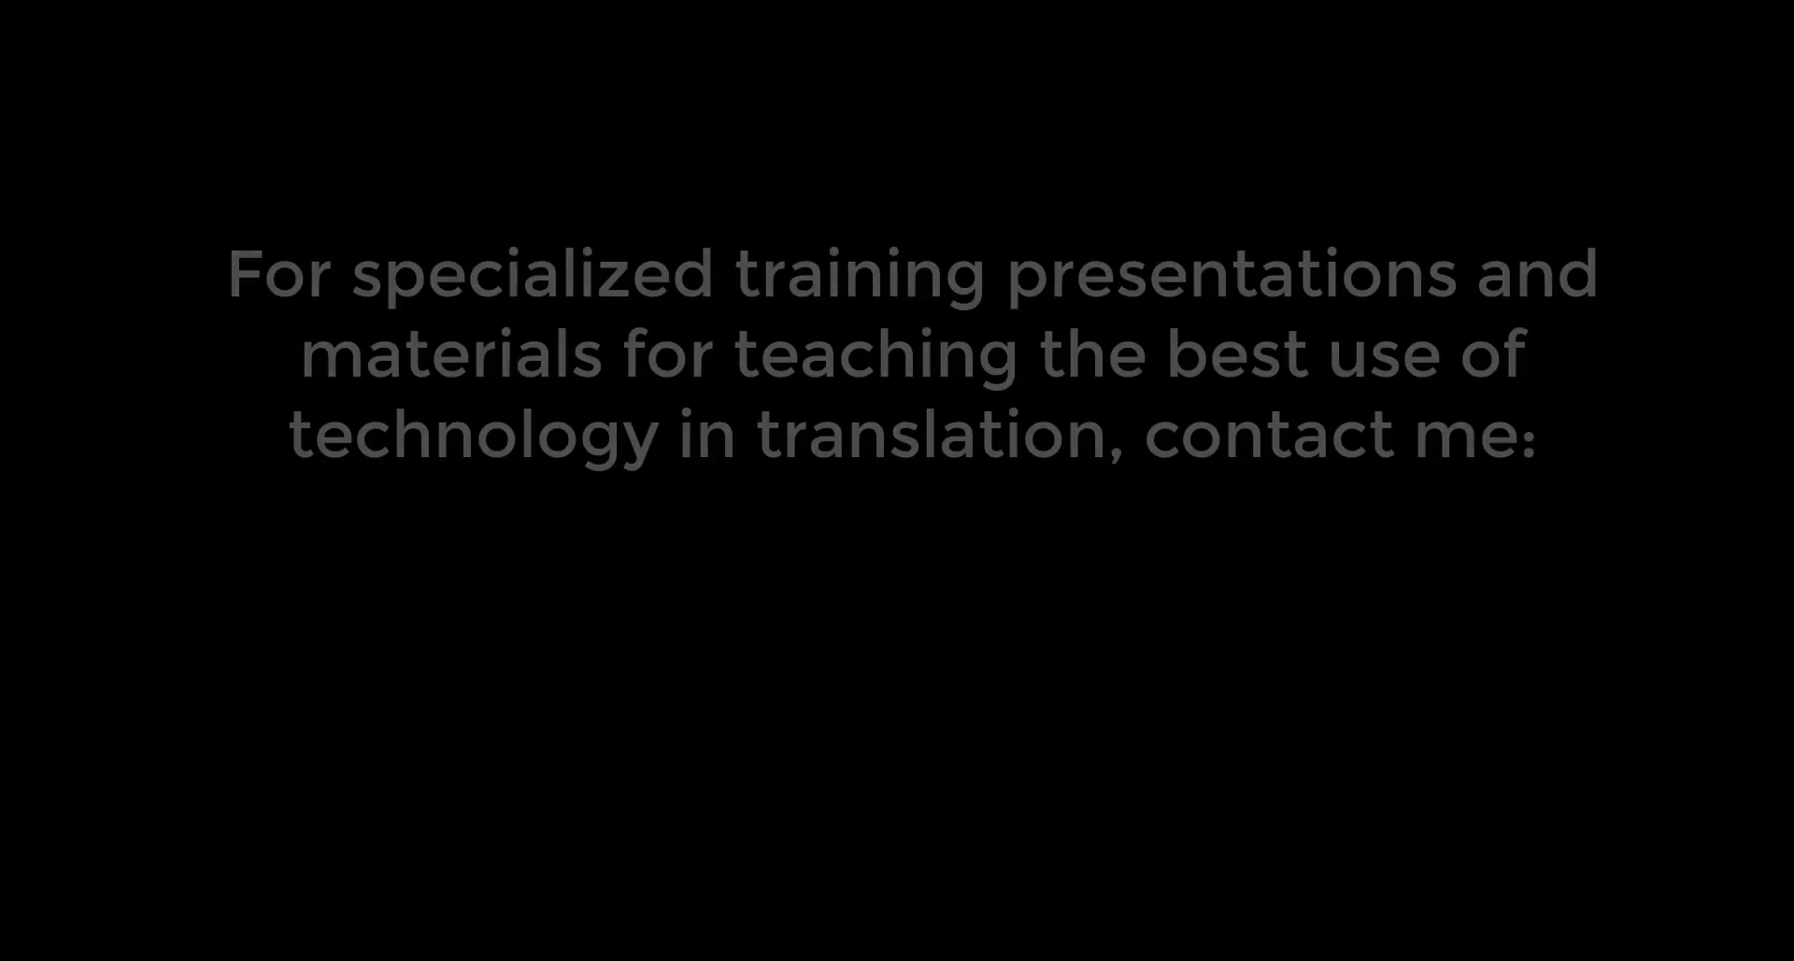